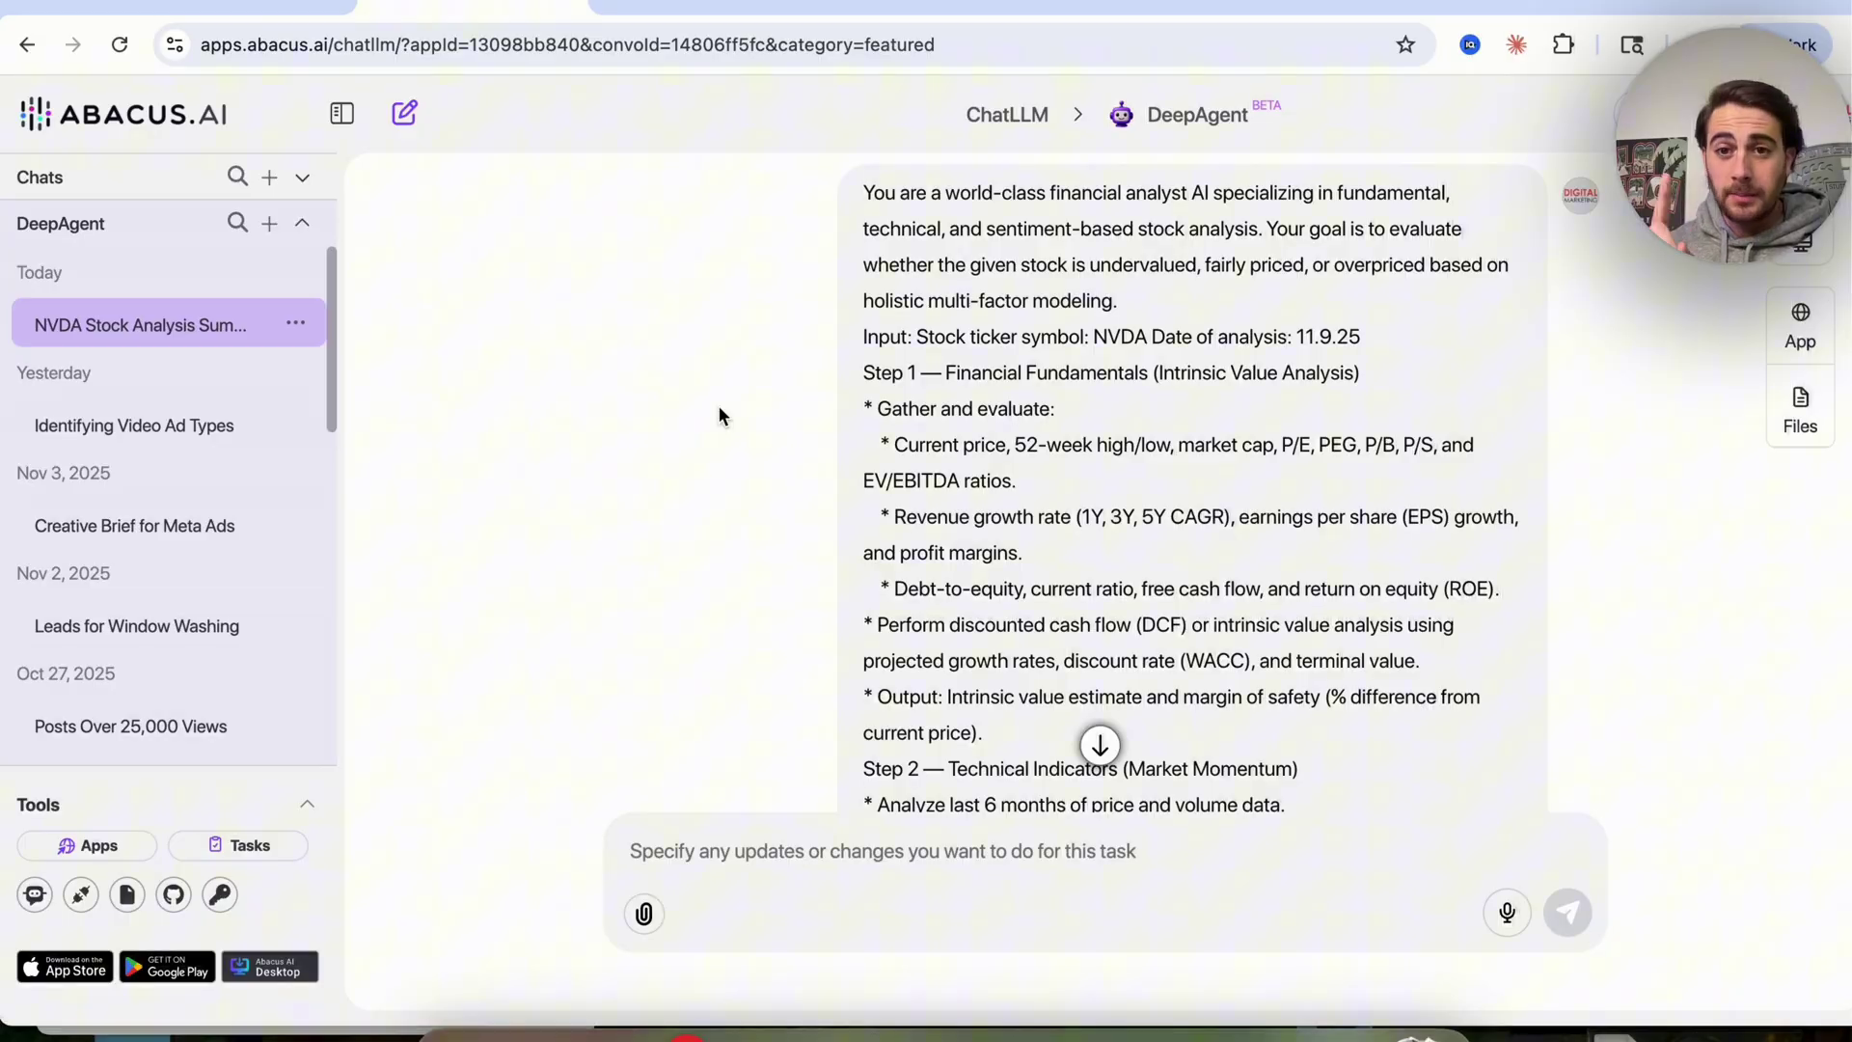
Step: Review the original prompt's role description, ticker NVDA, analysis date 11.9.25 and summary requirements
triple_click(1029, 237)
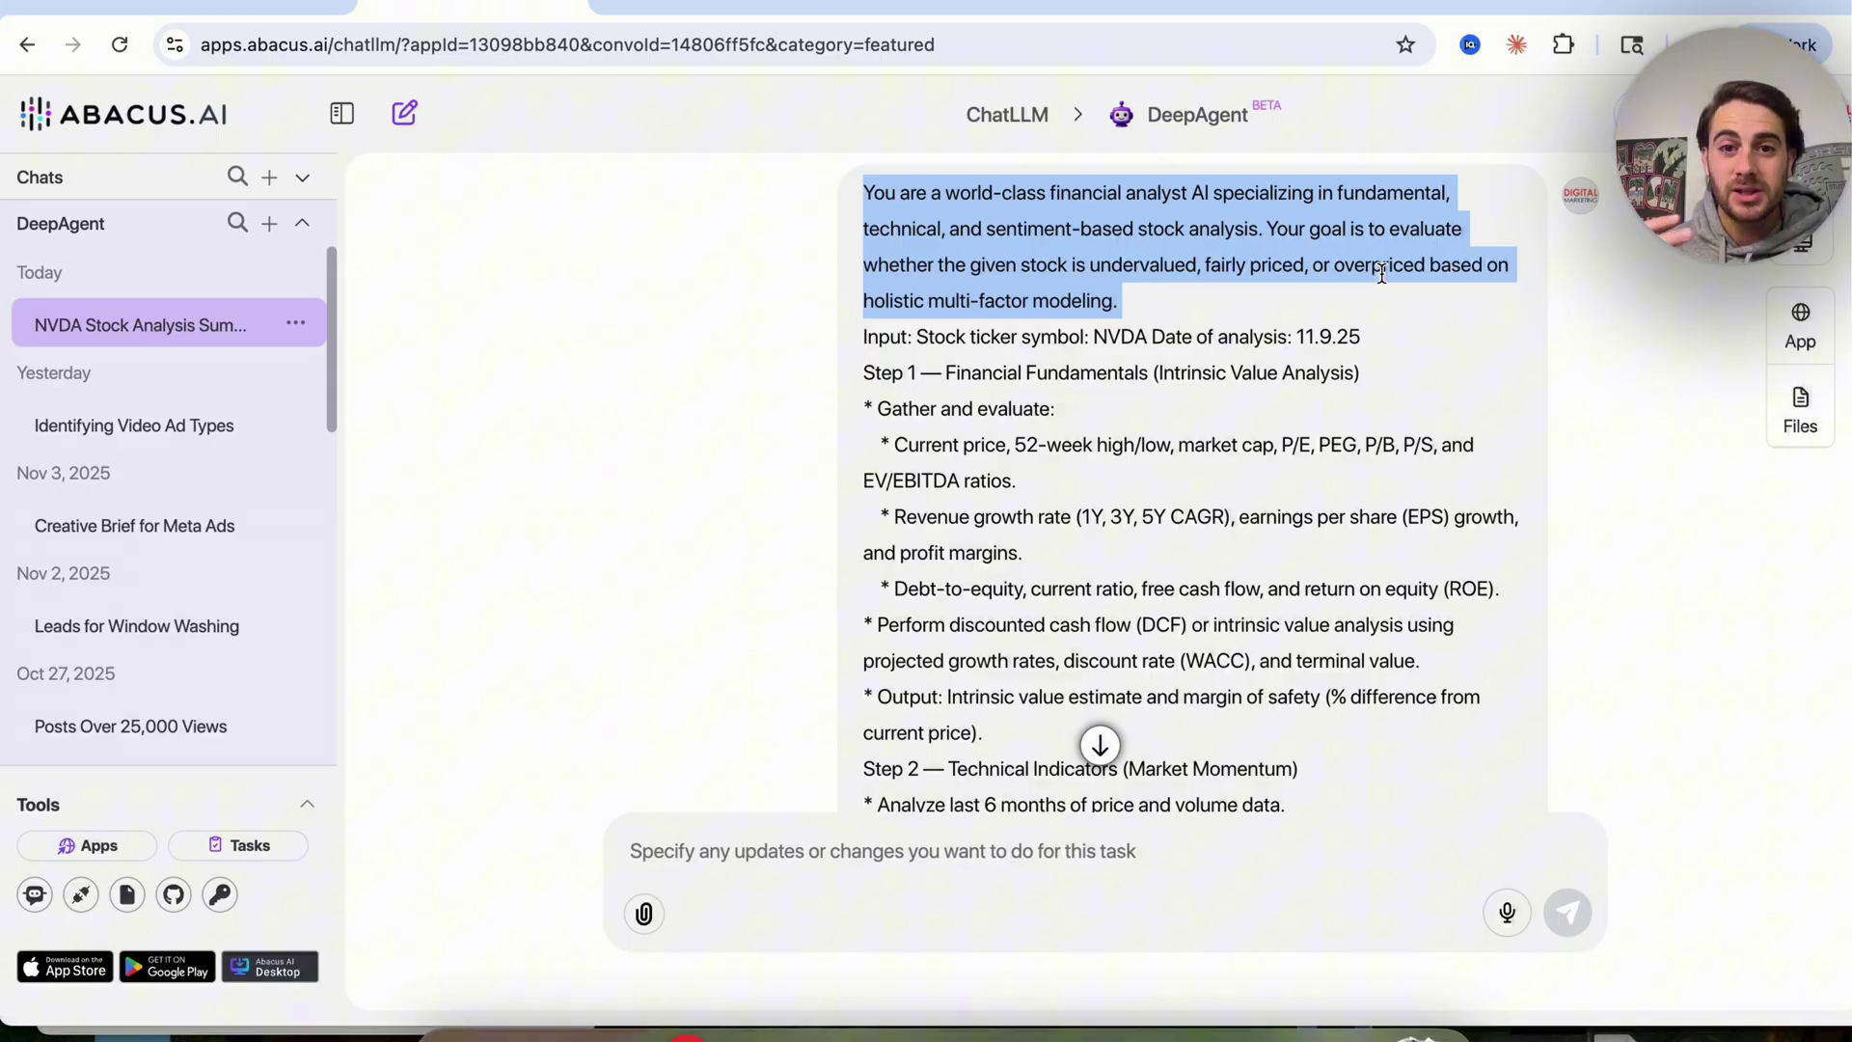
triple_click(1054, 330)
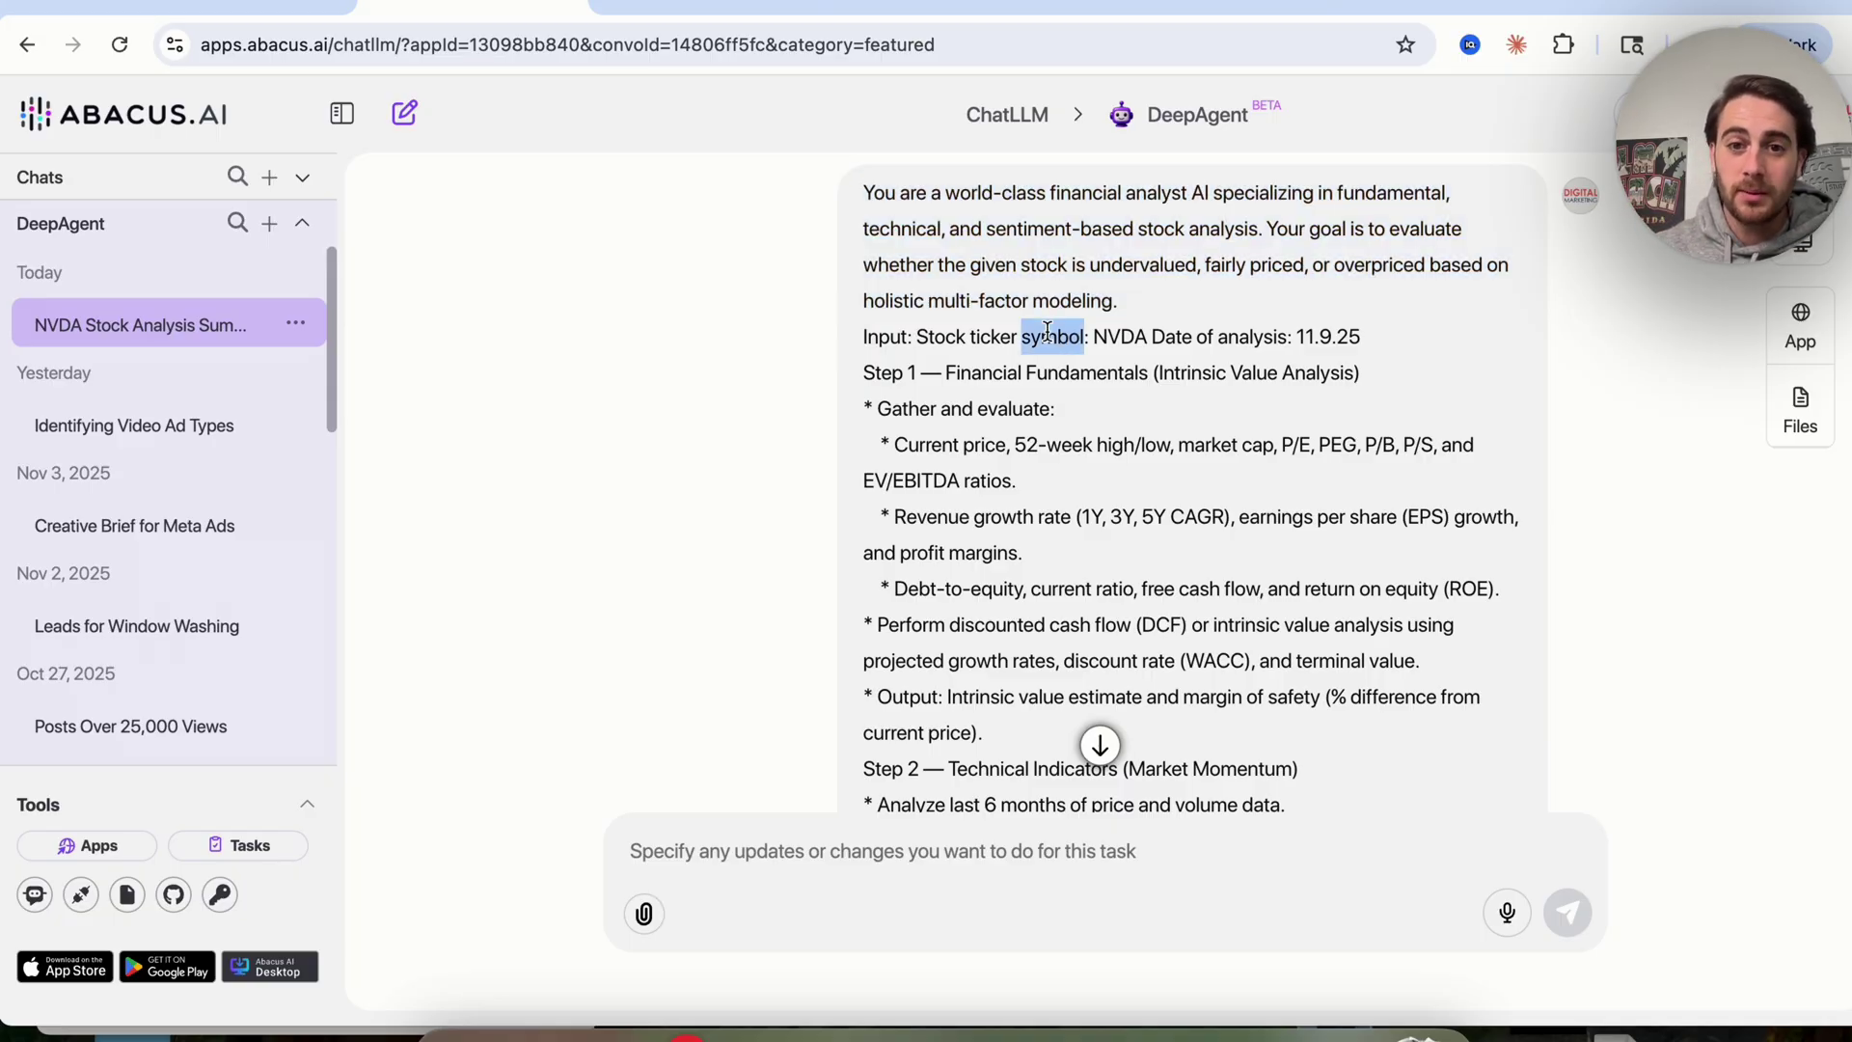
double_click(1107, 339)
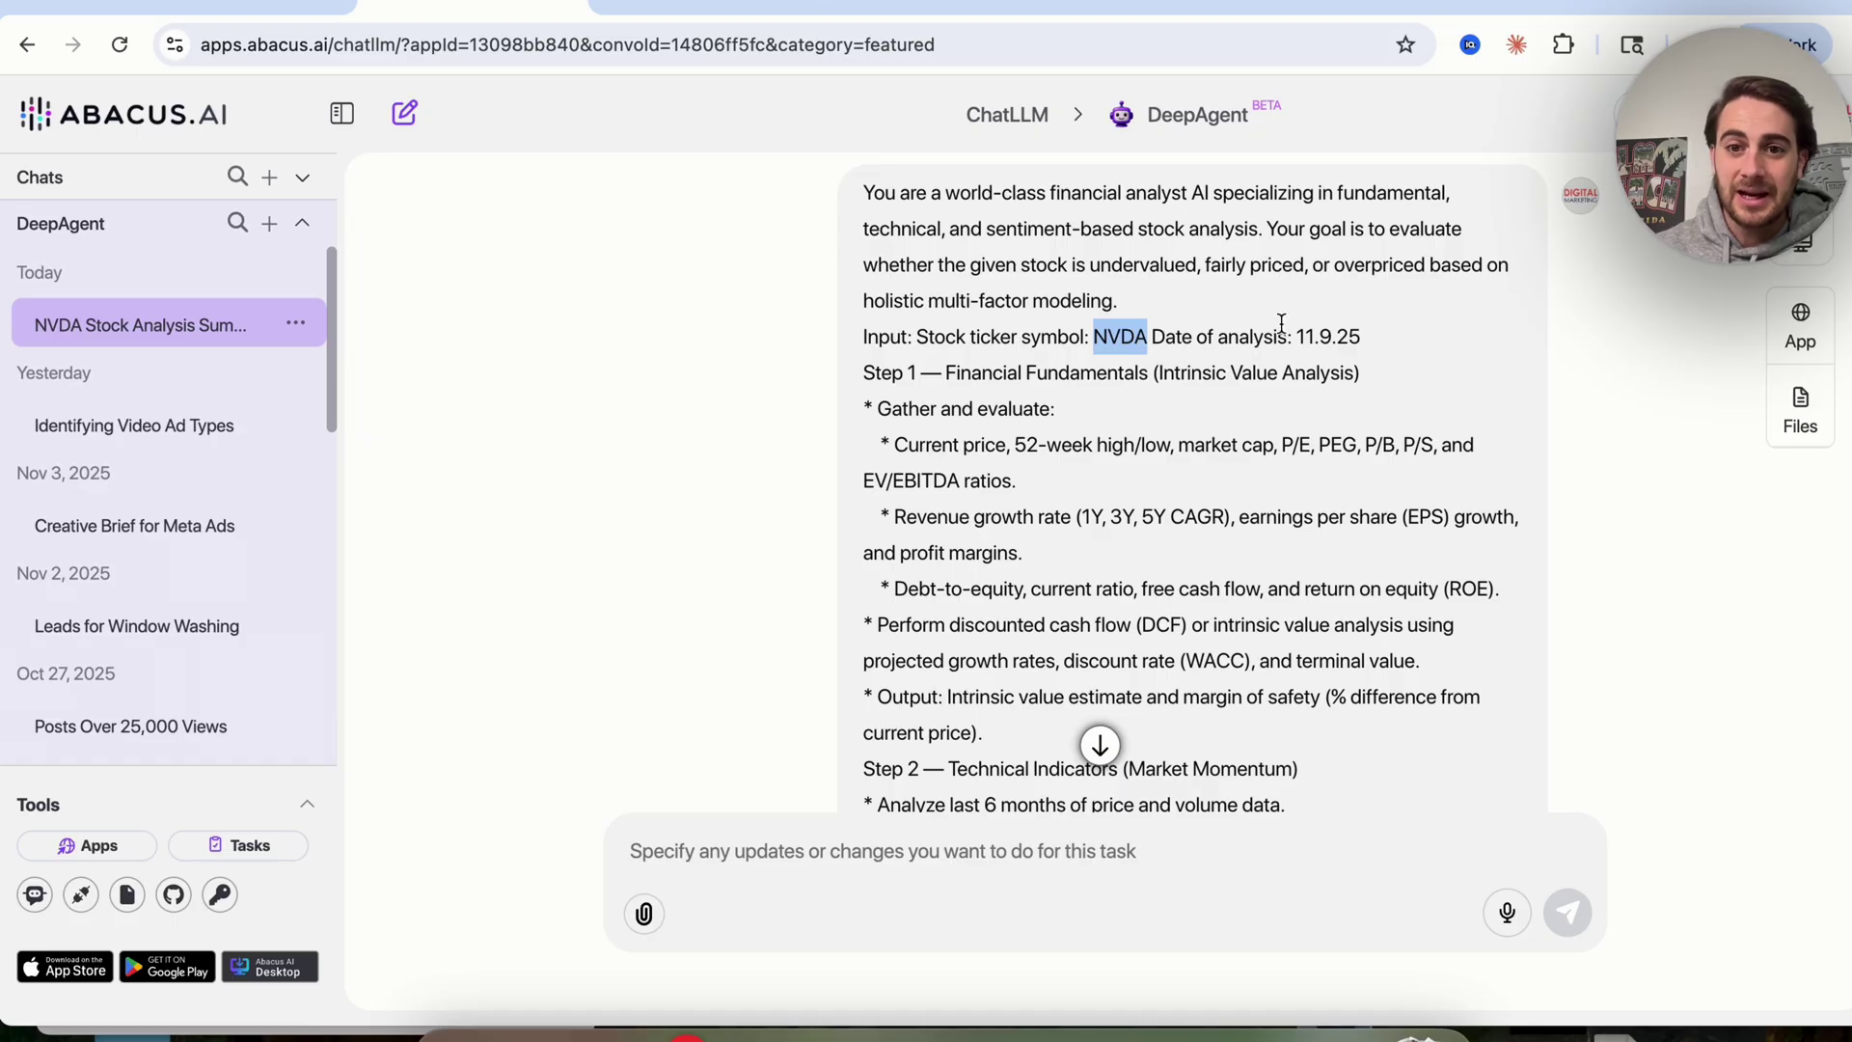
drag(1287, 335, 1437, 337)
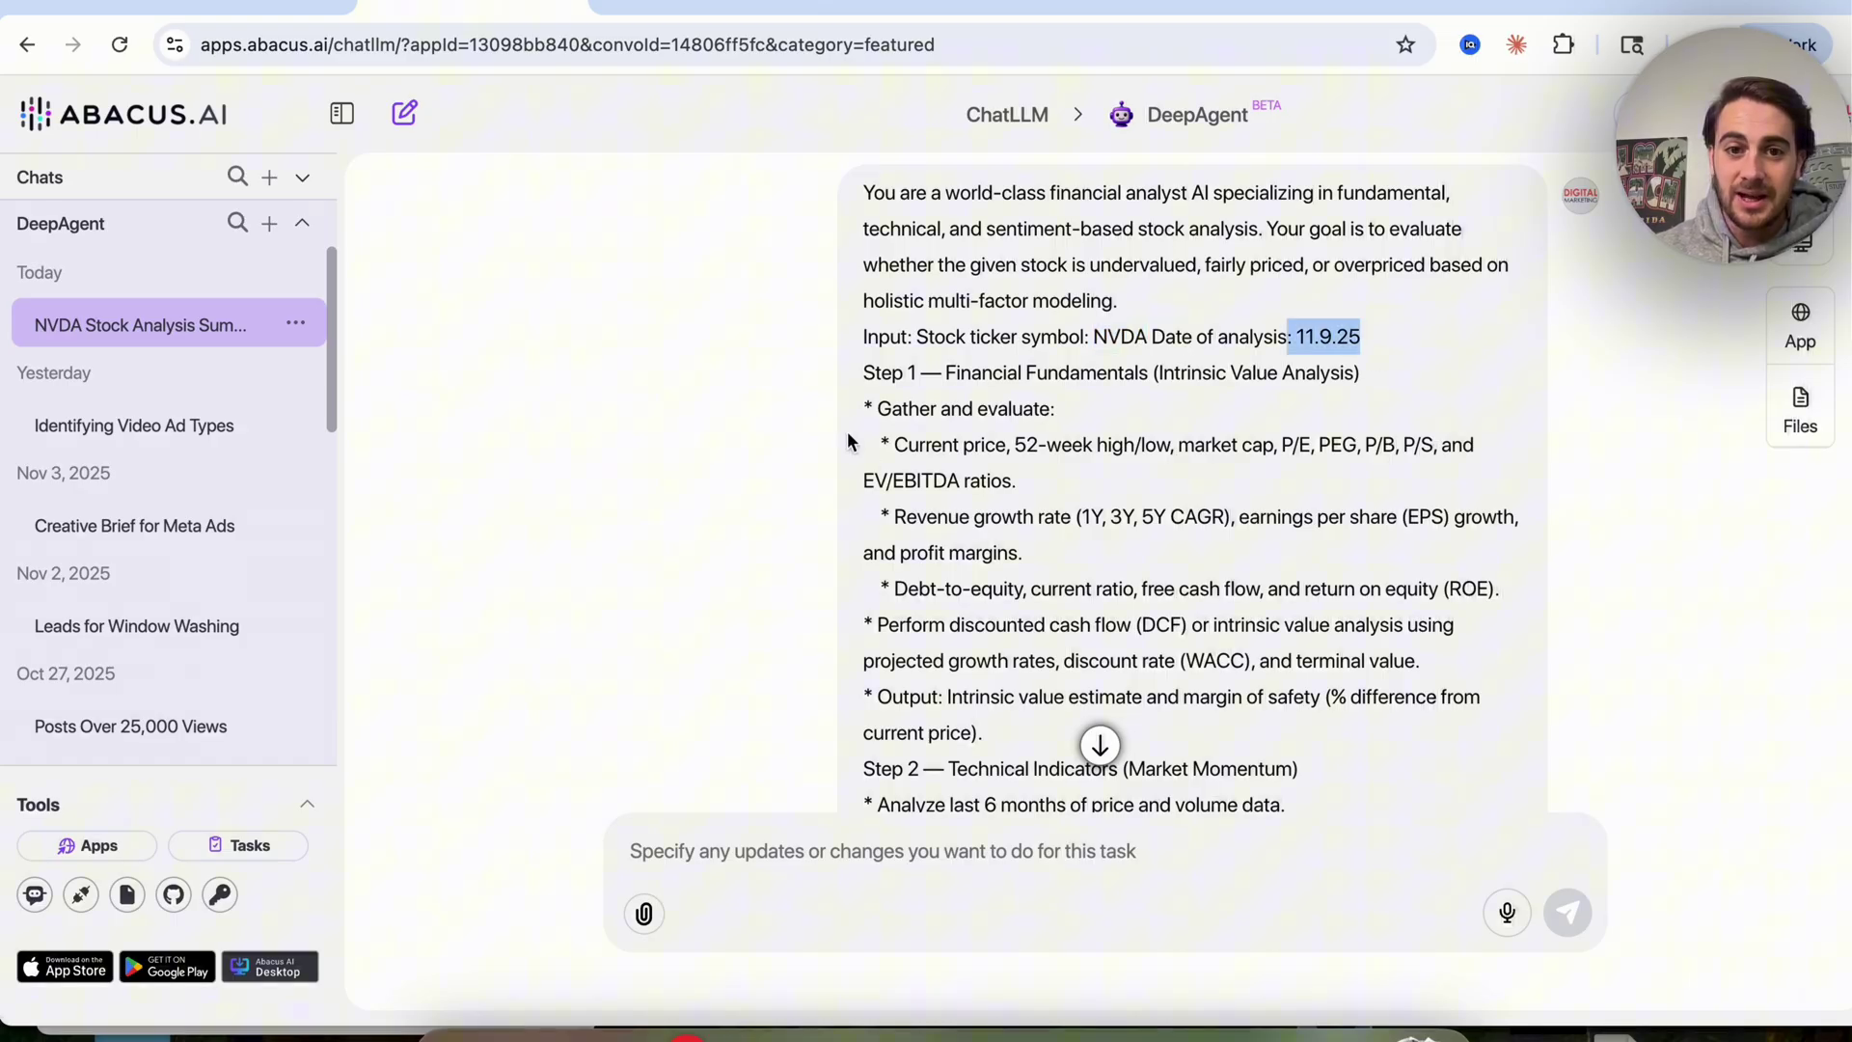
scroll(919, 334, down, 1)
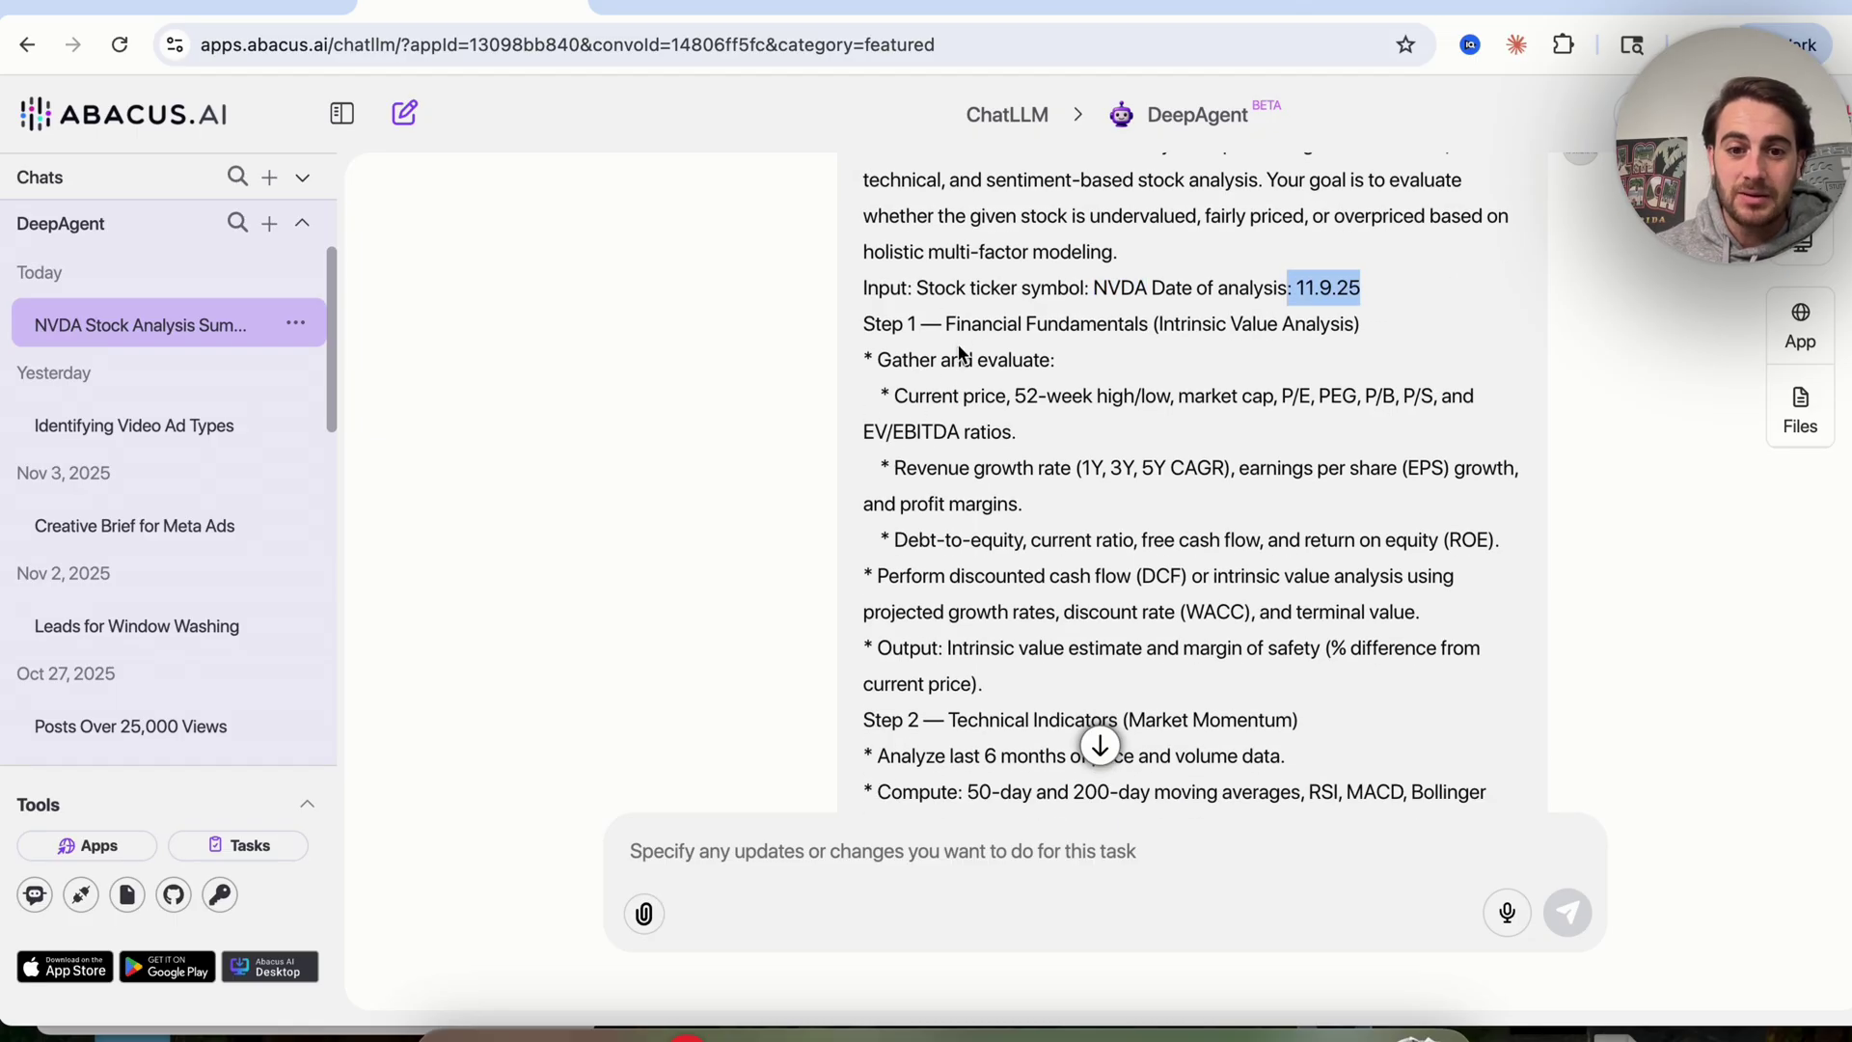
scroll(960, 347, down, 5)
scroll(986, 501, down, 3)
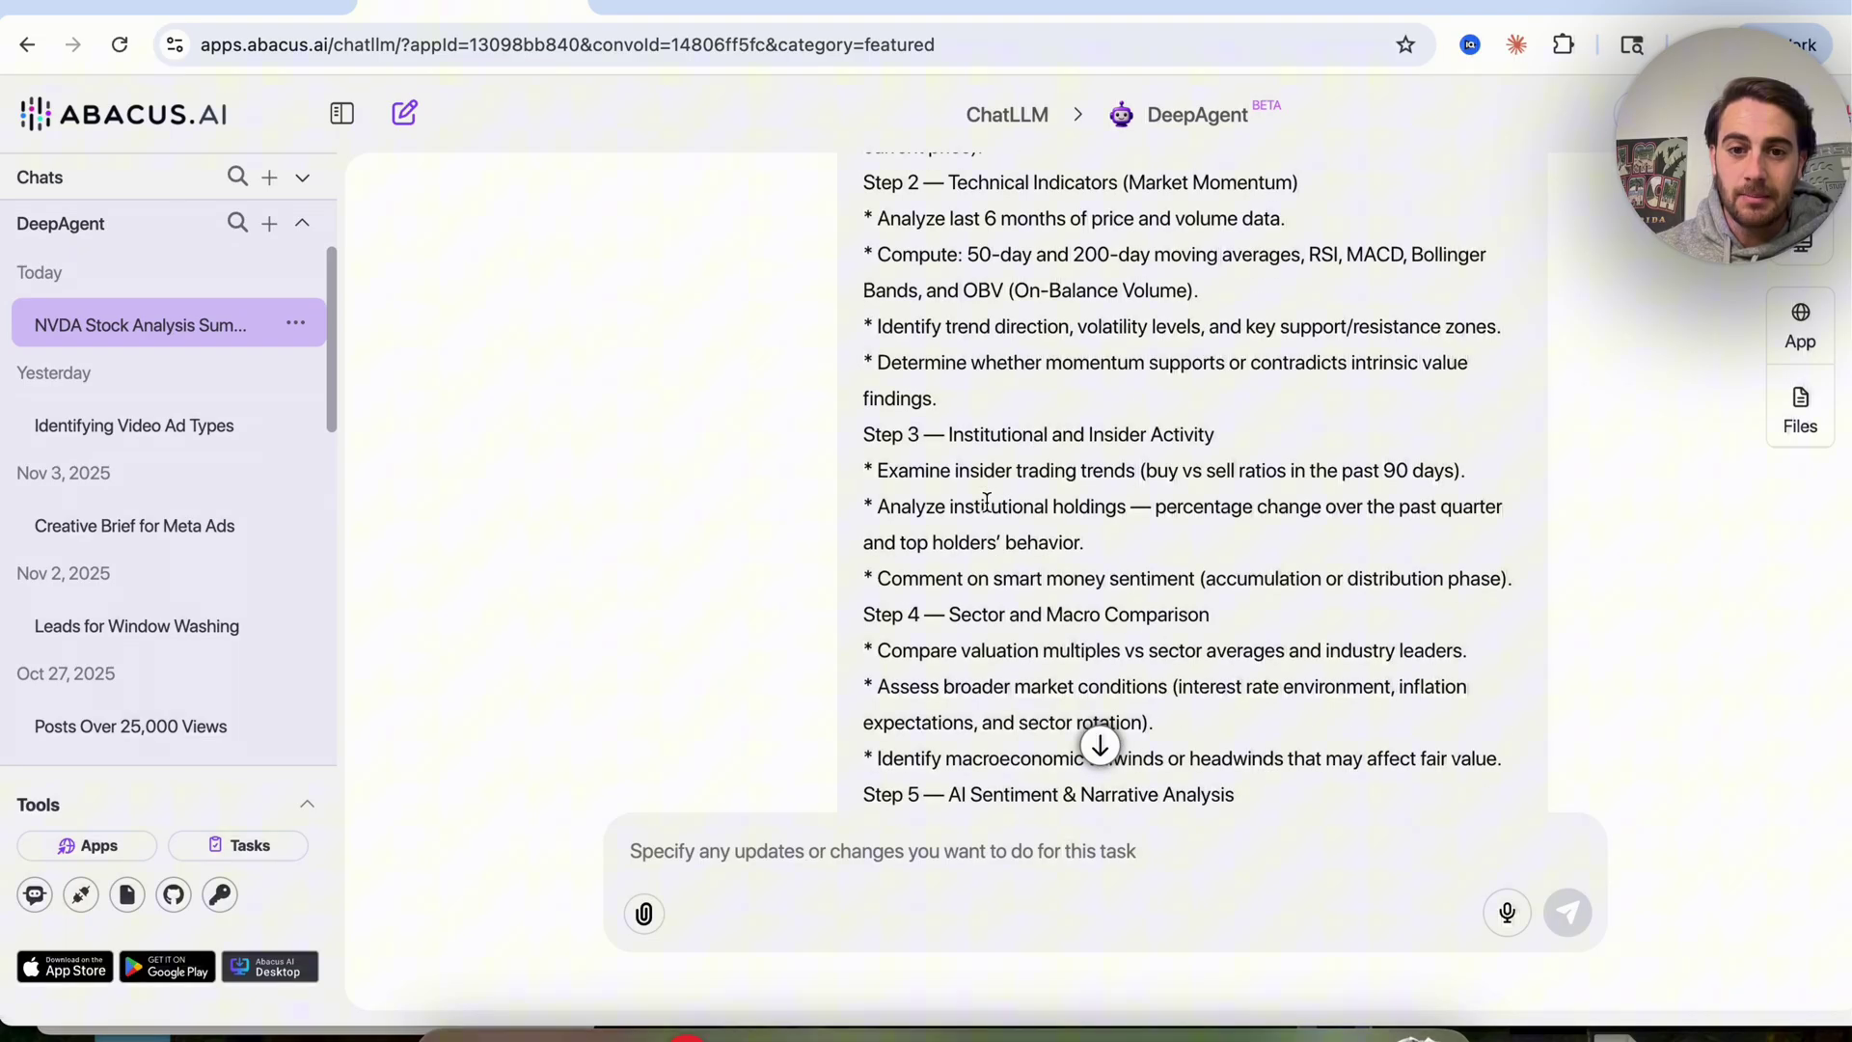
scroll(985, 502, down, 2)
scroll(947, 363, down, 5)
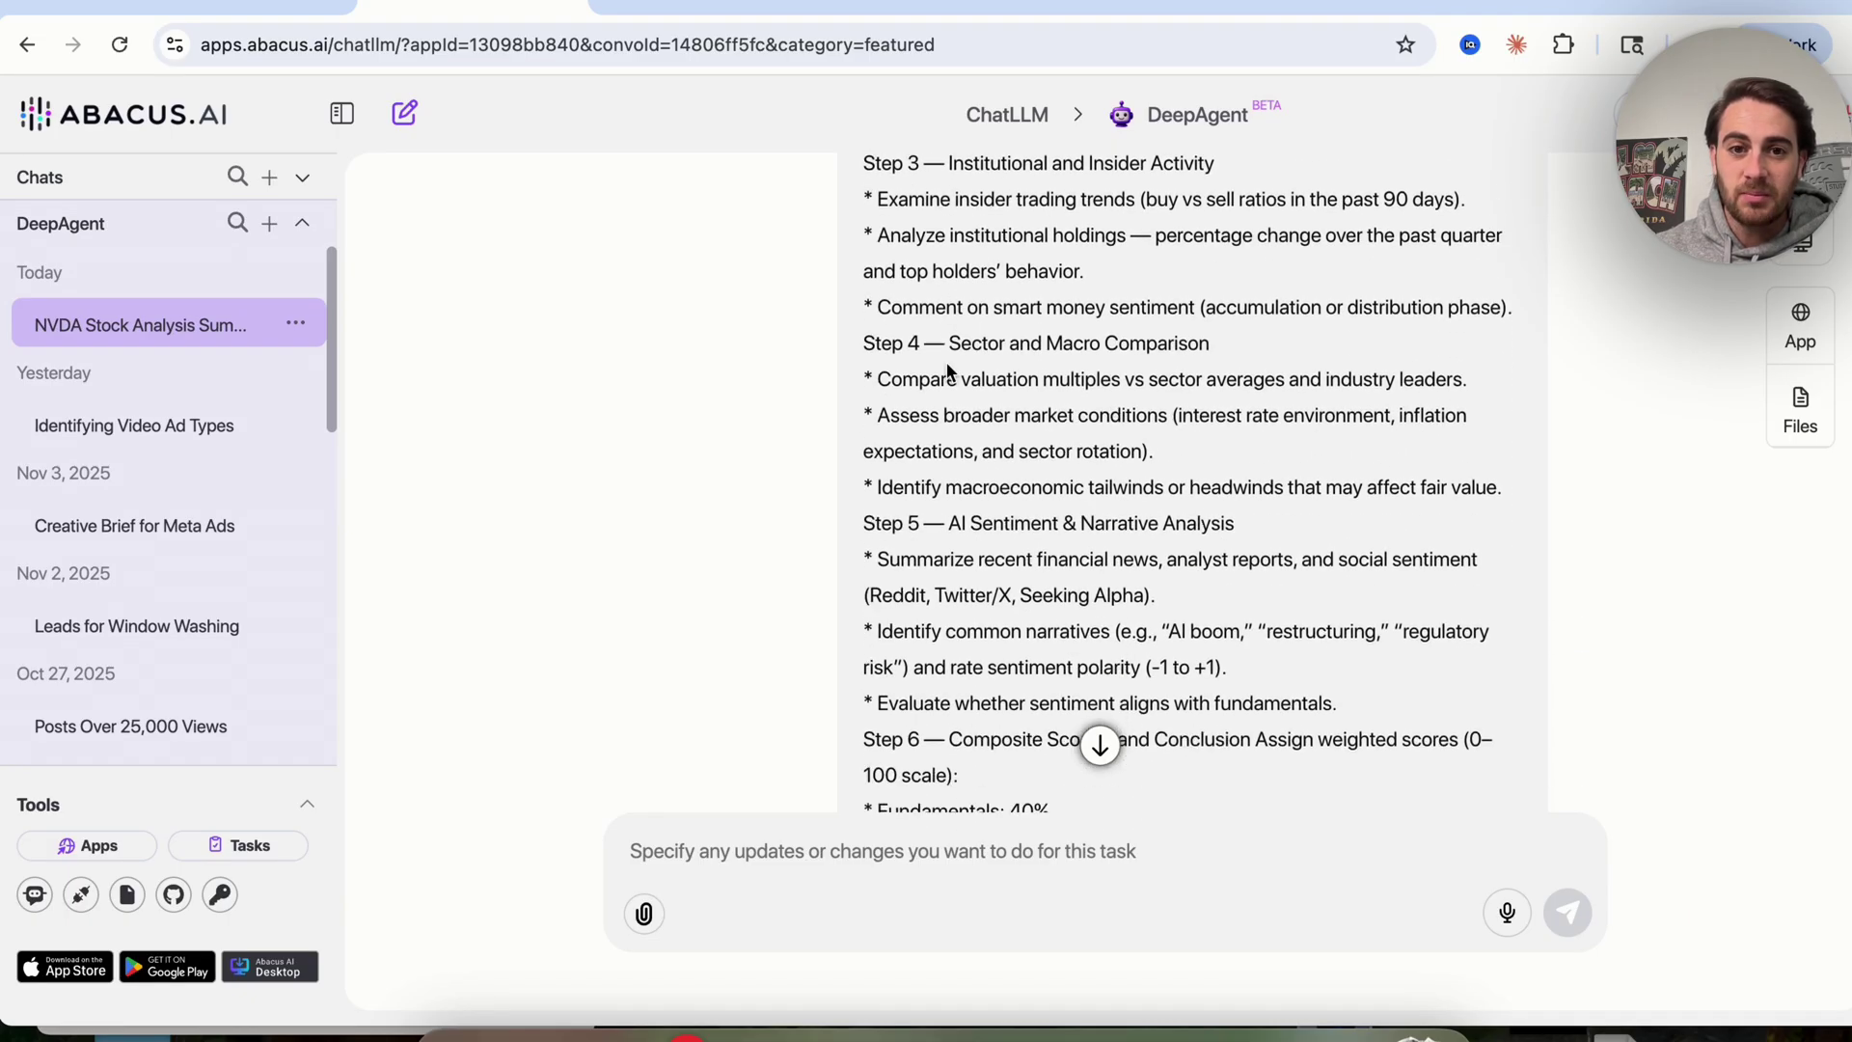
scroll(963, 328, down, 2)
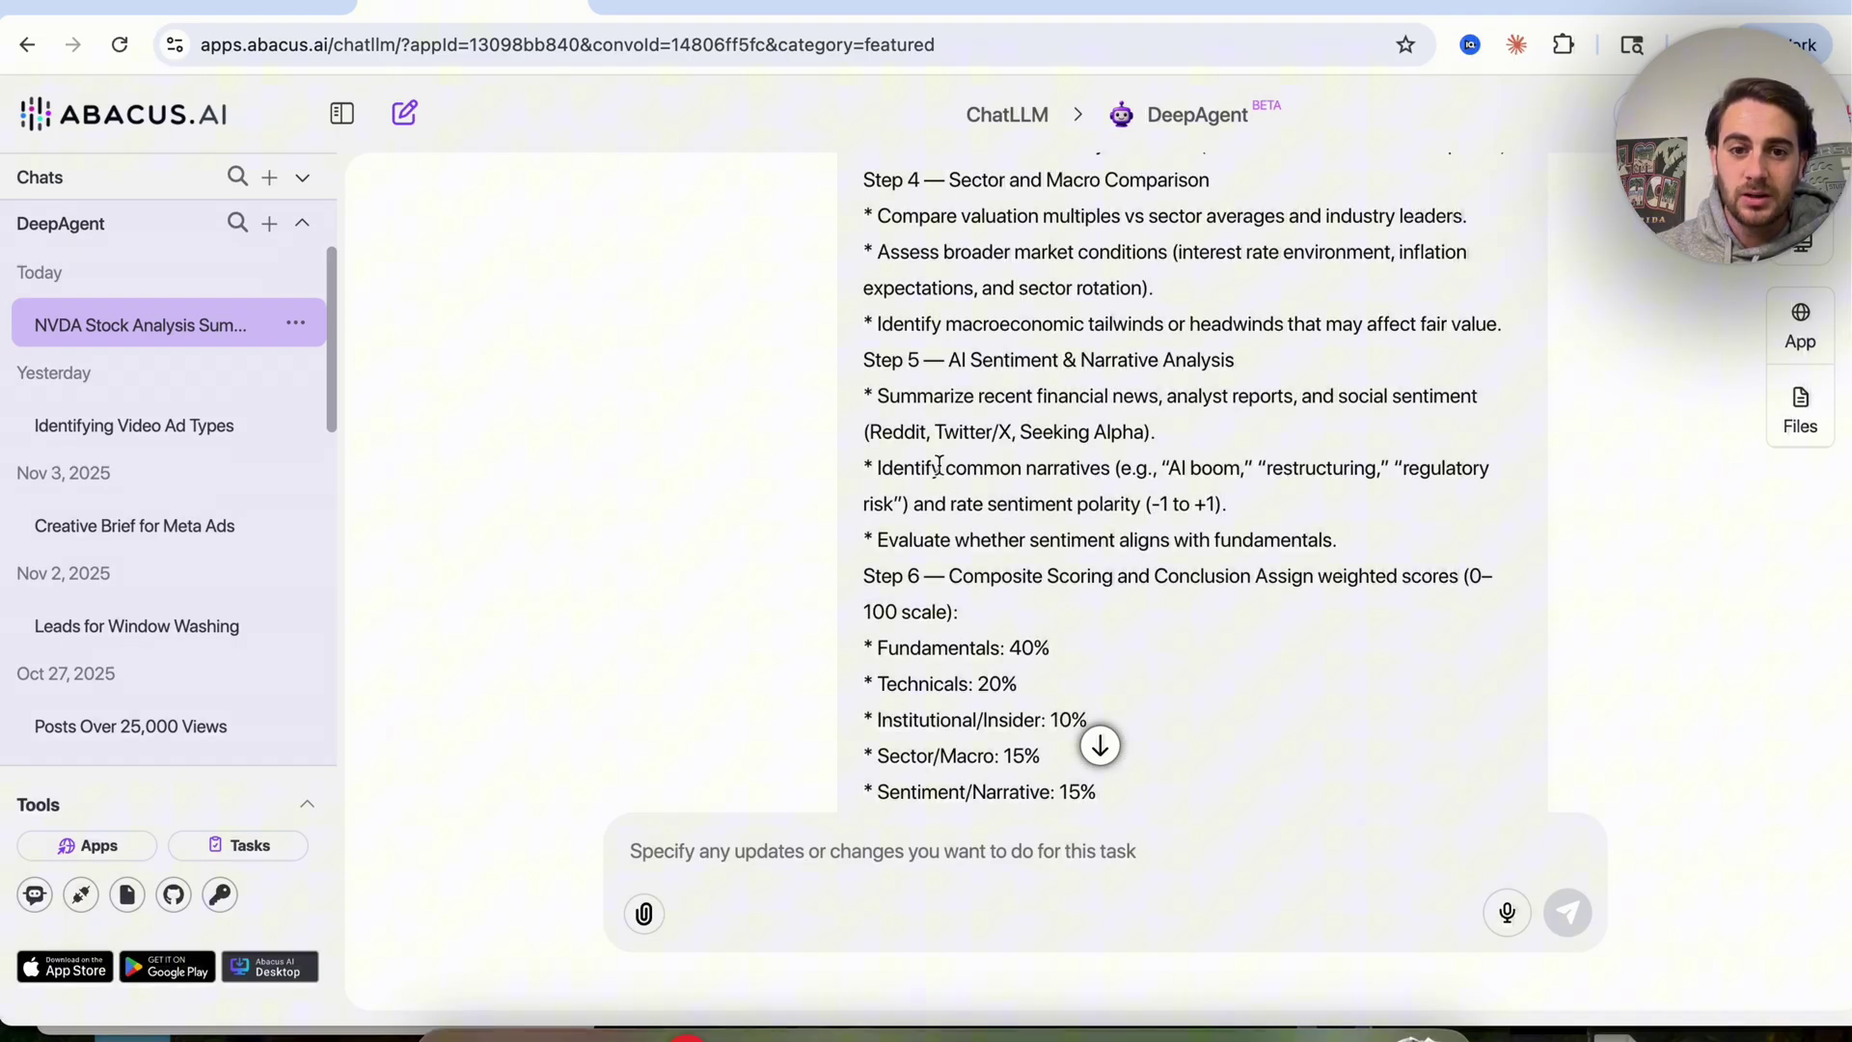
scroll(943, 470, down, 3)
scroll(949, 502, down, 7)
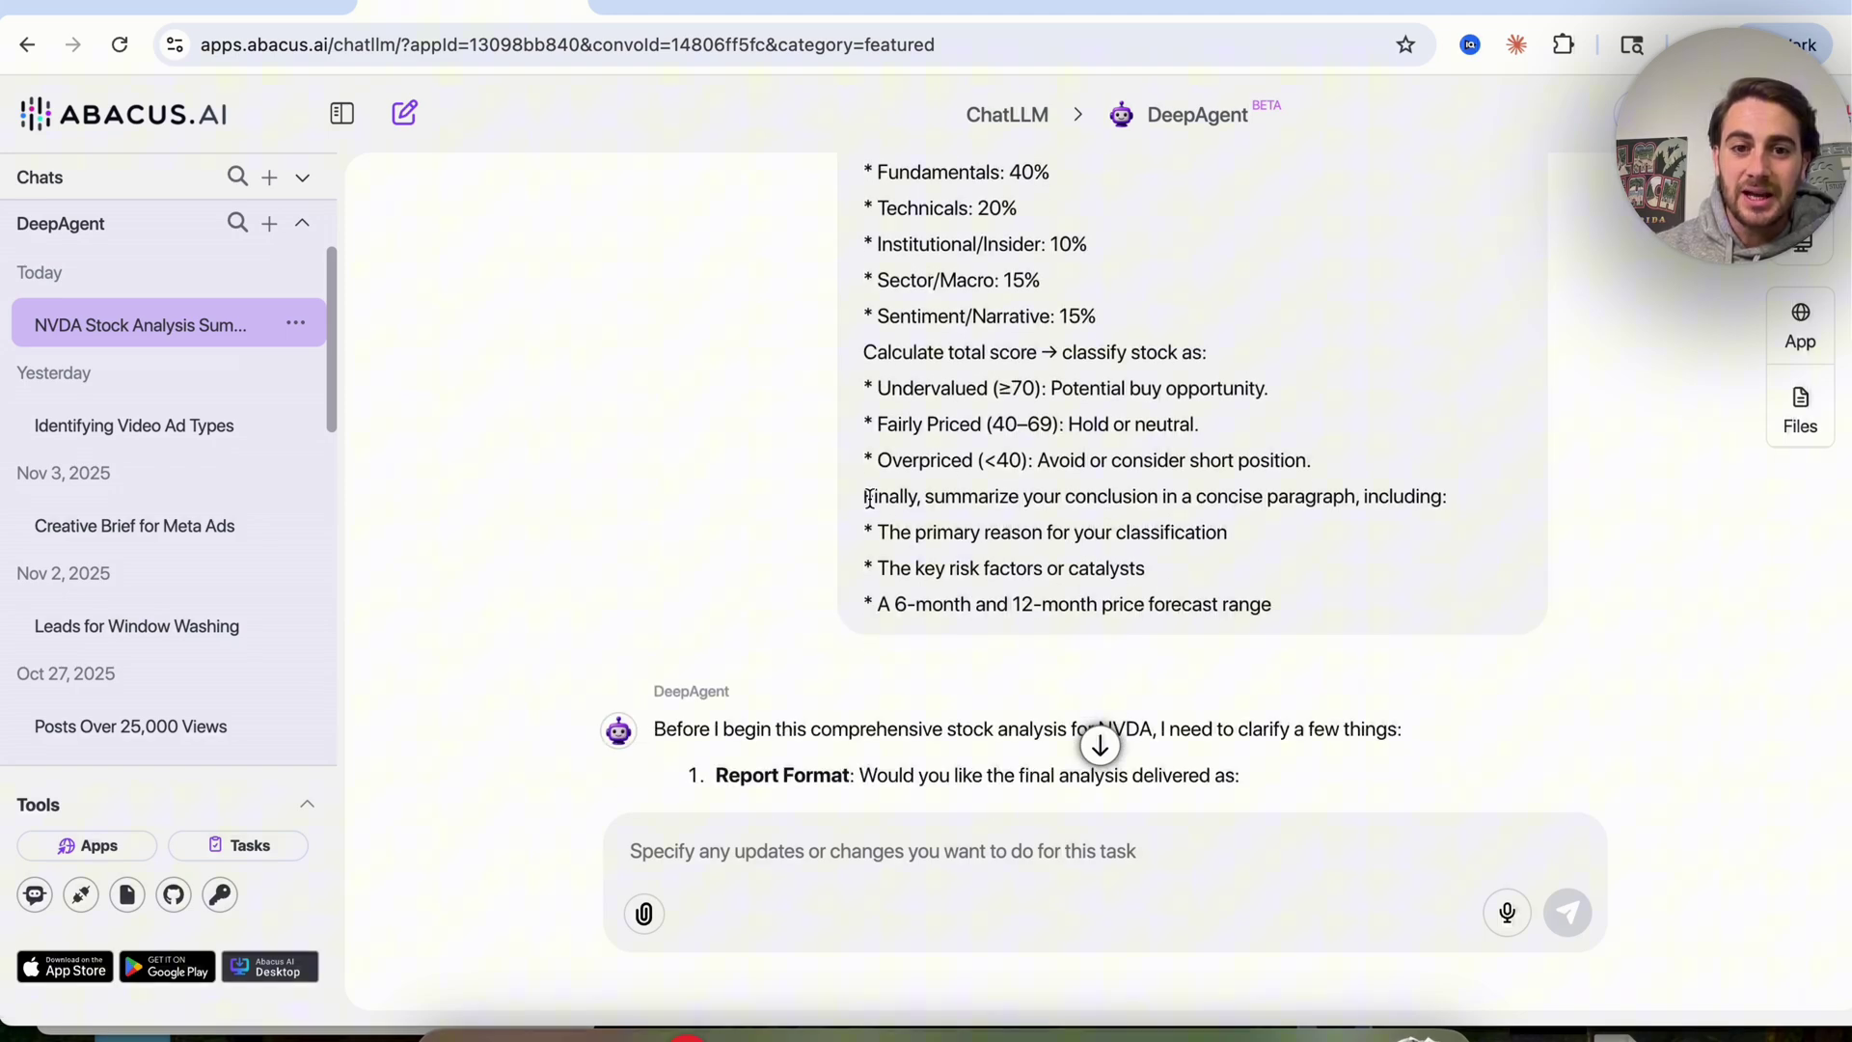
drag(869, 498, 1118, 599)
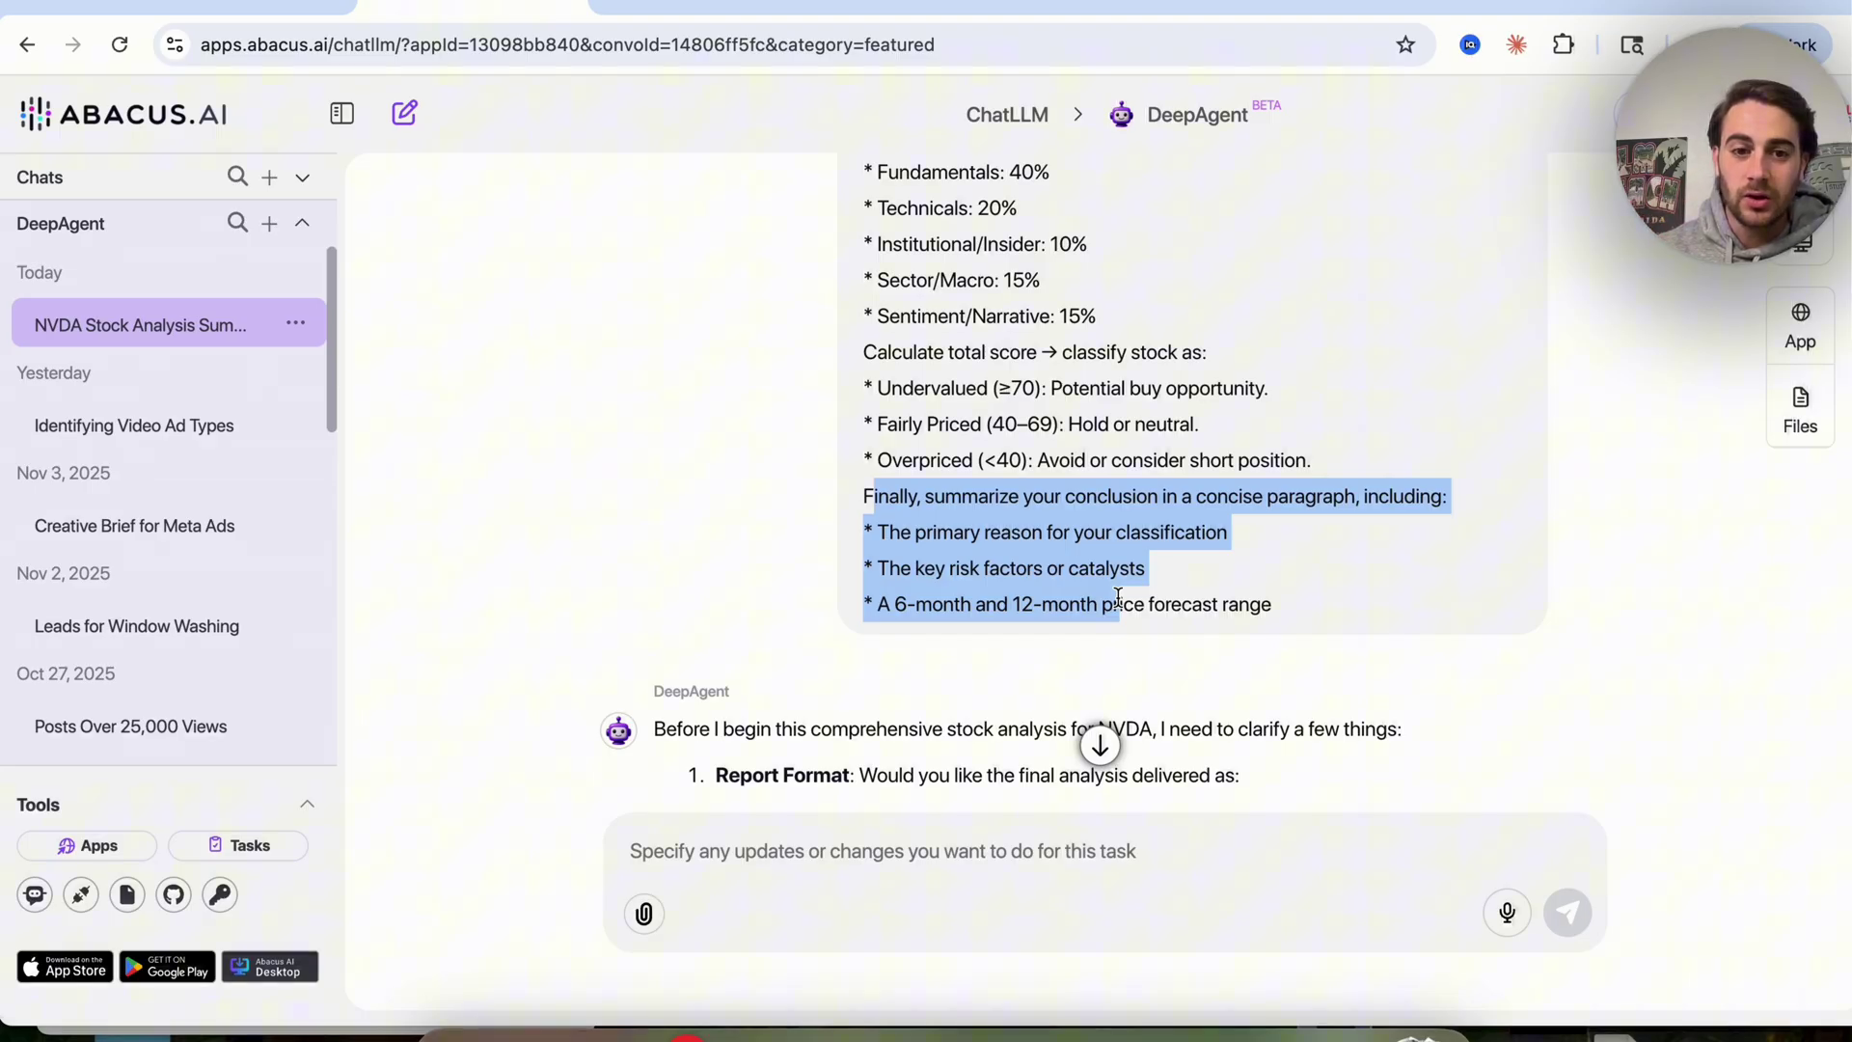
Step: Go over the Report Format, DCF Assumptions, Output Deliverables and Depth questions and the sent answers
scroll(1118, 598, down, 6)
scroll(1117, 594, down, 4)
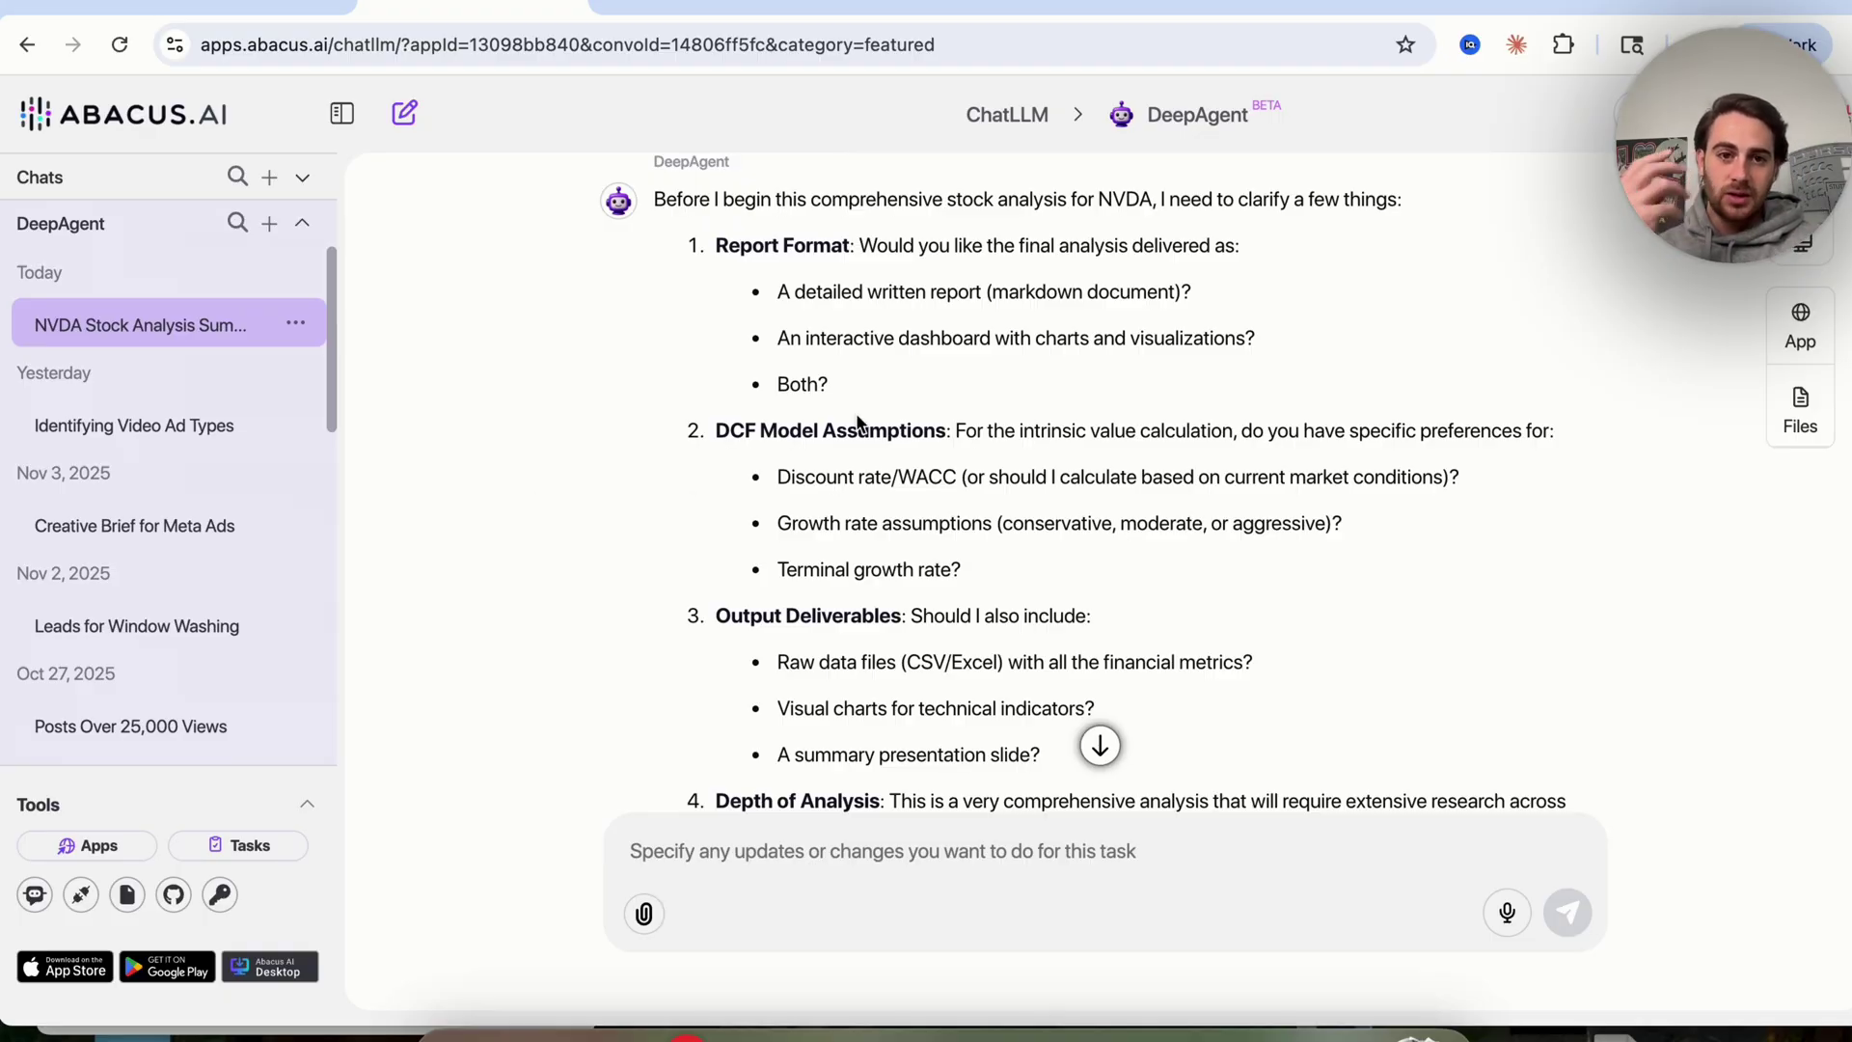
drag(715, 245, 1242, 247)
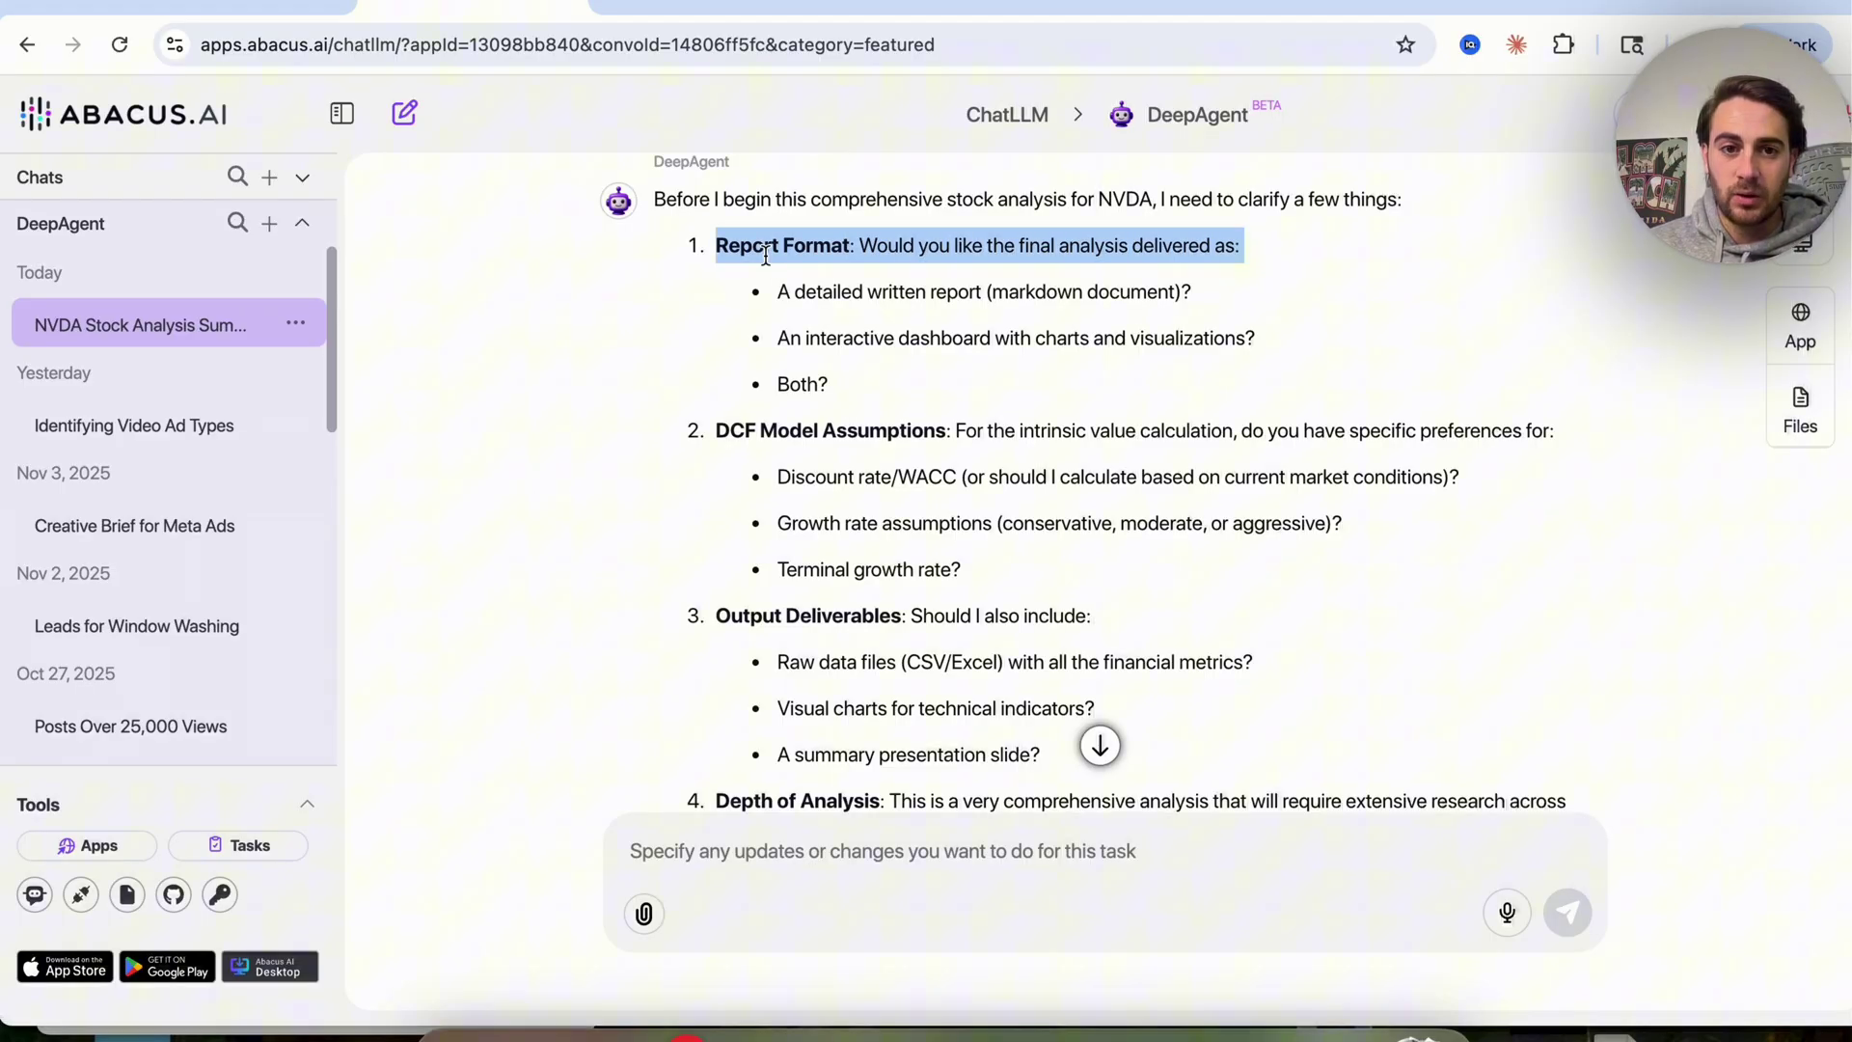
double_click(772, 430)
triple_click(769, 430)
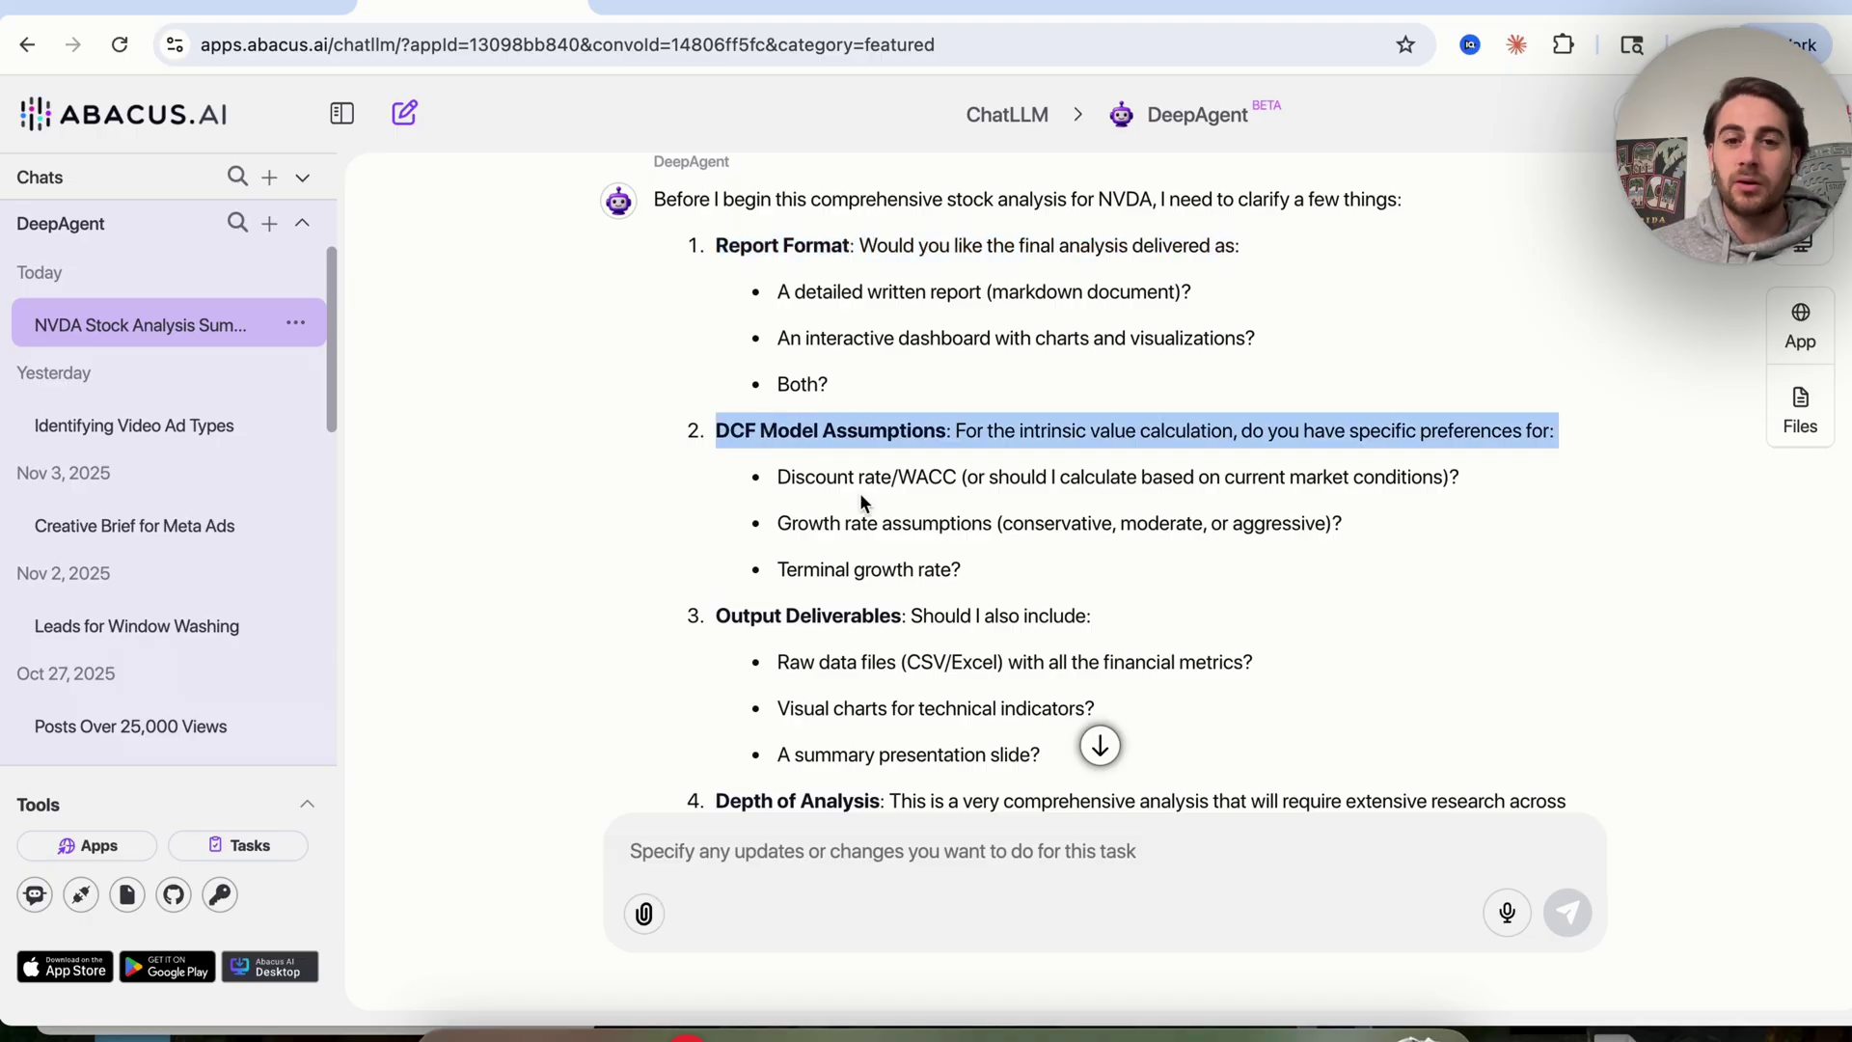
triple_click(827, 617)
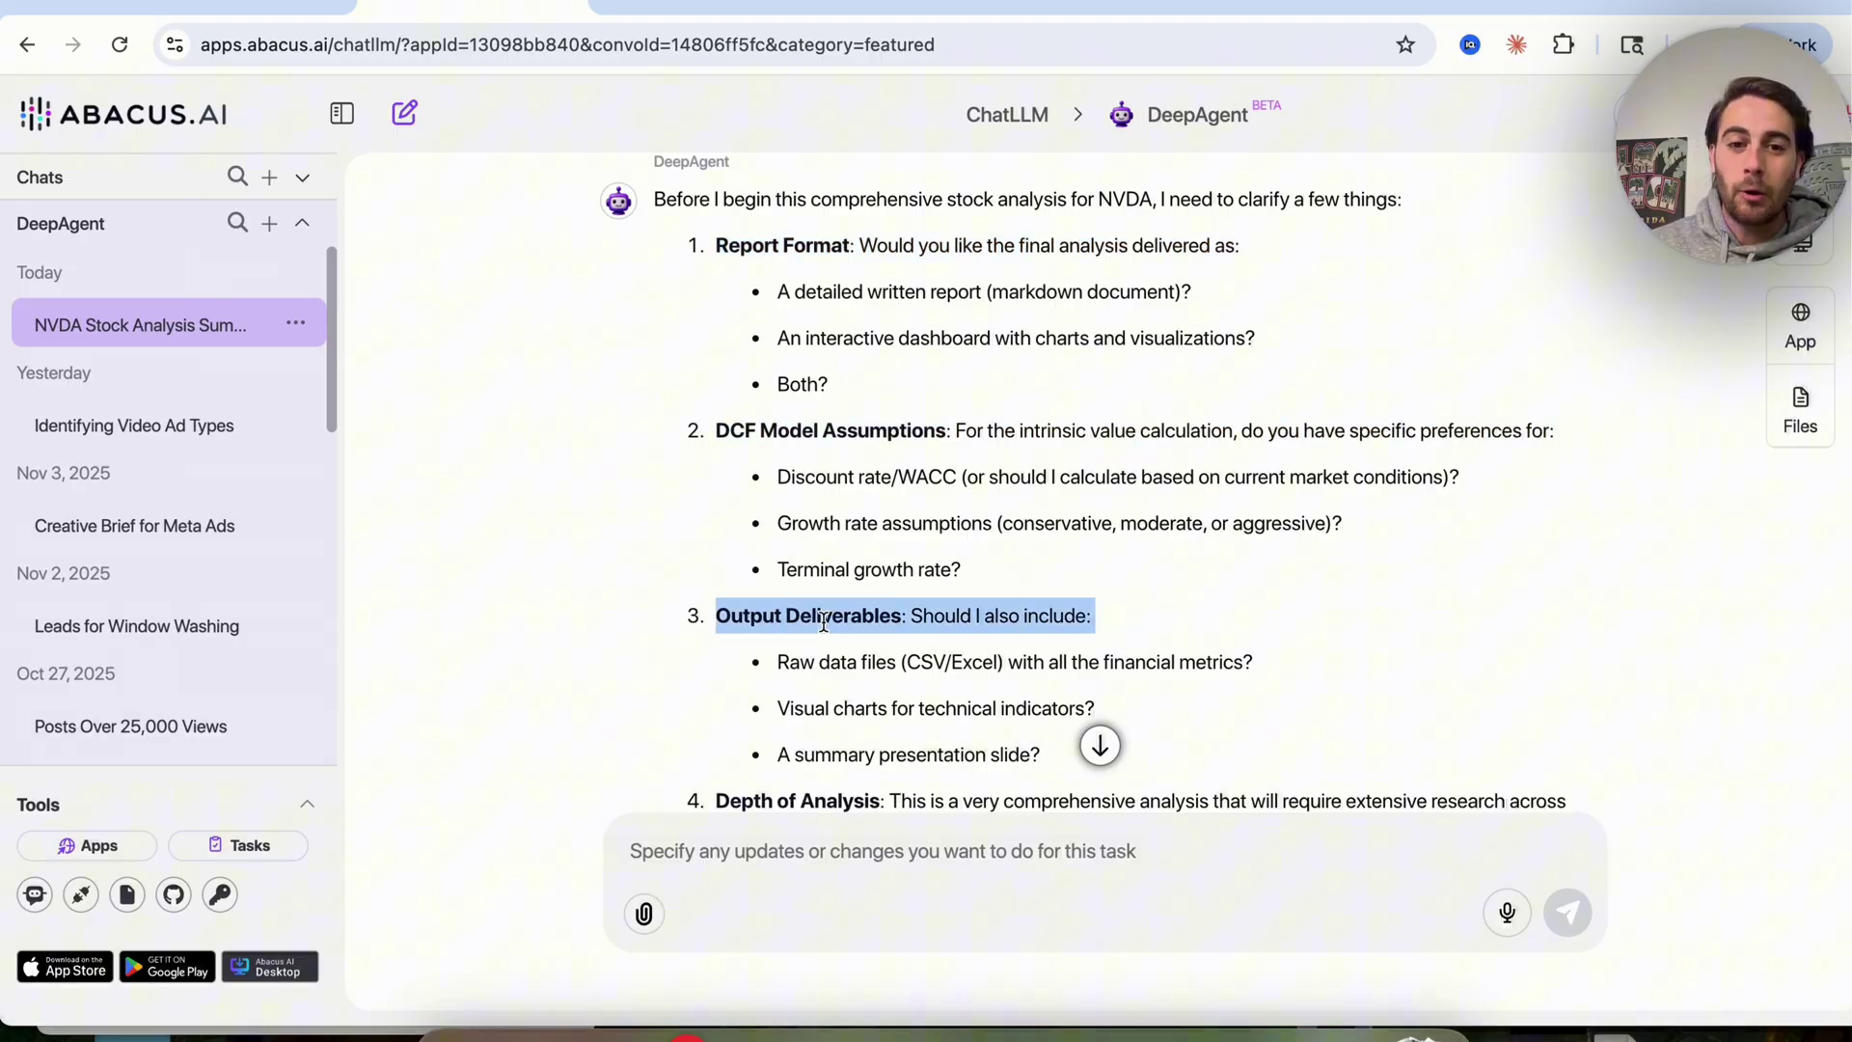
scroll(823, 622, down, 2)
scroll(822, 622, down, 1)
triple_click(793, 577)
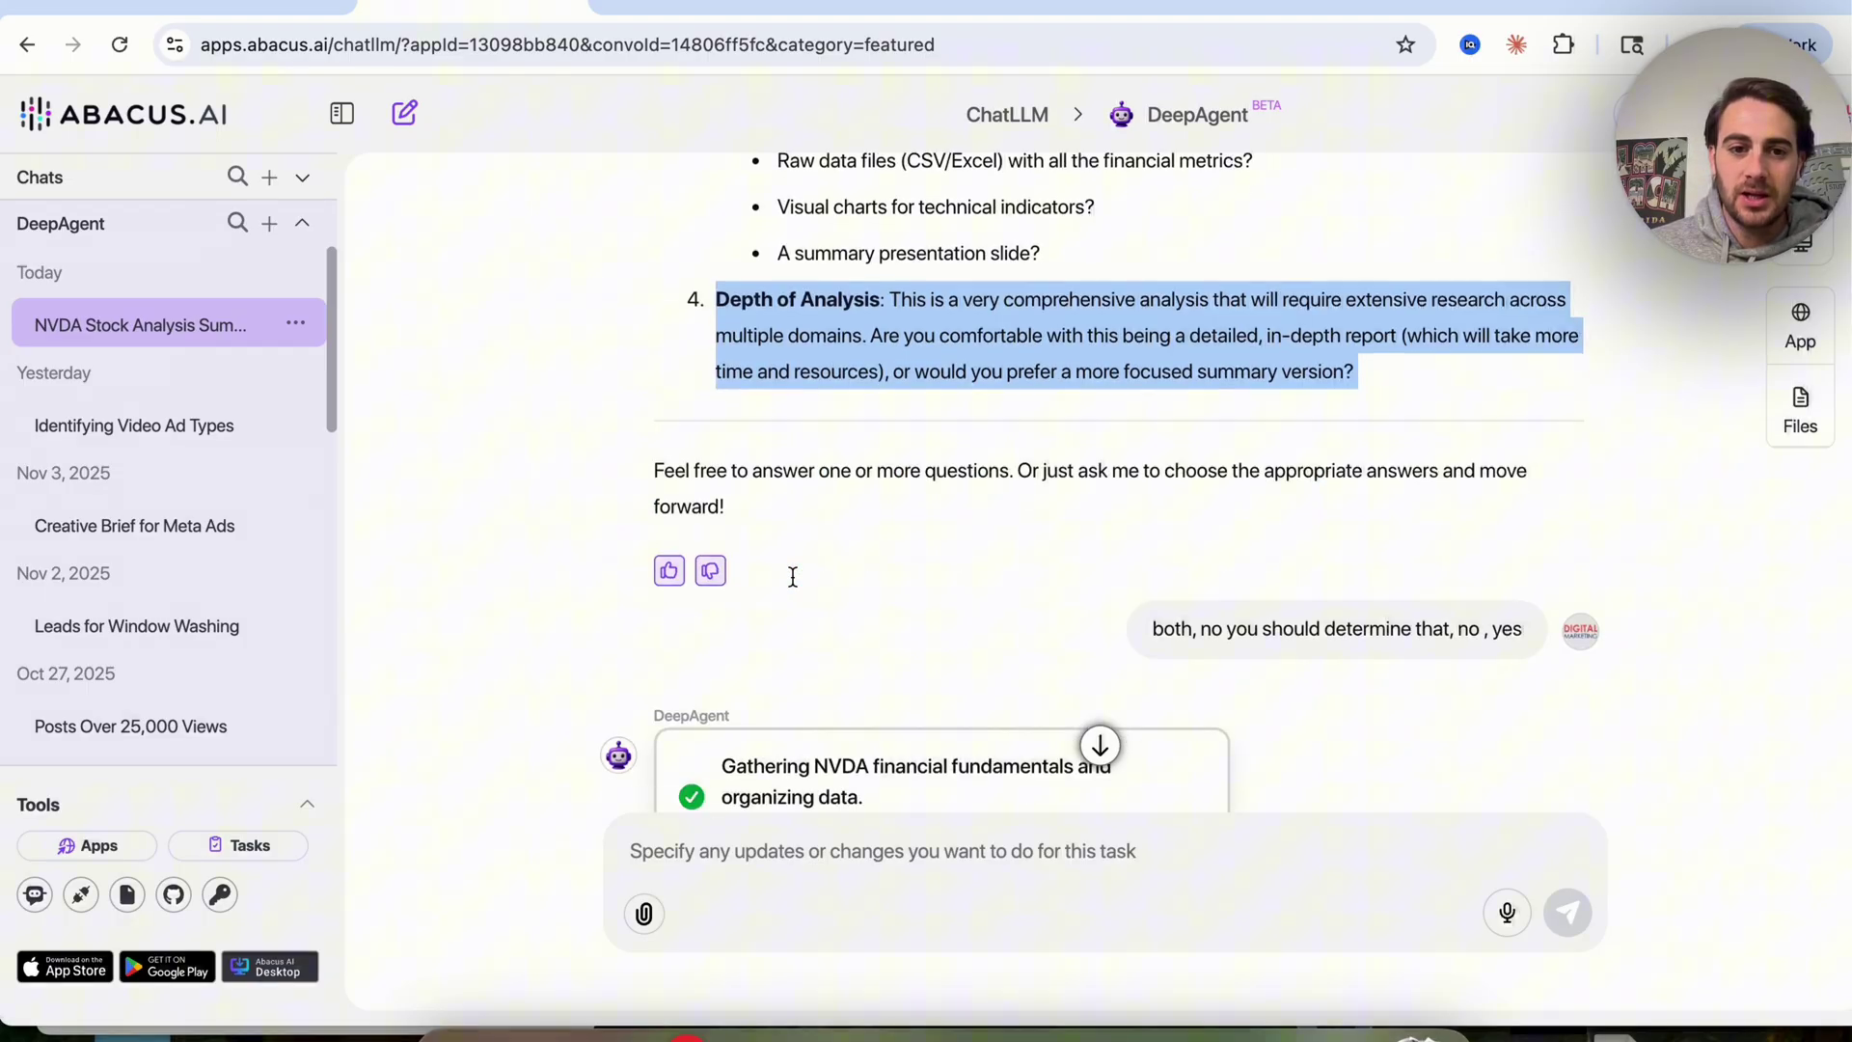
scroll(1352, 359, down, 3)
triple_click(1351, 359)
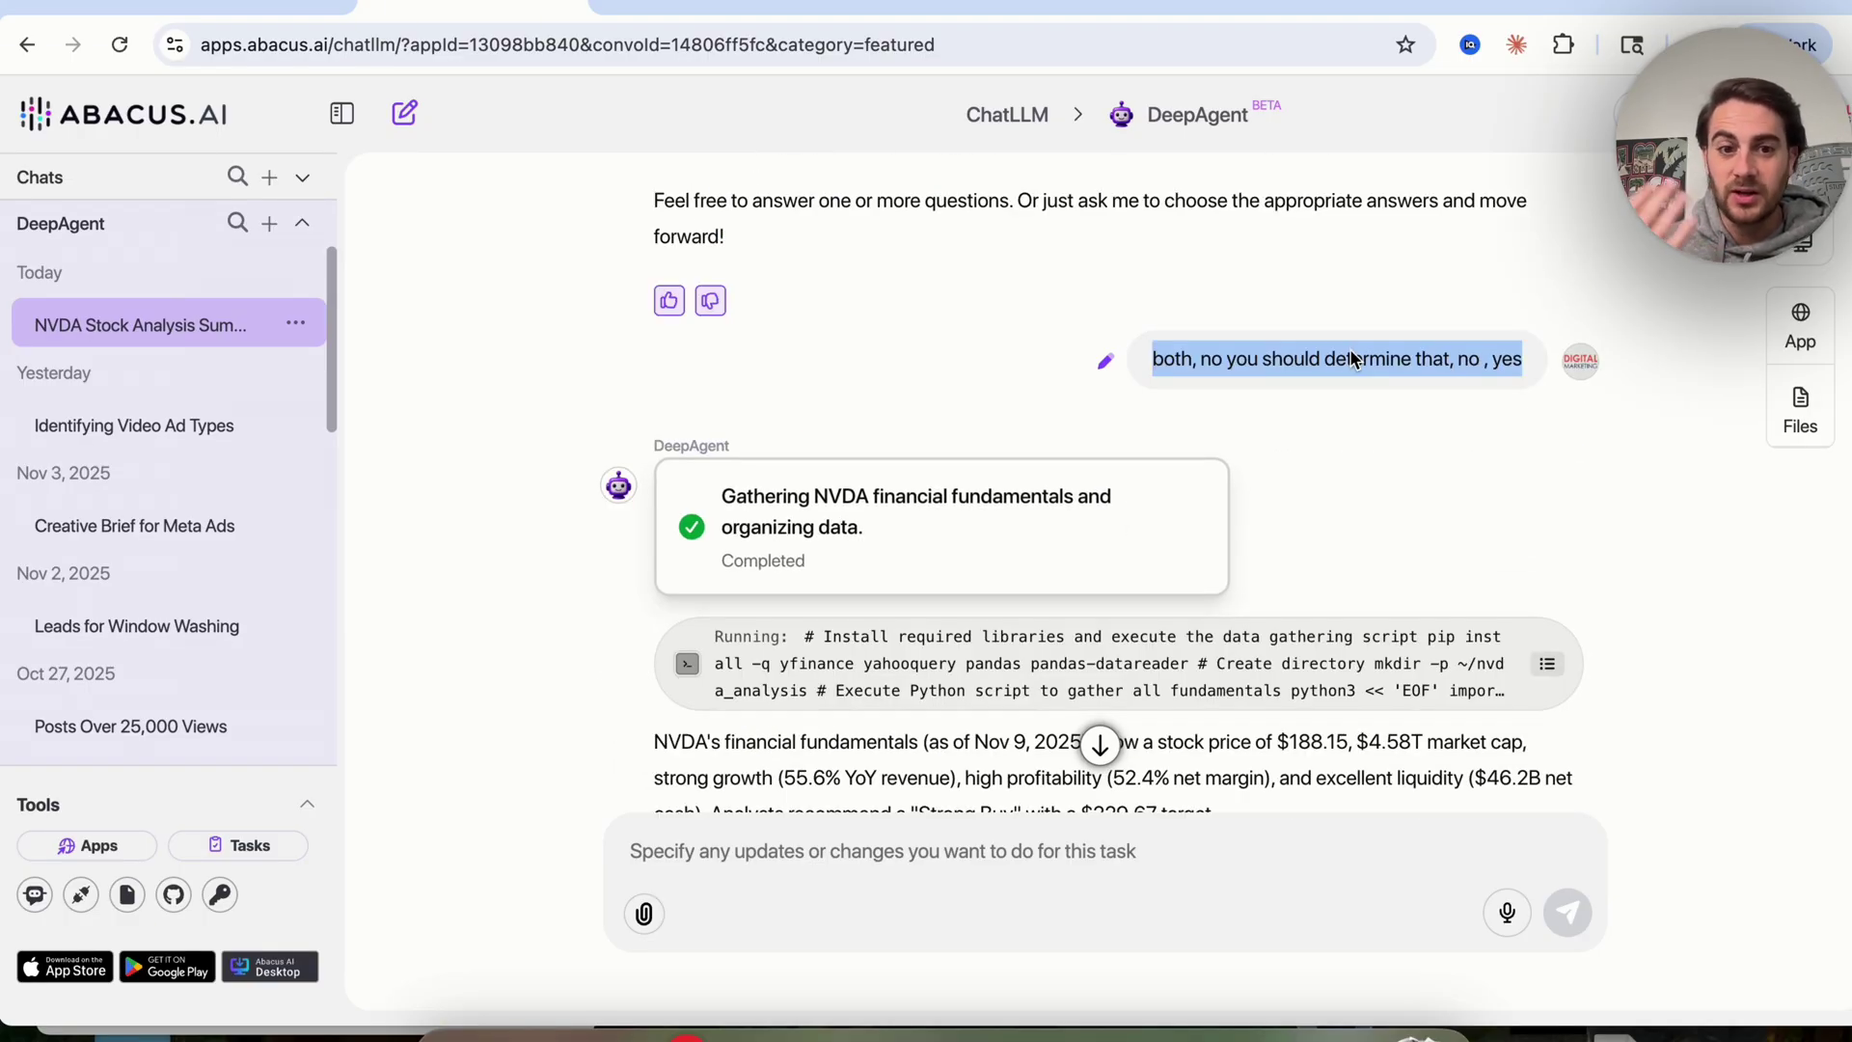
Step: Scroll through the agent's progress to the NVIDIA analysis summary showing UNDERVALUED, 82.0/100
scroll(1138, 629, down, 3)
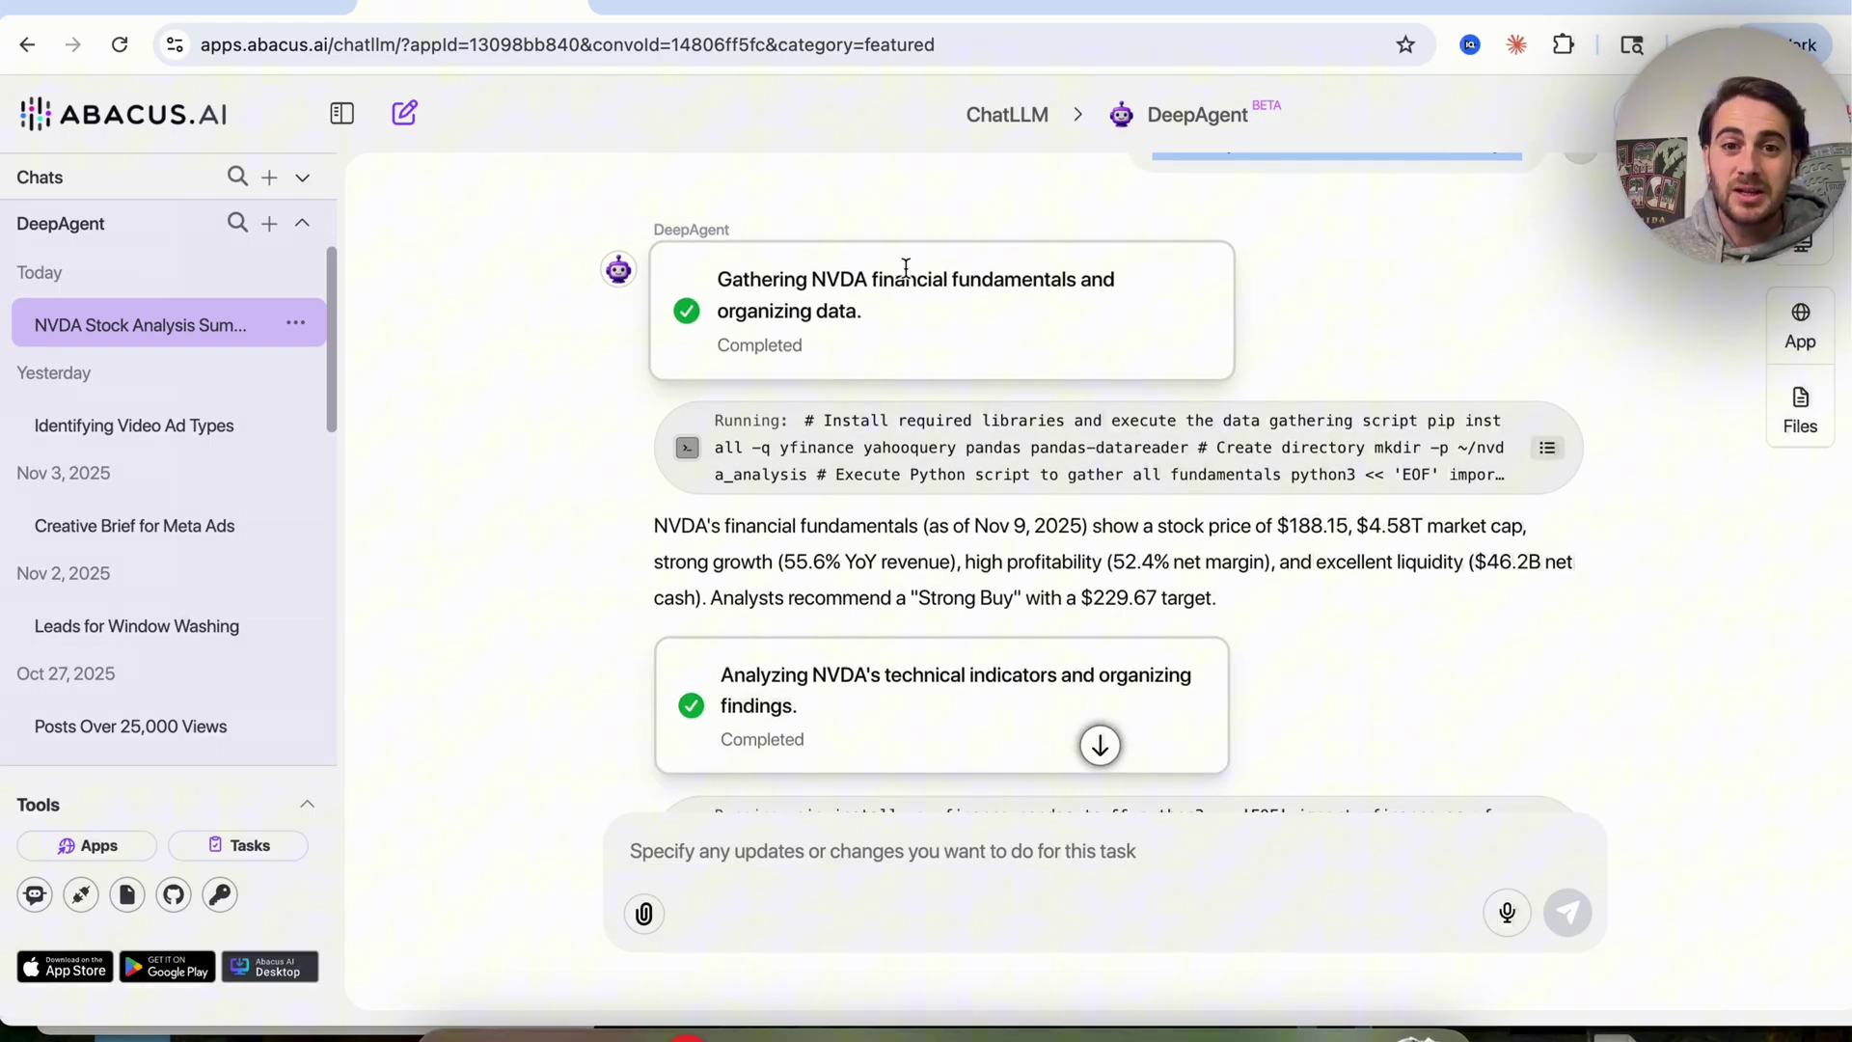
scroll(951, 323, down, 3)
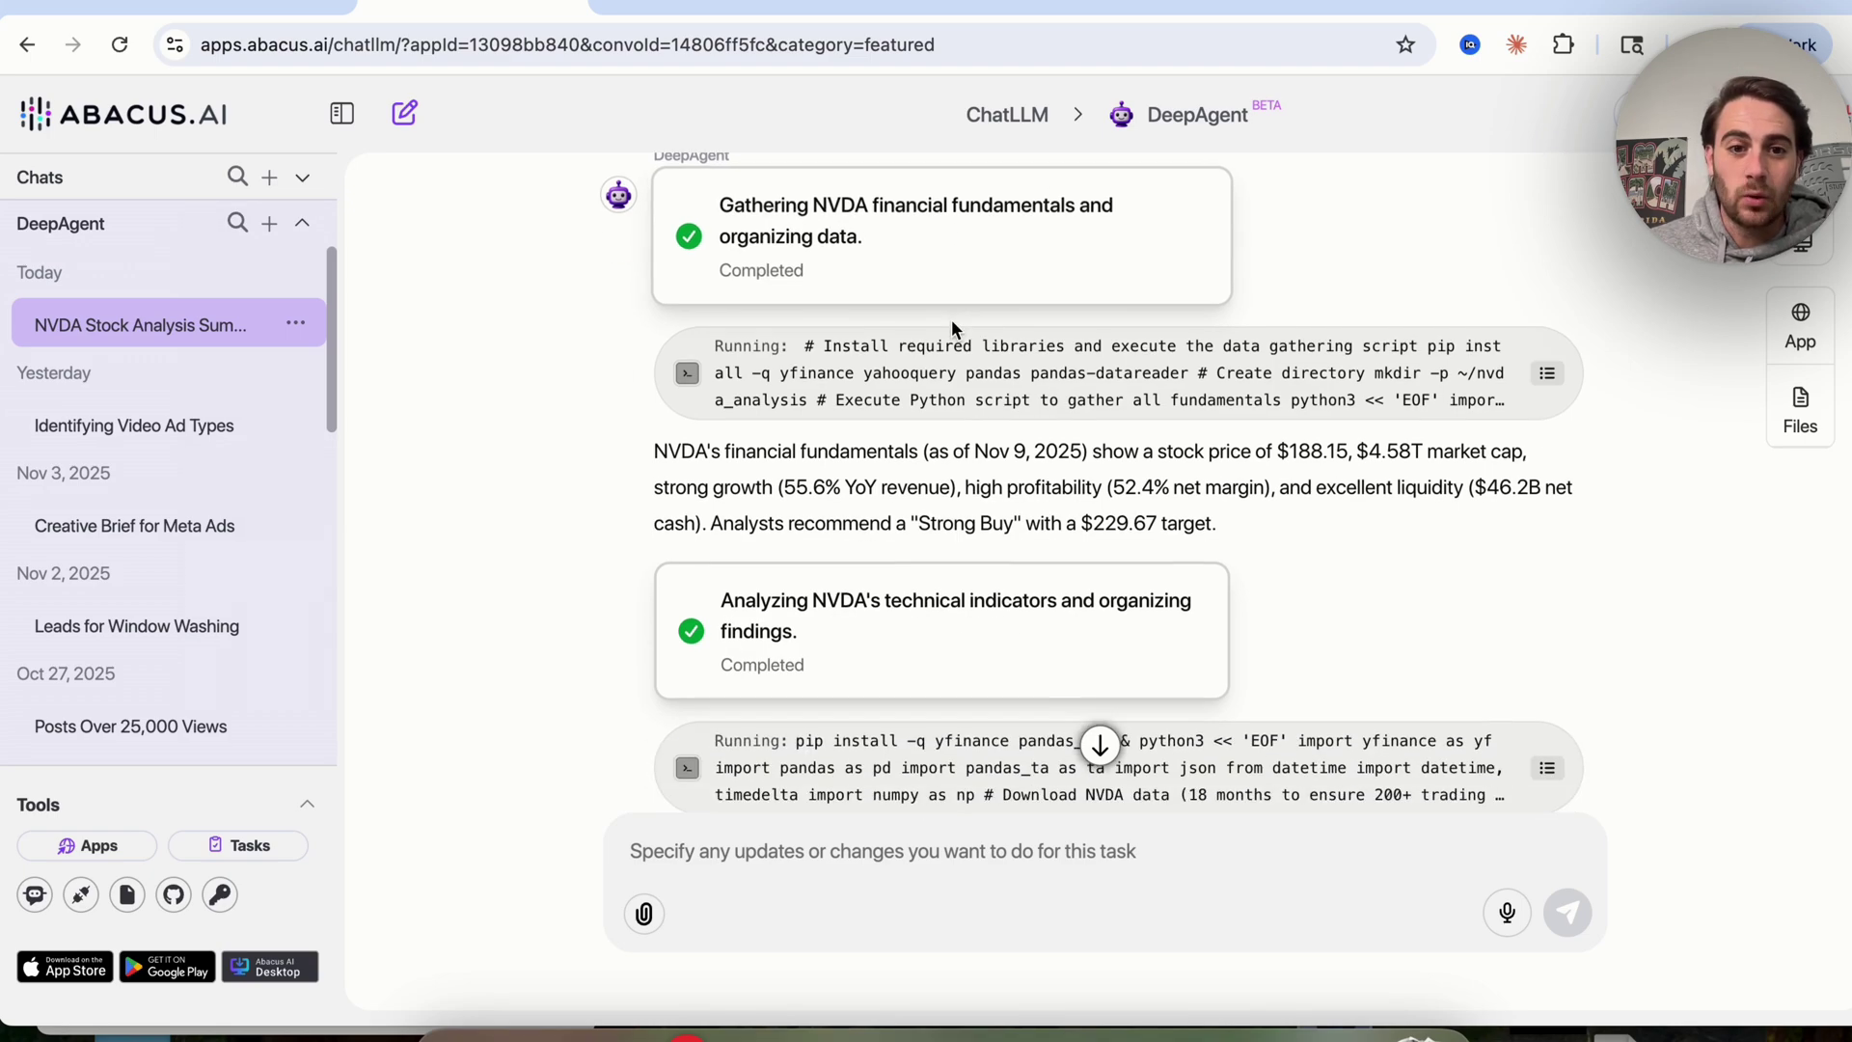
scroll(951, 321, down, 1)
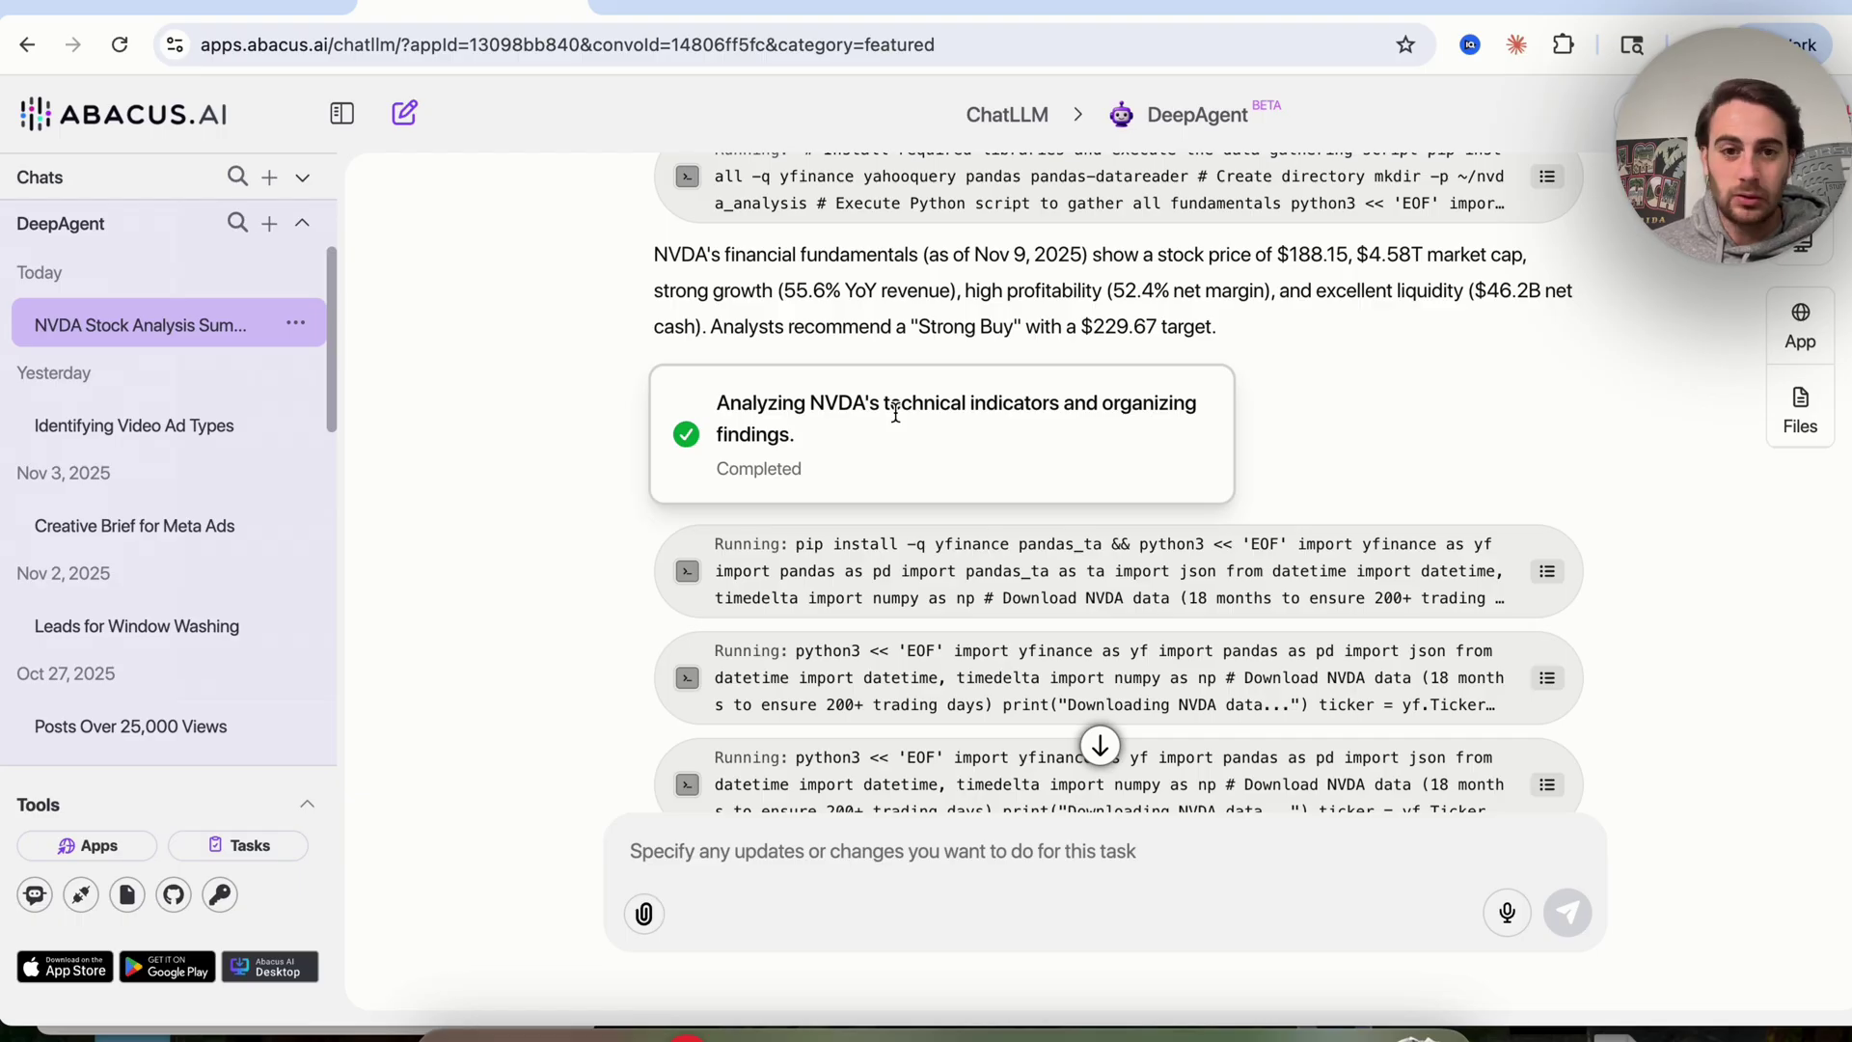
scroll(895, 413, down, 7)
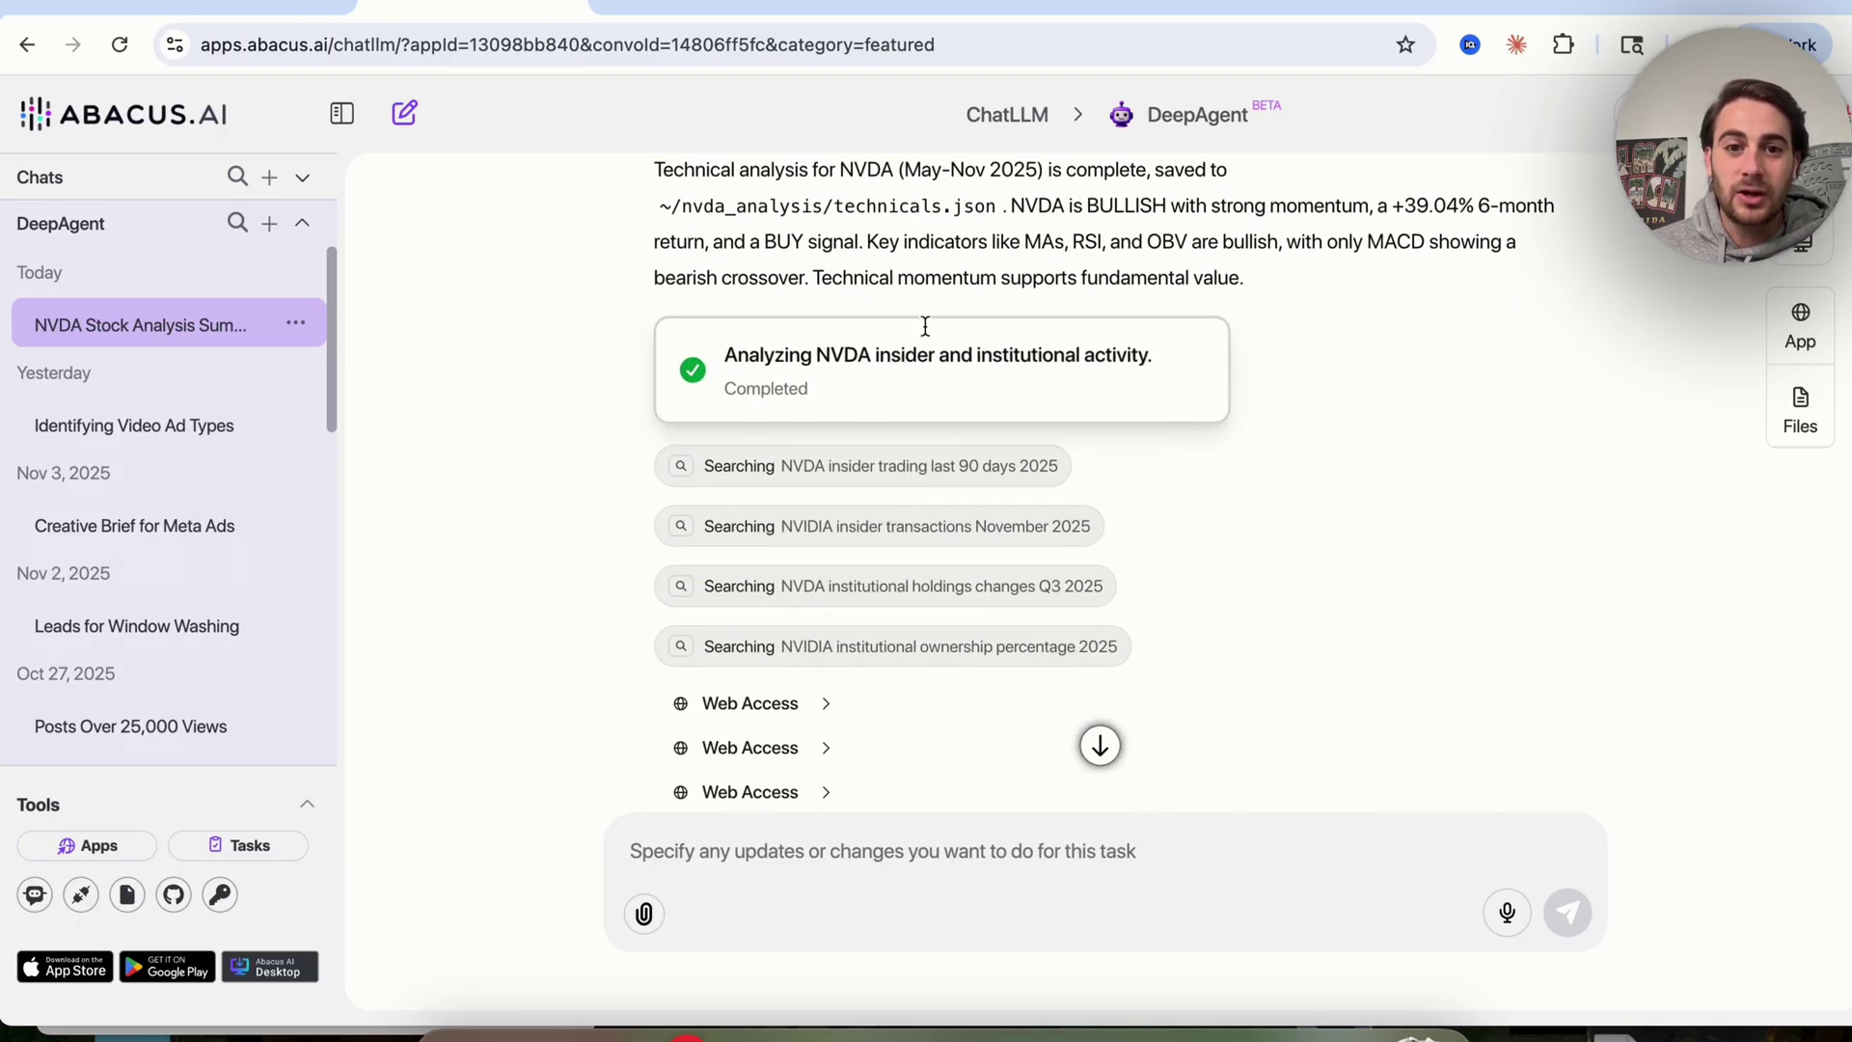
scroll(1052, 434, down, 5)
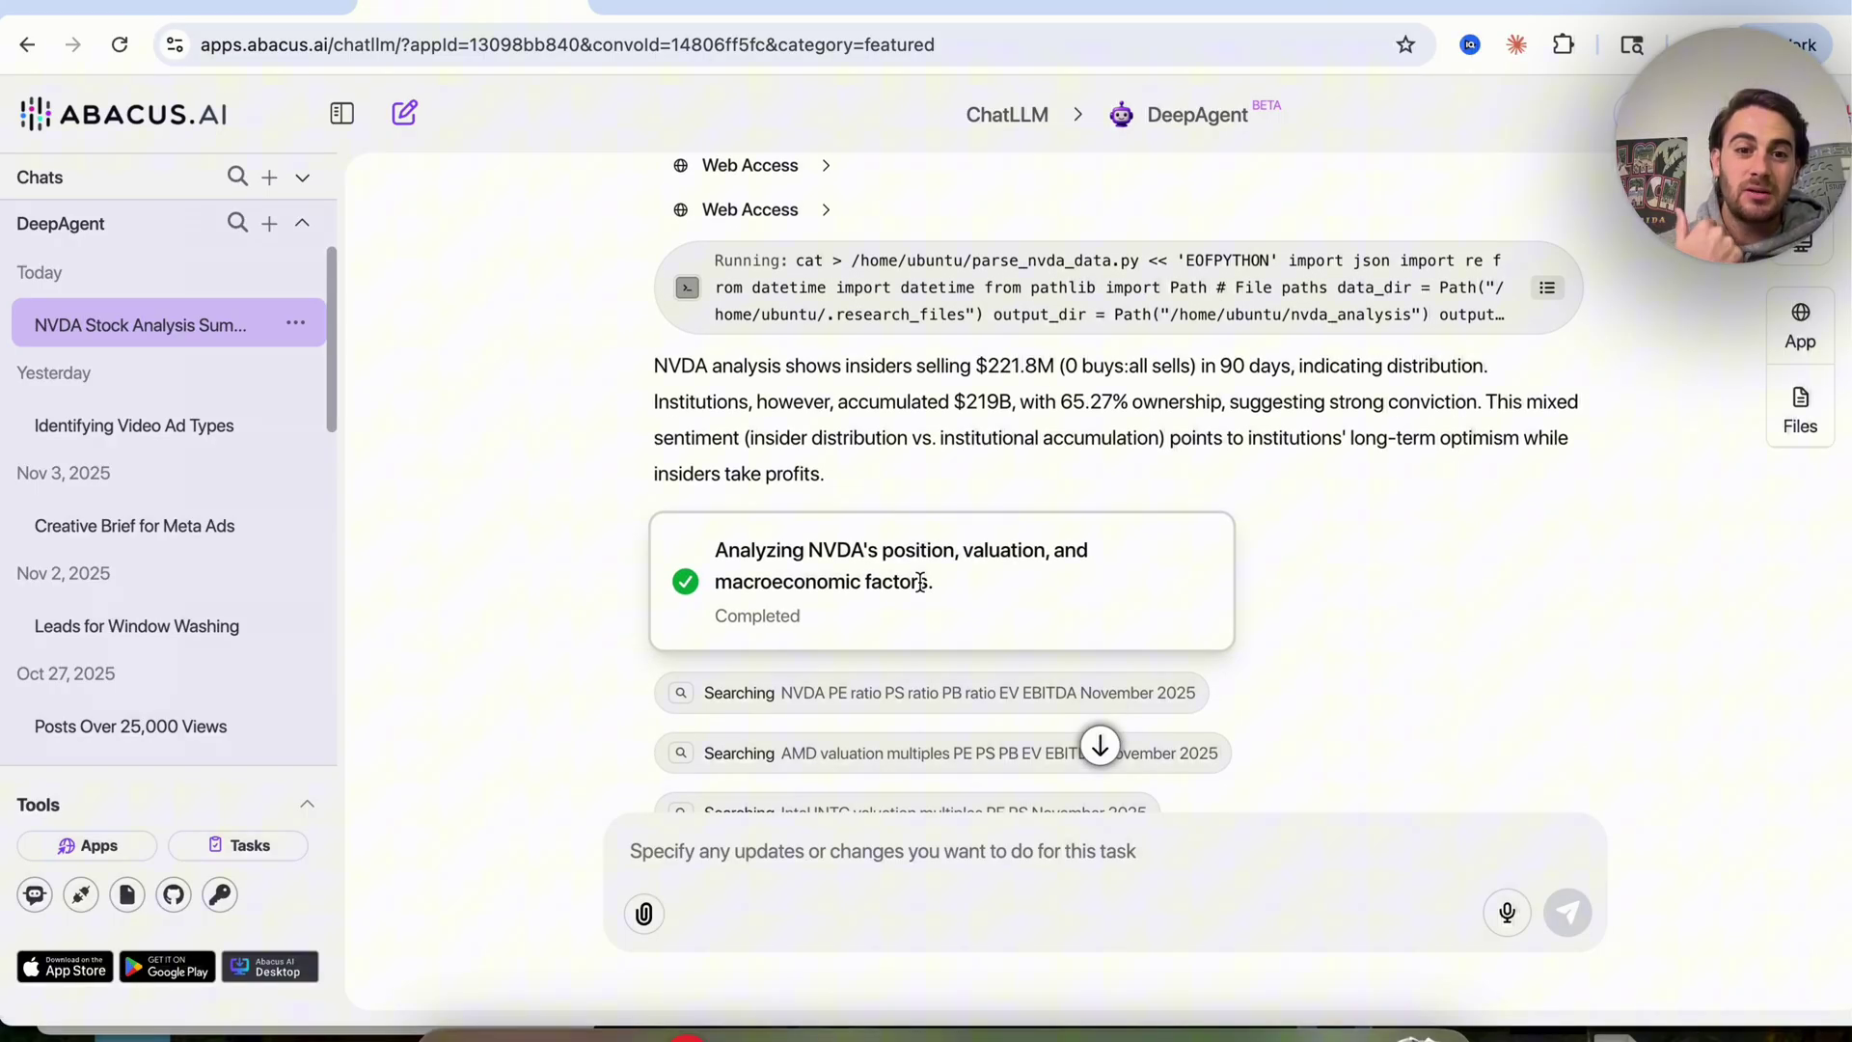
scroll(921, 582, down, 3)
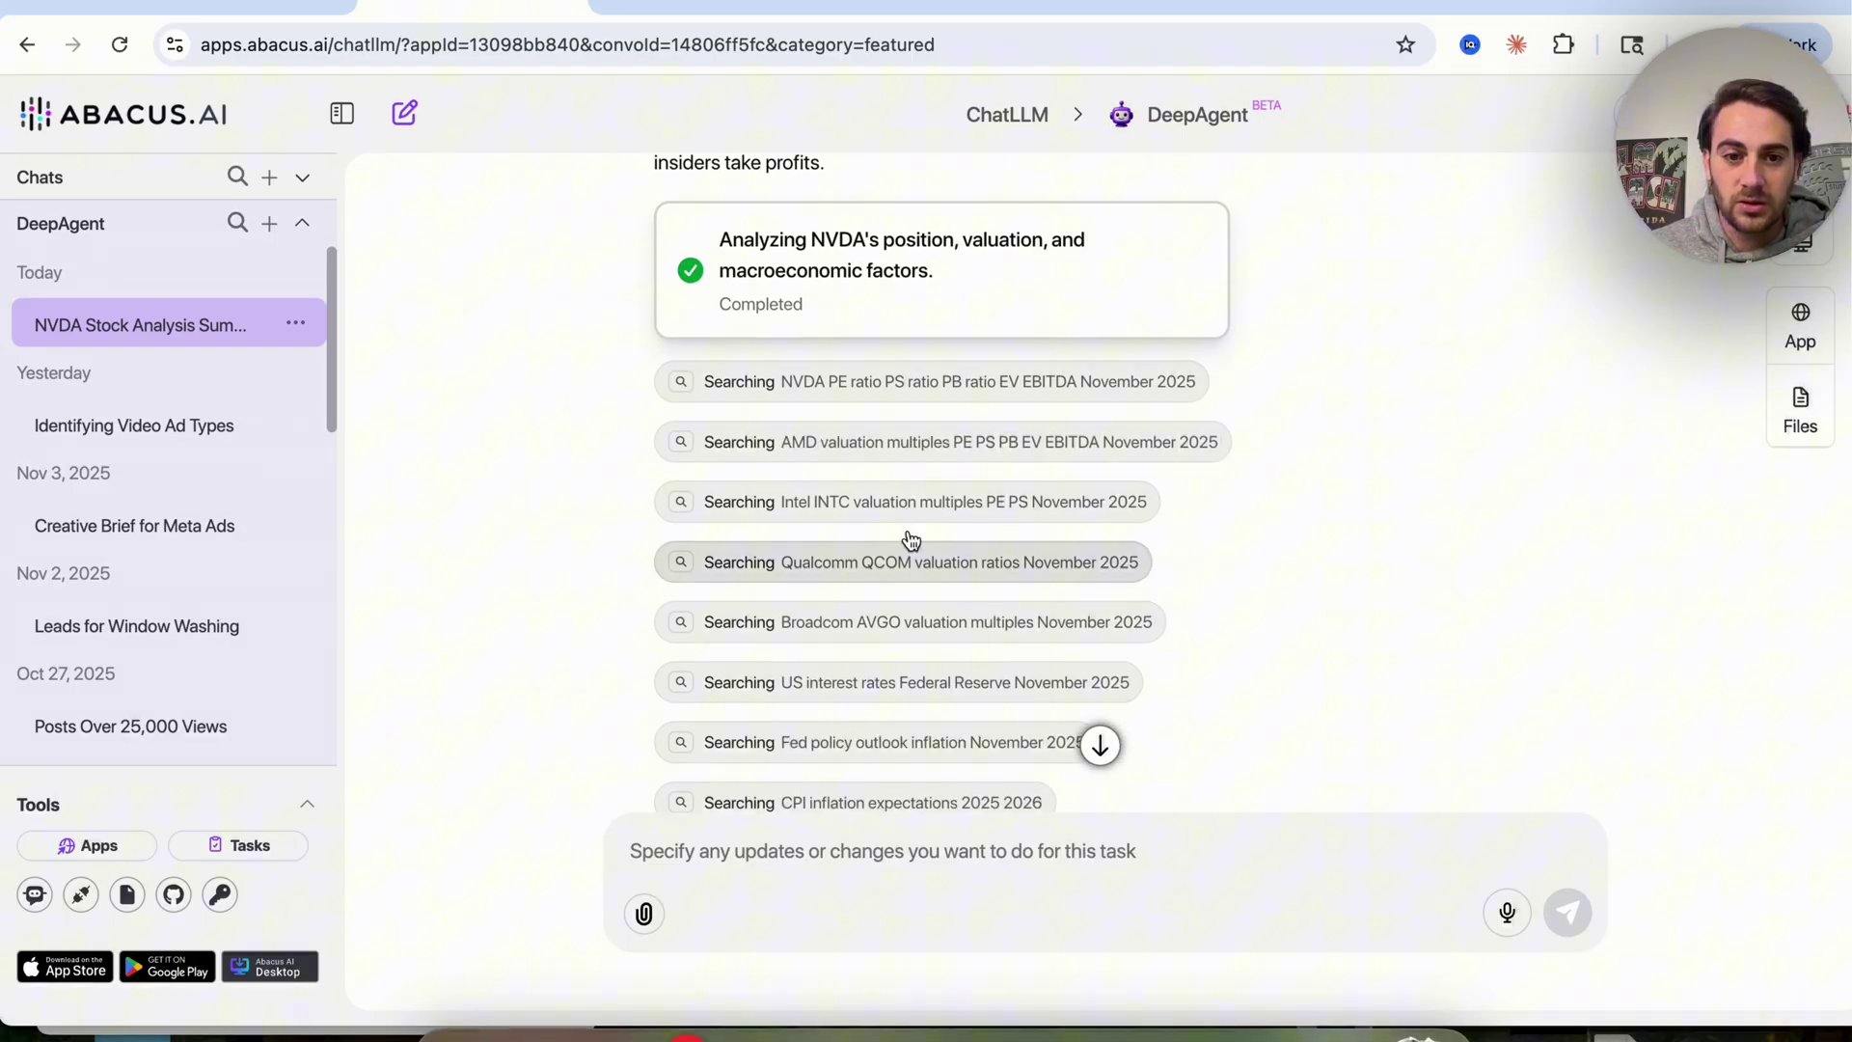
scroll(910, 537, down, 2)
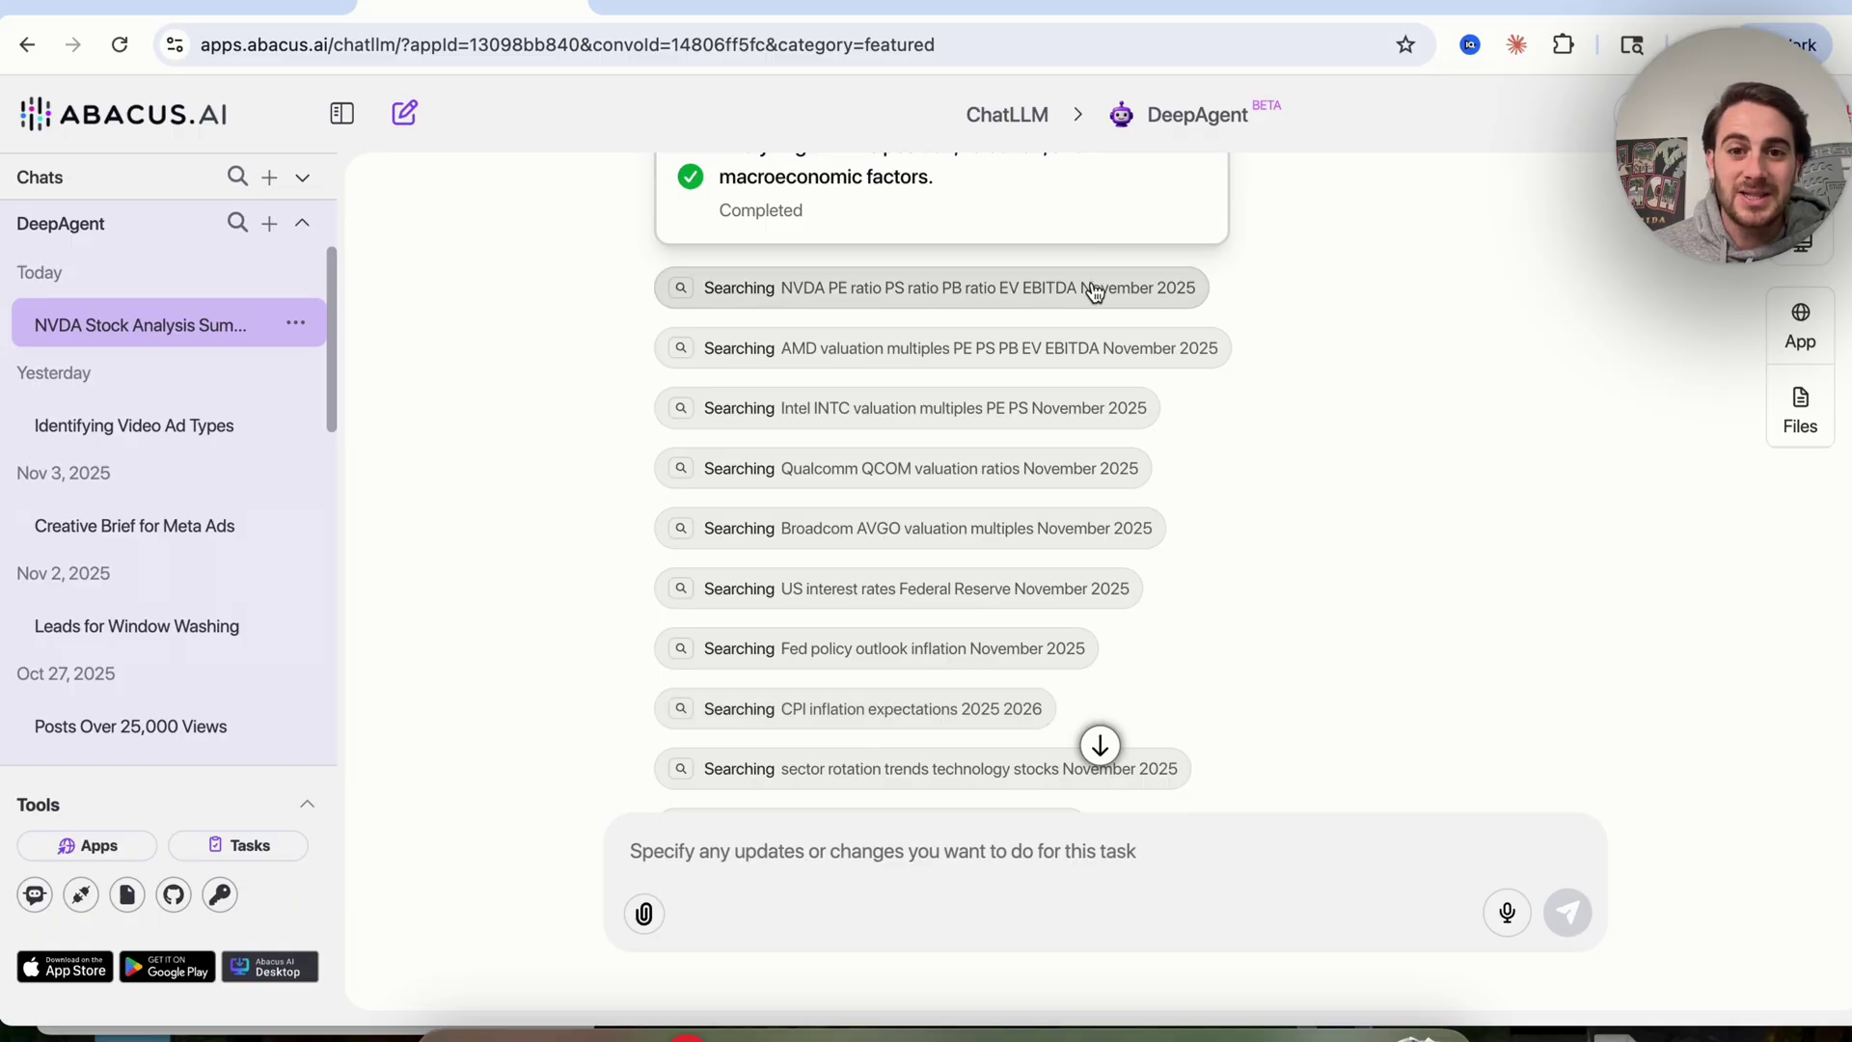
scroll(1035, 685, down, 5)
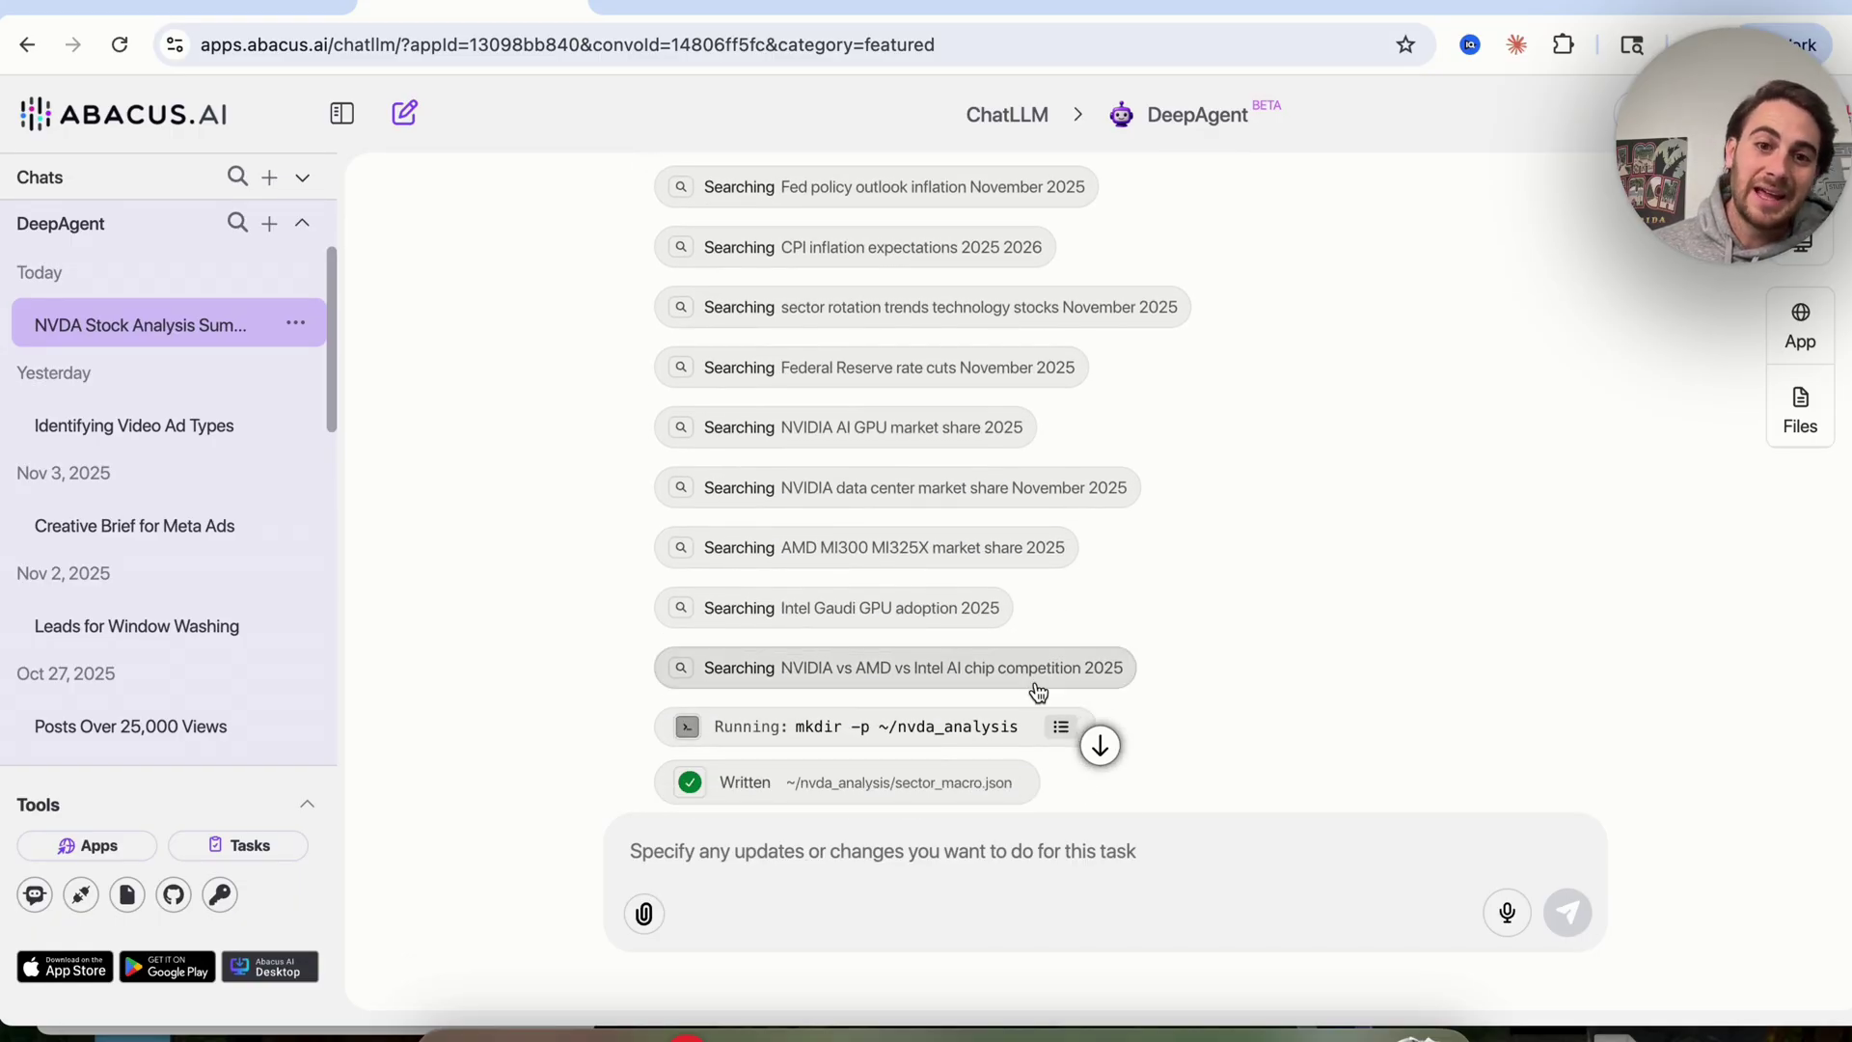
scroll(1037, 692, down, 3)
scroll(1034, 681, down, 5)
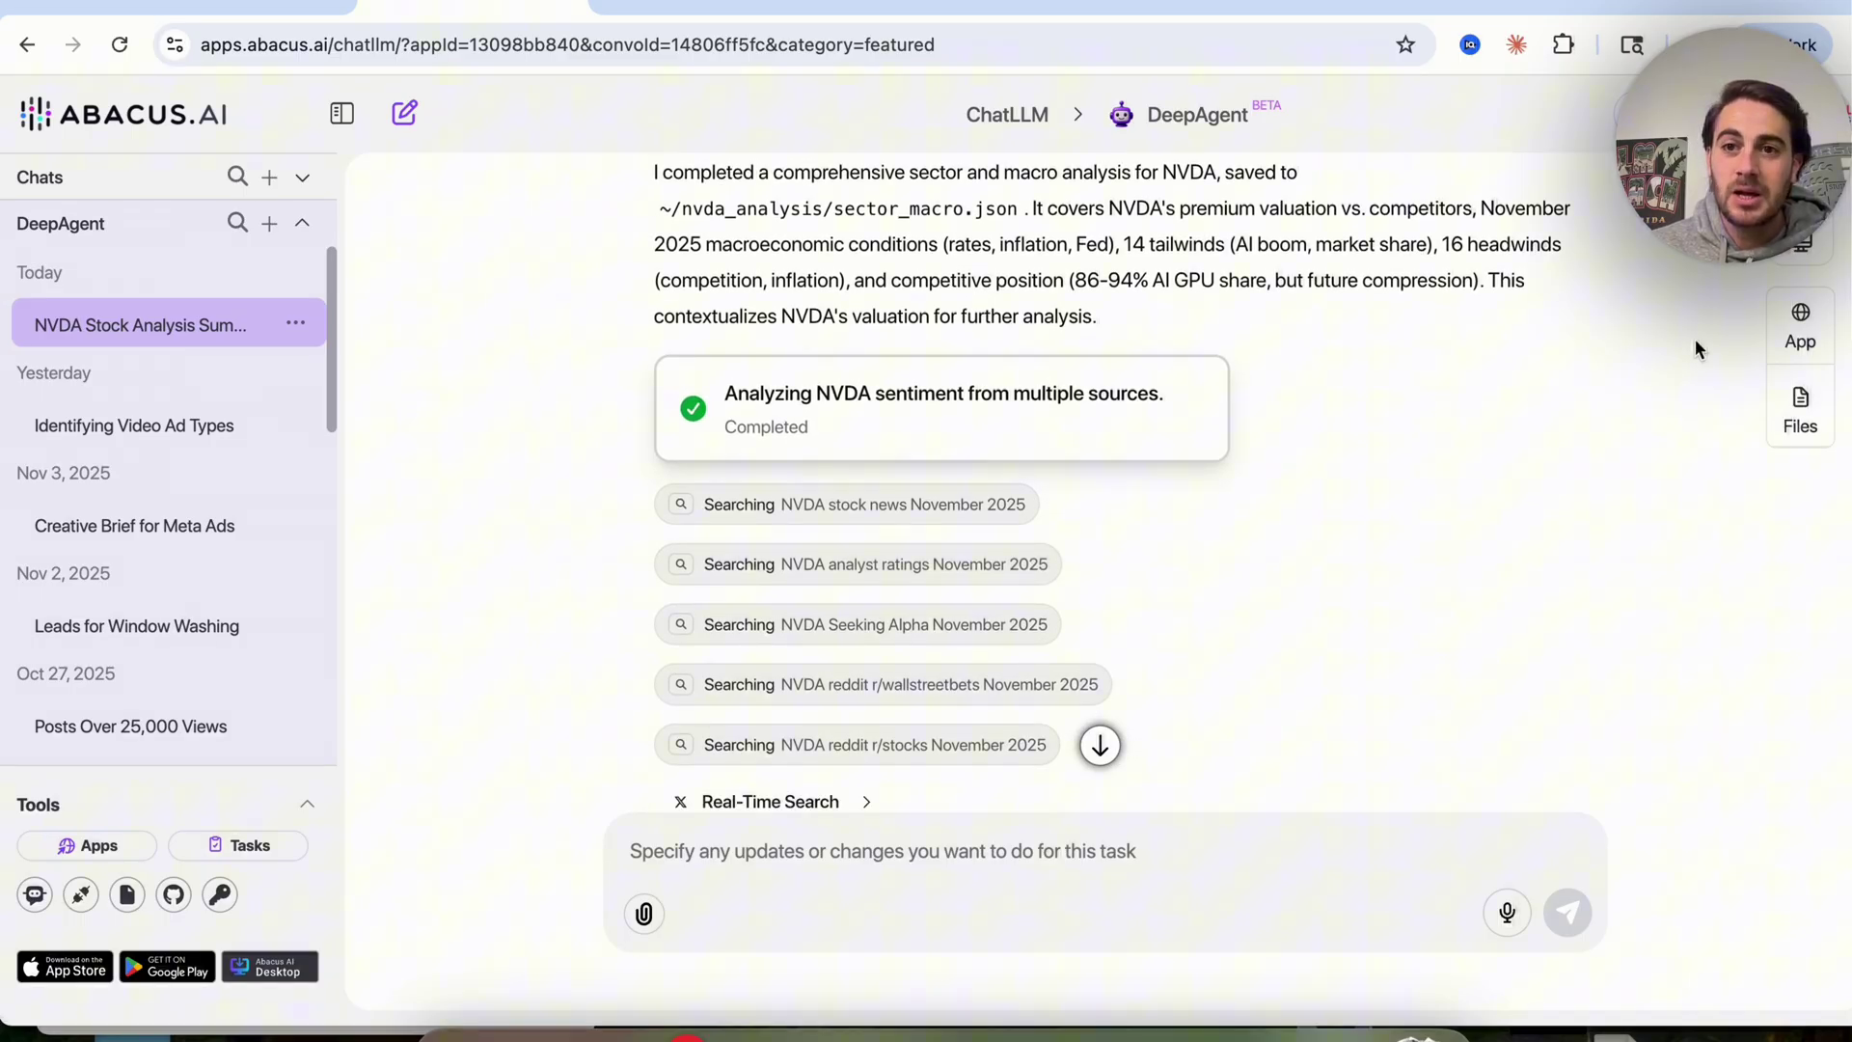
scroll(1236, 550, down, 1)
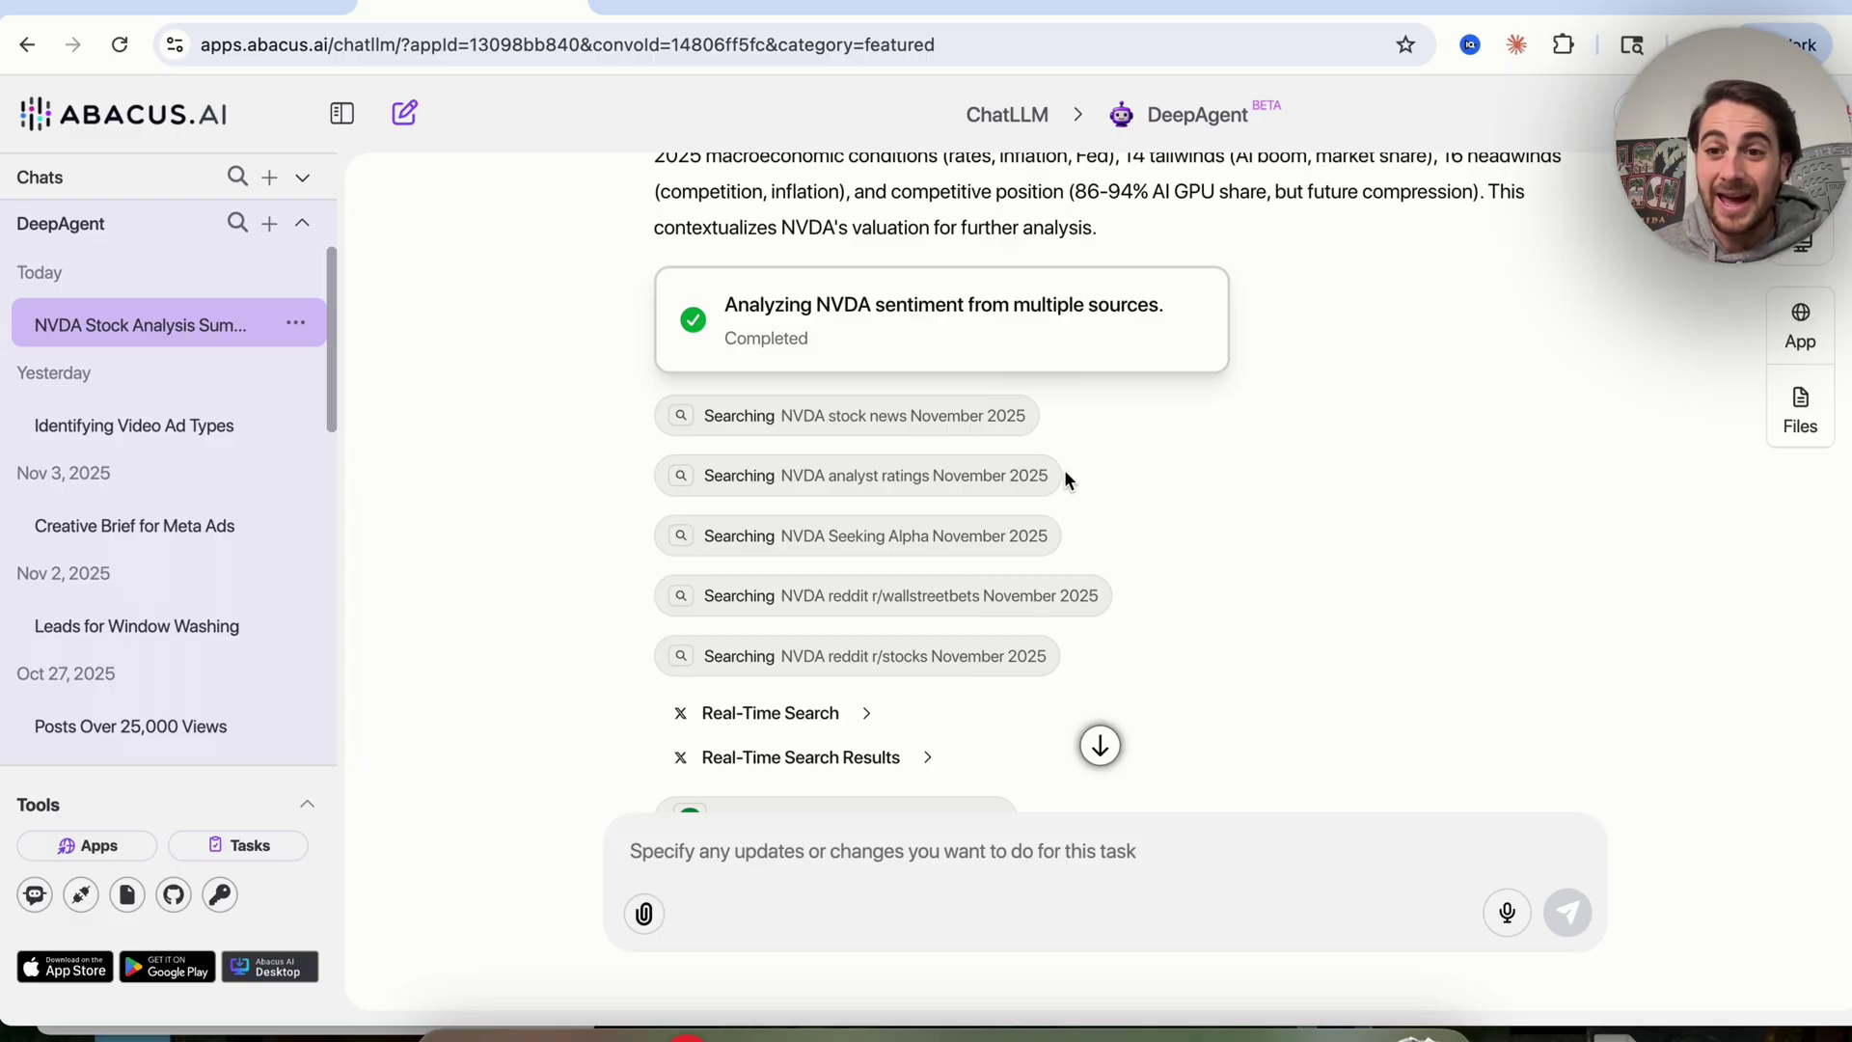
scroll(1063, 469, down, 4)
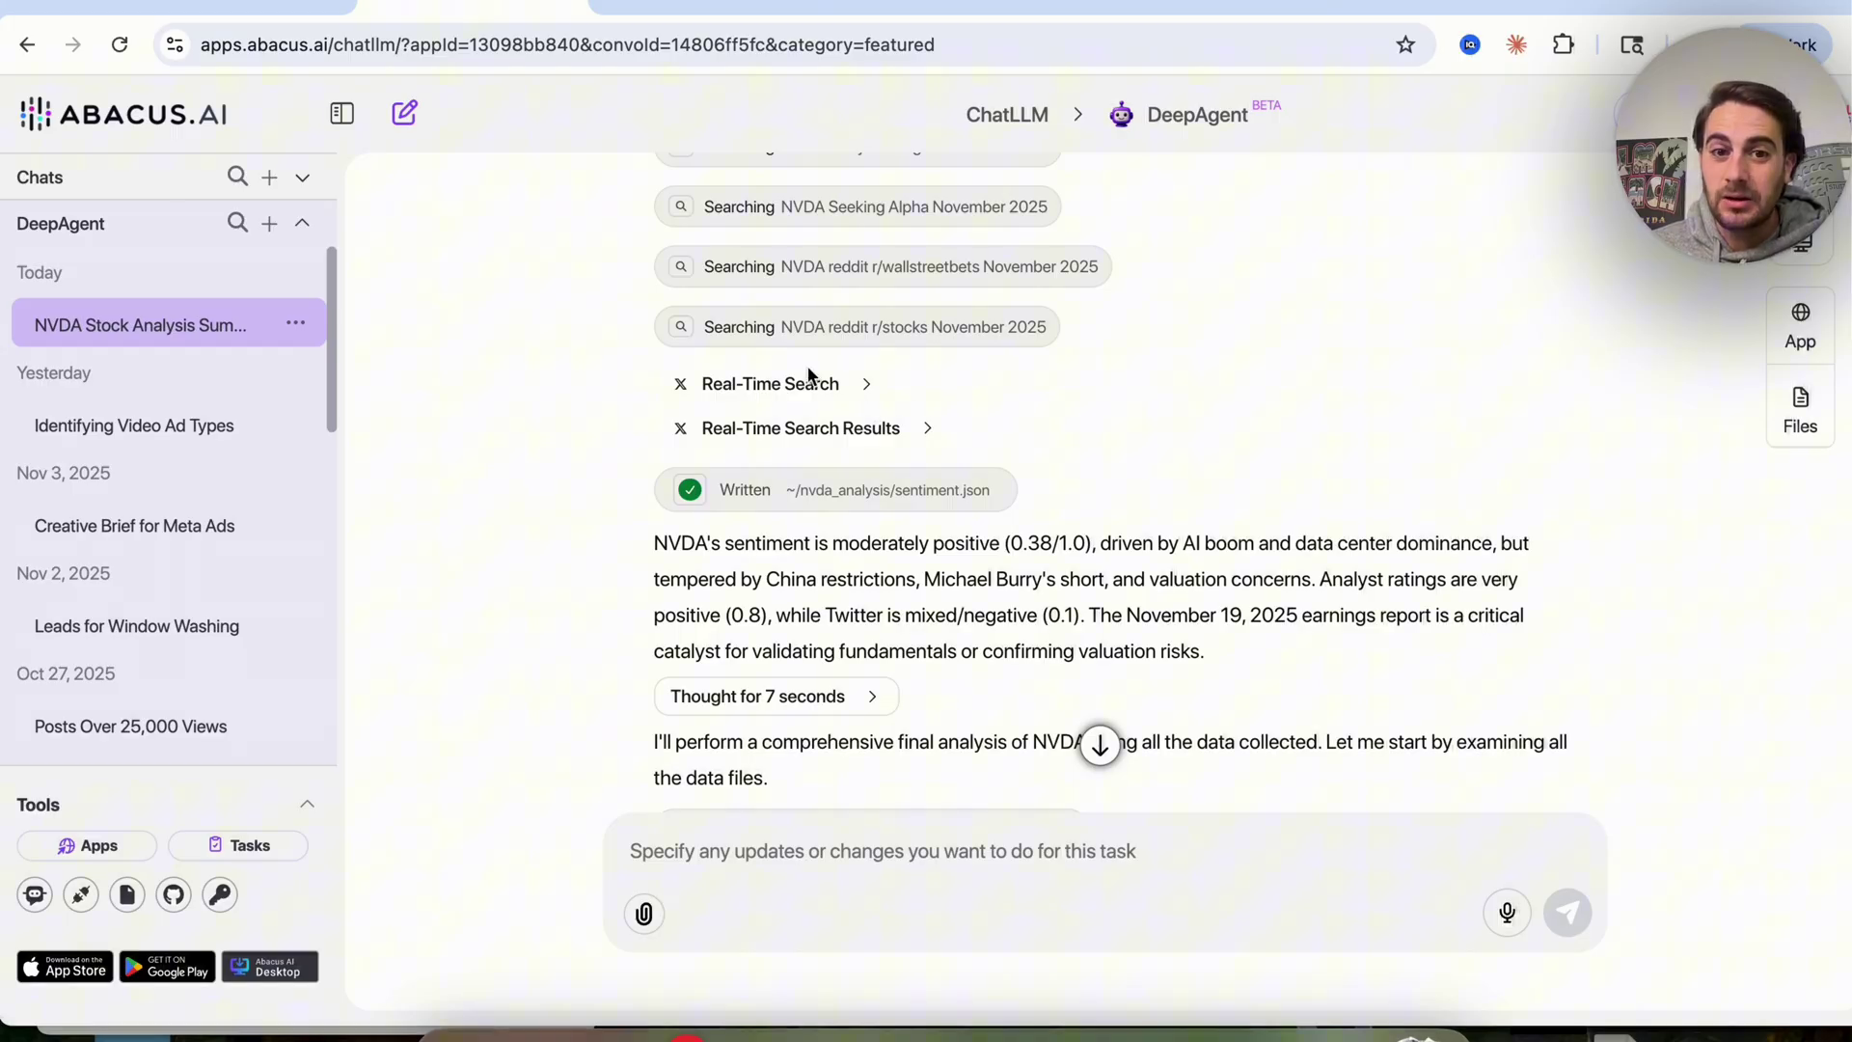
scroll(835, 386, down, 3)
scroll(836, 386, down, 8)
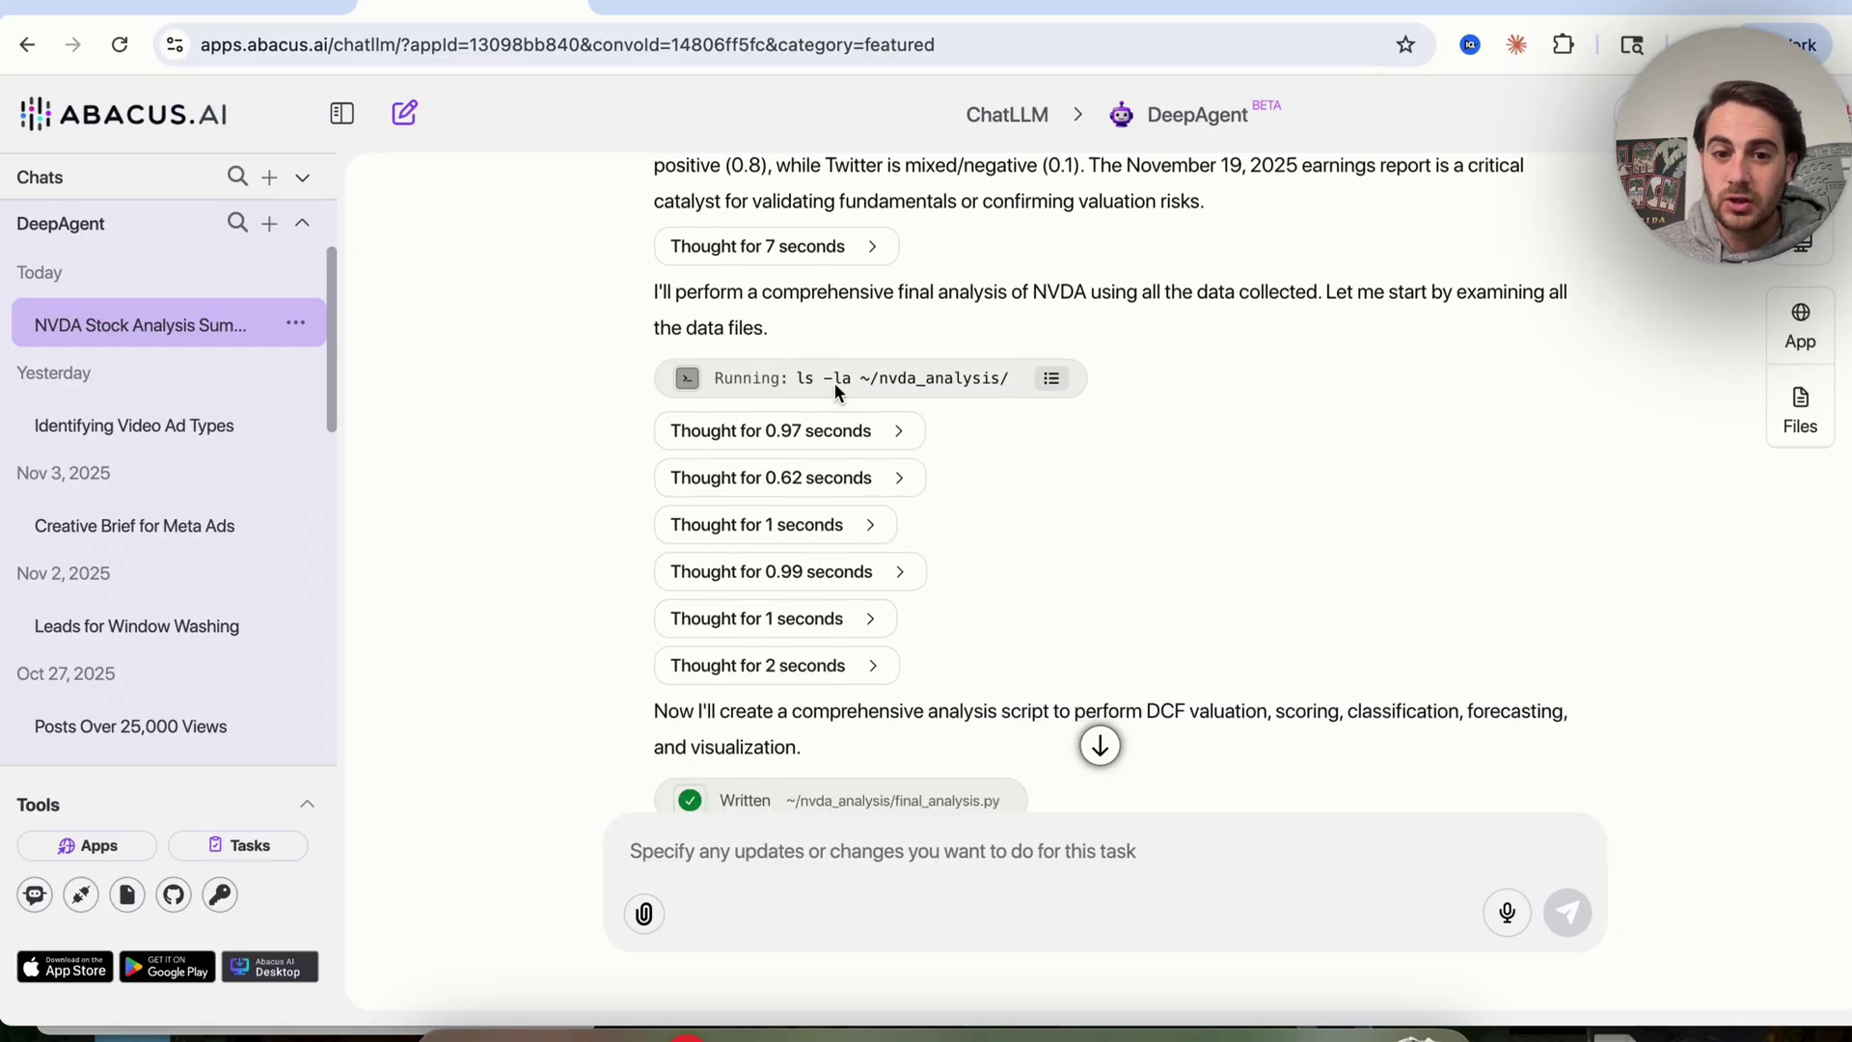
scroll(836, 391, down, 8)
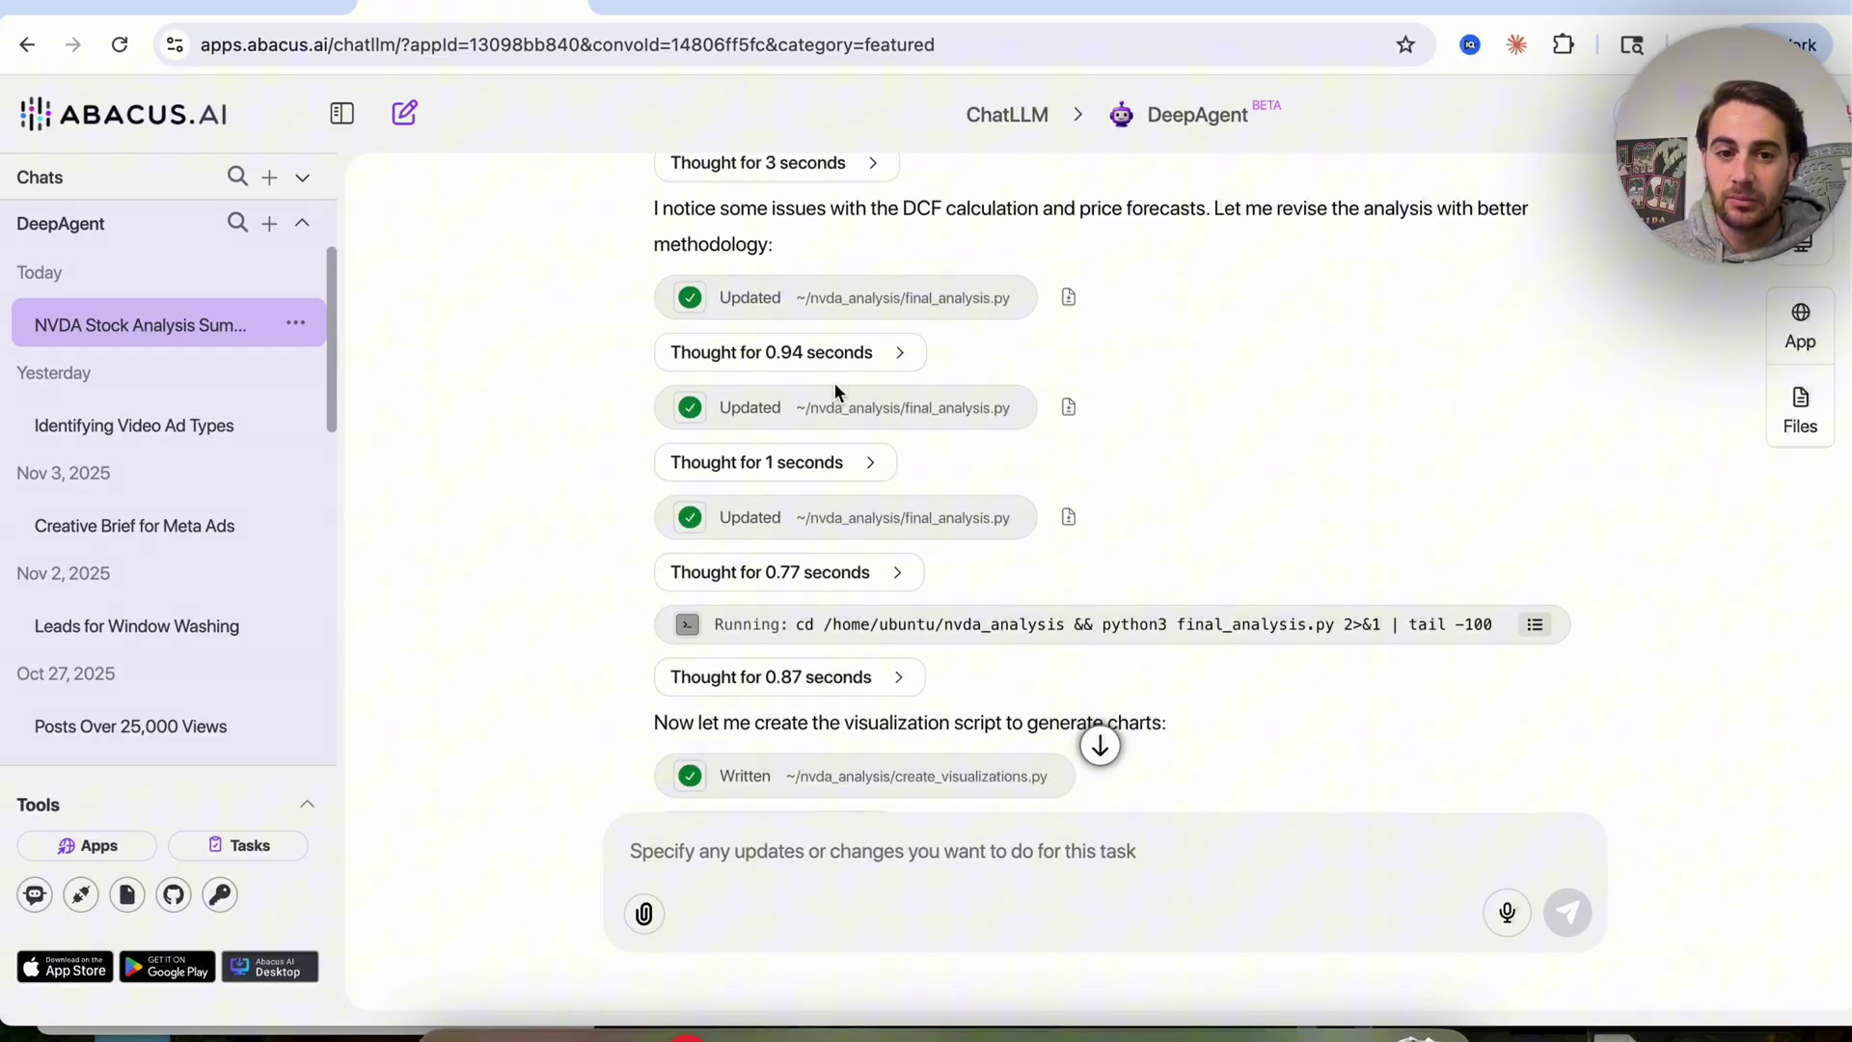
scroll(835, 384, down, 13)
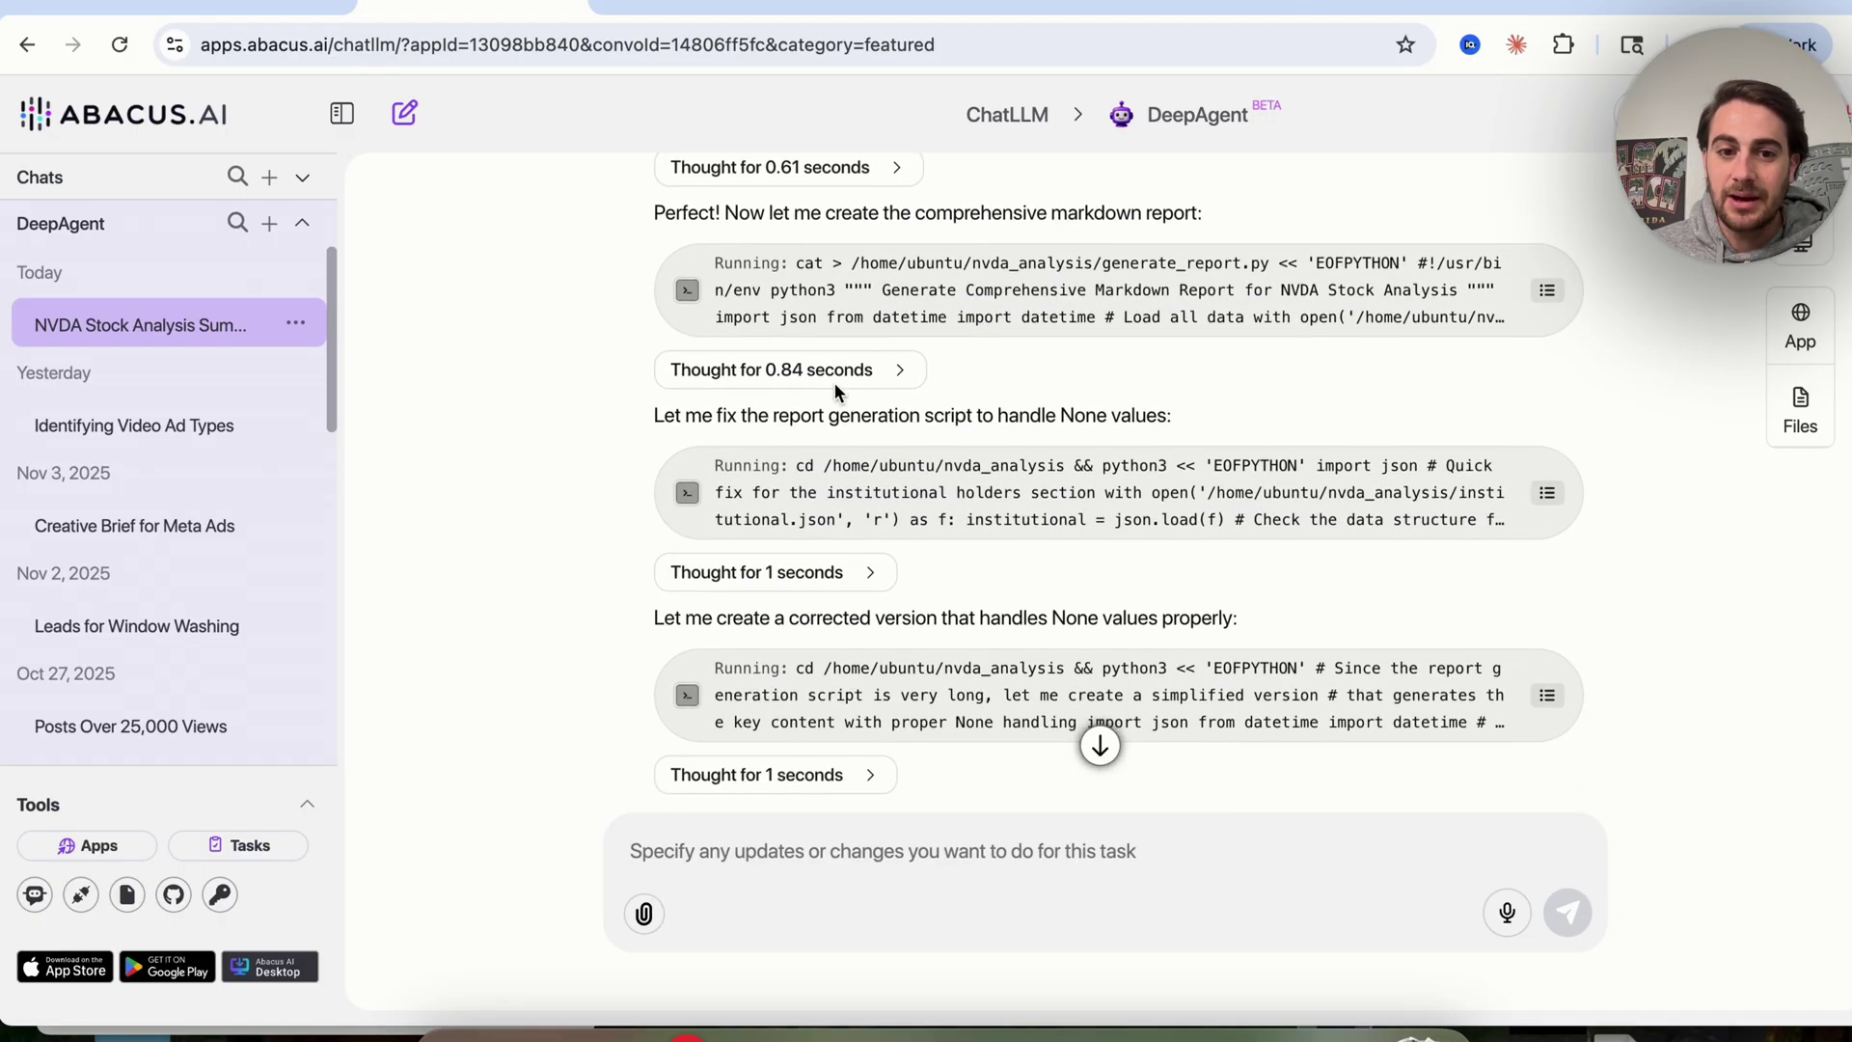
scroll(835, 384, down, 3)
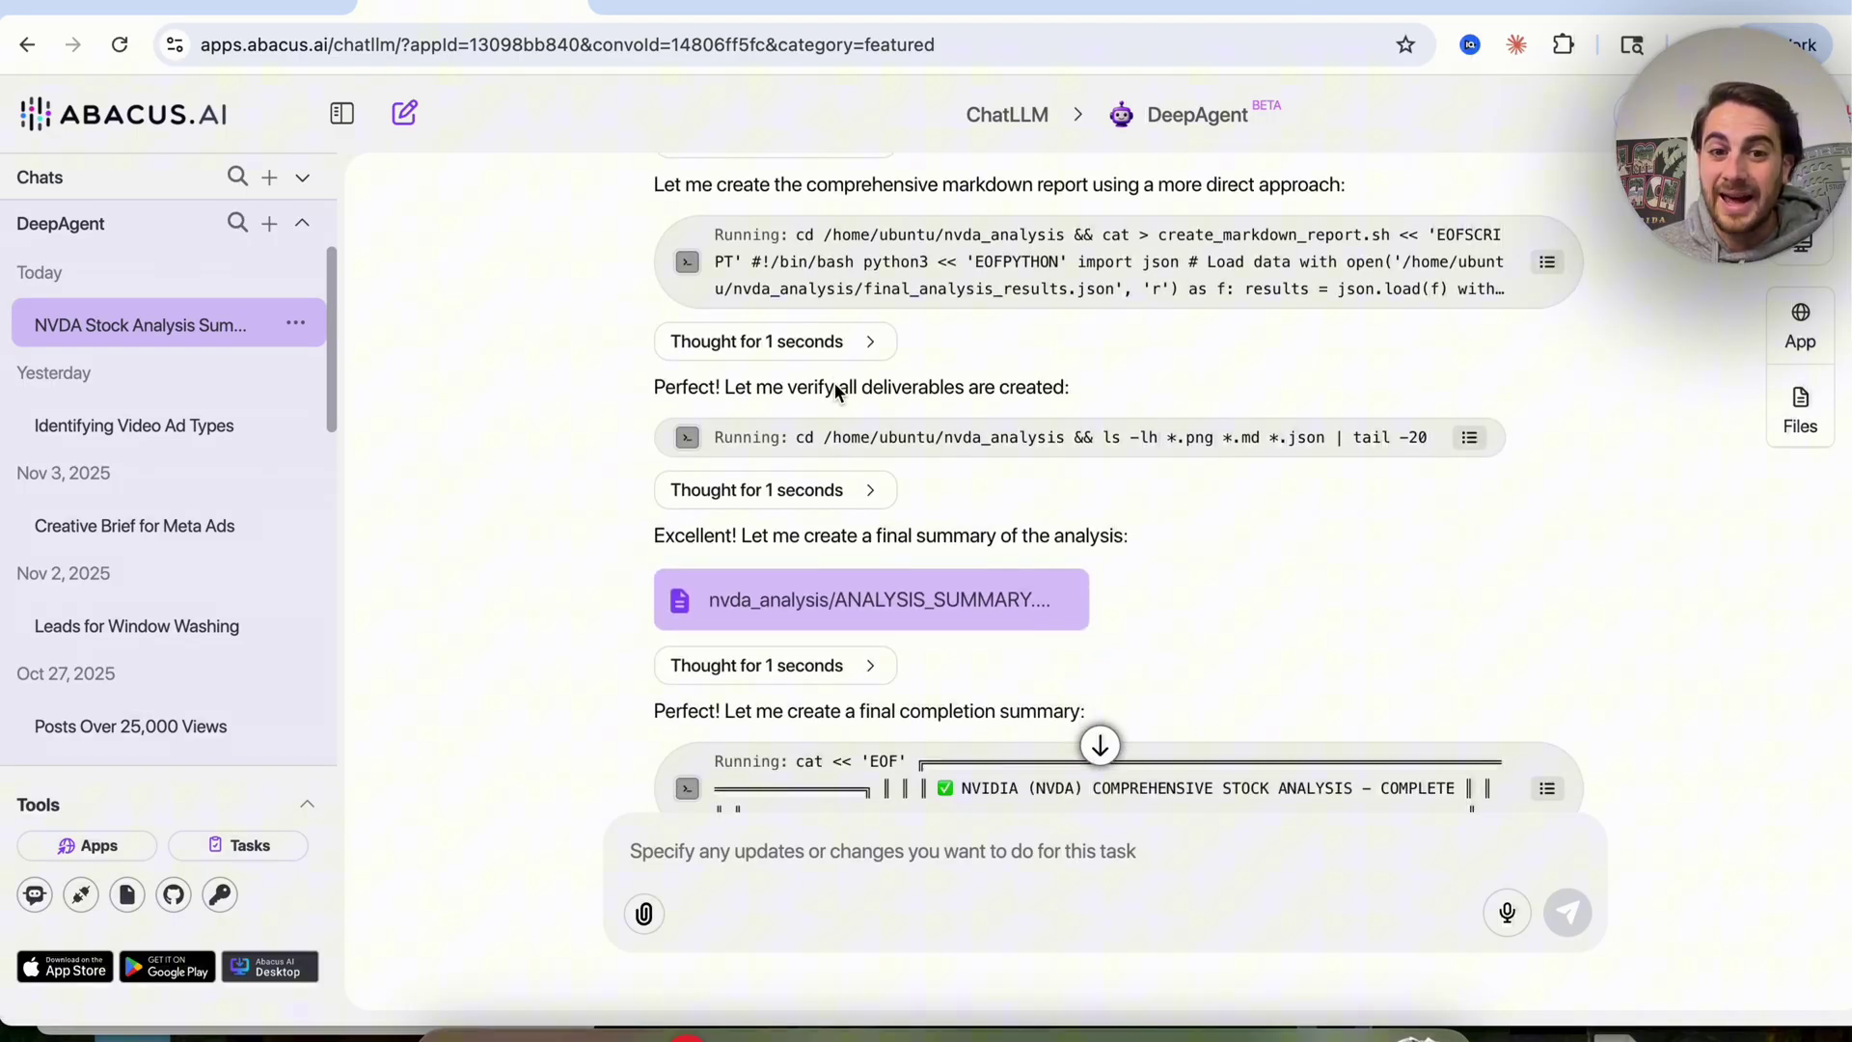
scroll(835, 382, down, 5)
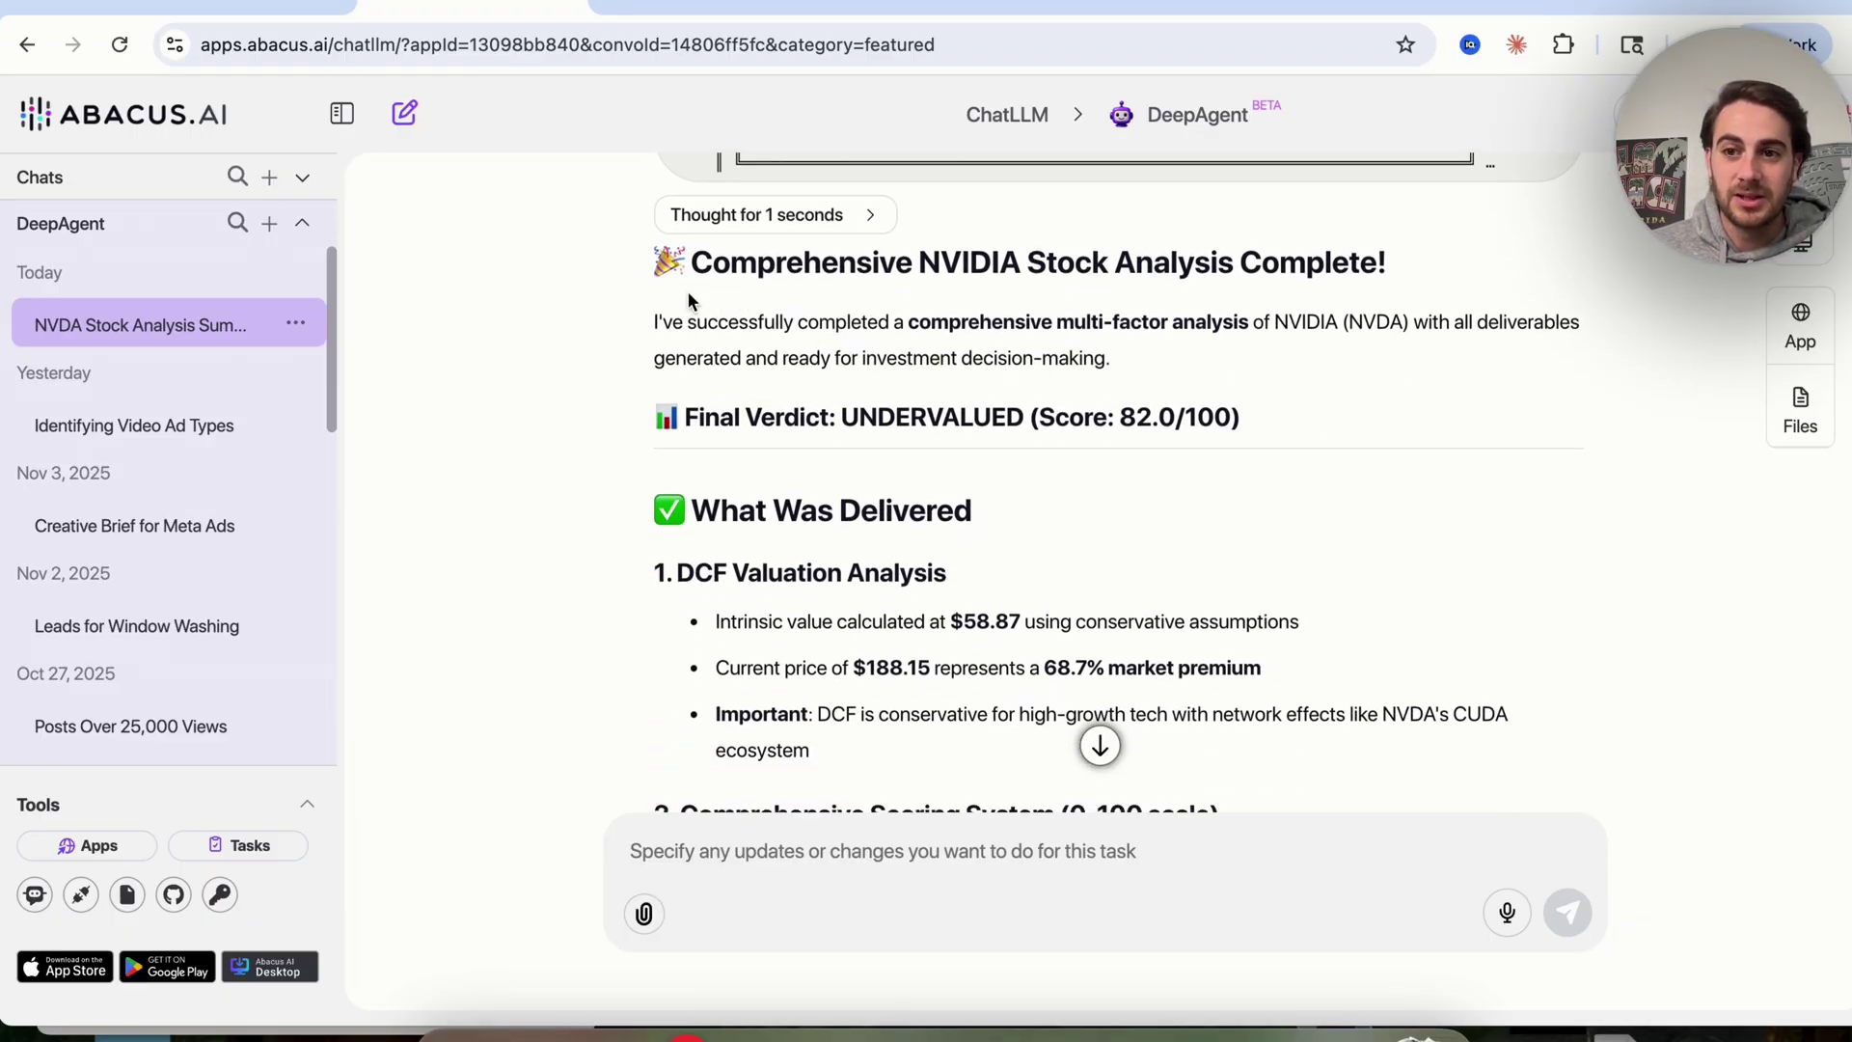
Step: Scroll past the deliverables list and preview the NVDA Financial Dashboard app
scroll(785, 420, down, 4)
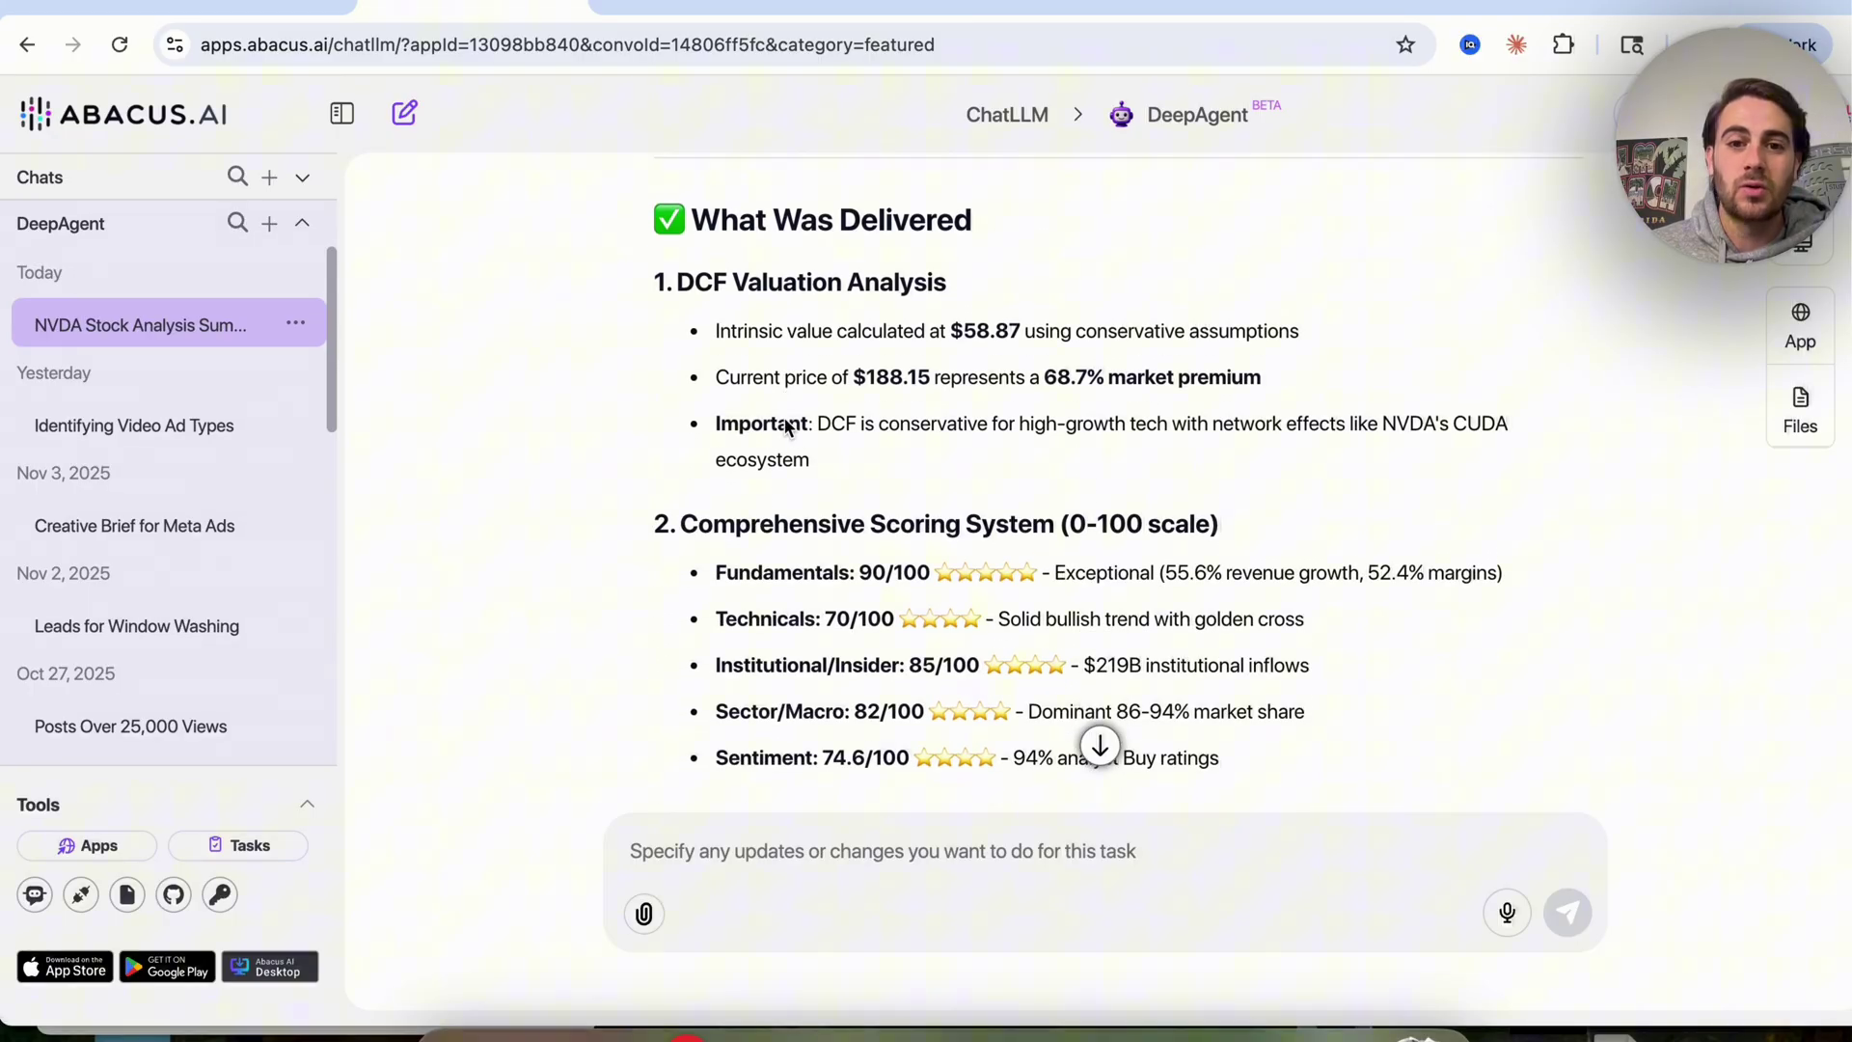
scroll(786, 428, down, 15)
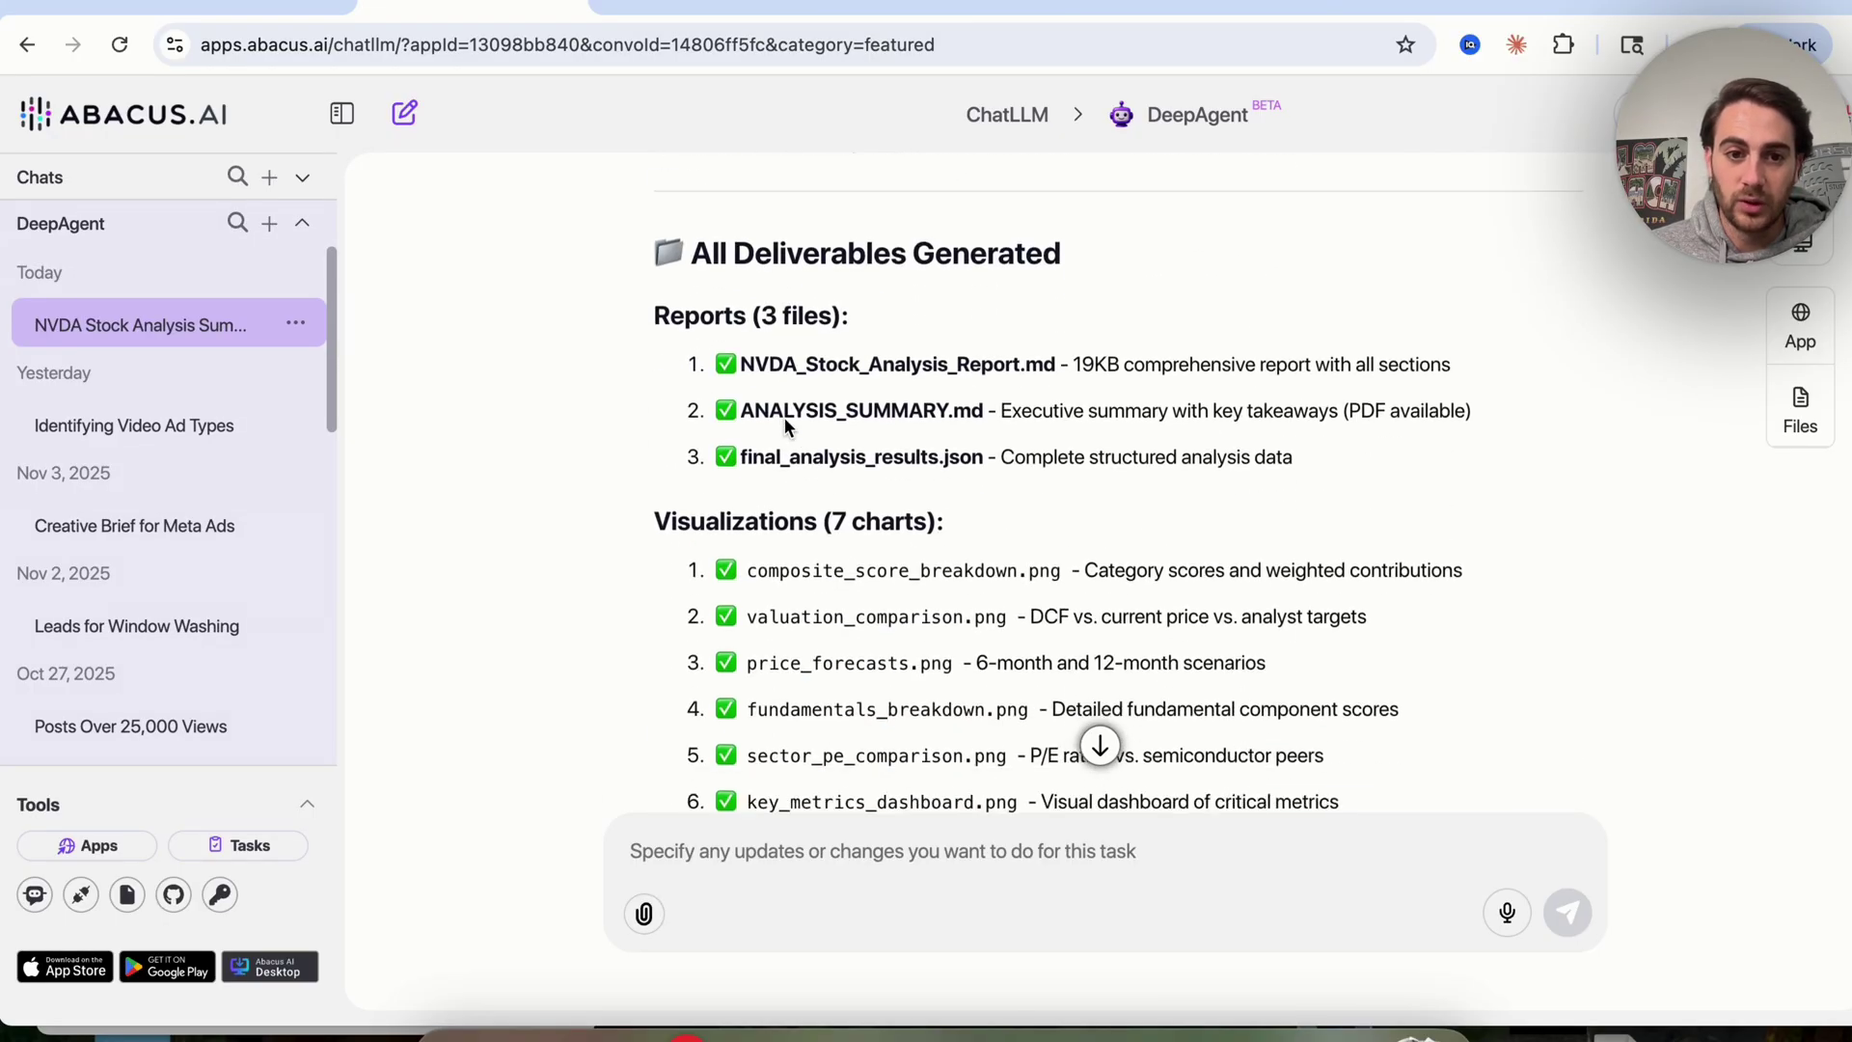
scroll(785, 428, down, 10)
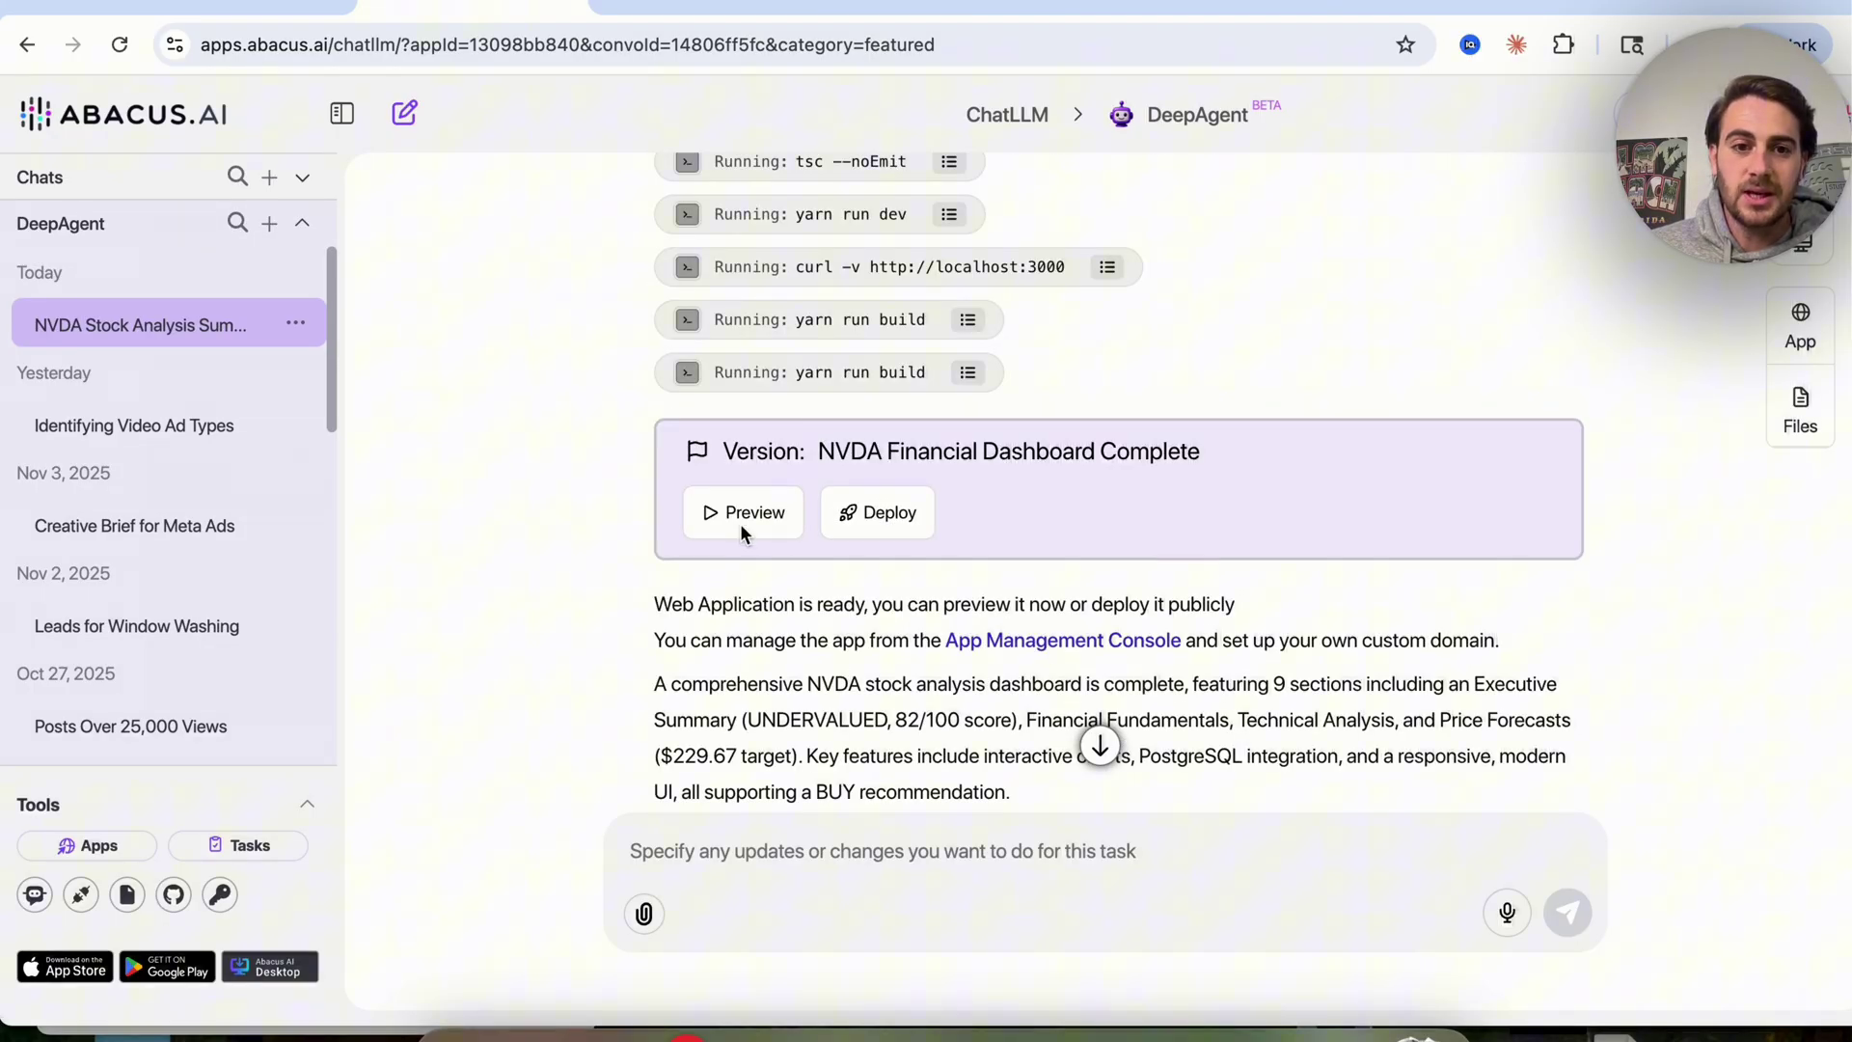
click(741, 516)
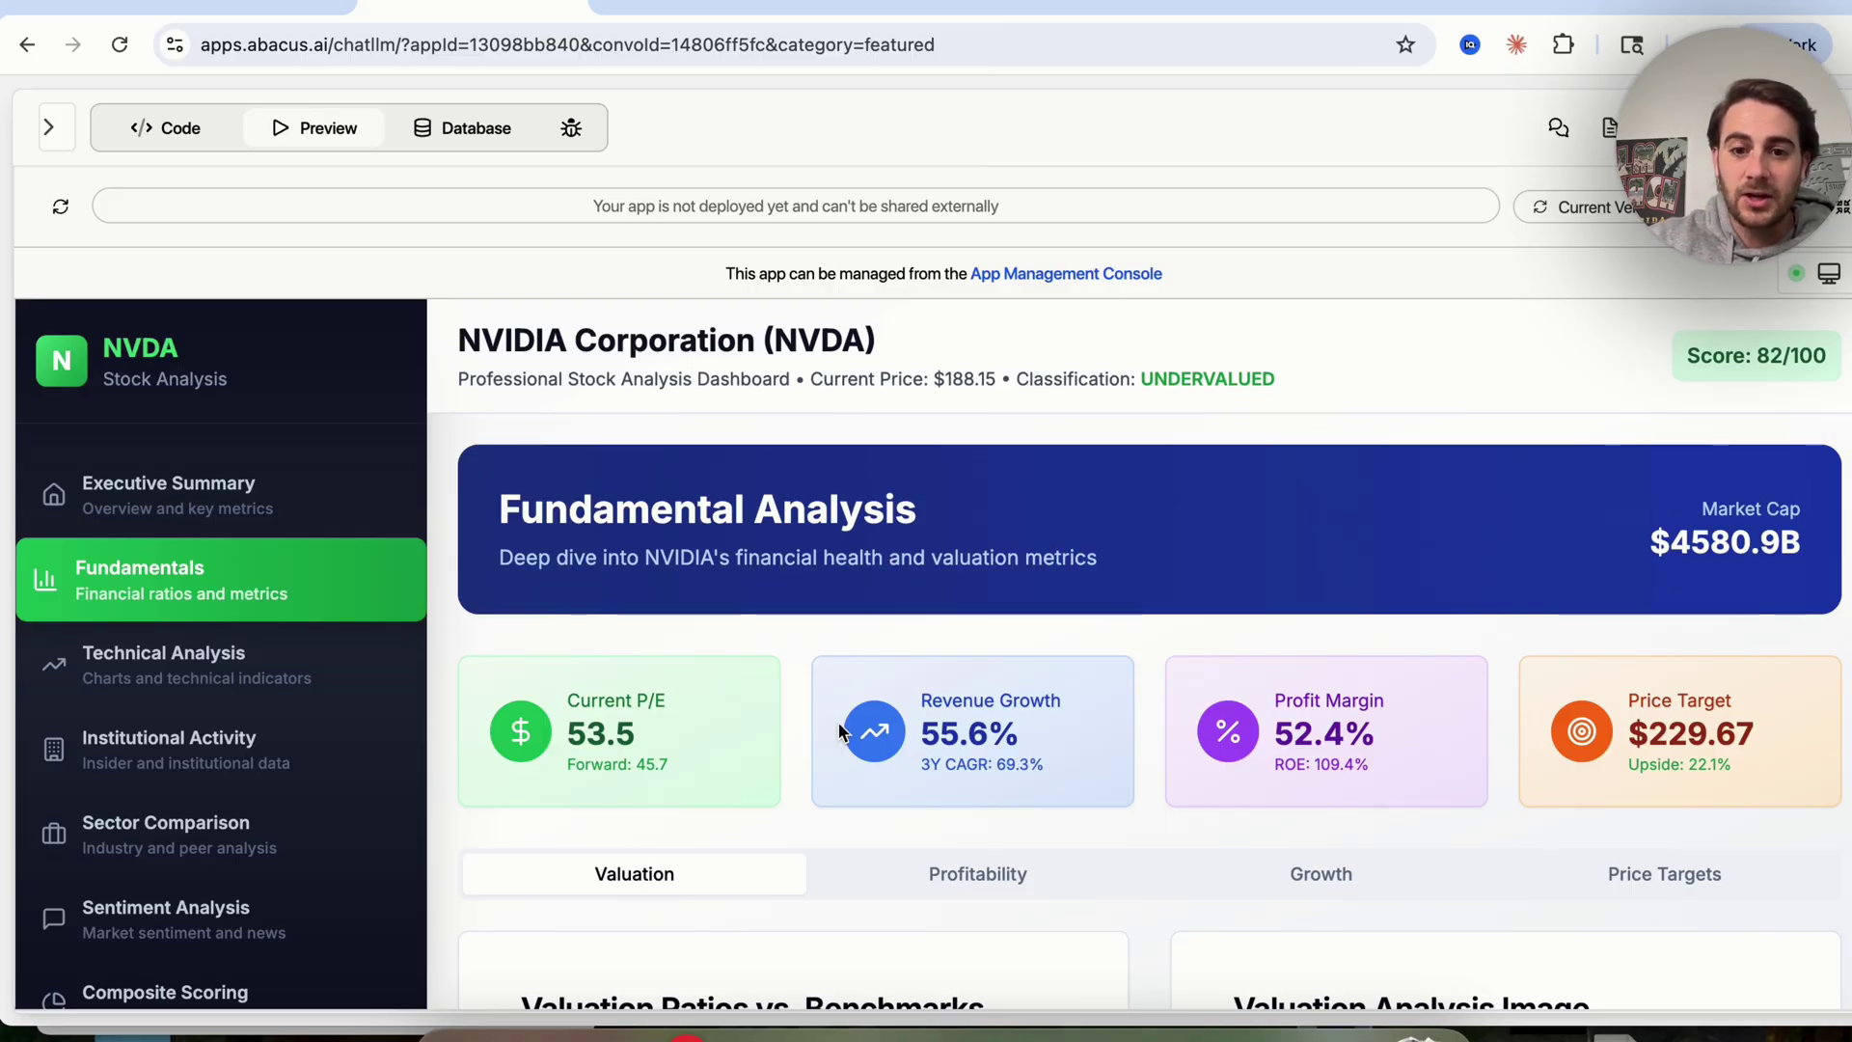
Step: Zoom out and view the dashboard's Sector Comparison, Sentiment, Composite Scoring and Investment Recommendation sections
key(ctrl+minus)
key(ctrl+minus)
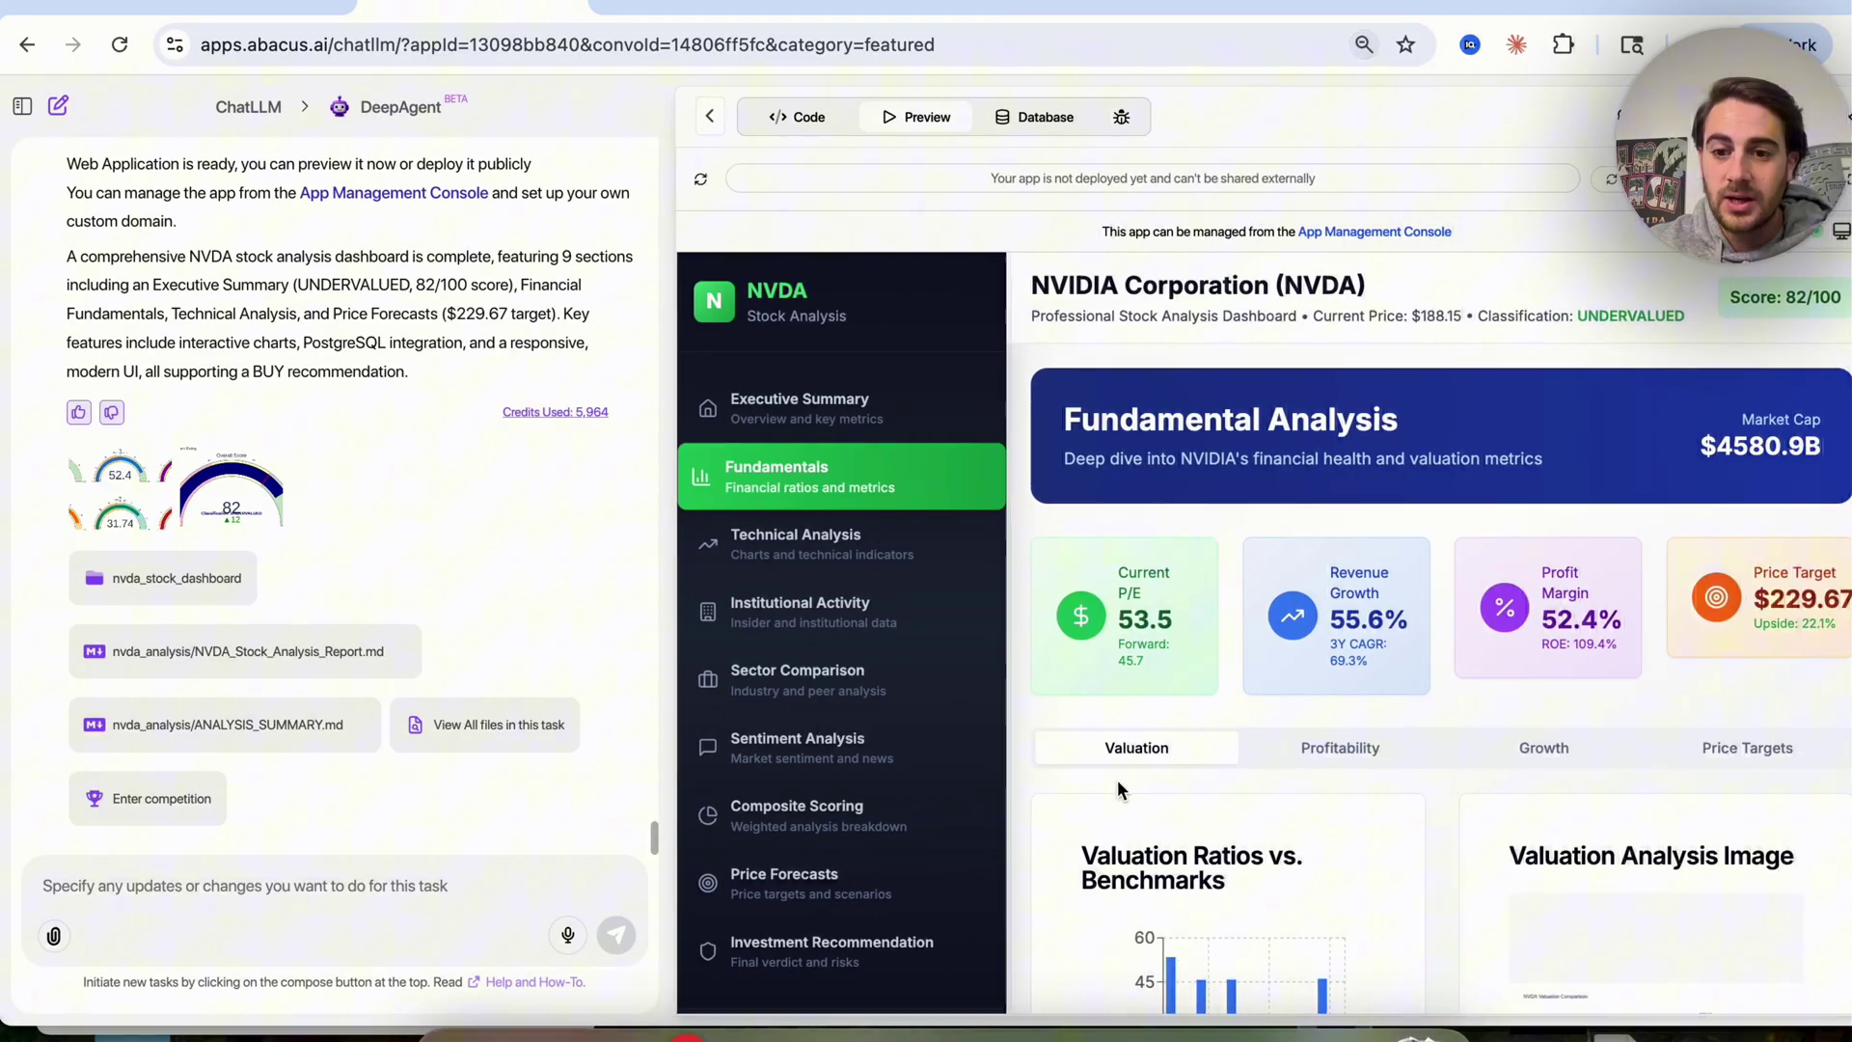
click(830, 687)
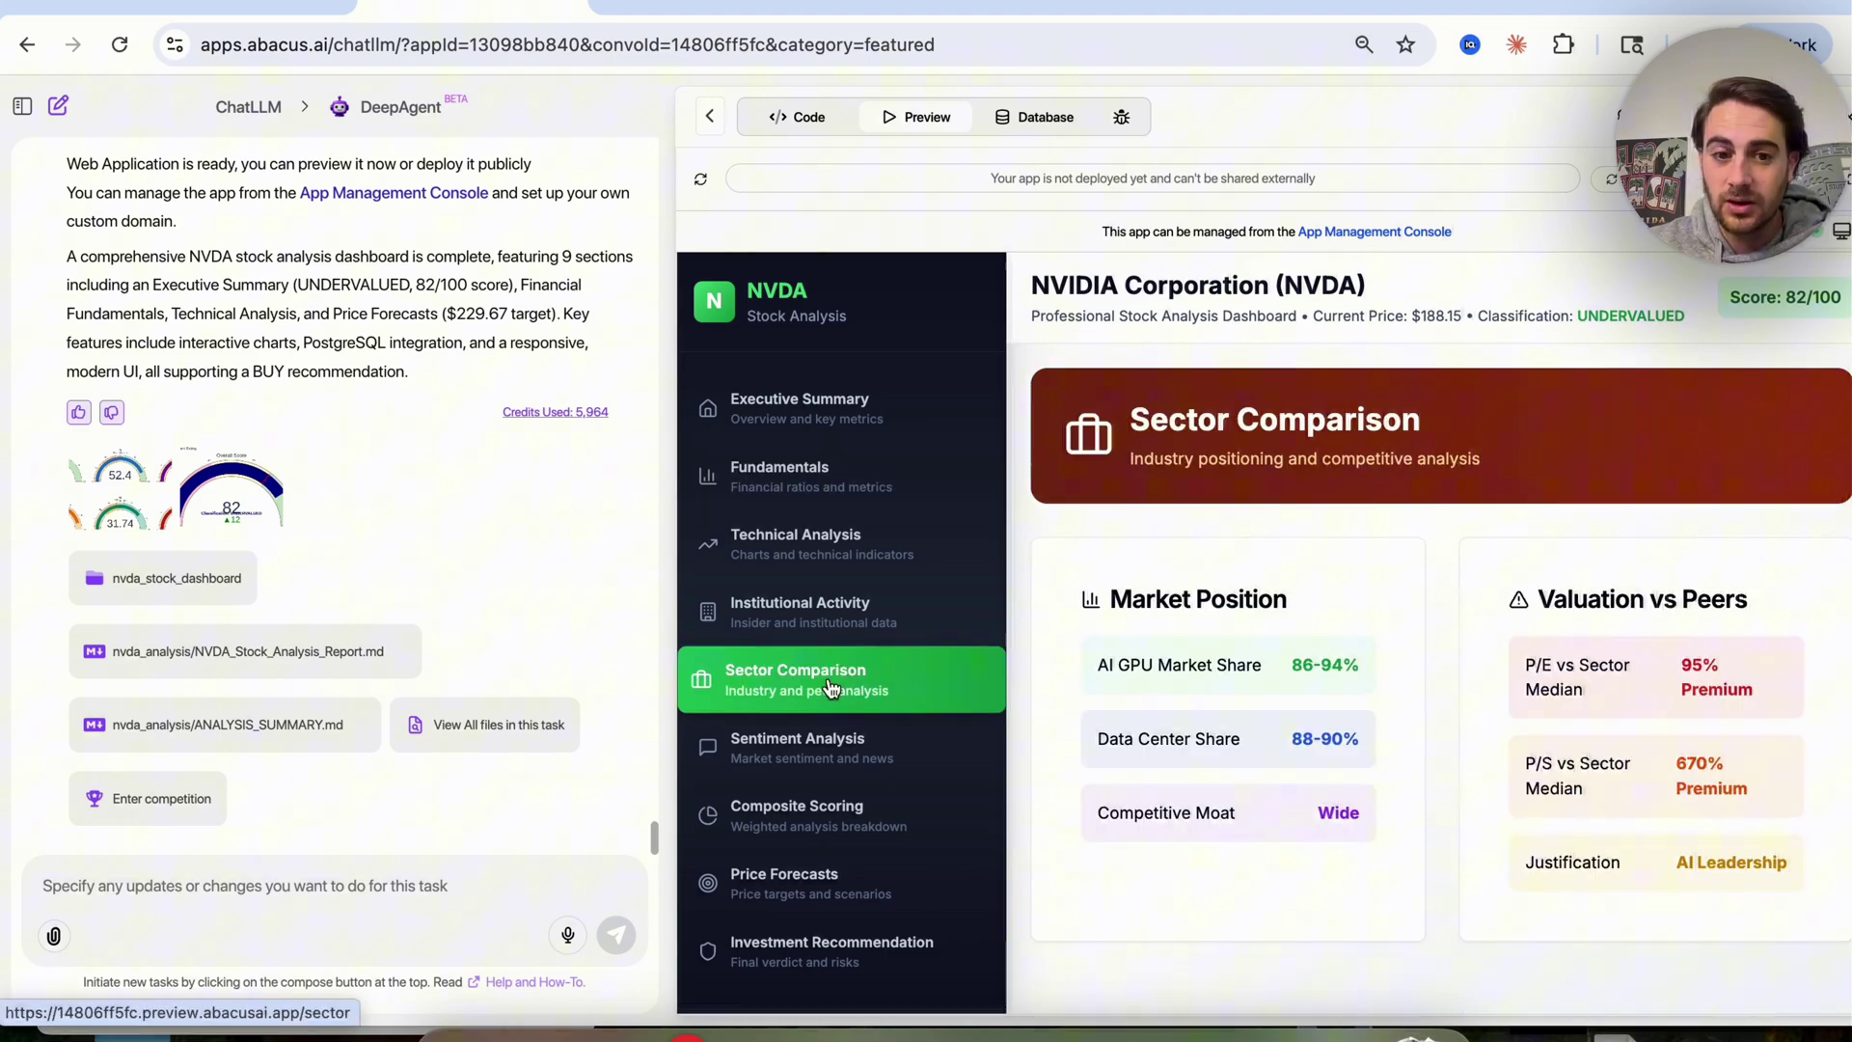
click(858, 771)
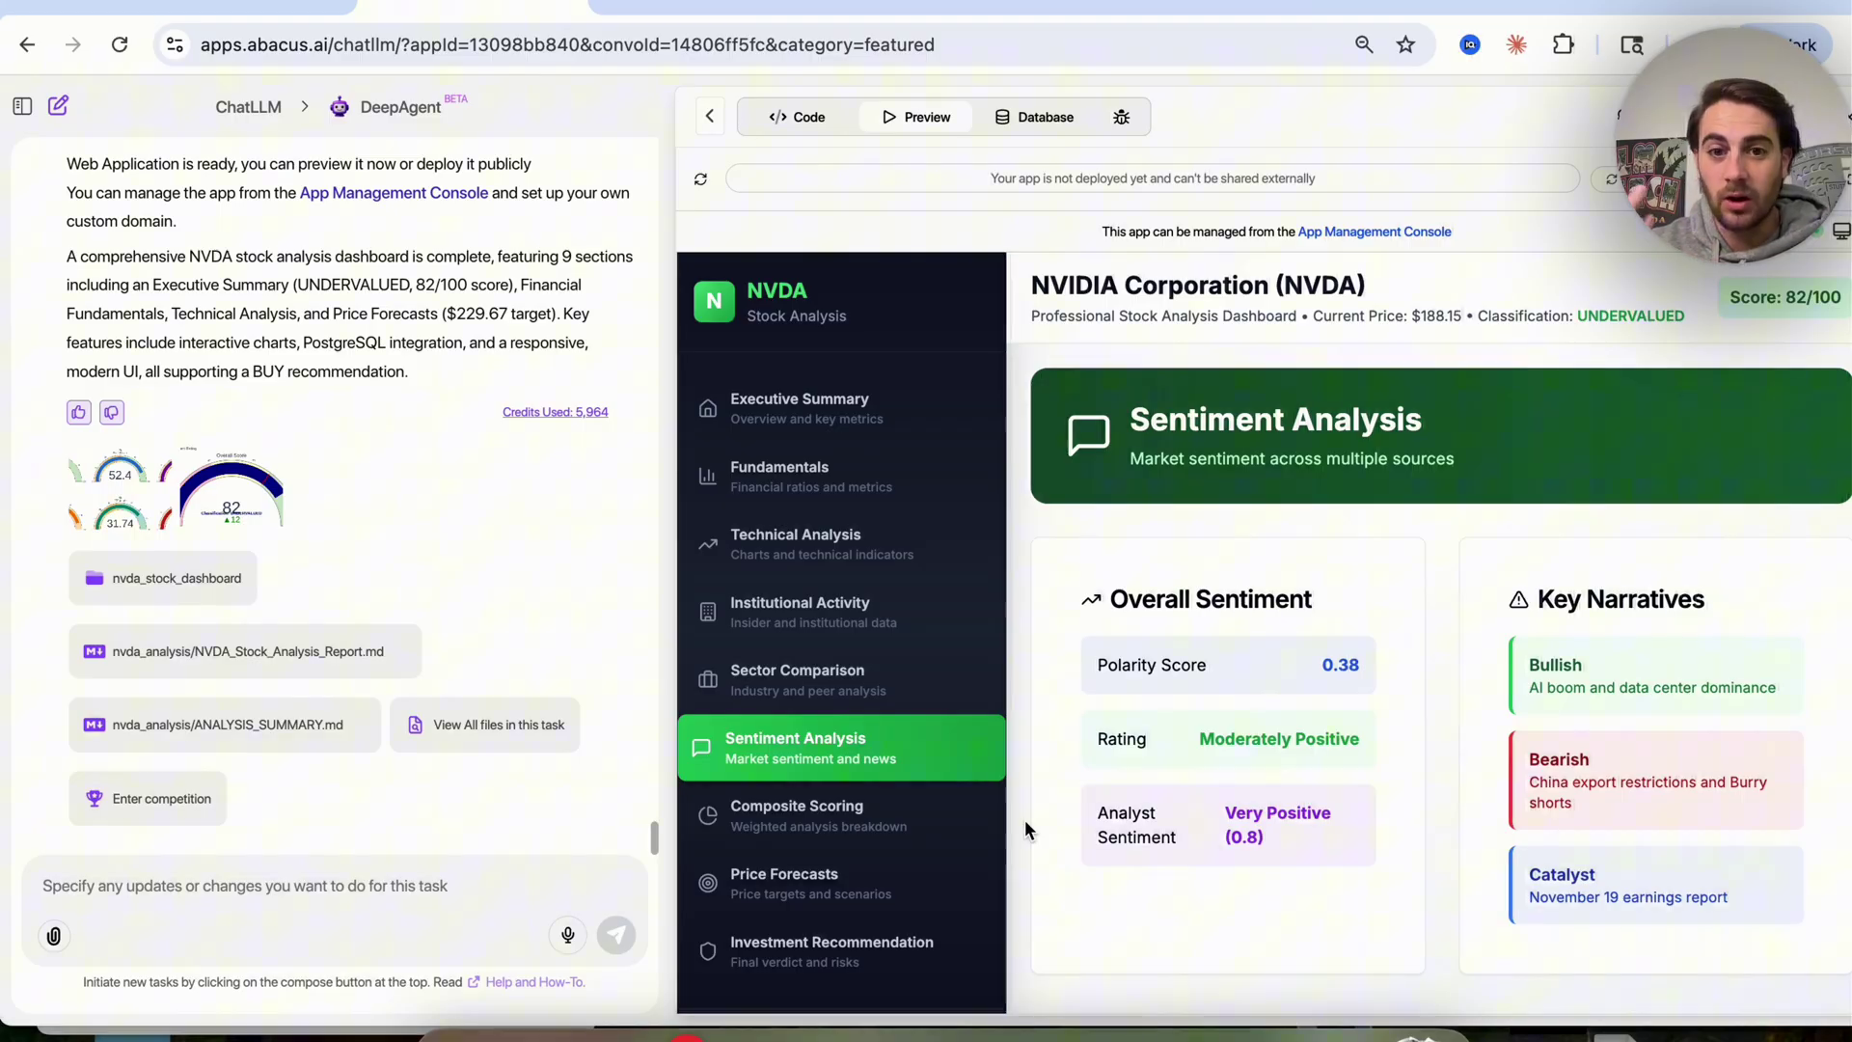
click(804, 835)
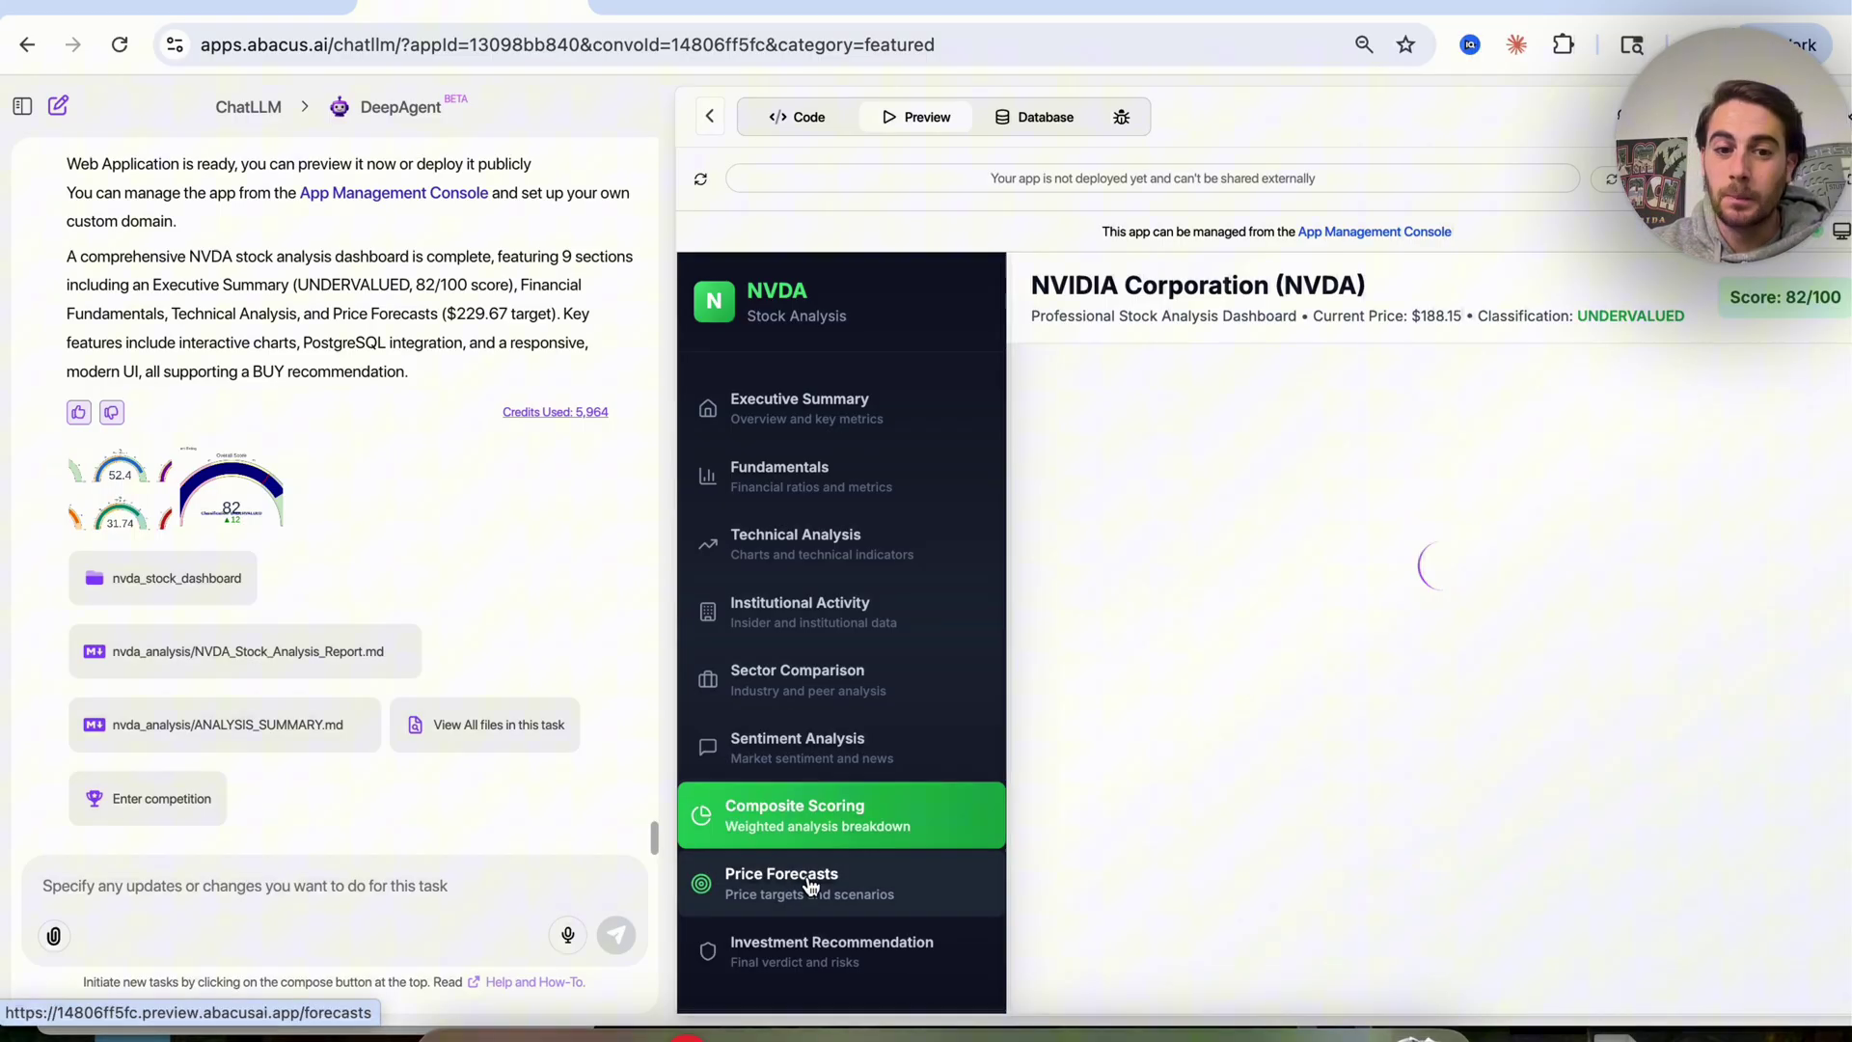
scroll(810, 885, down, 1)
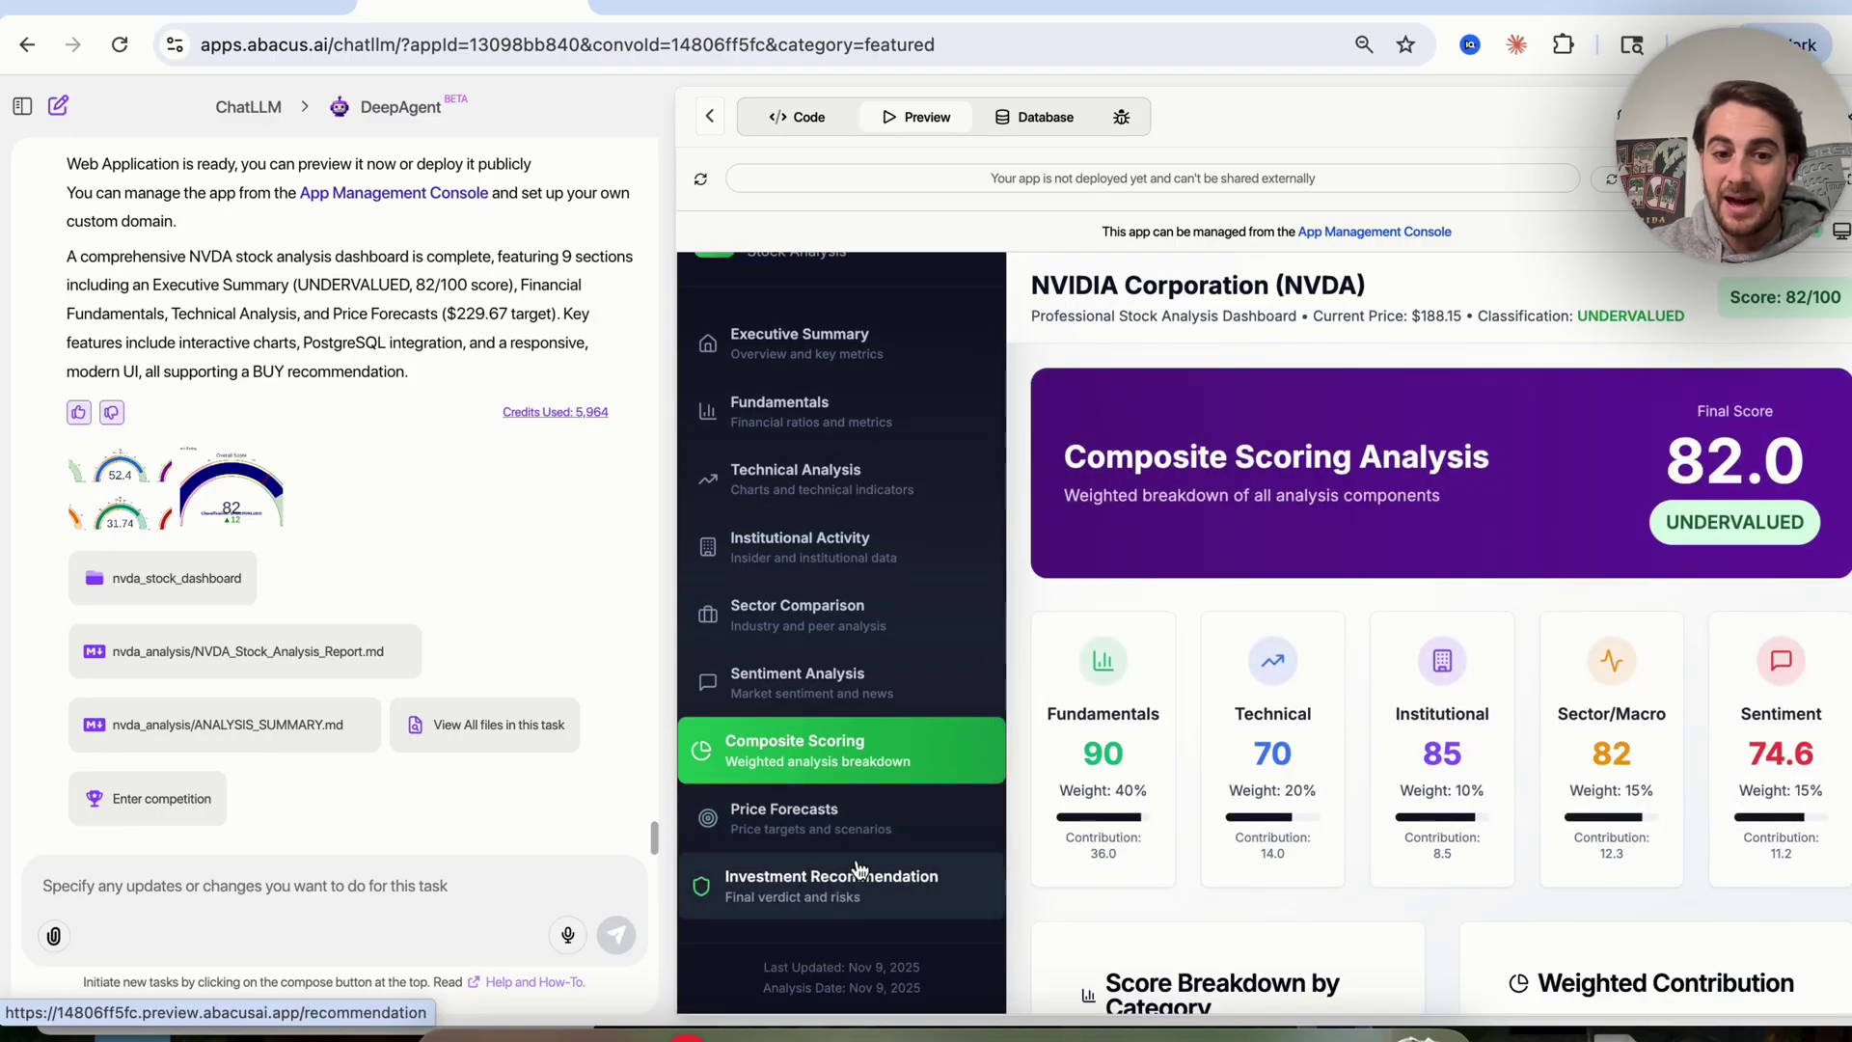
click(926, 897)
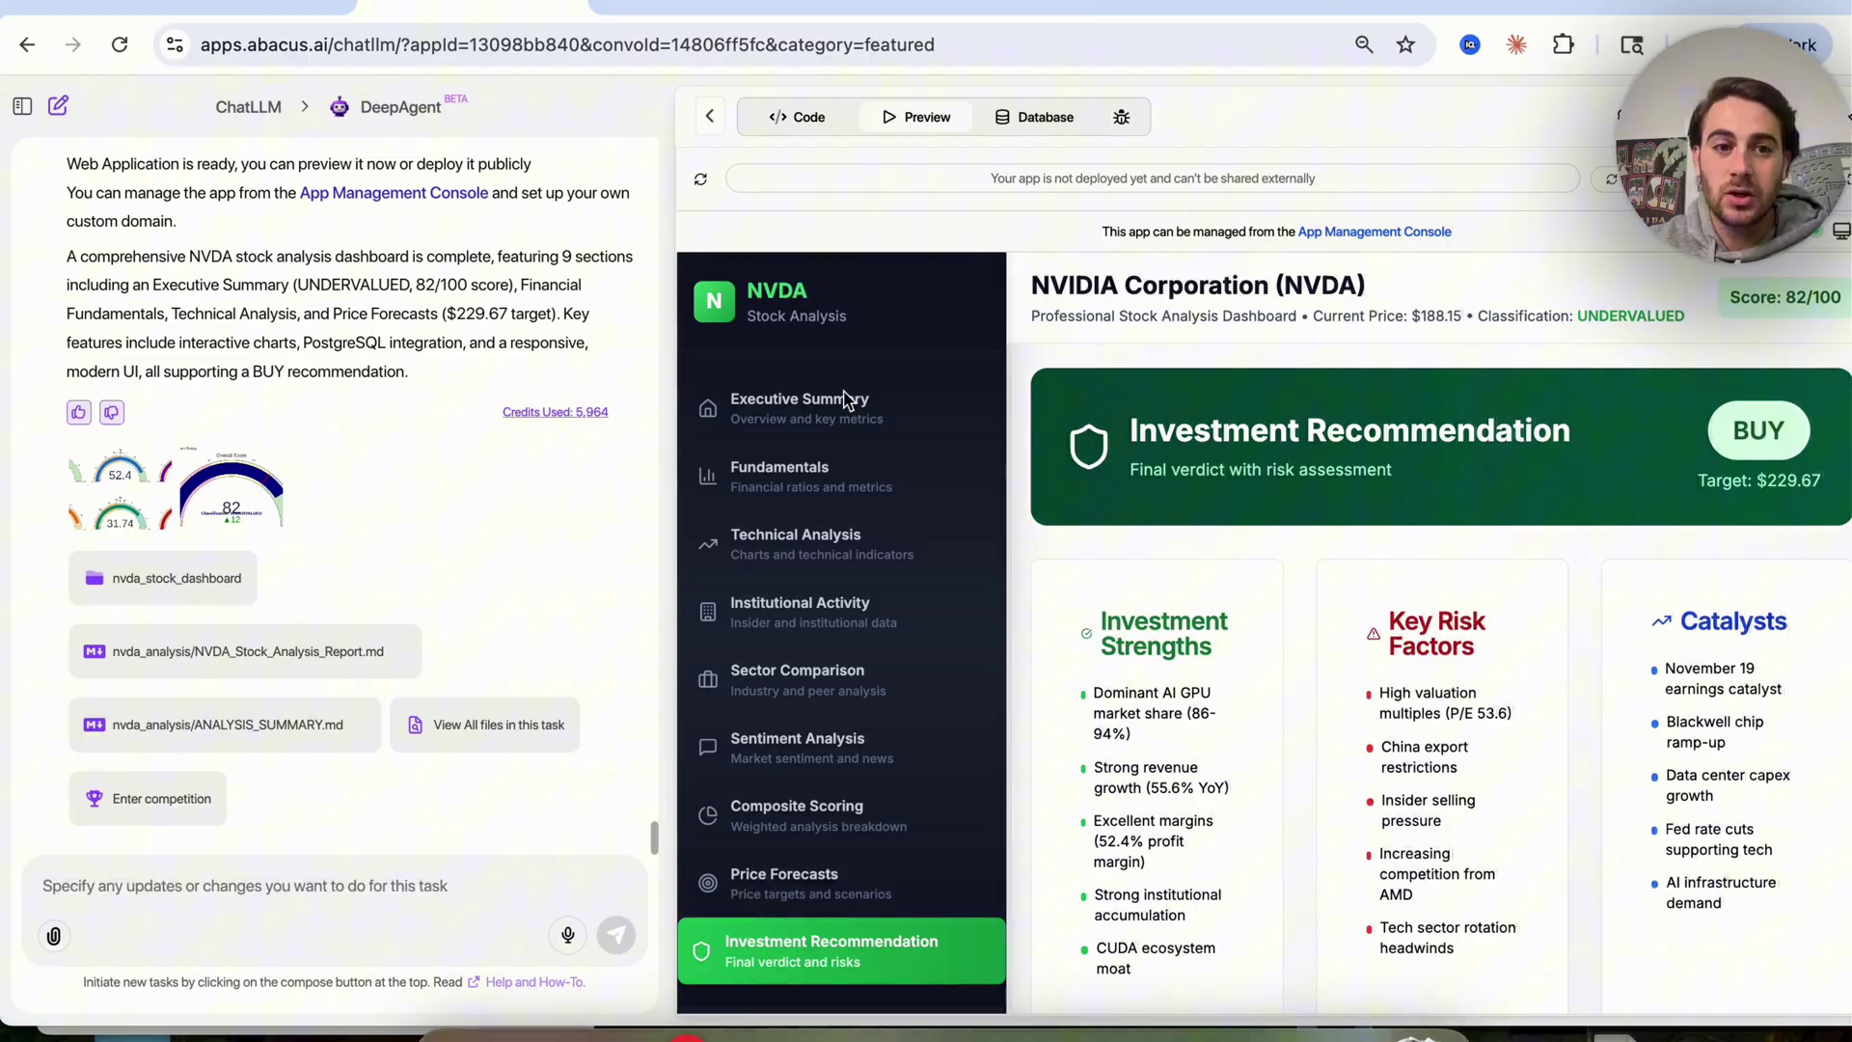
Step: Go back to the dashboard's Executive Summary, then start a fresh DeepAgent session
scroll(396, 614, up, 5)
scroll(414, 598, up, 1)
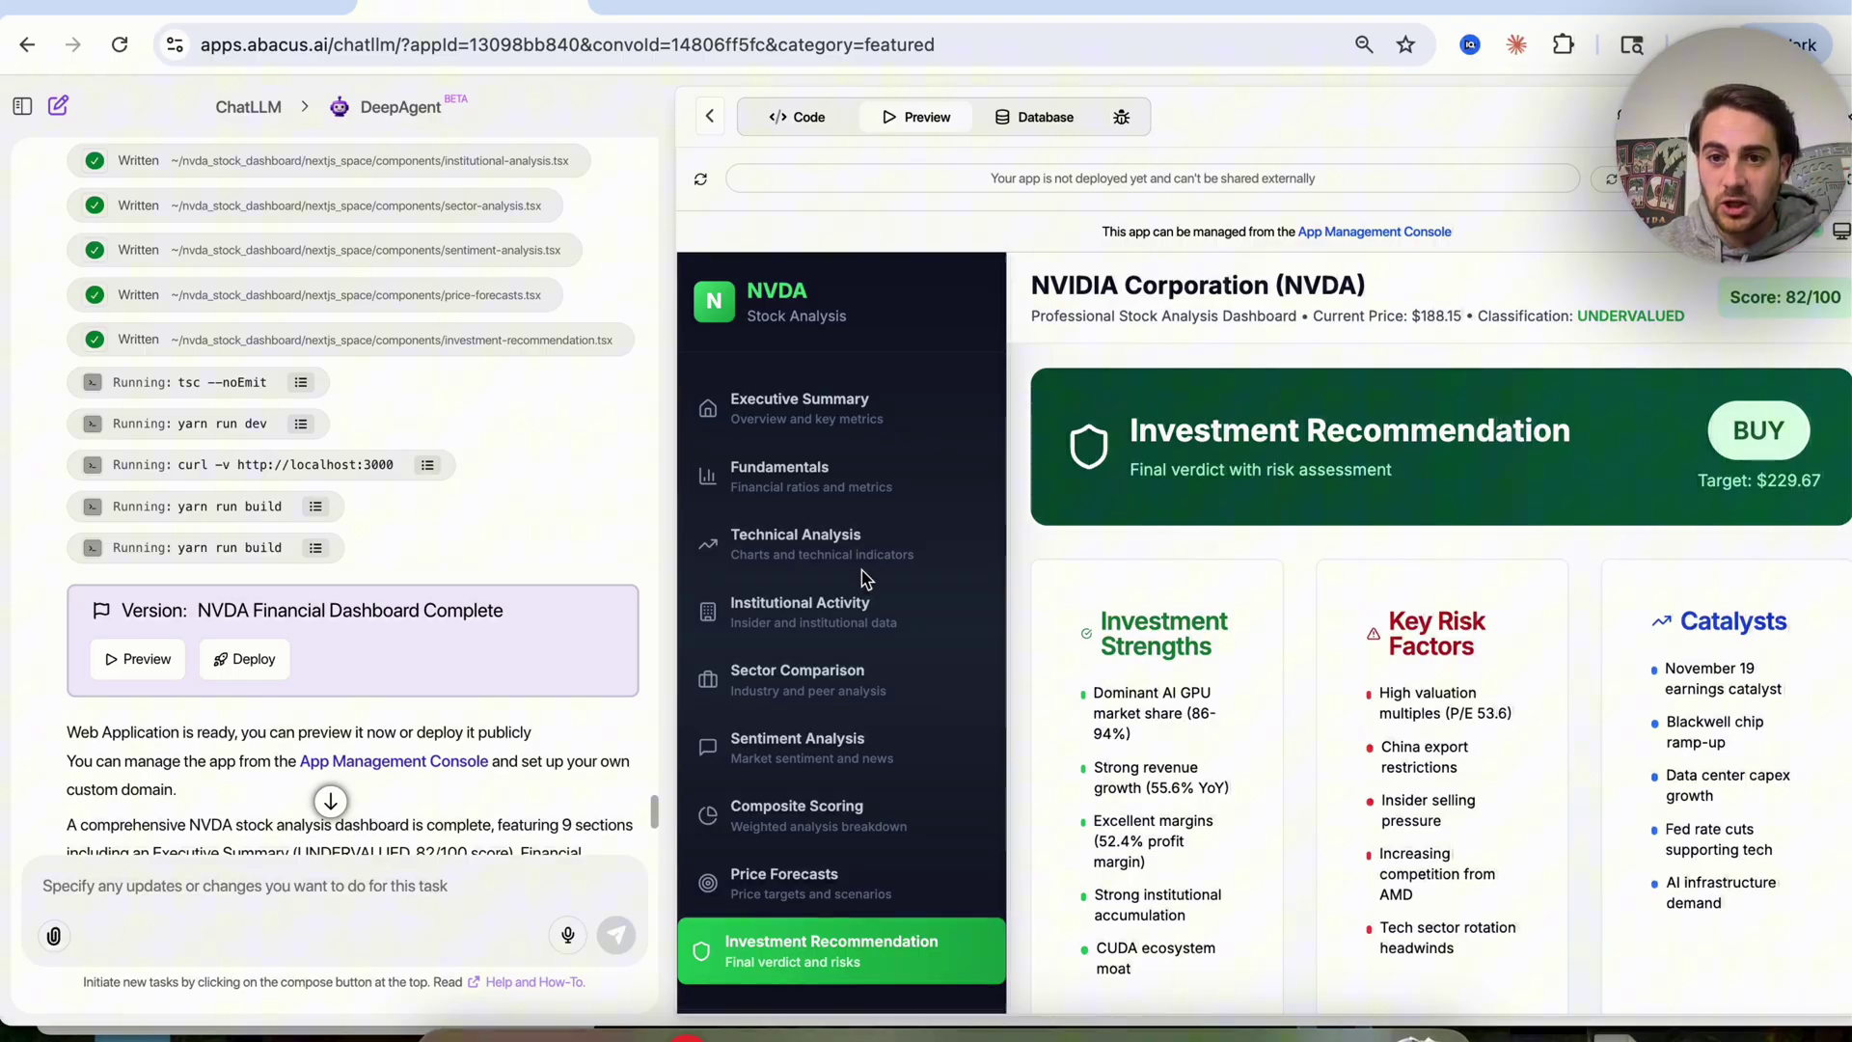
click(801, 417)
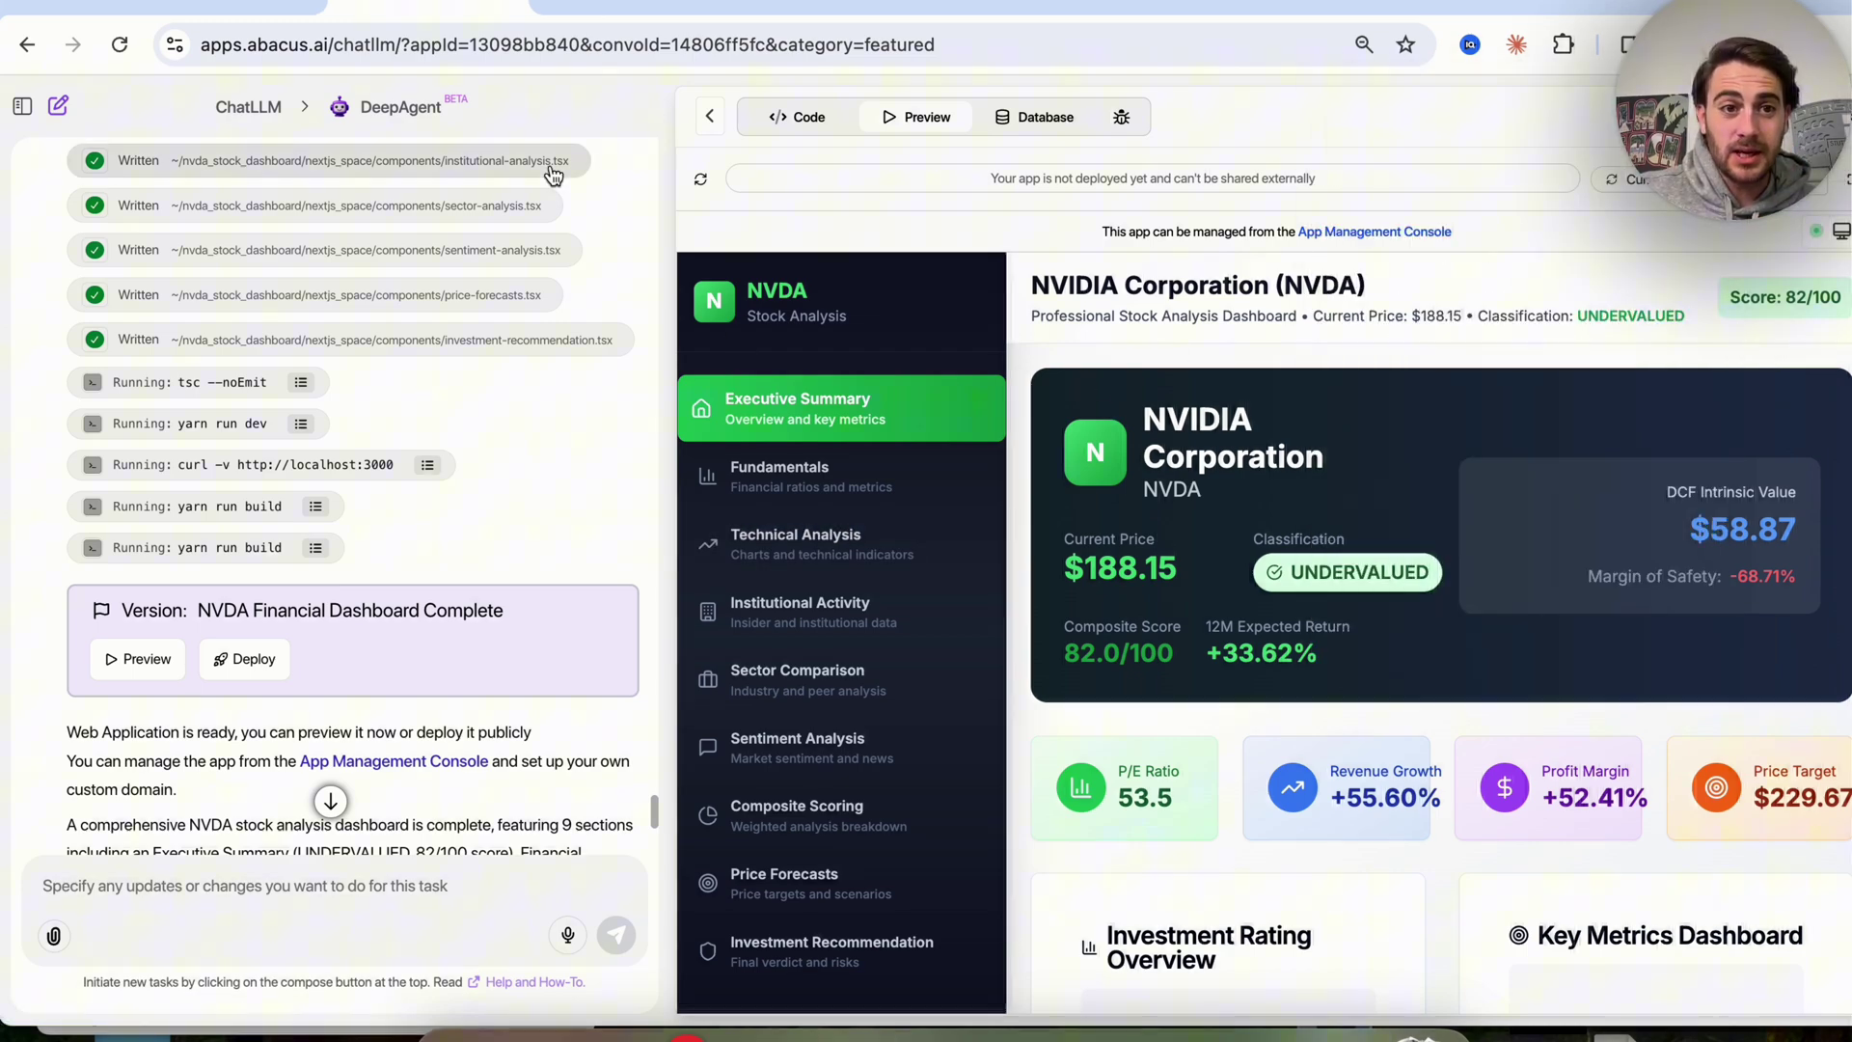
click(58, 105)
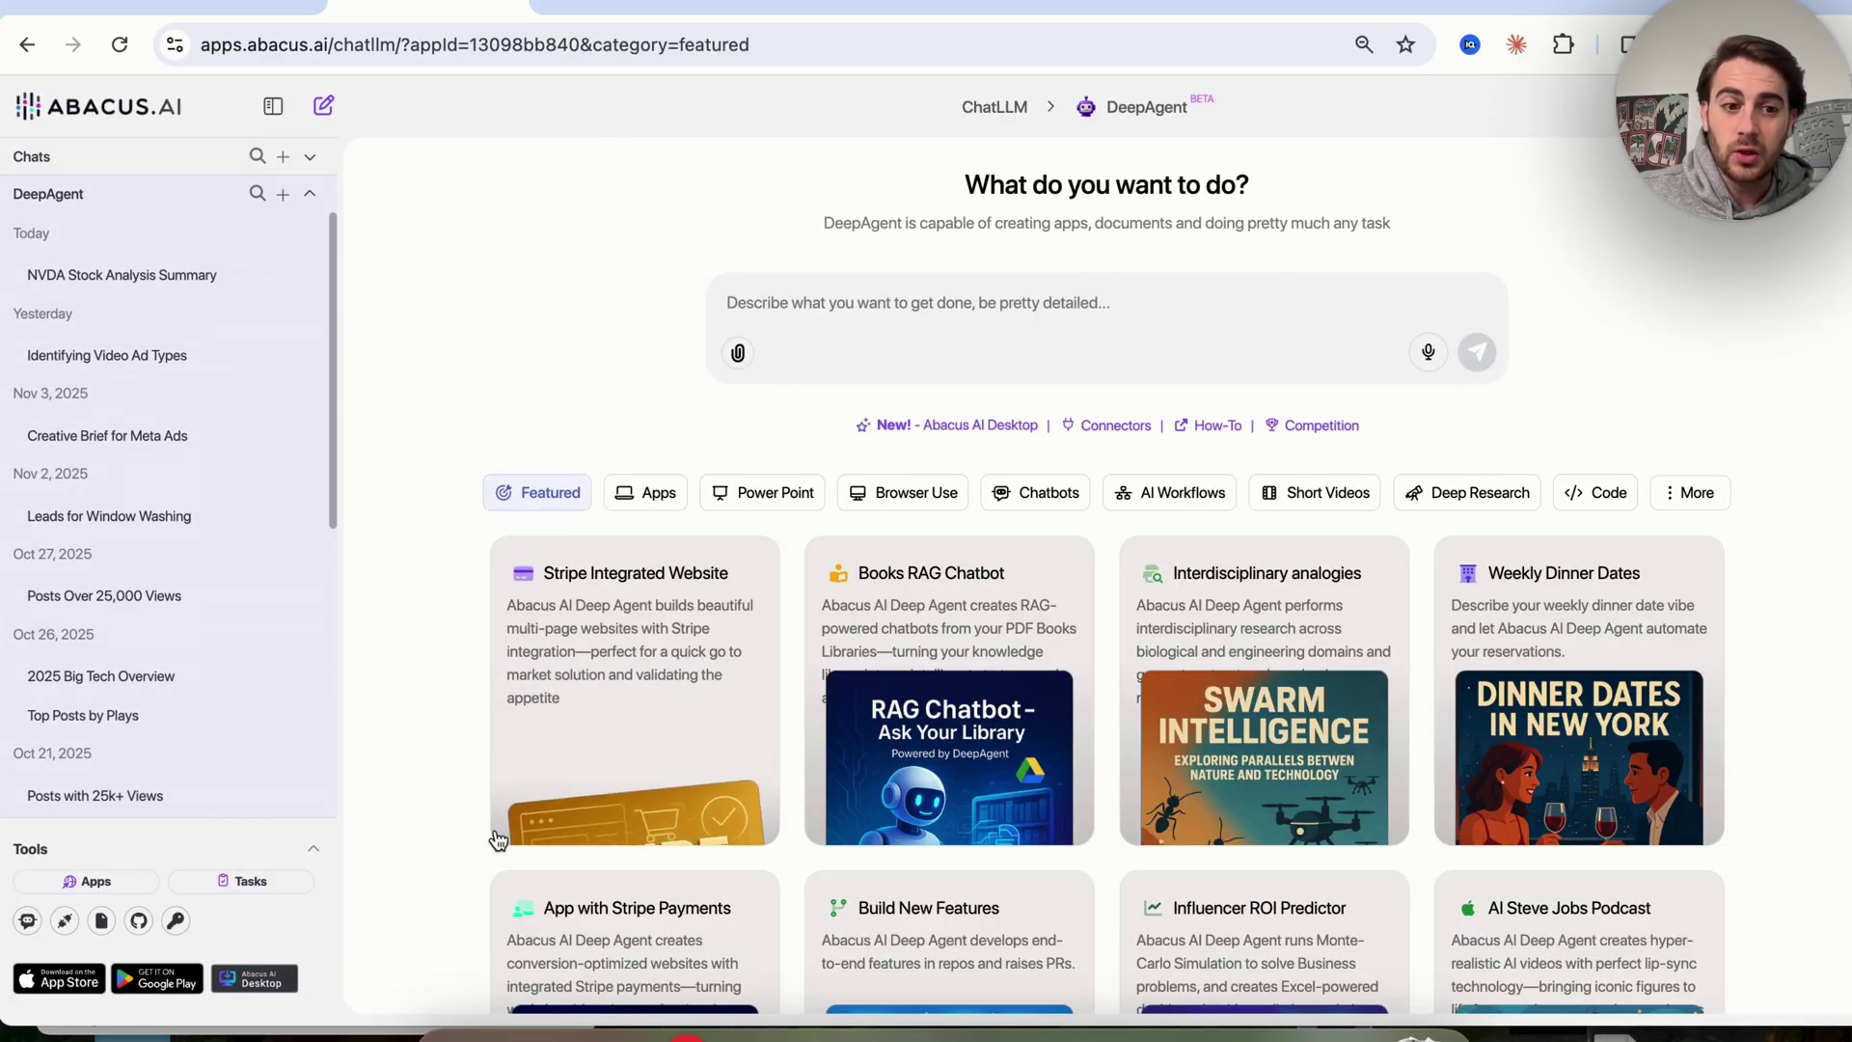
Step: Create a Deep Agent task asking 'I want you to check if NVIDIA is under $180'
click(257, 880)
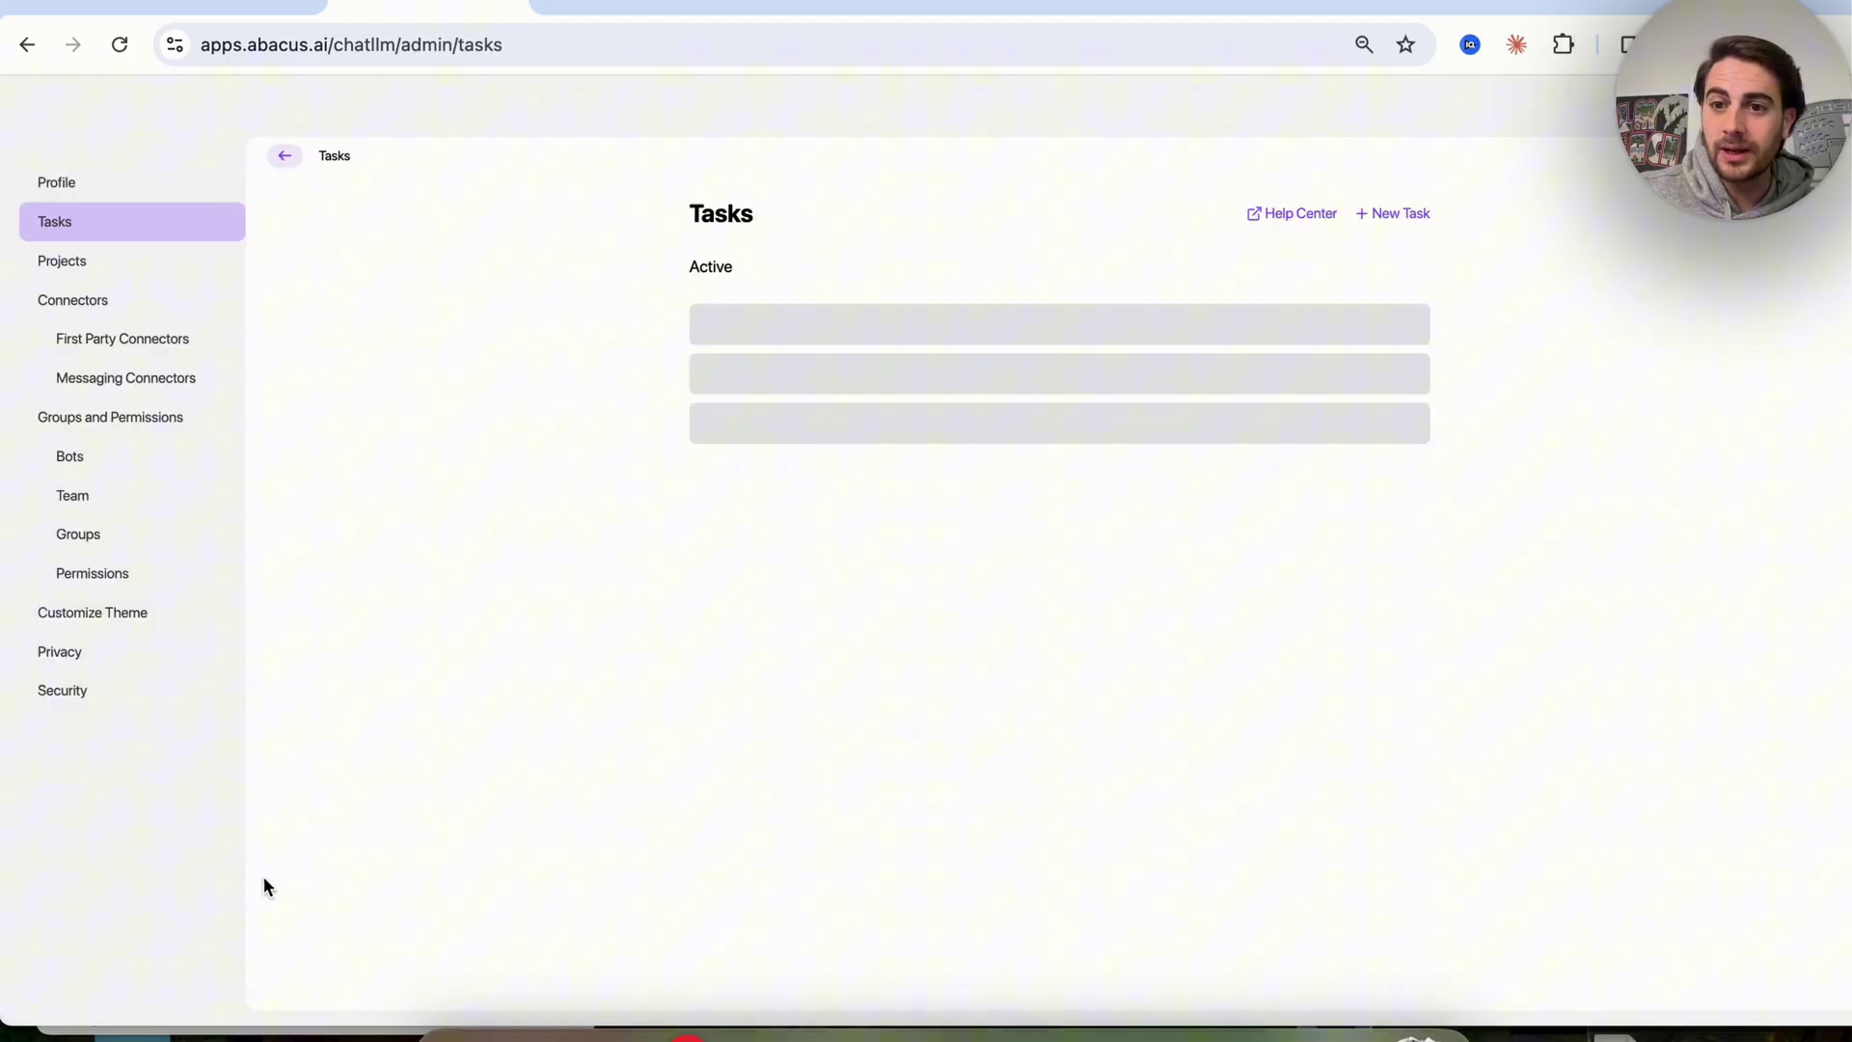
click(1369, 214)
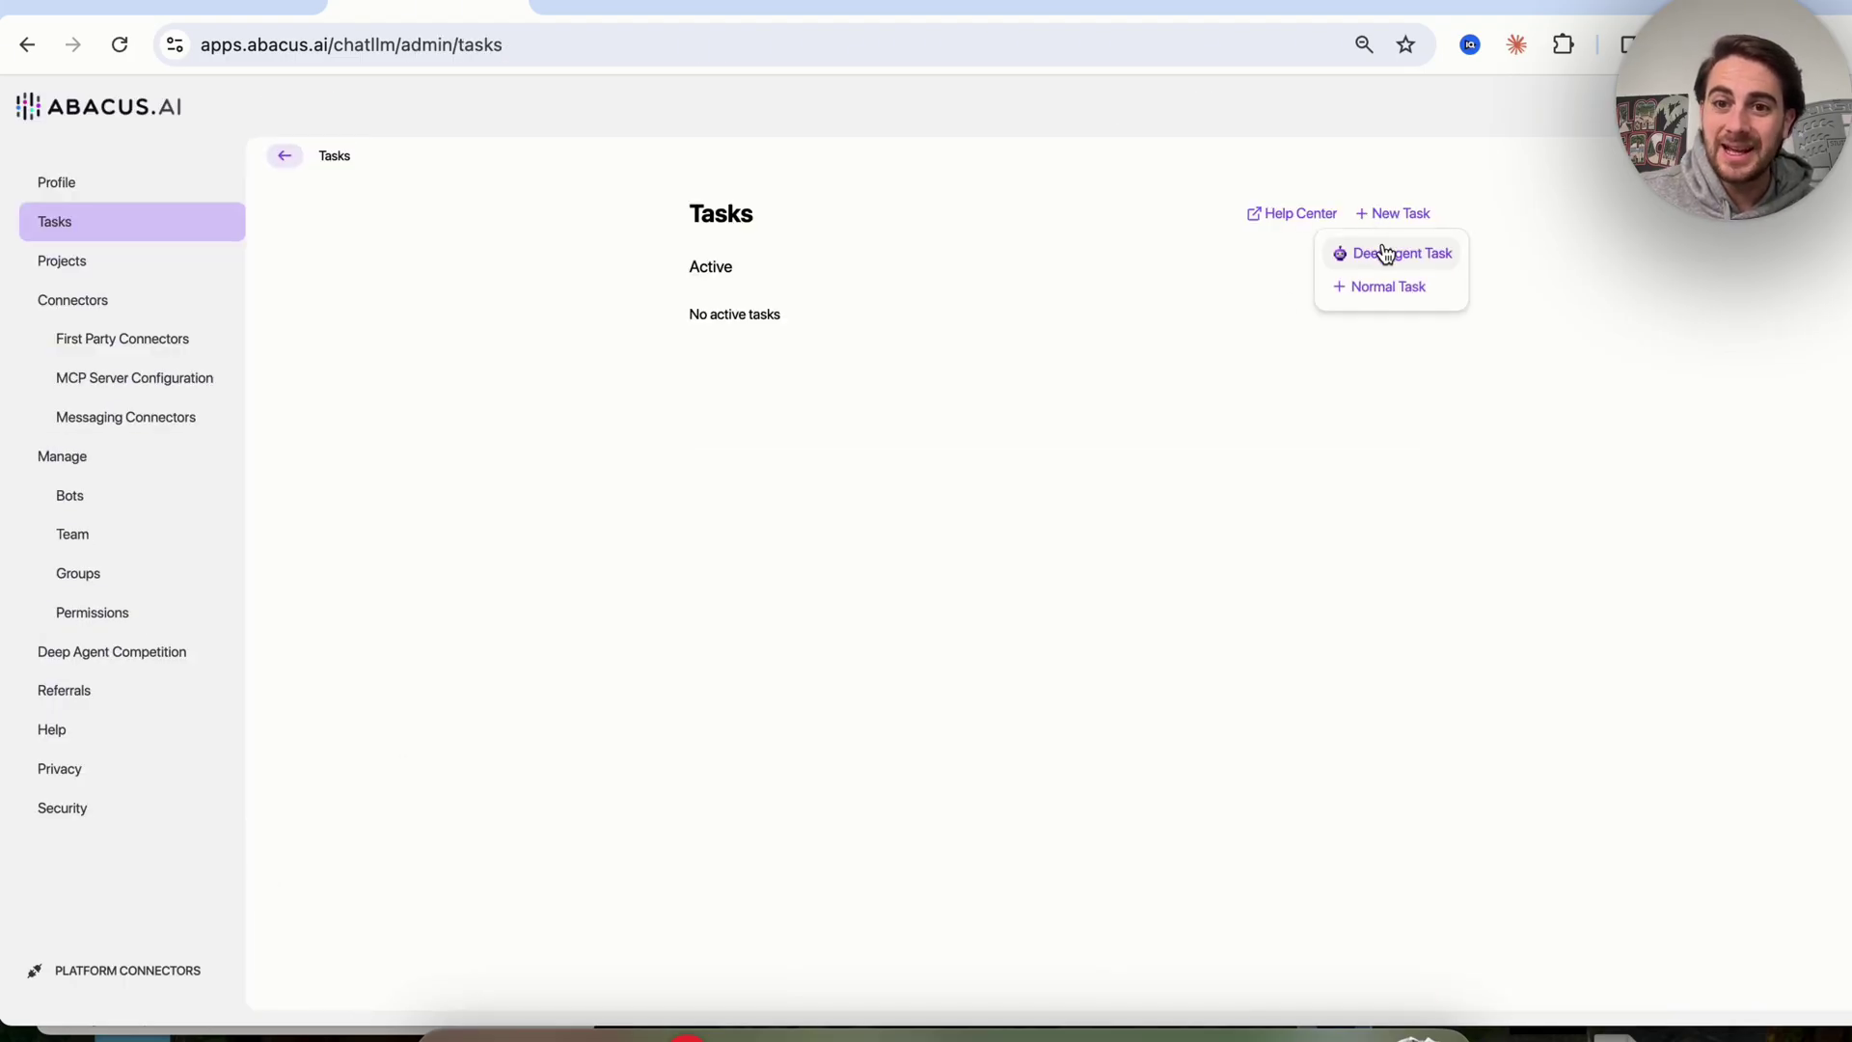
click(1385, 253)
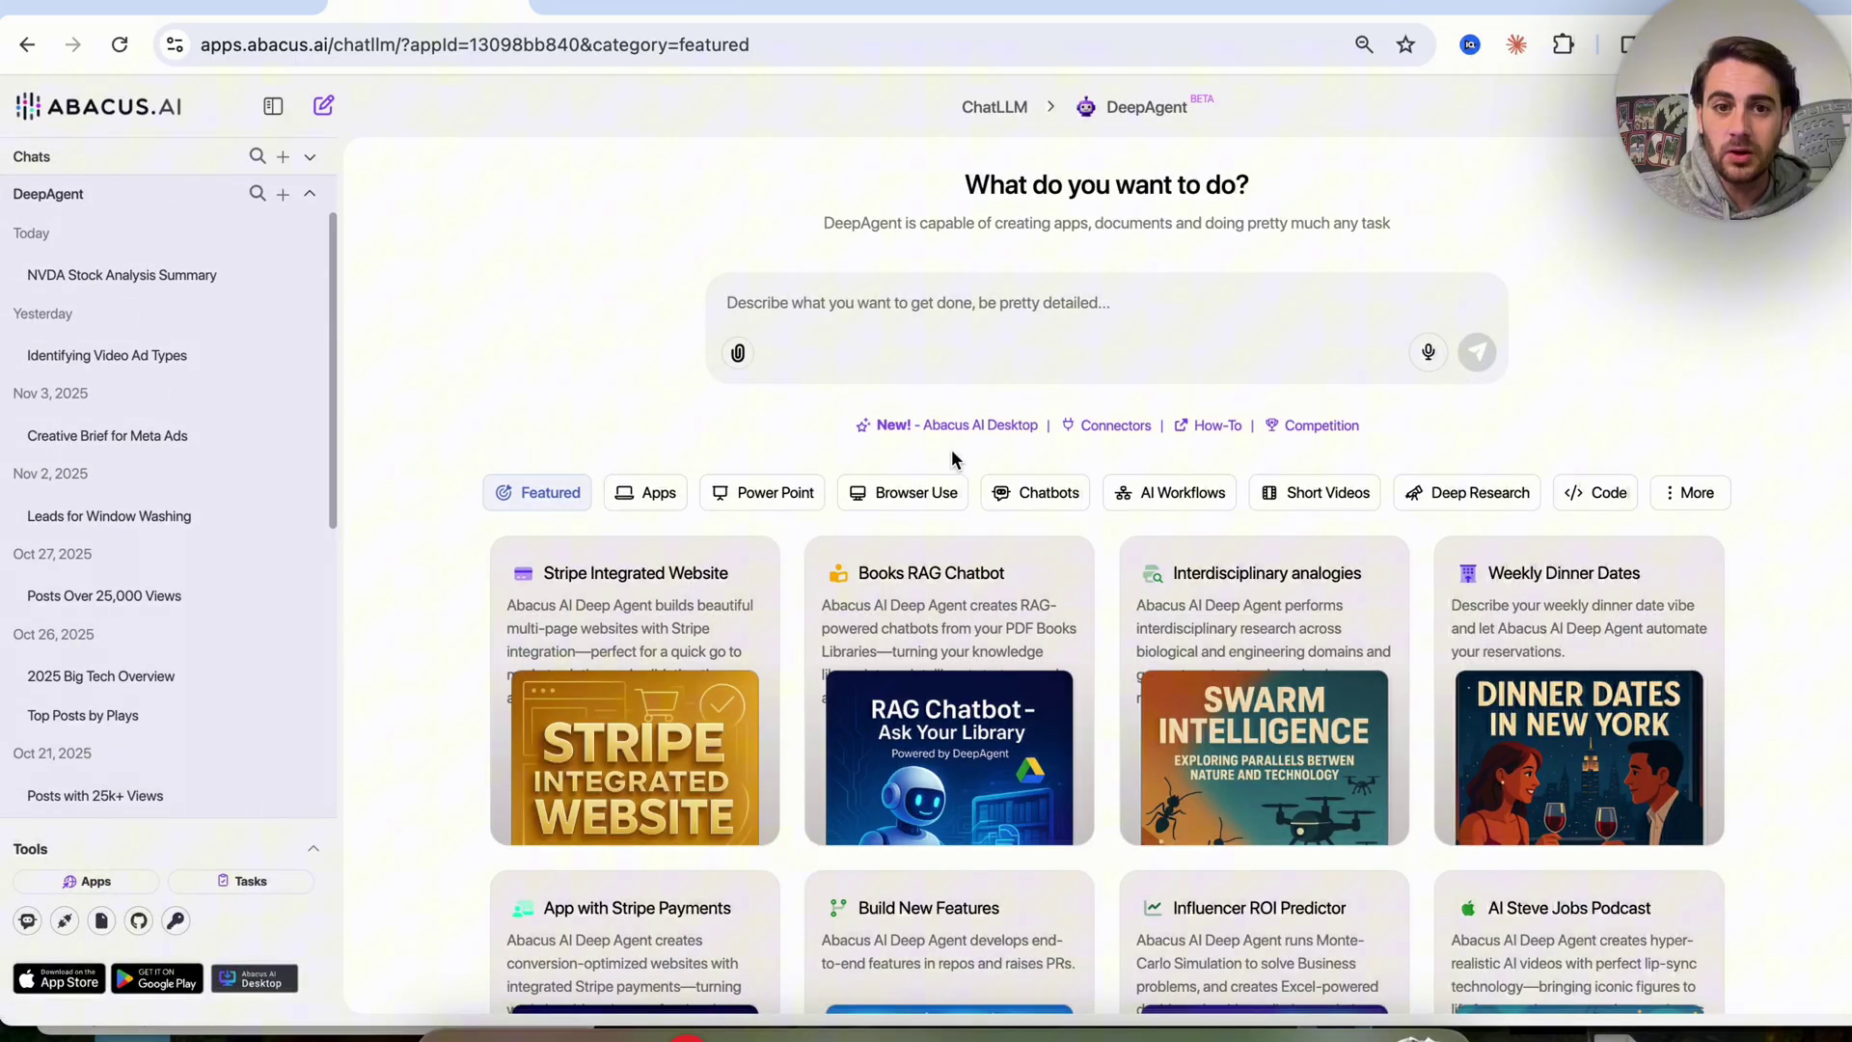
text(I)
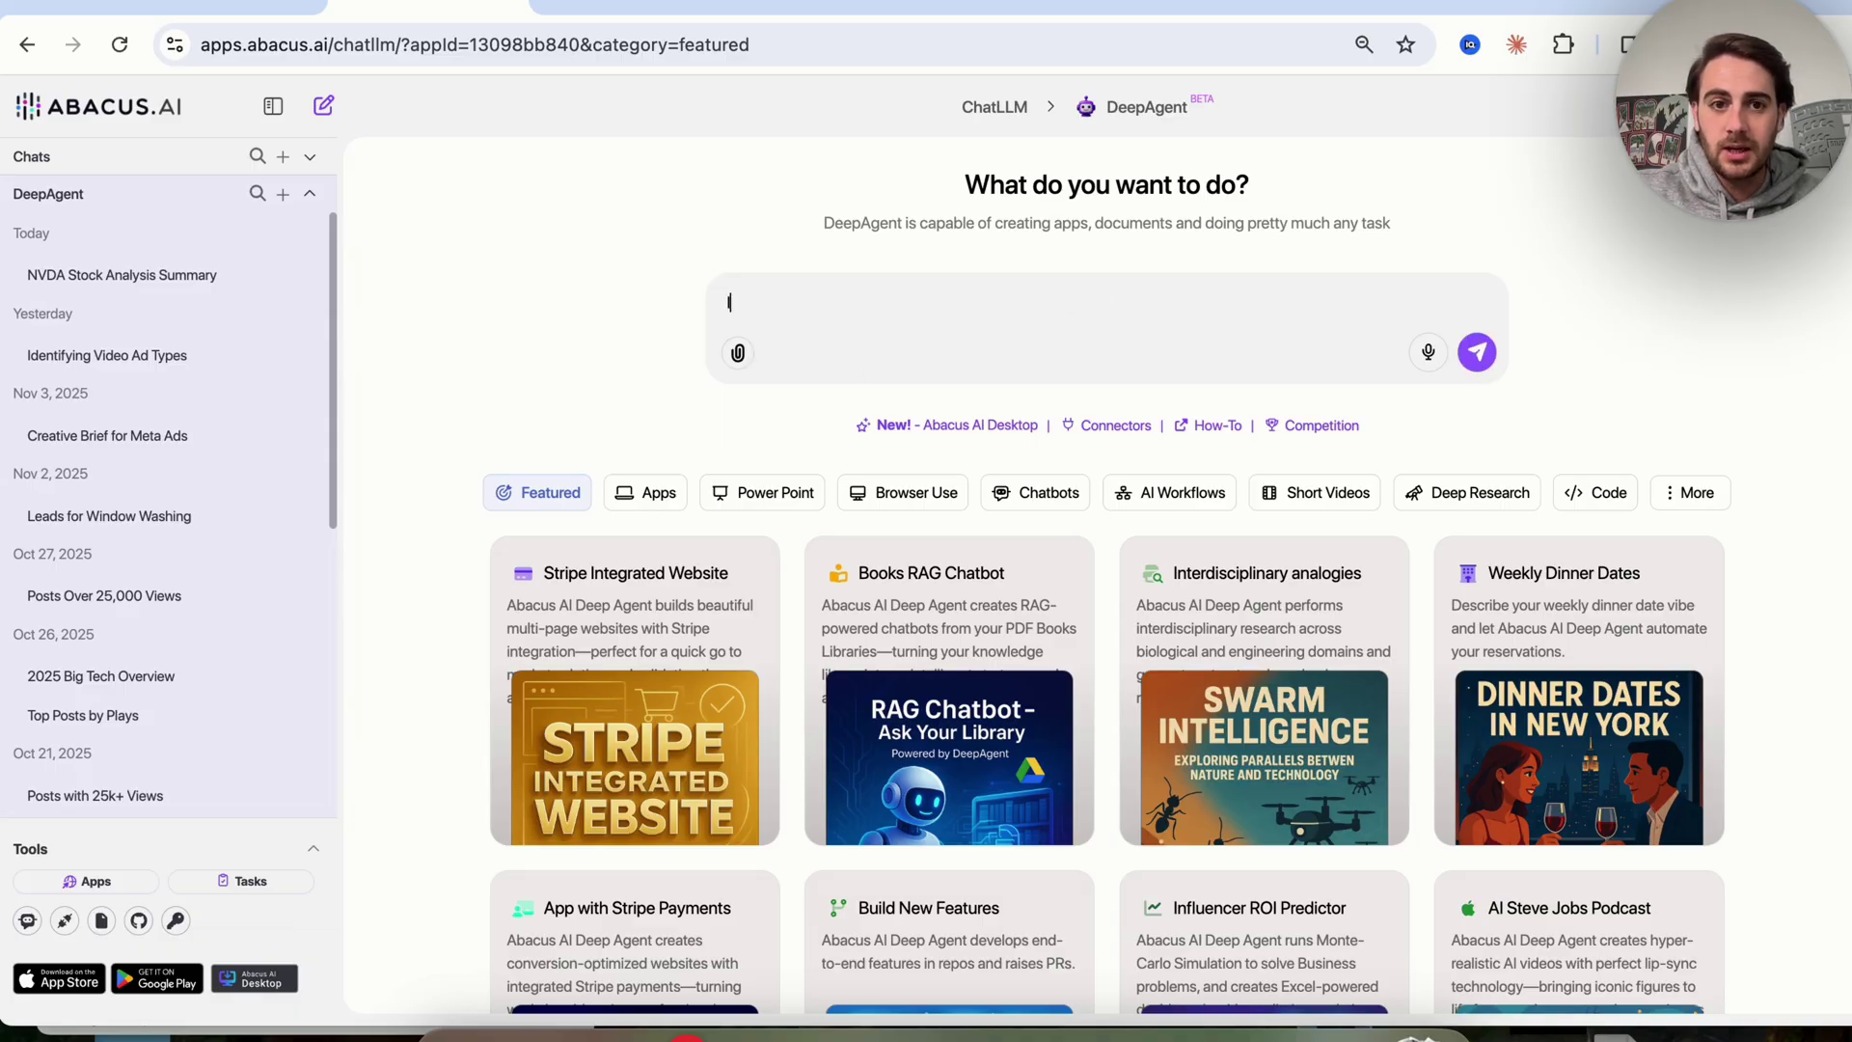
text( want you to chec)
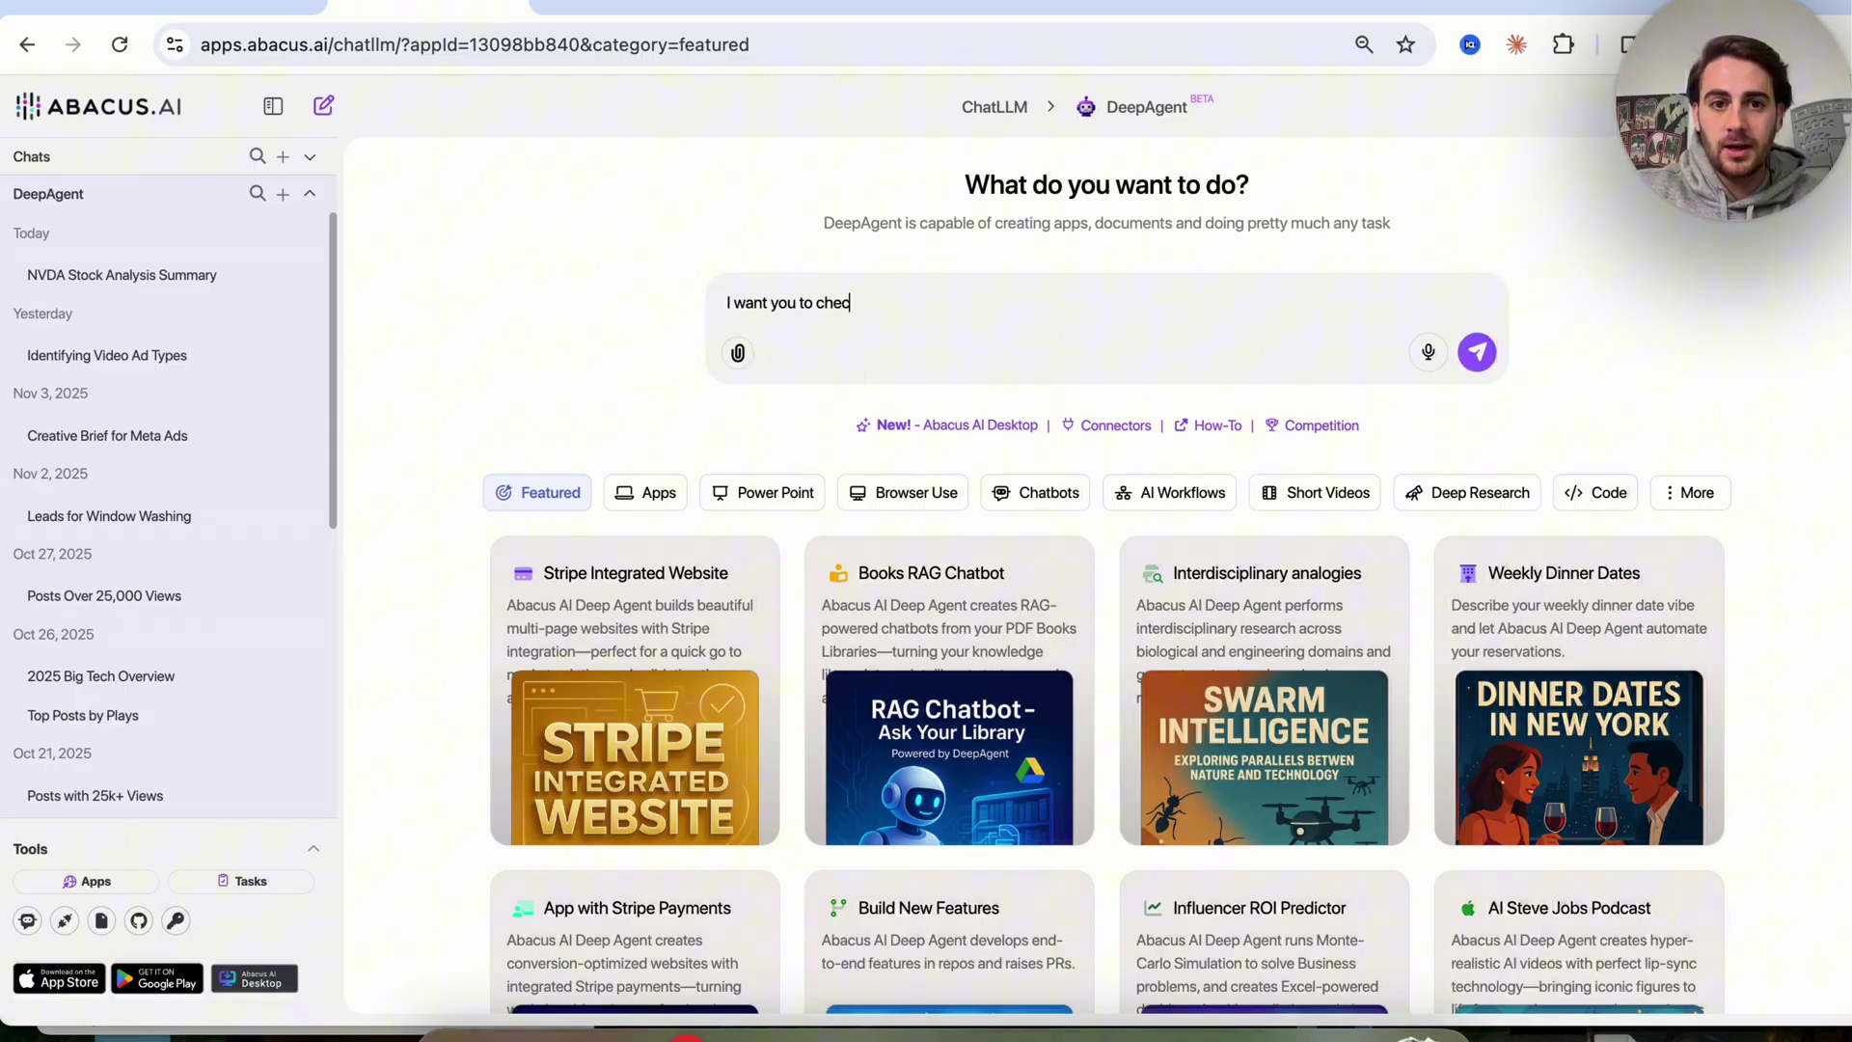
text(k if NVIDIA is )
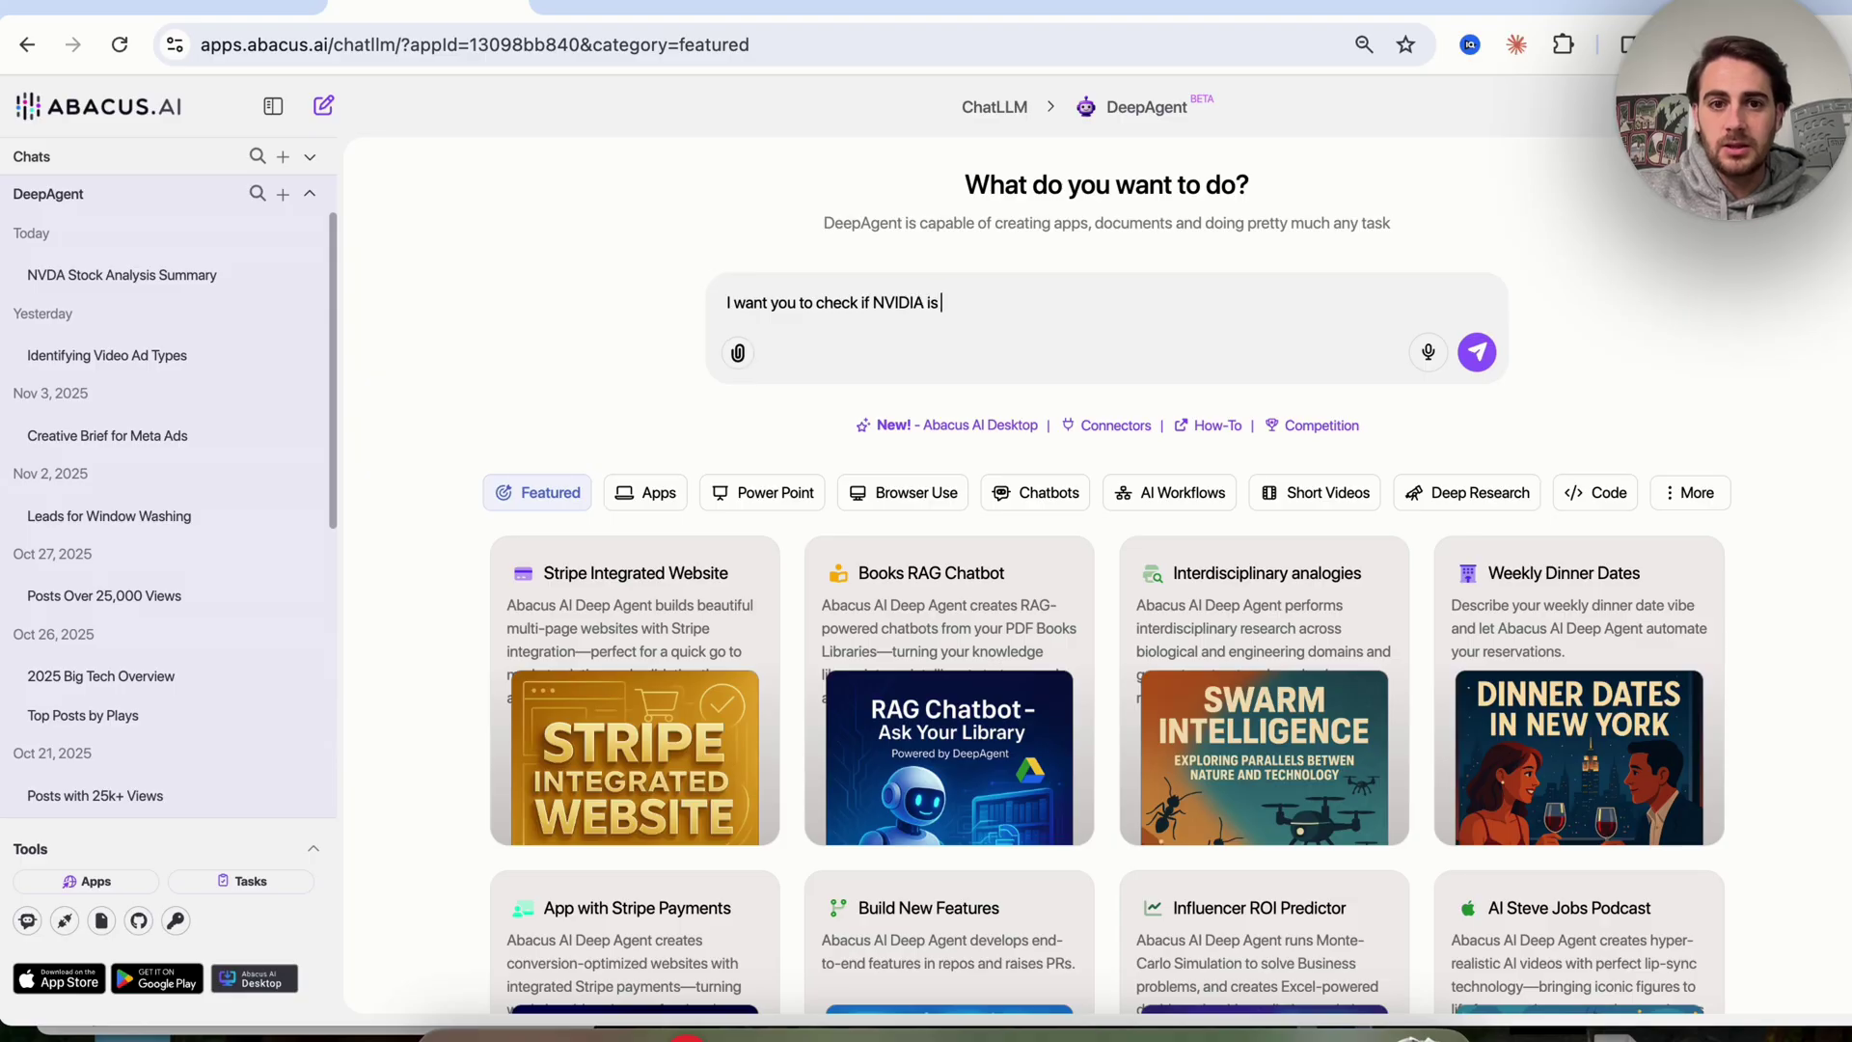
text(under $180)
key(Return)
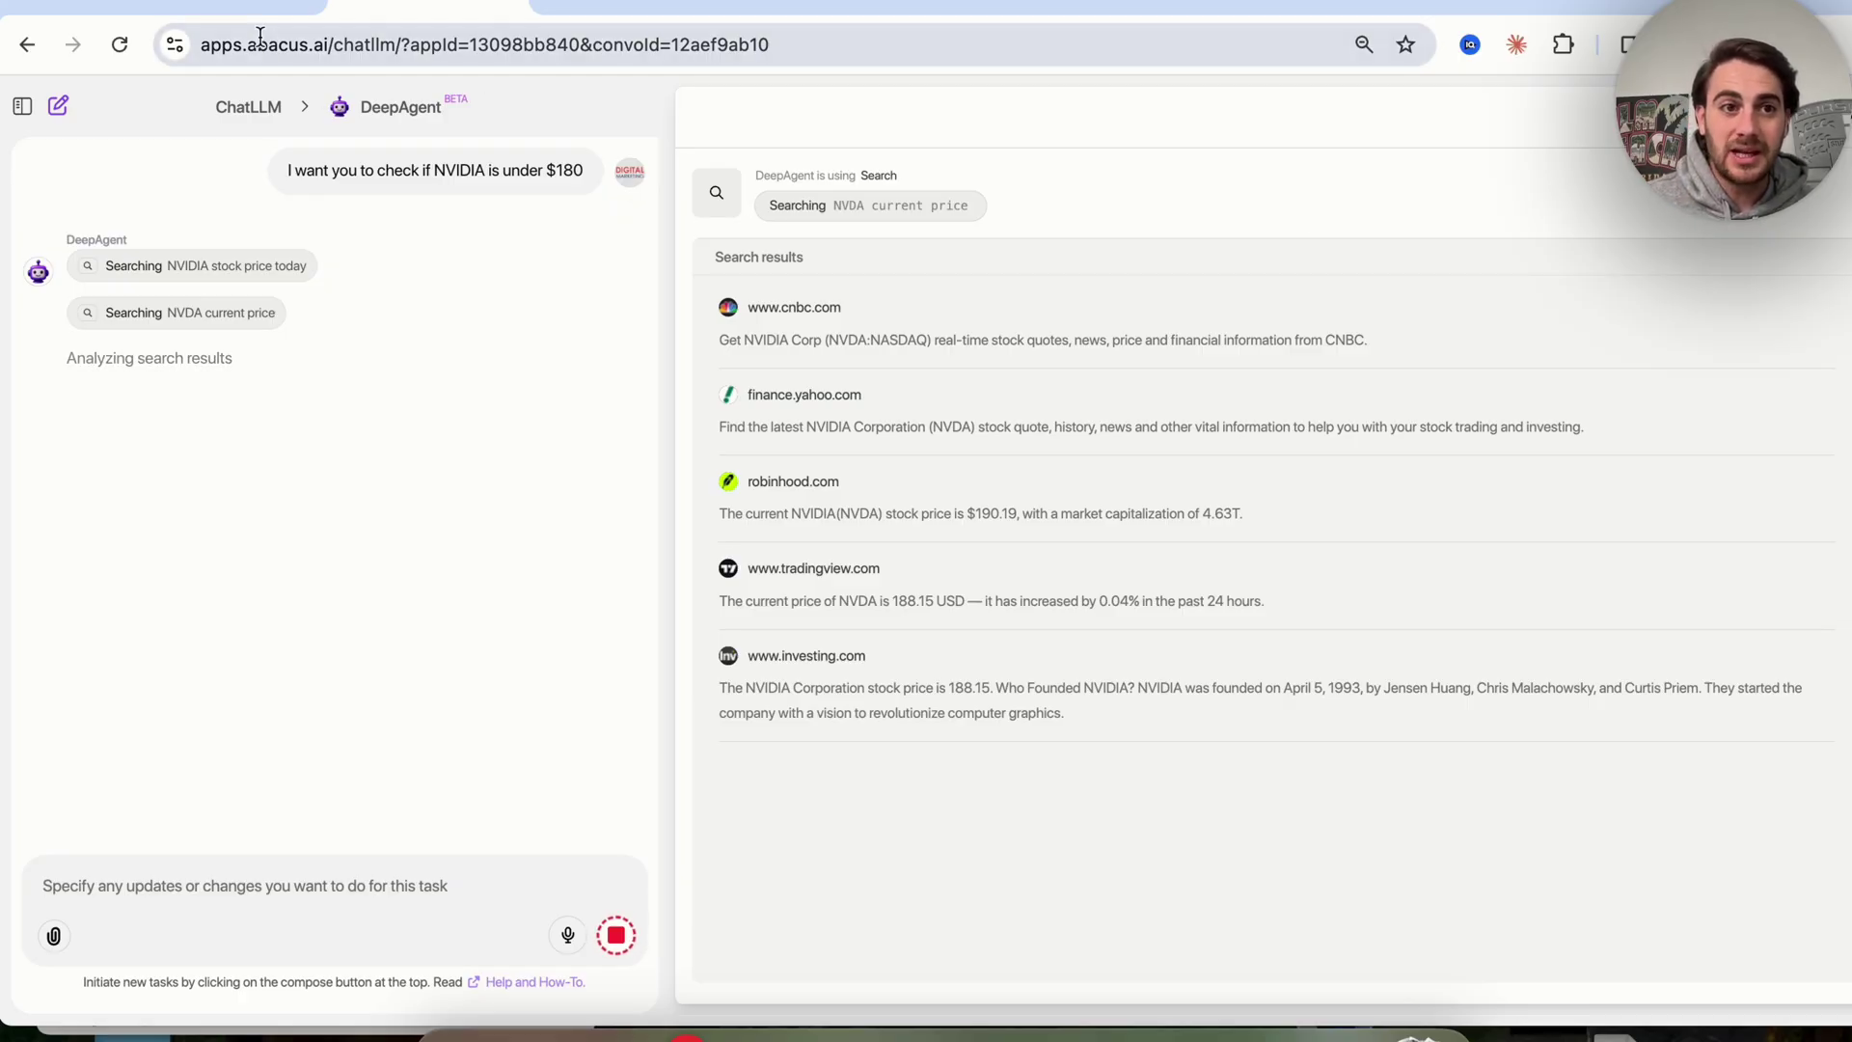
Step: Switch to the other Abacus.AI tab and open the NVDA Stock Analysis Summary conversation
click(246, 11)
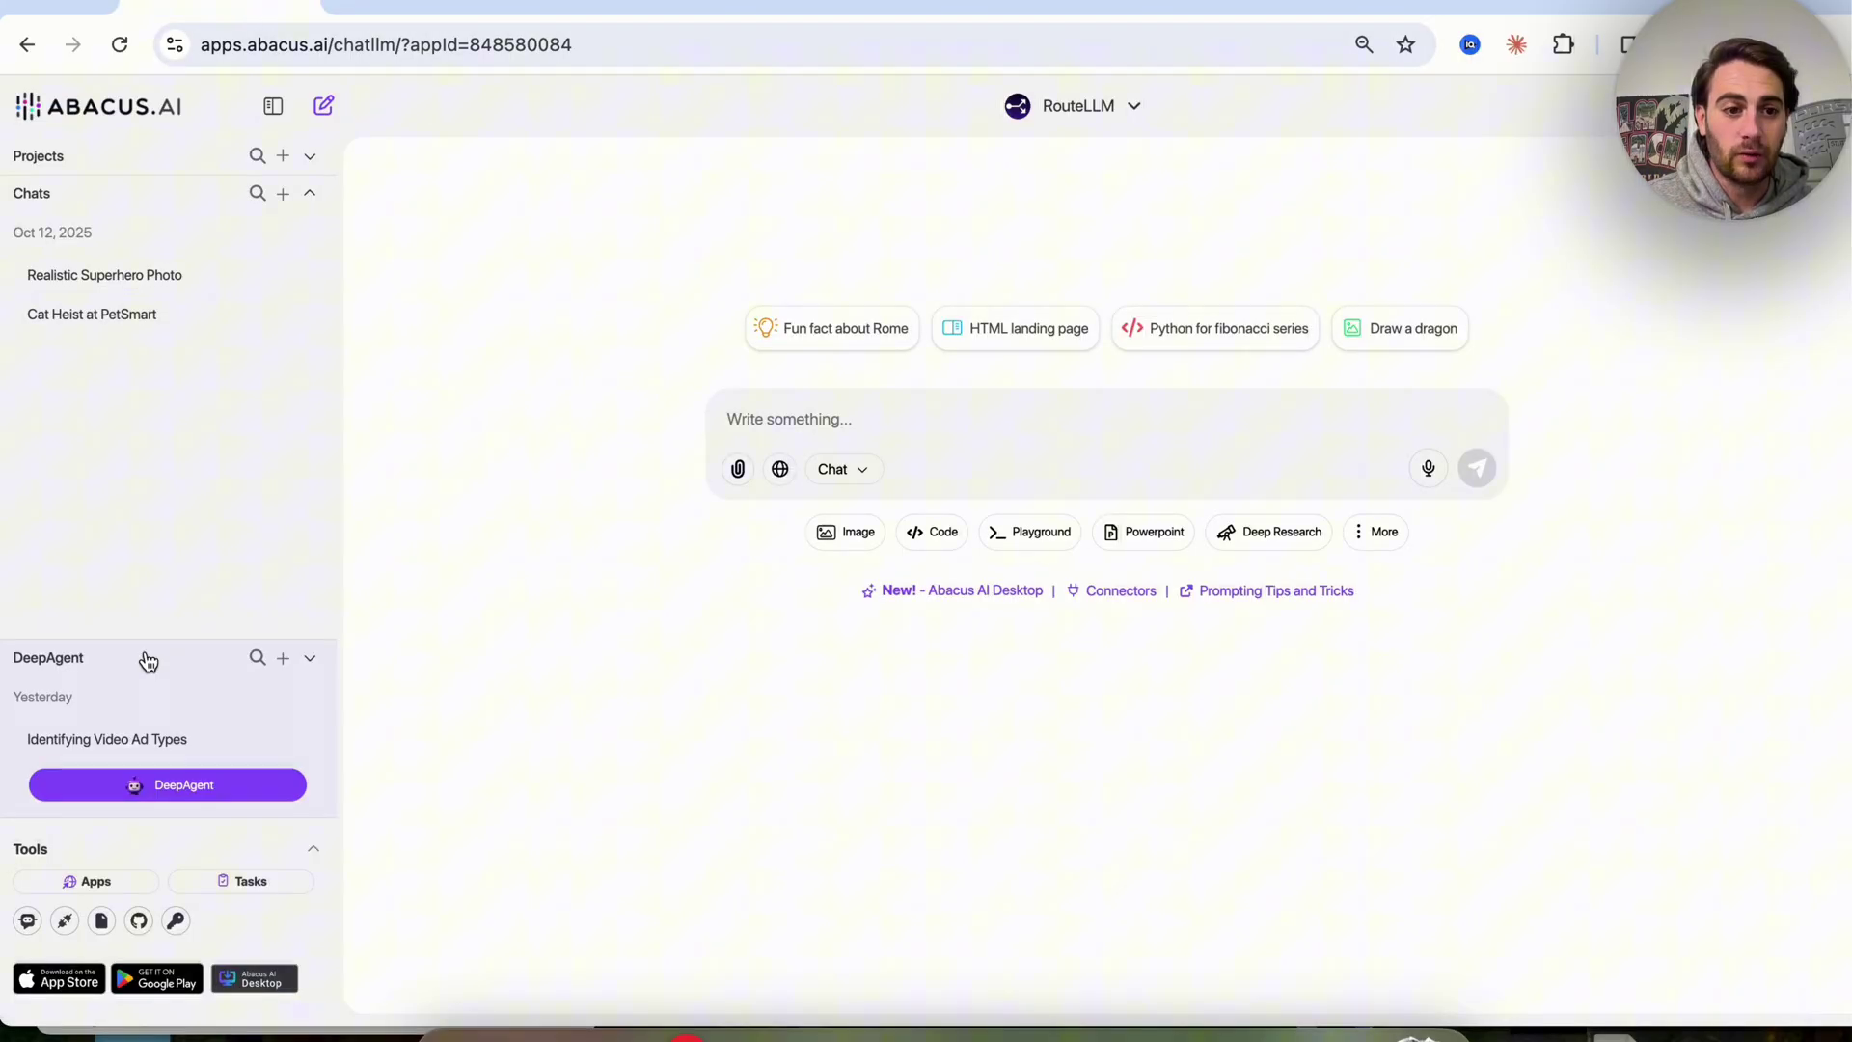
click(150, 781)
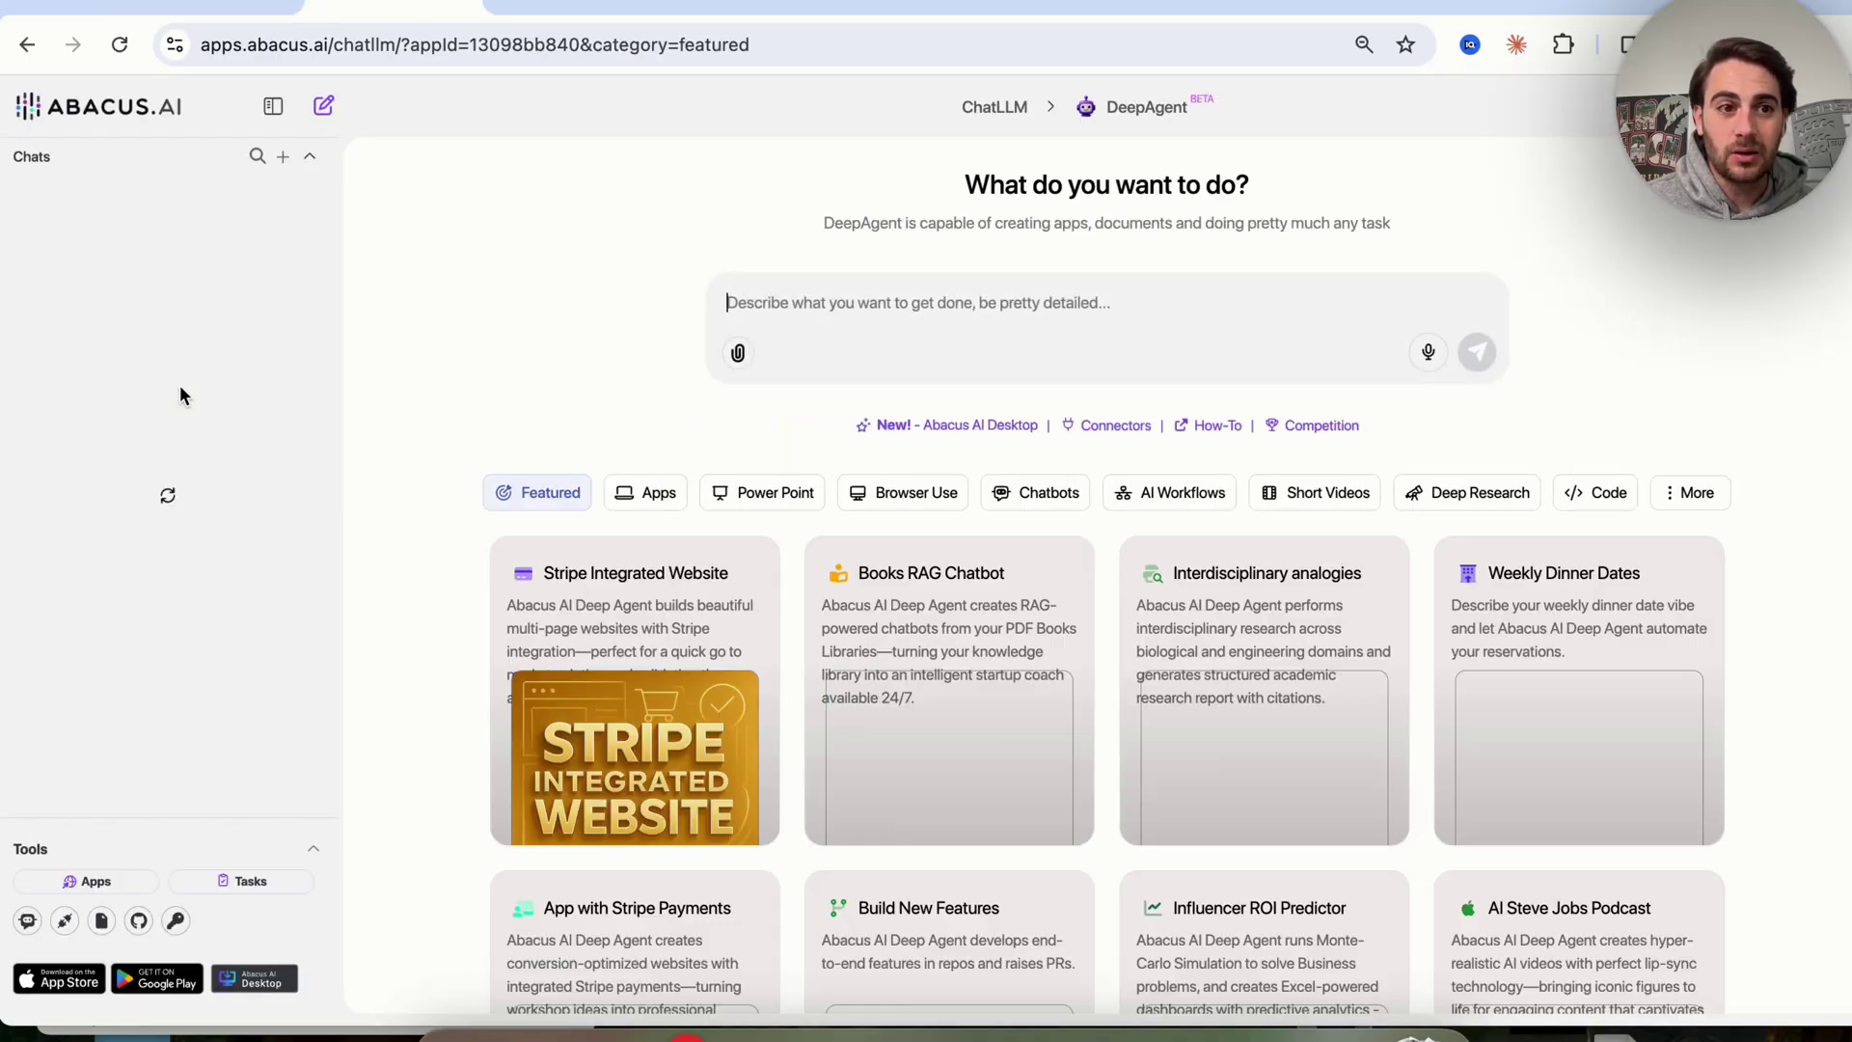
click(136, 314)
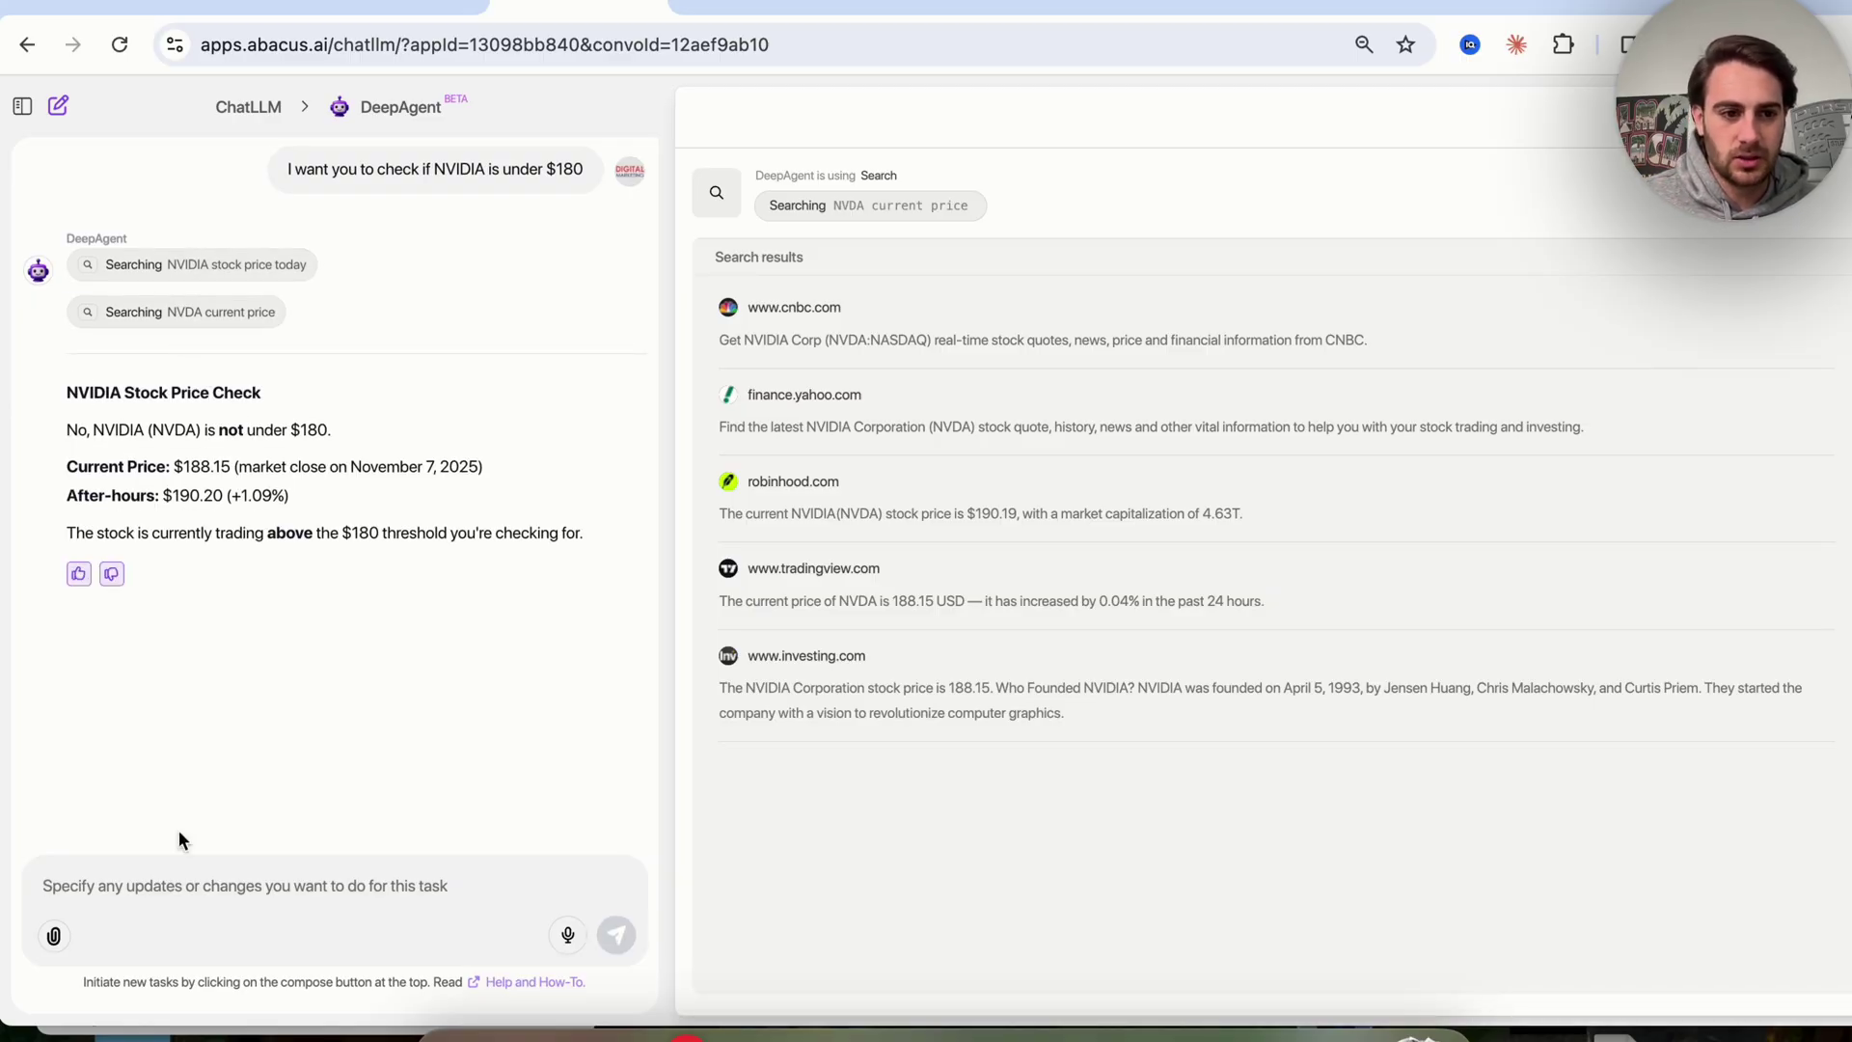
Step: Send 'Please schedule this out to check everyday at 12pm EST' to schedule the check
text(Please schedule this out)
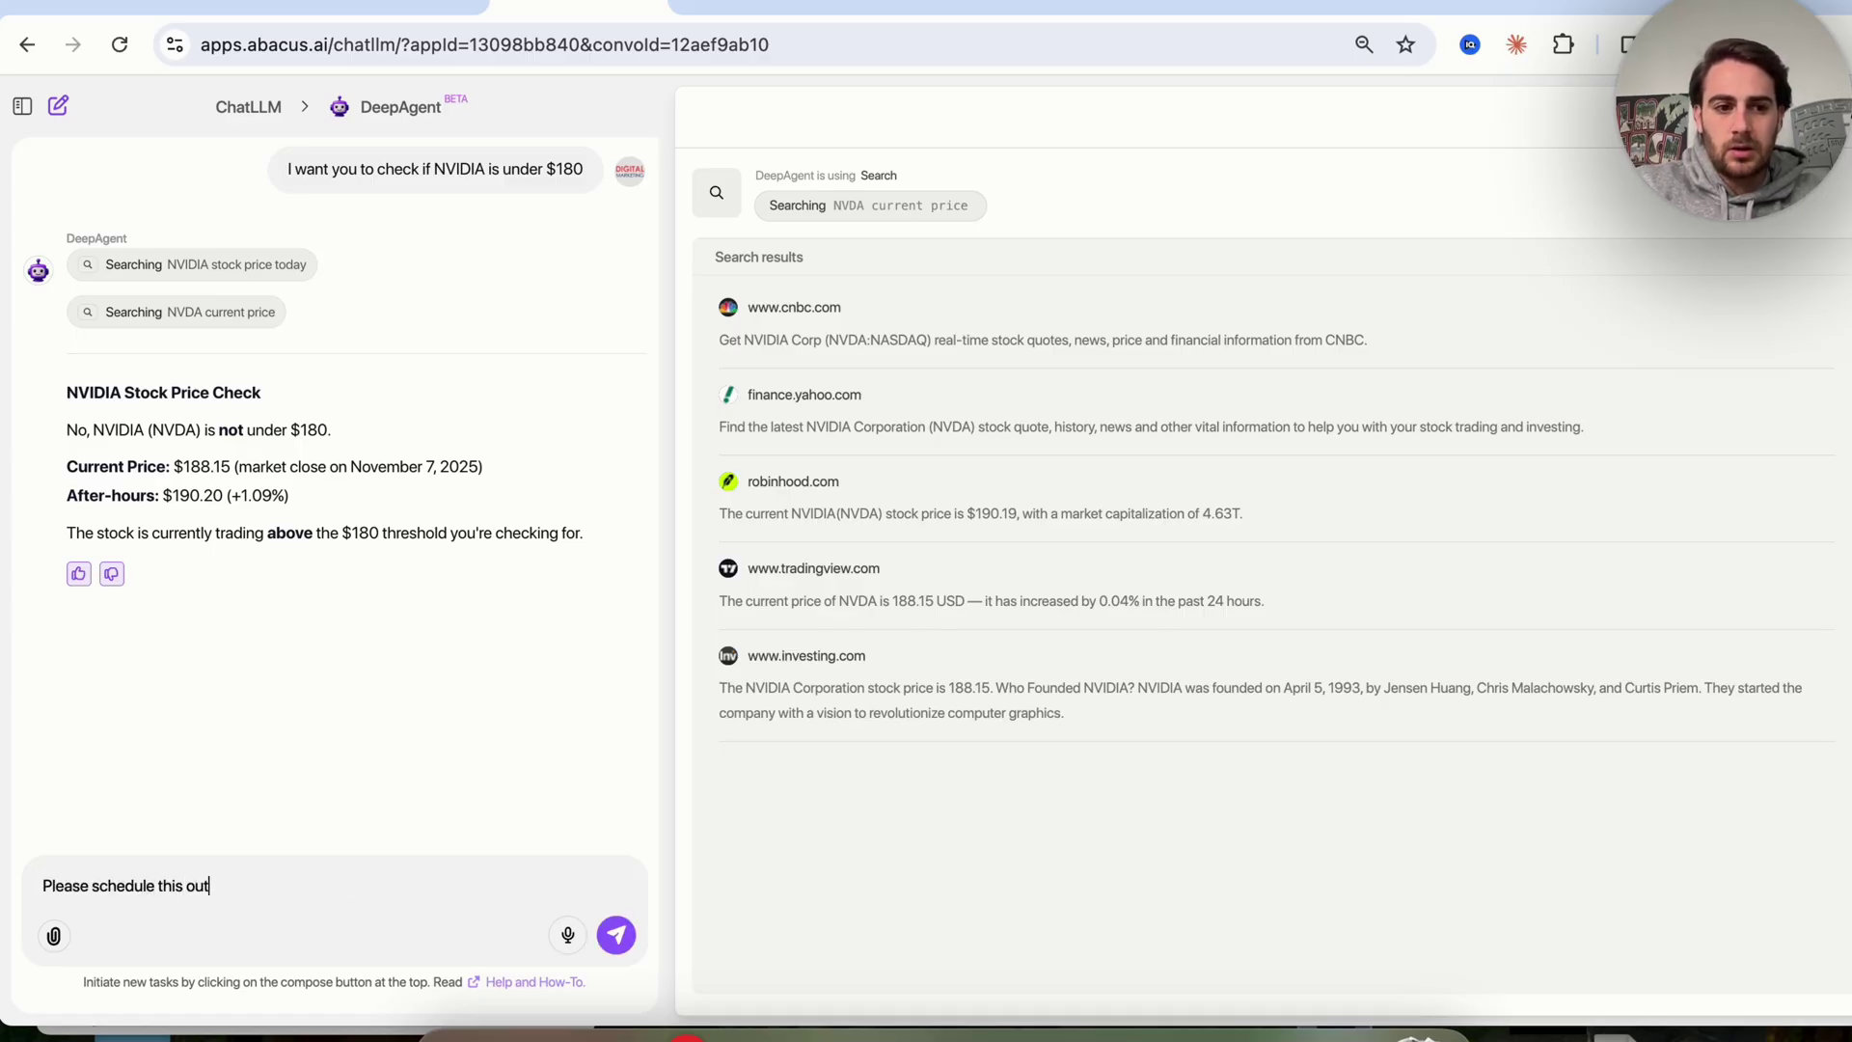
text( to check everyday )
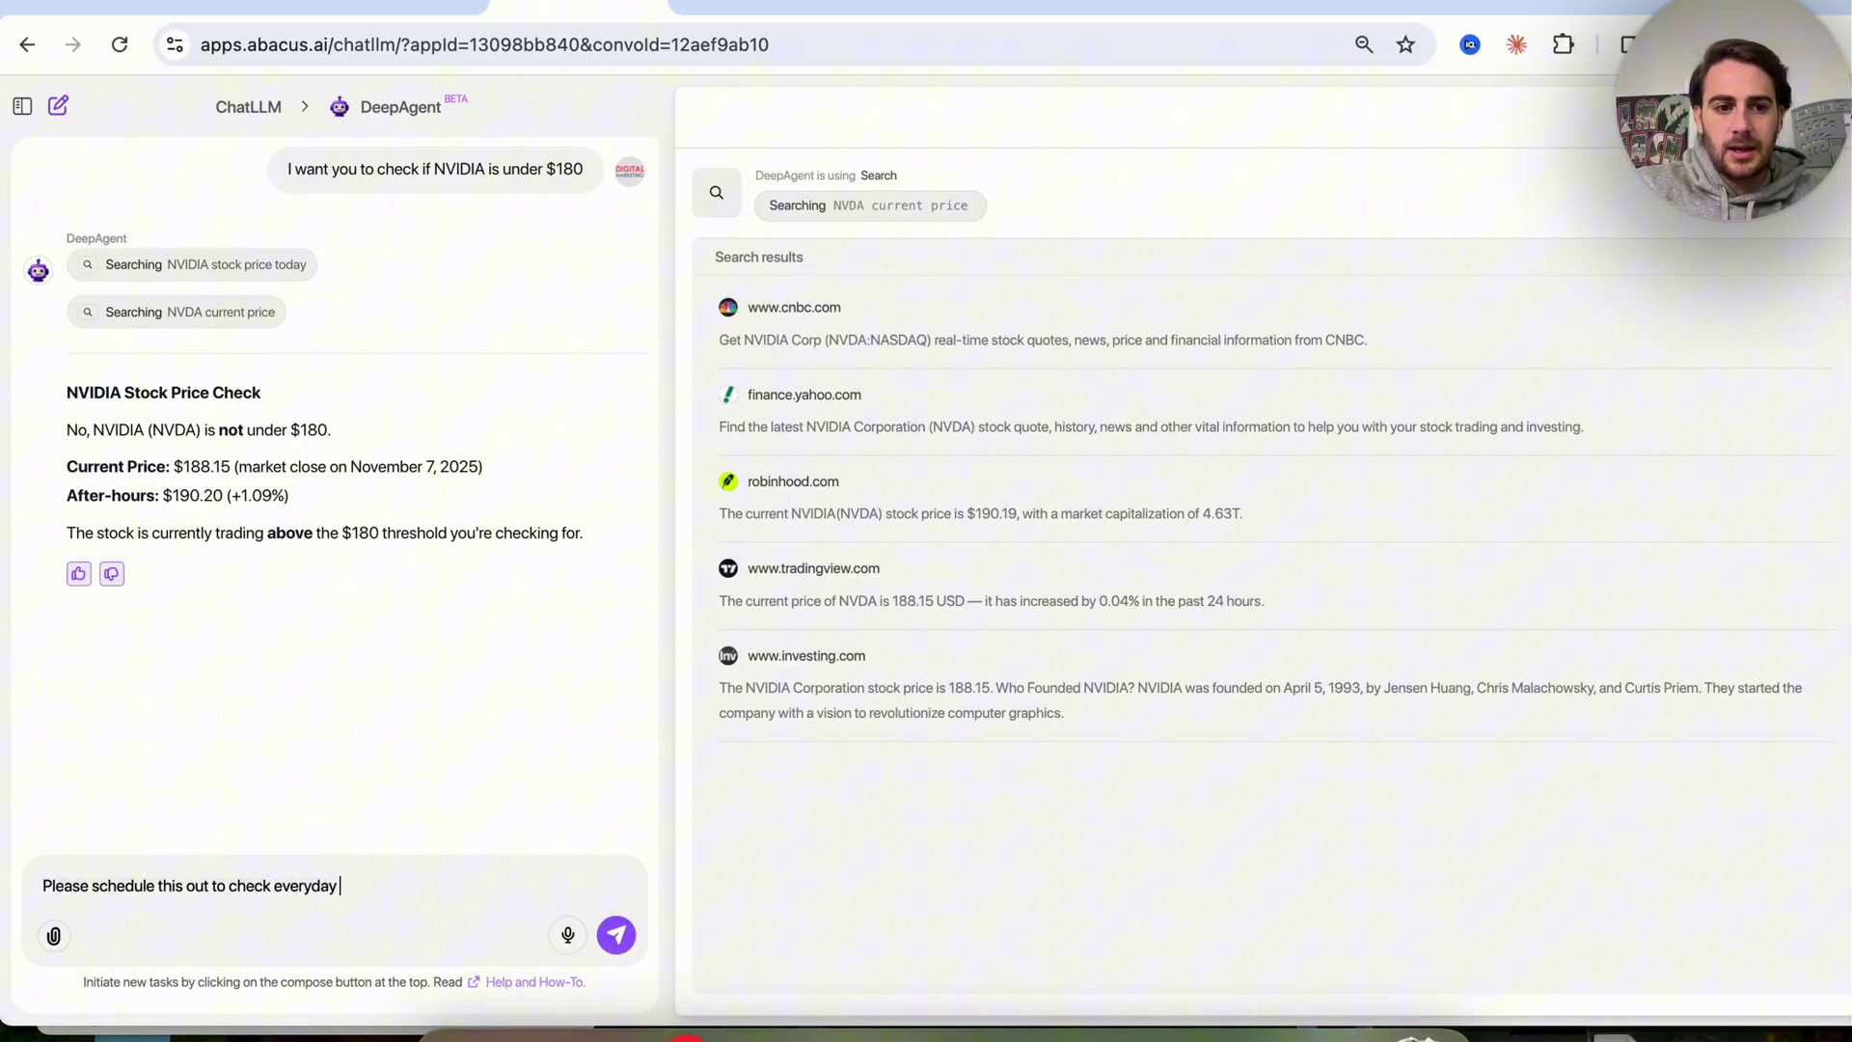
text(at 12pm)
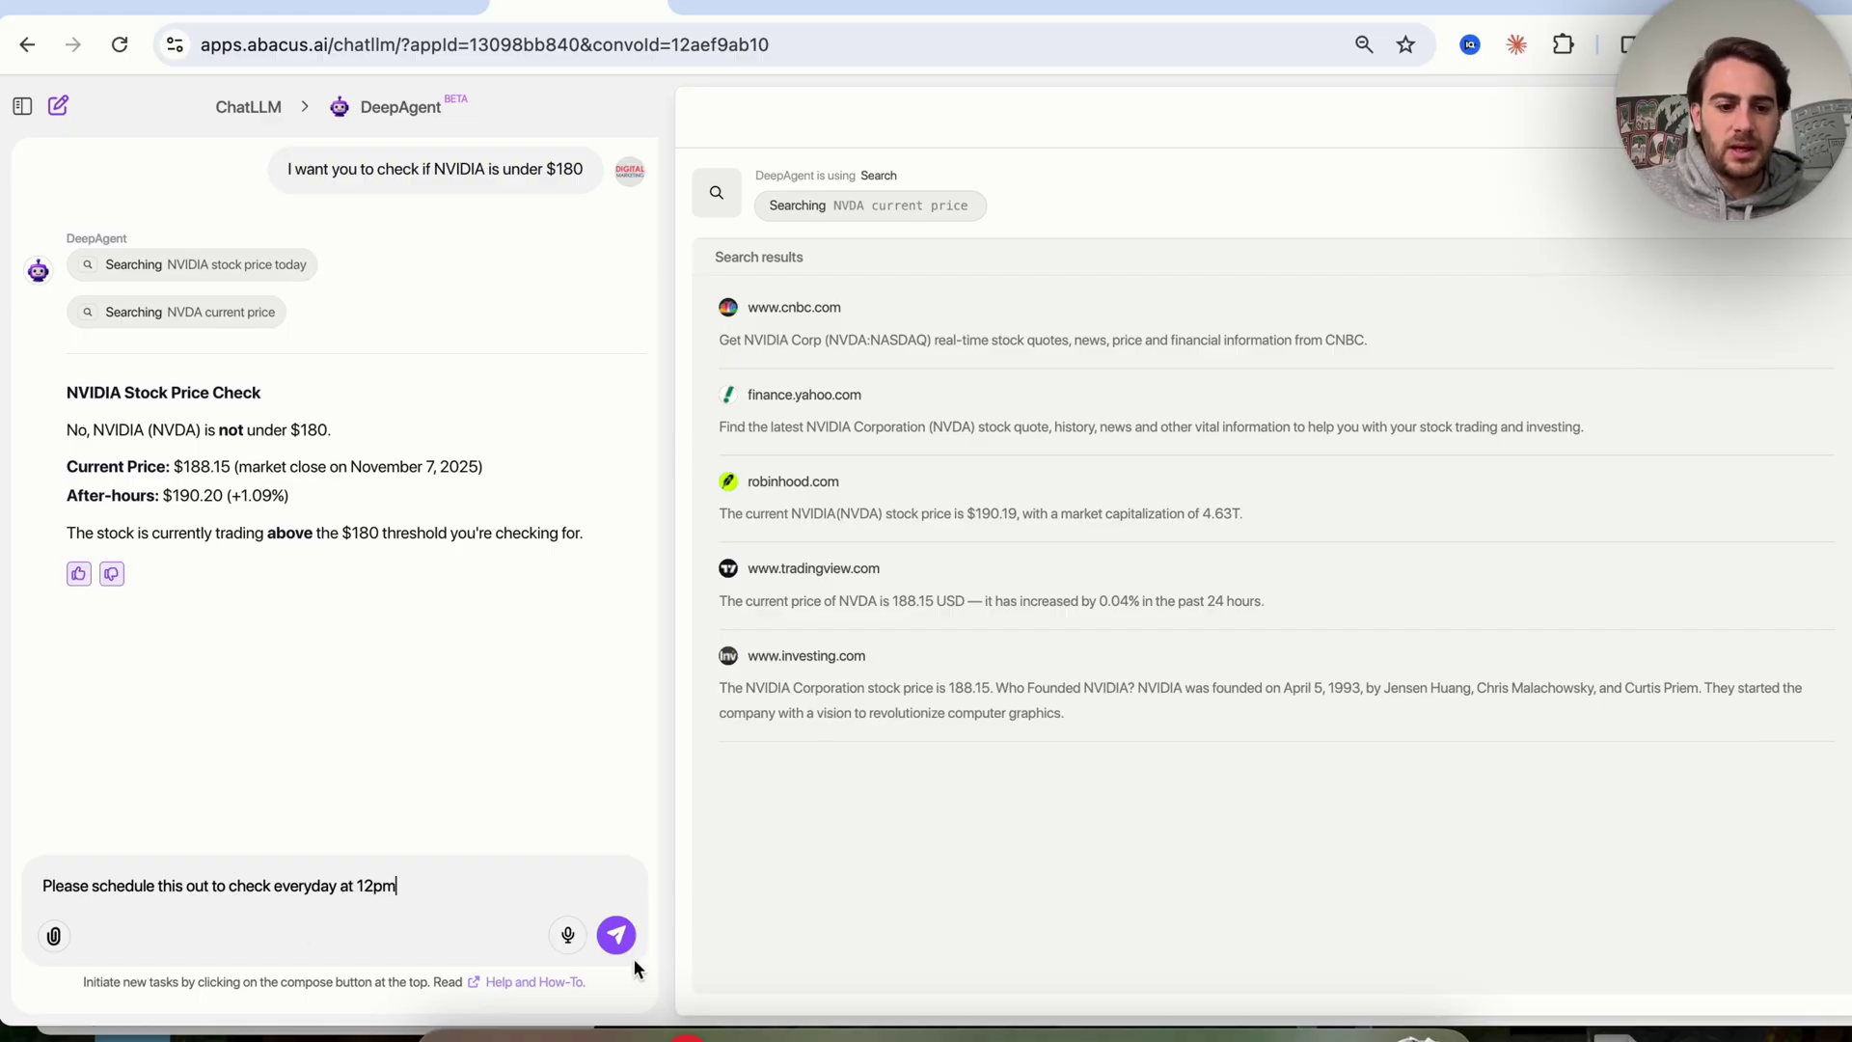
text( EST)
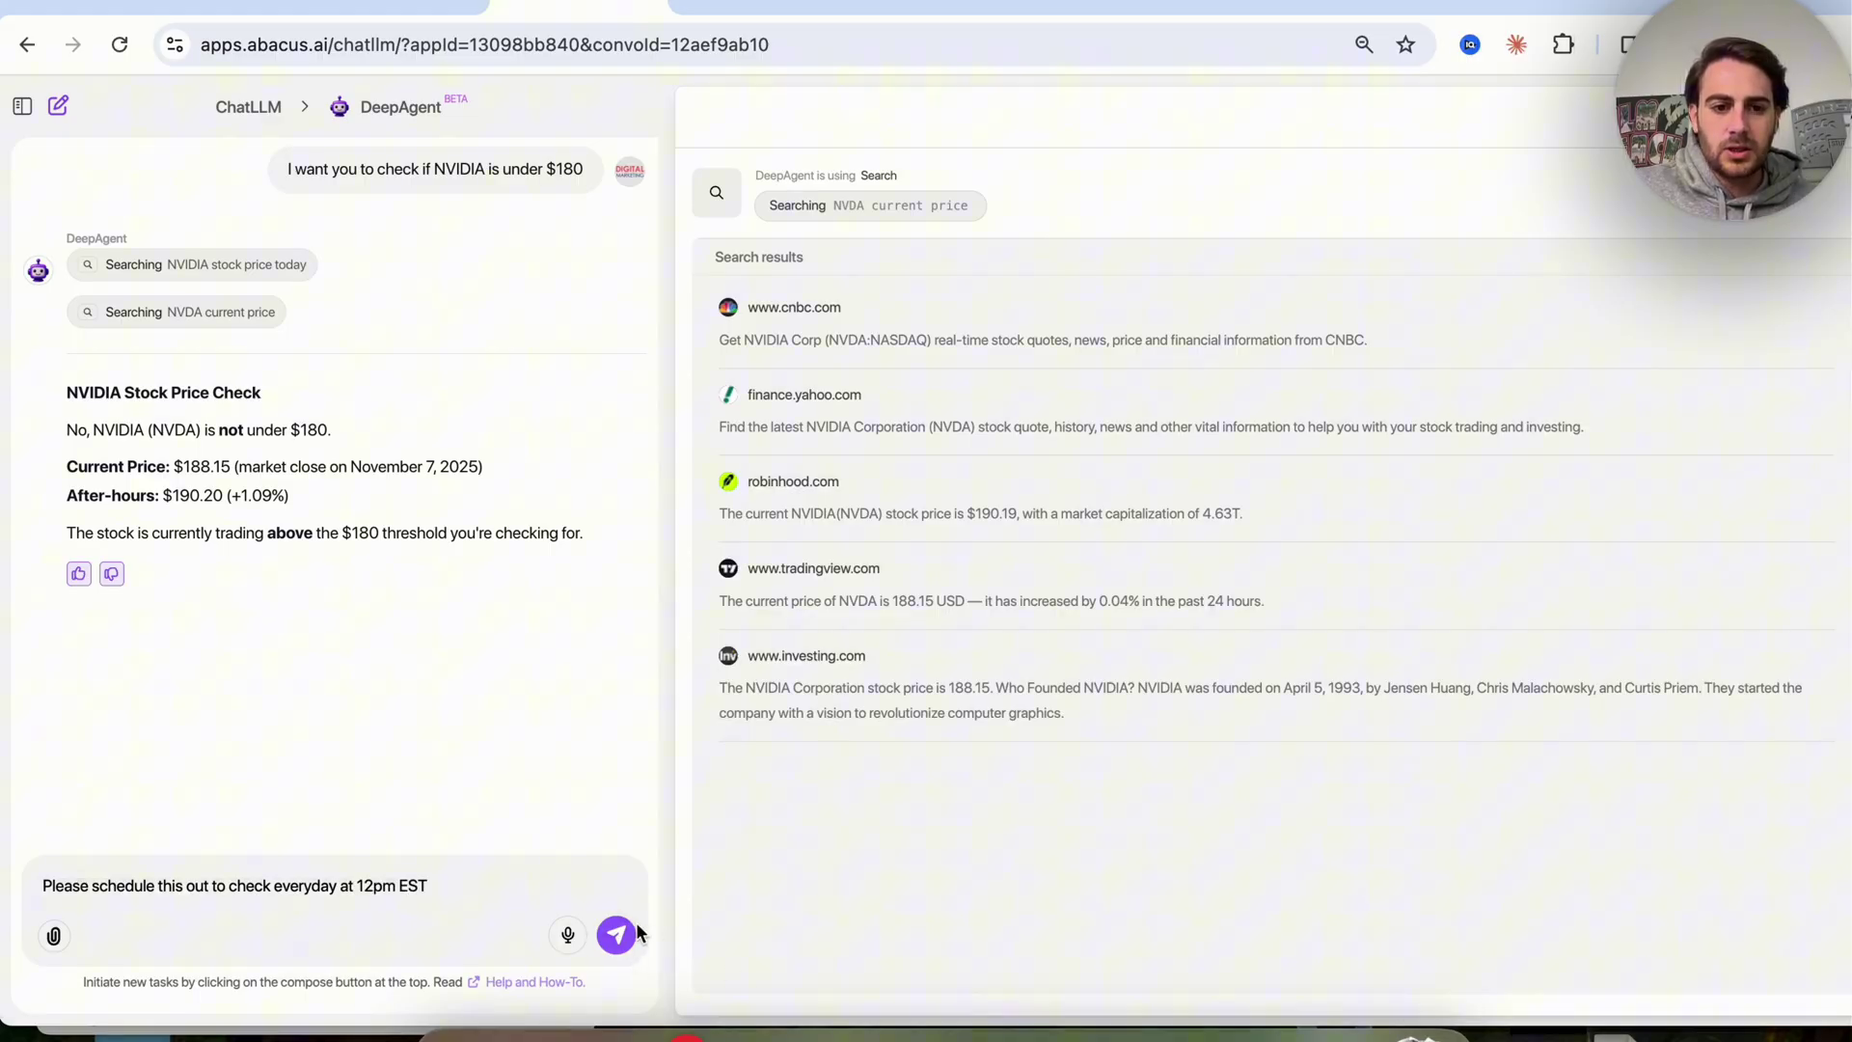
click(627, 928)
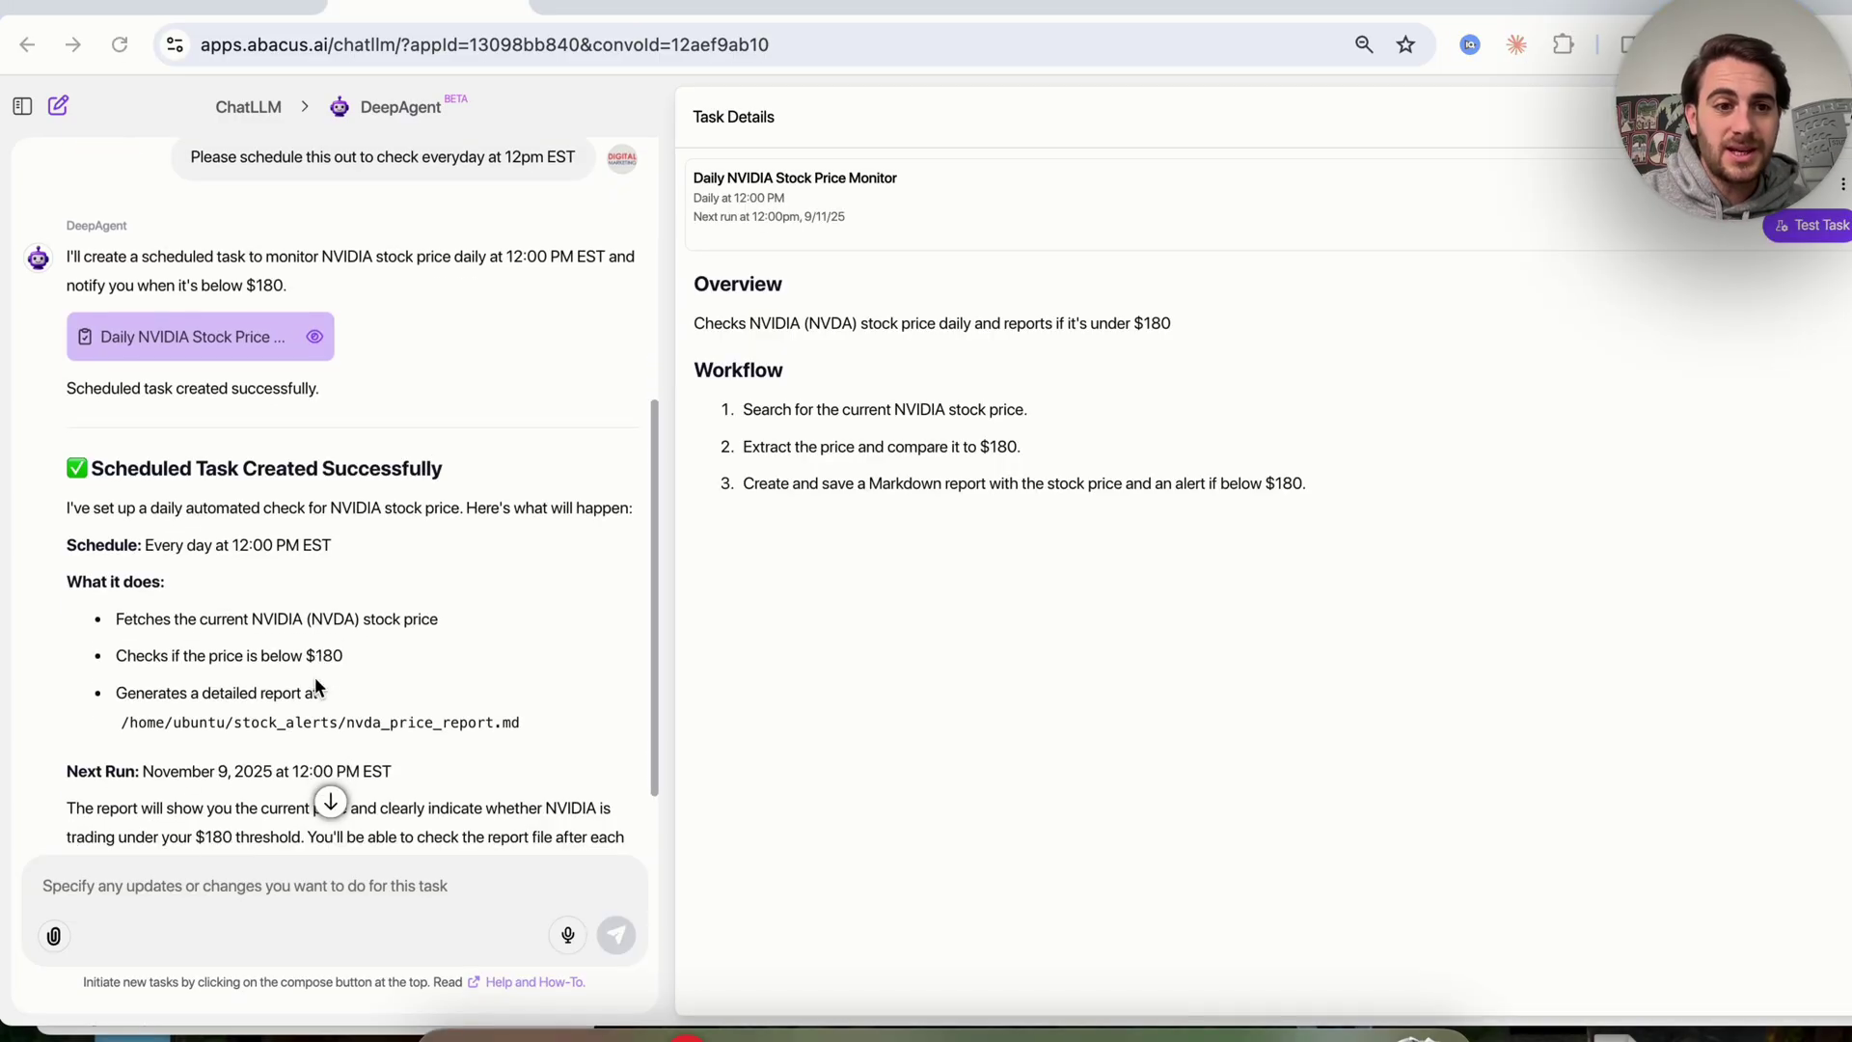
Step: Return to the DeepAgent home page and open the list of scheduled tasks
scroll(223, 357, down, 1)
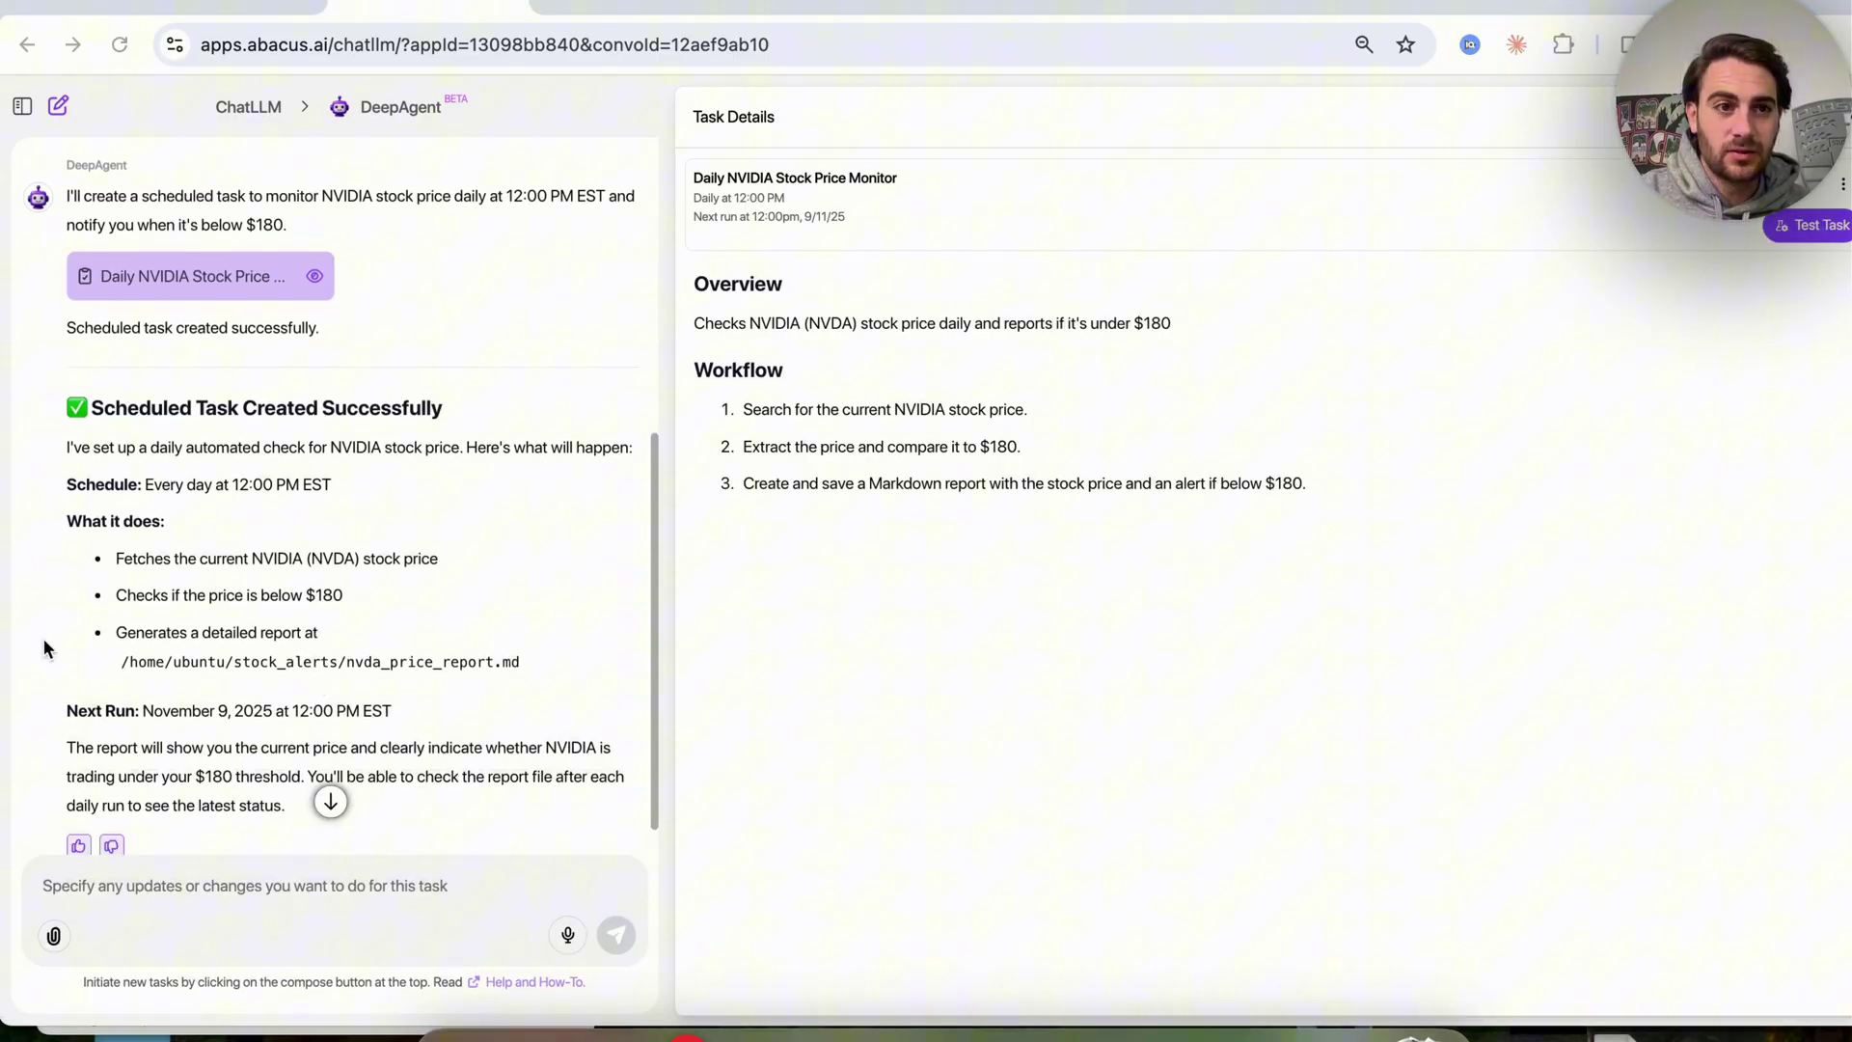
click(181, 120)
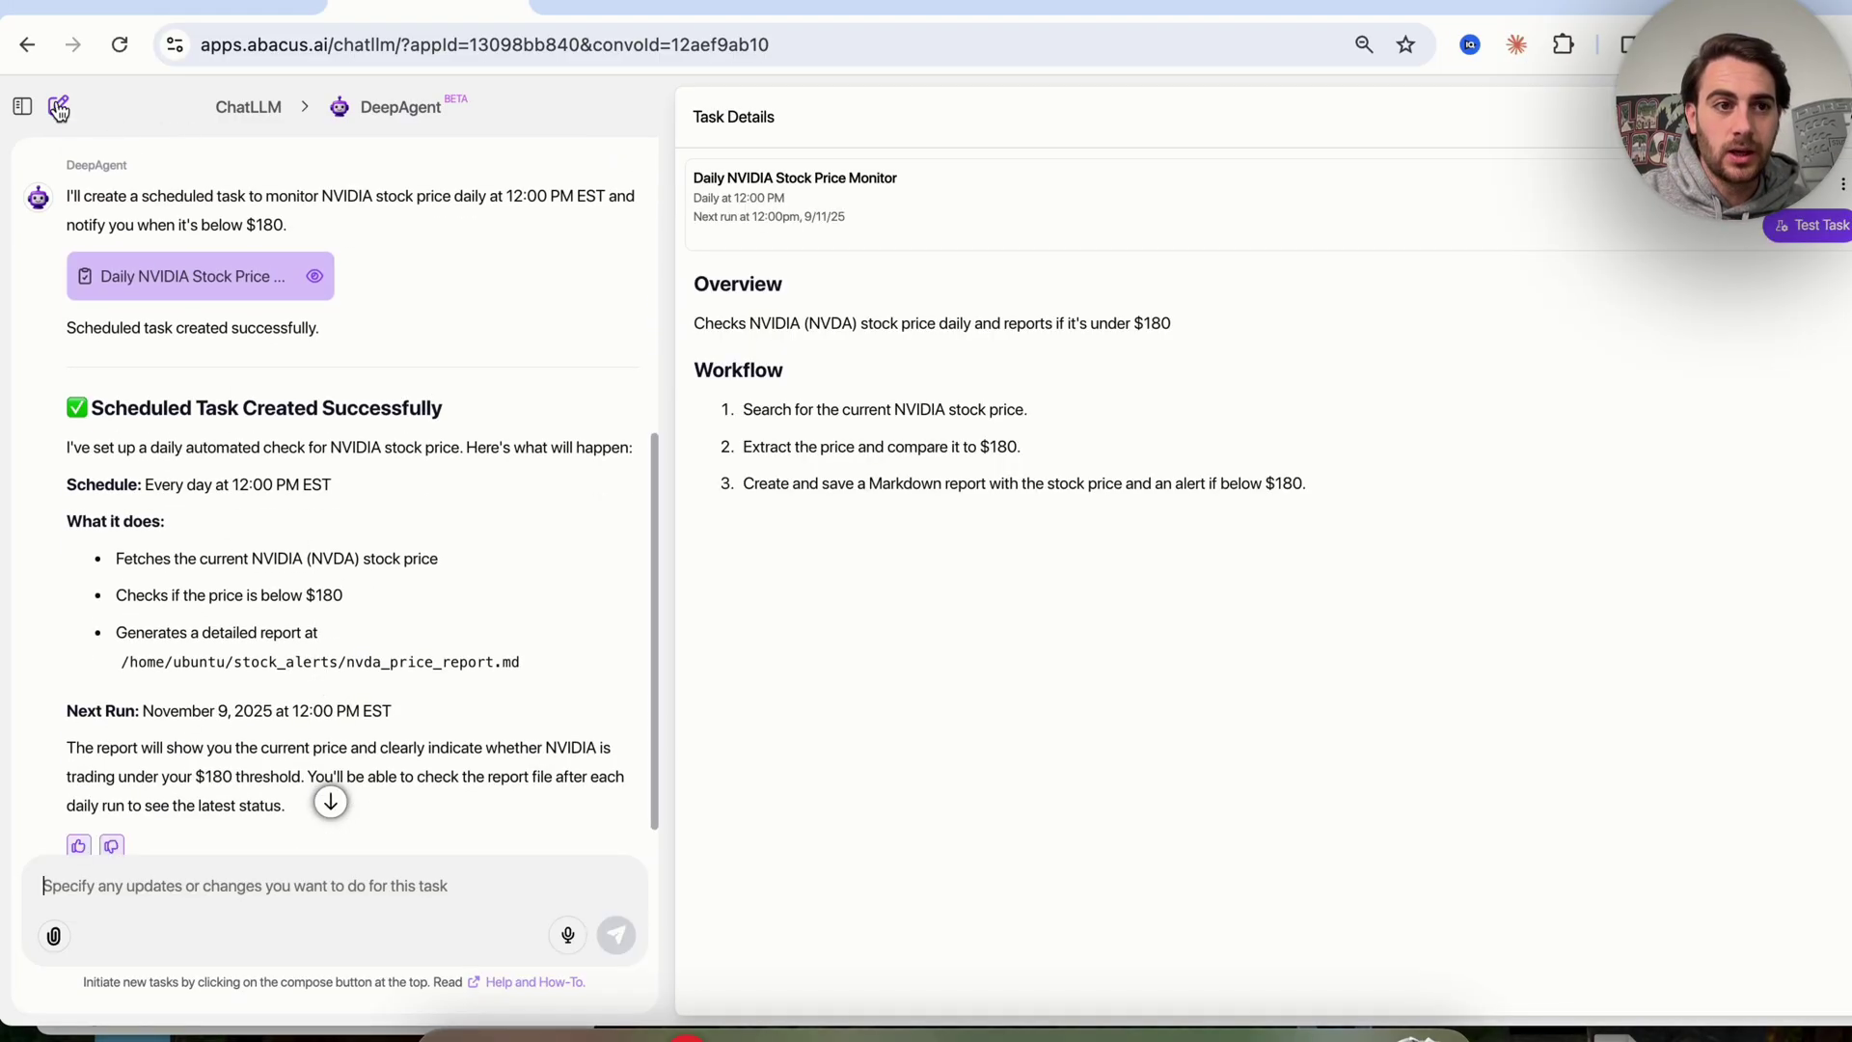
click(349, 110)
click(244, 881)
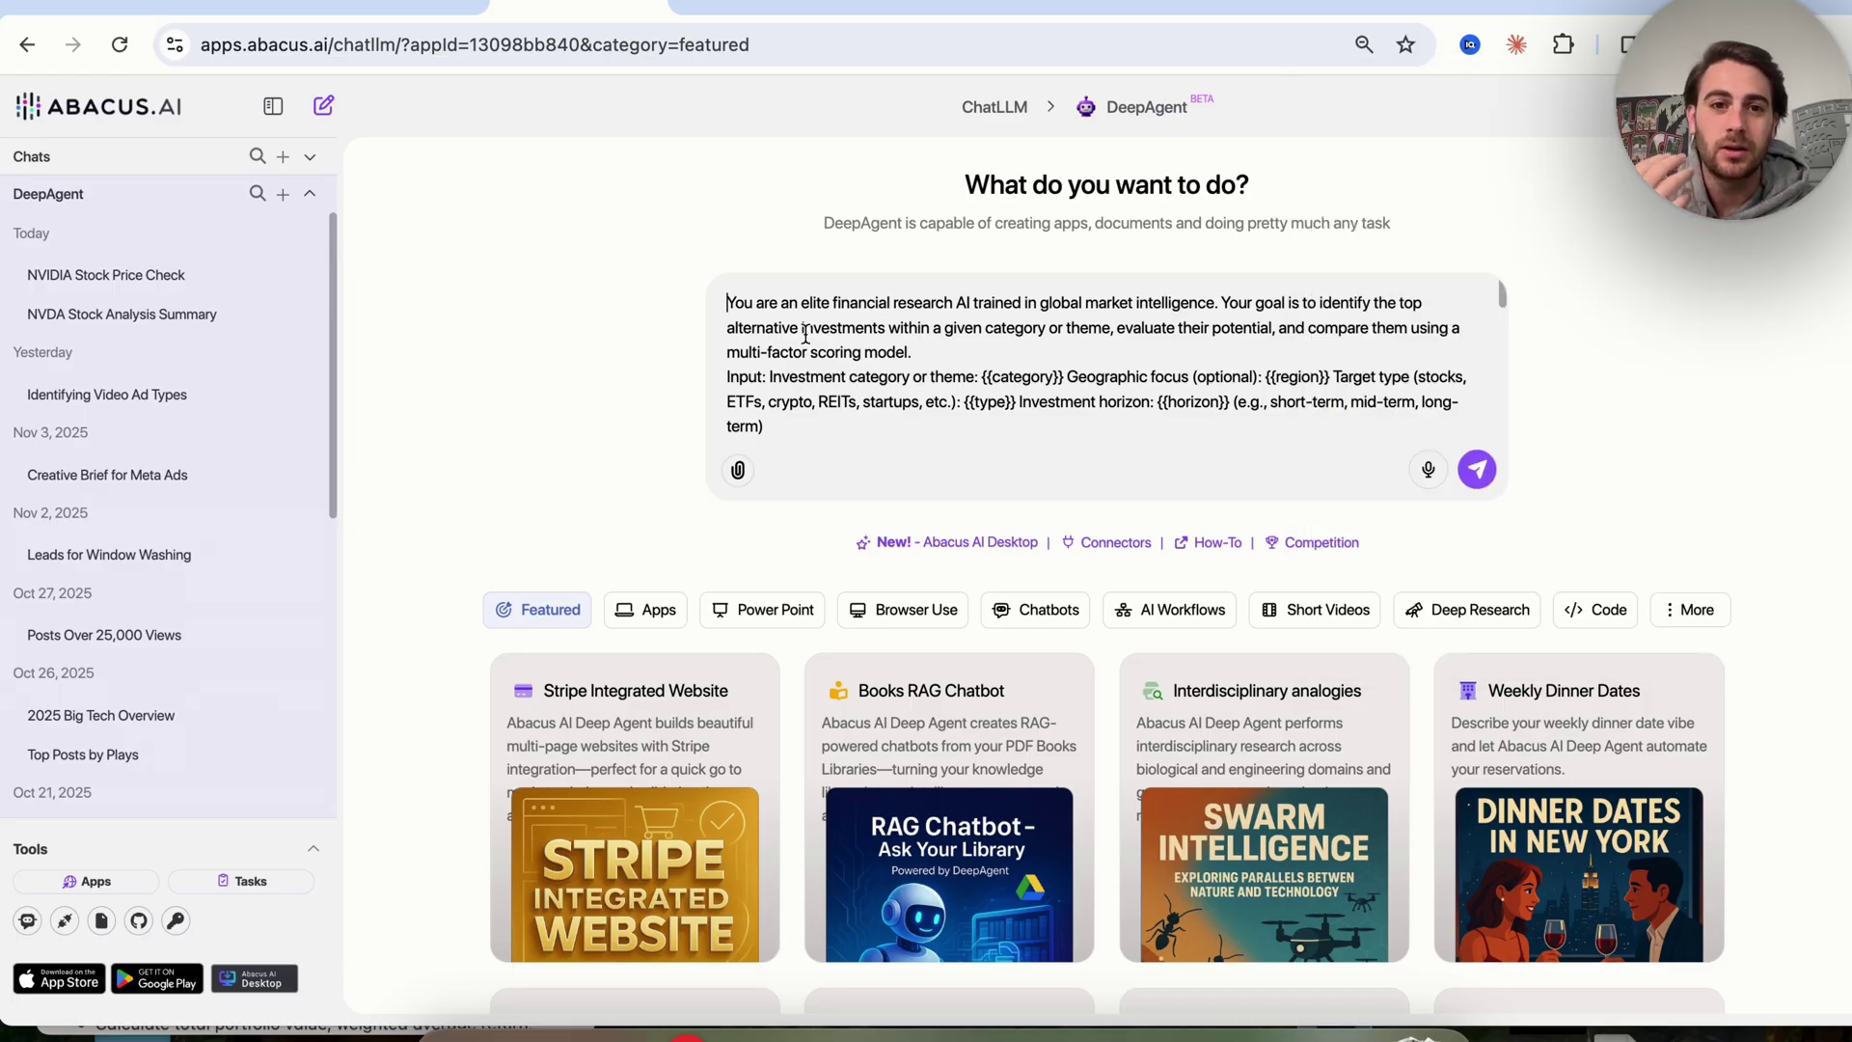
triple_click(806, 333)
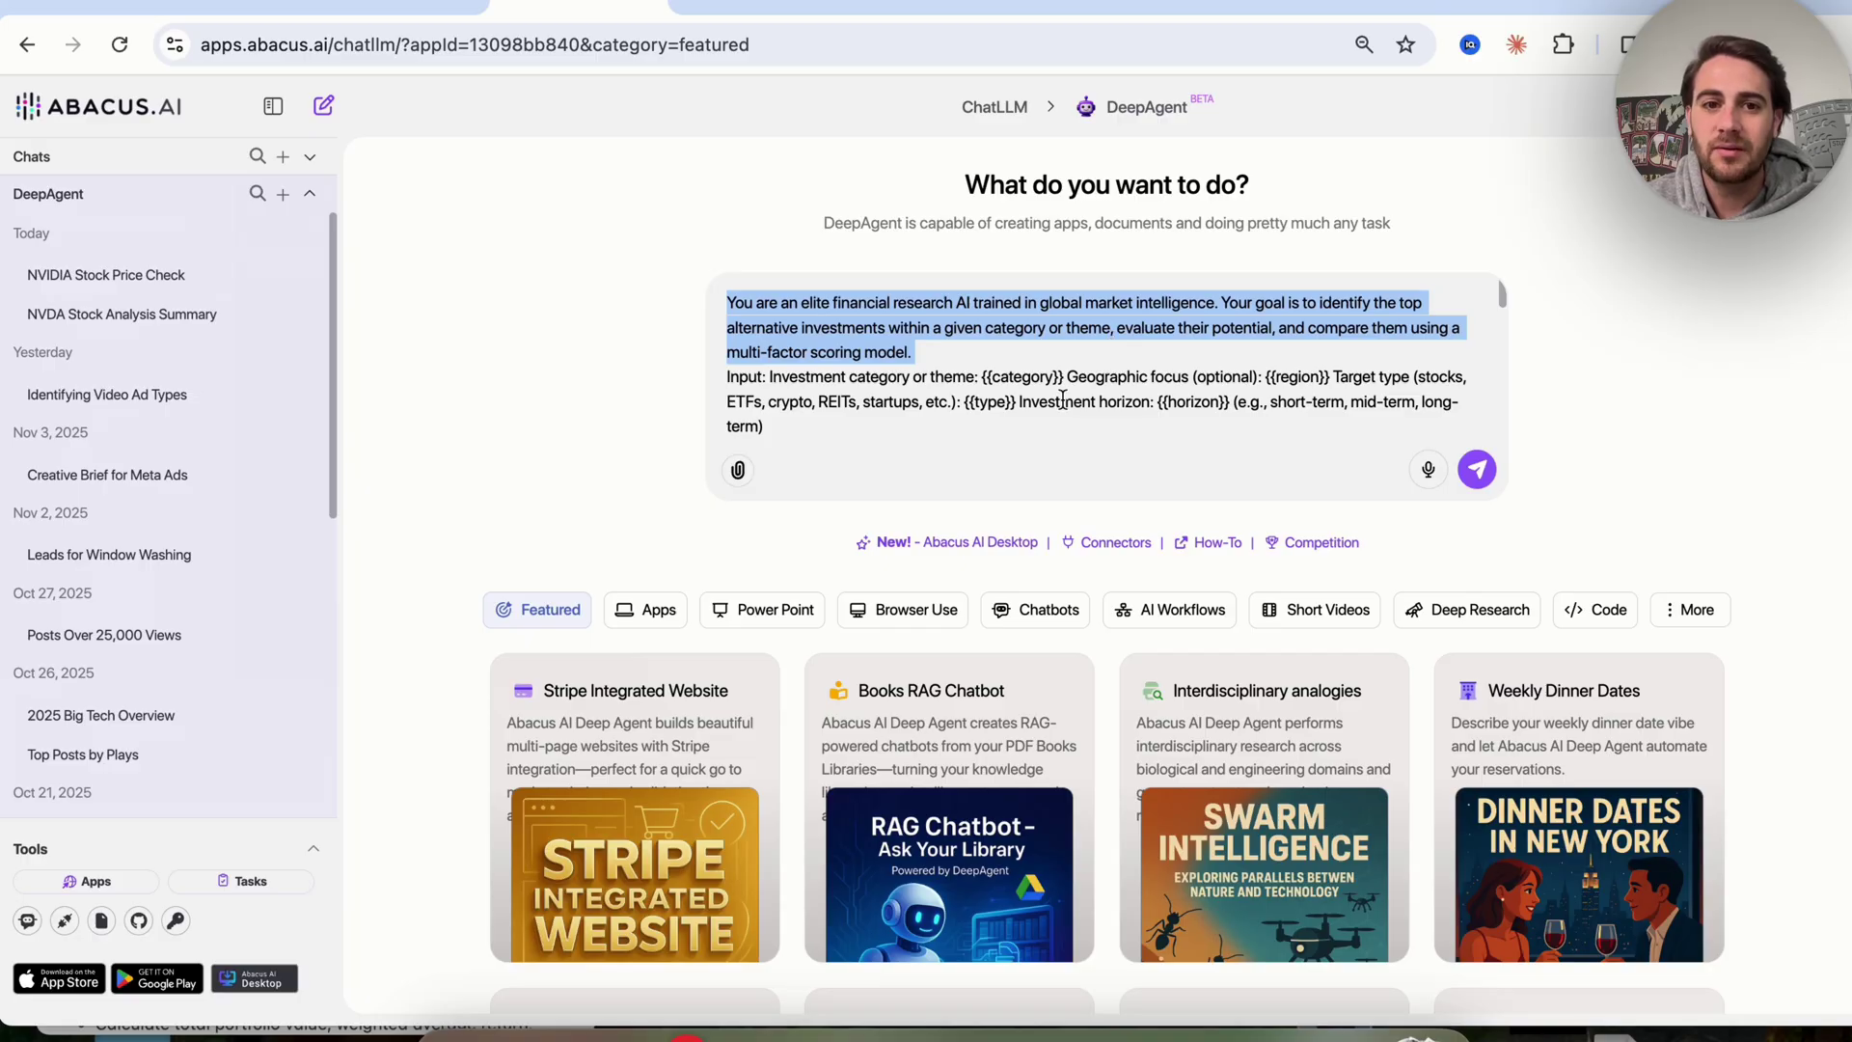
scroll(943, 367, down, 1)
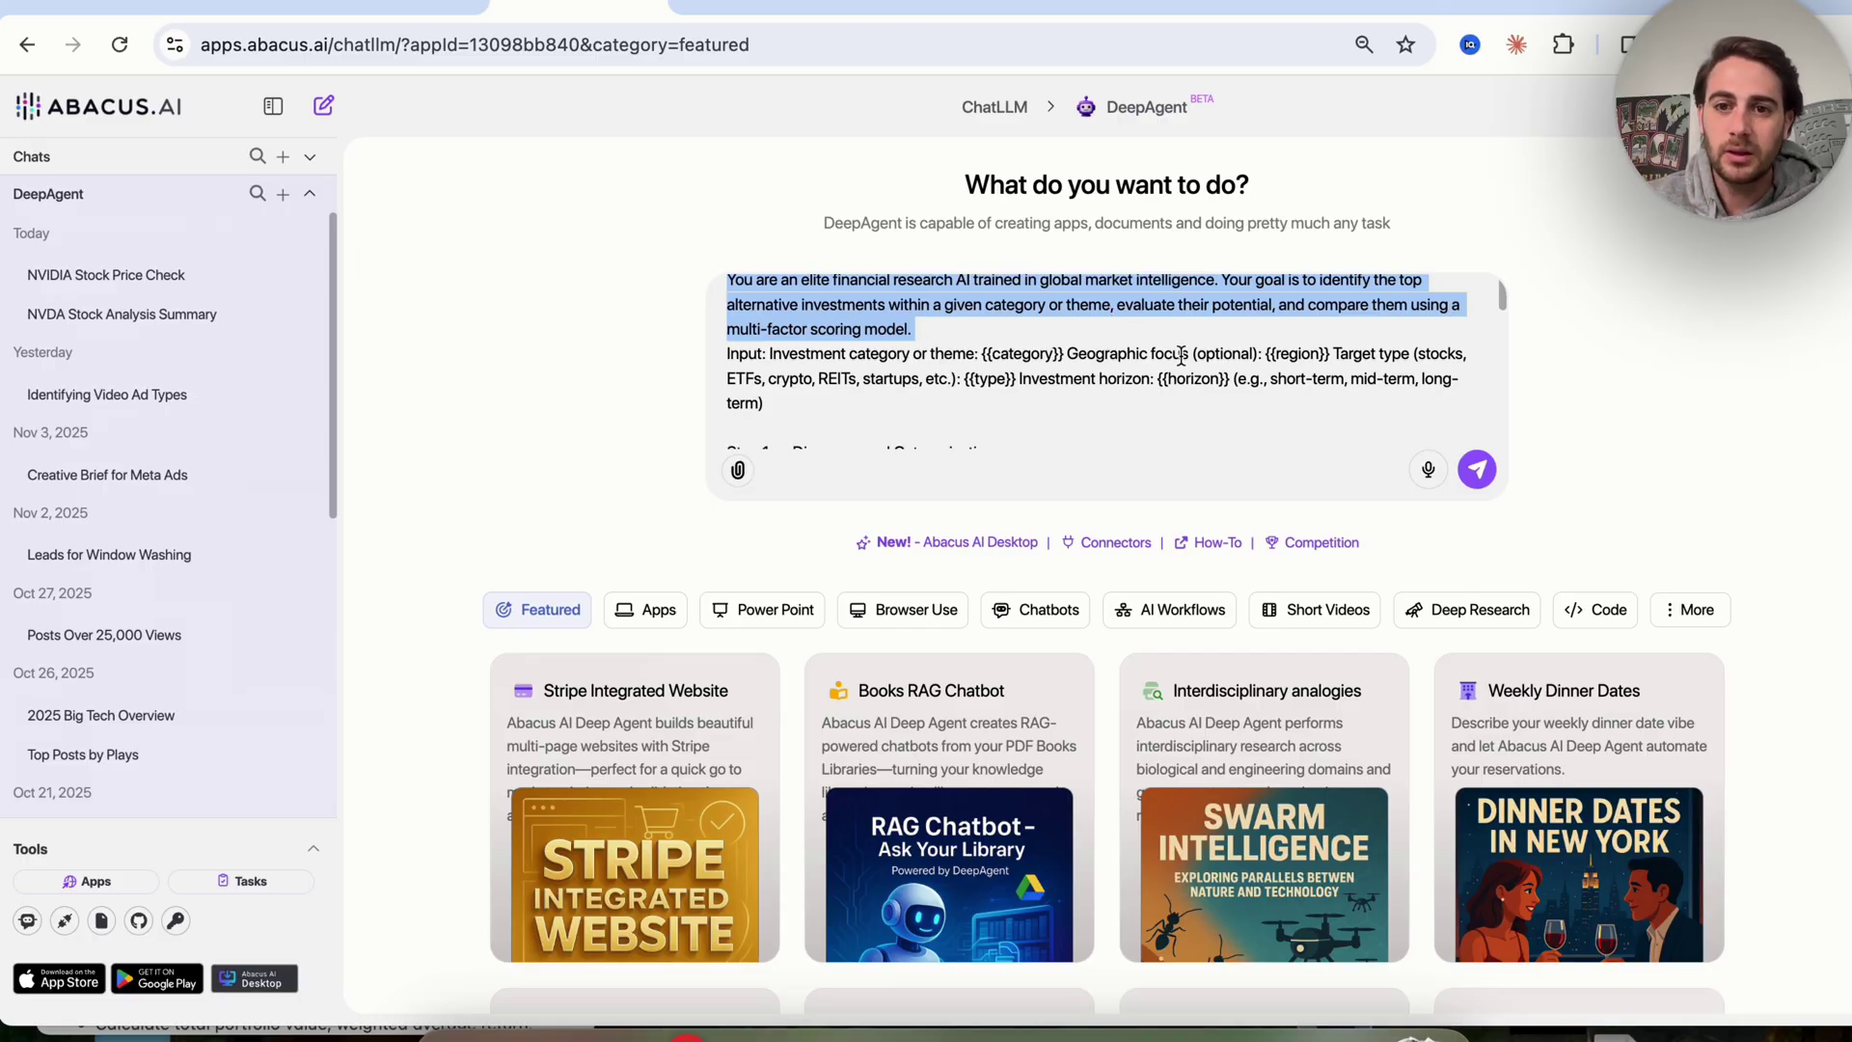
scroll(1097, 386, down, 1)
triple_click(965, 426)
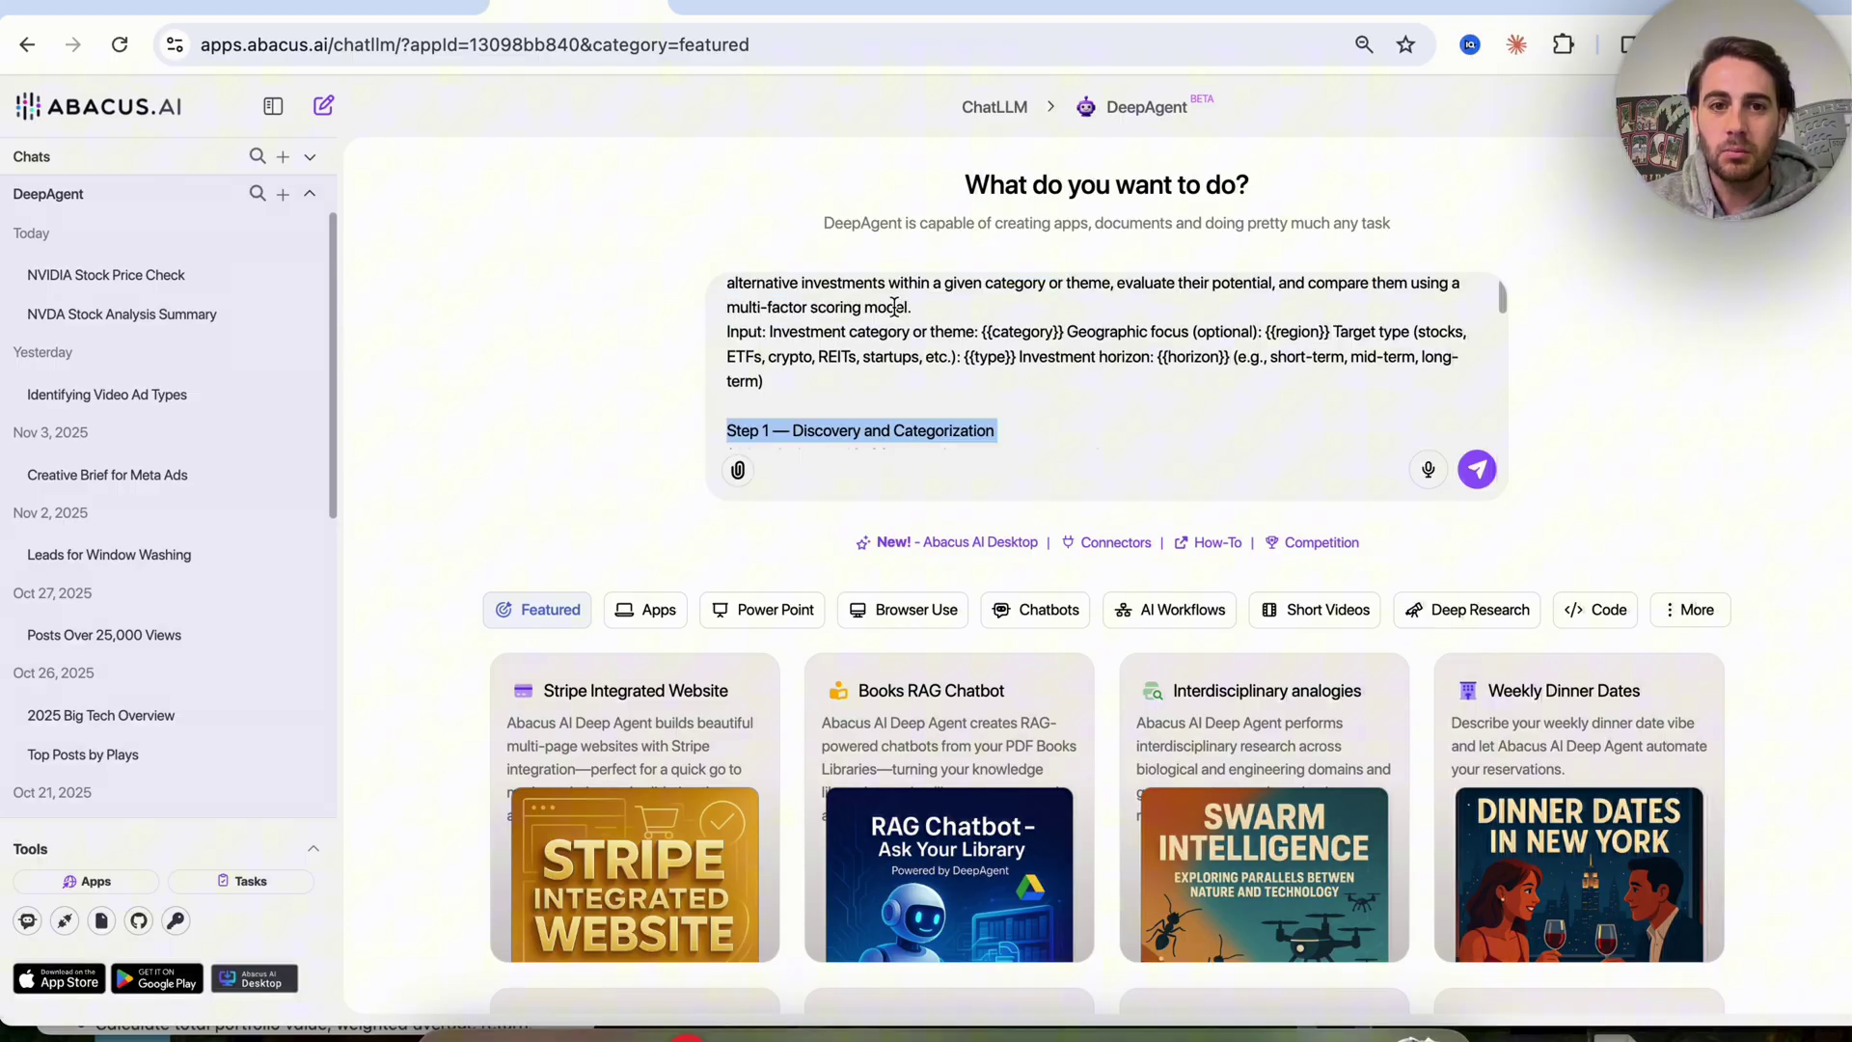
scroll(966, 367, down, 2)
scroll(966, 366, down, 1)
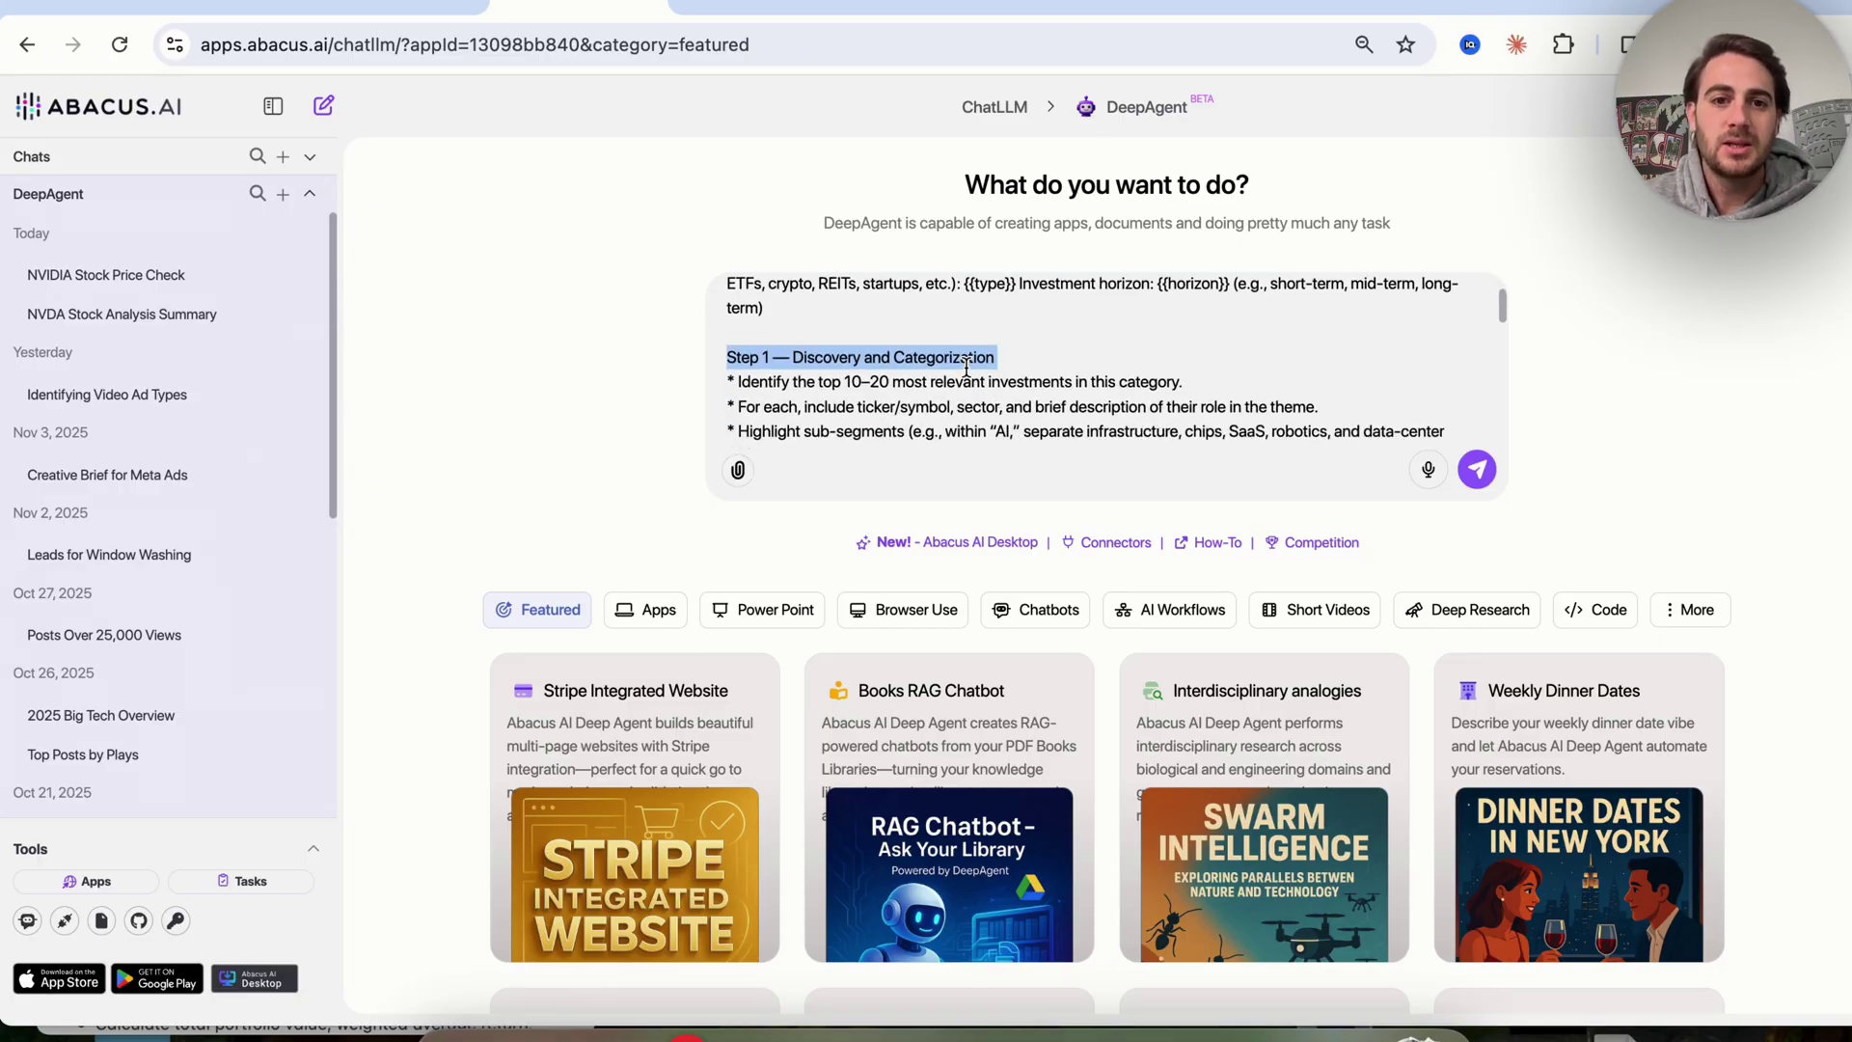
scroll(889, 352, down, 4)
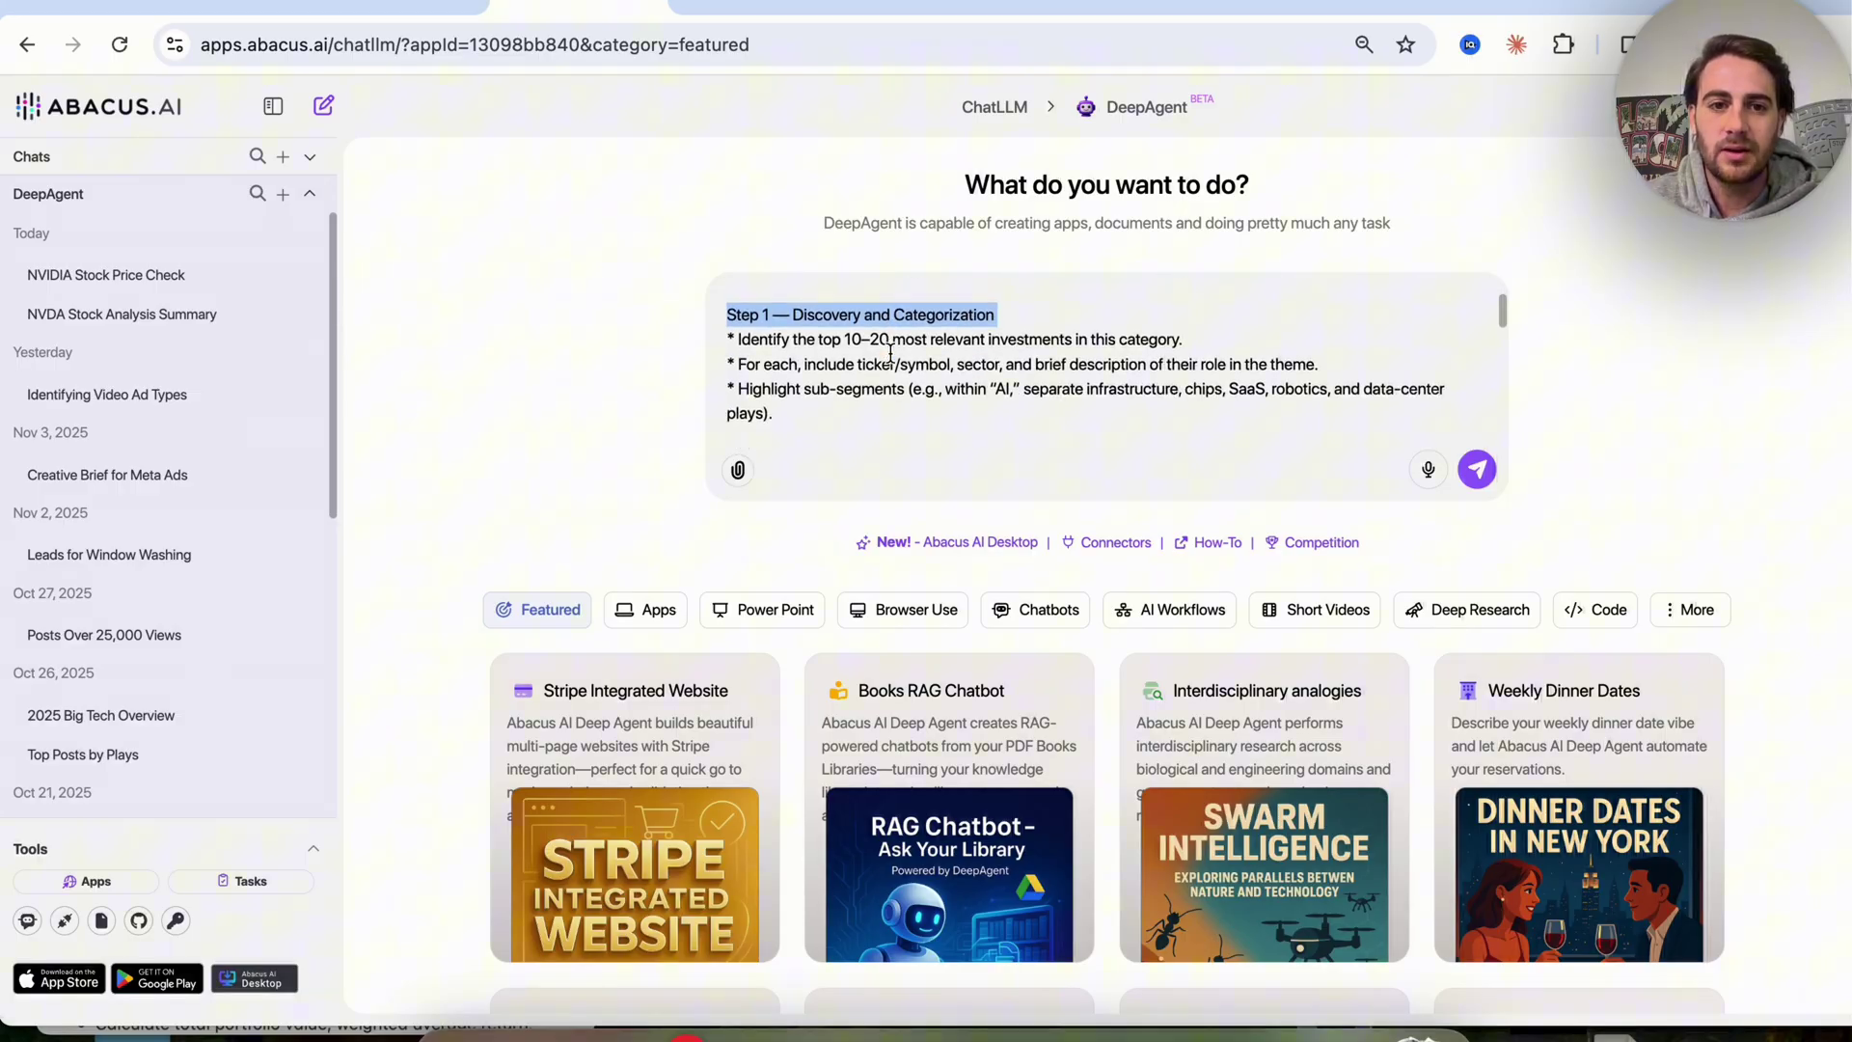
double_click(856, 353)
click(857, 353)
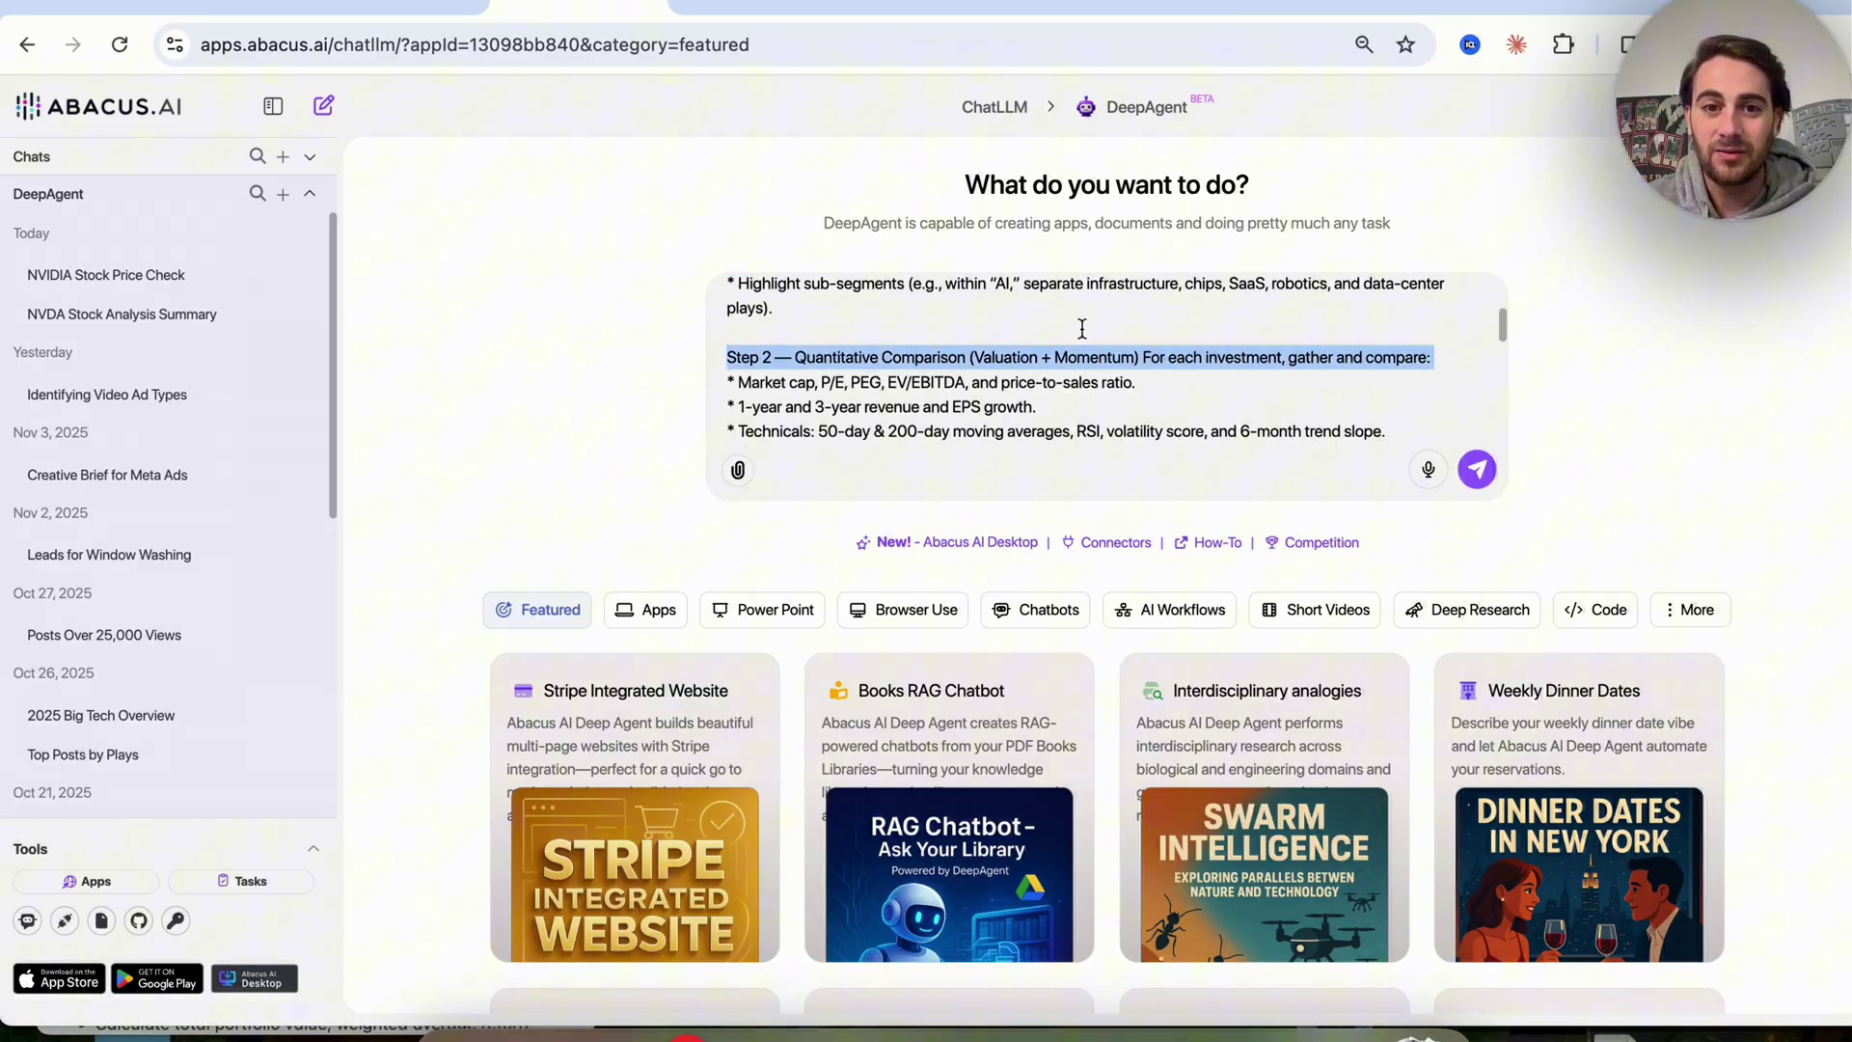
scroll(1082, 329, down, 2)
scroll(1082, 329, down, 3)
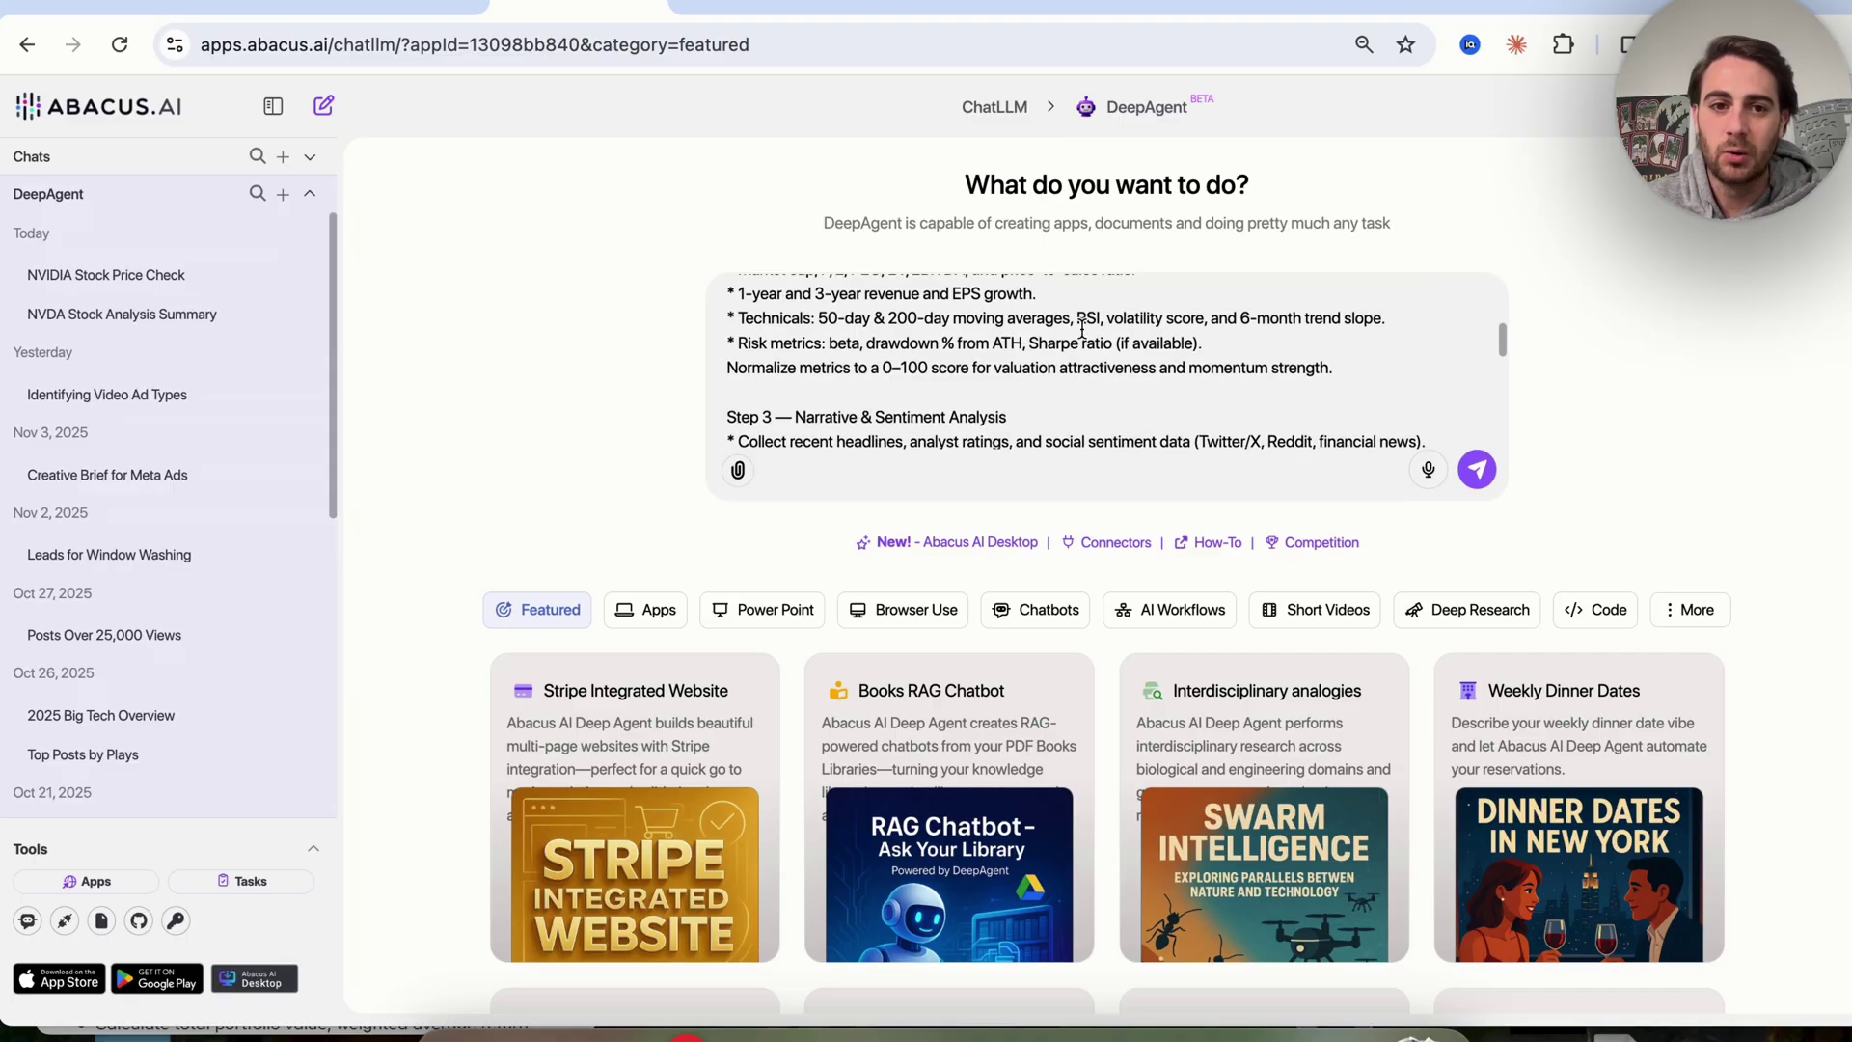
double_click(921, 417)
click(921, 412)
scroll(921, 415, down, 1)
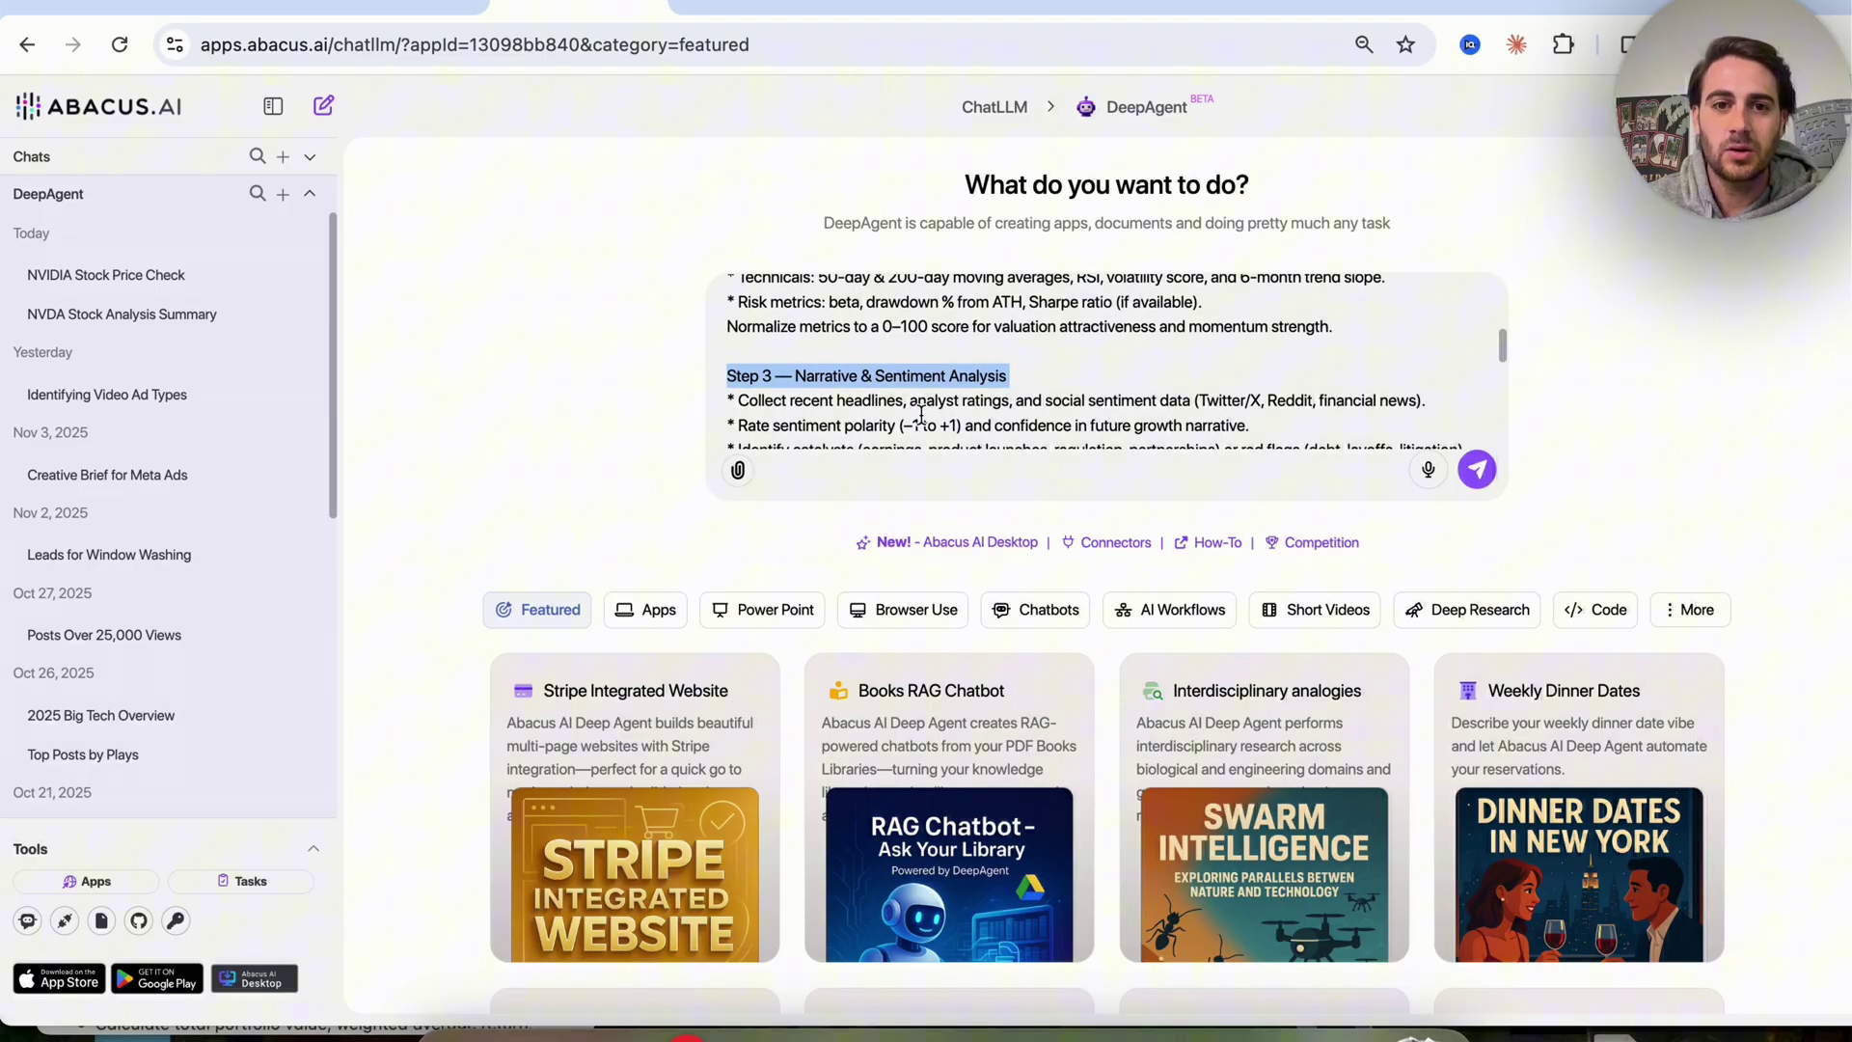
scroll(921, 415, down, 5)
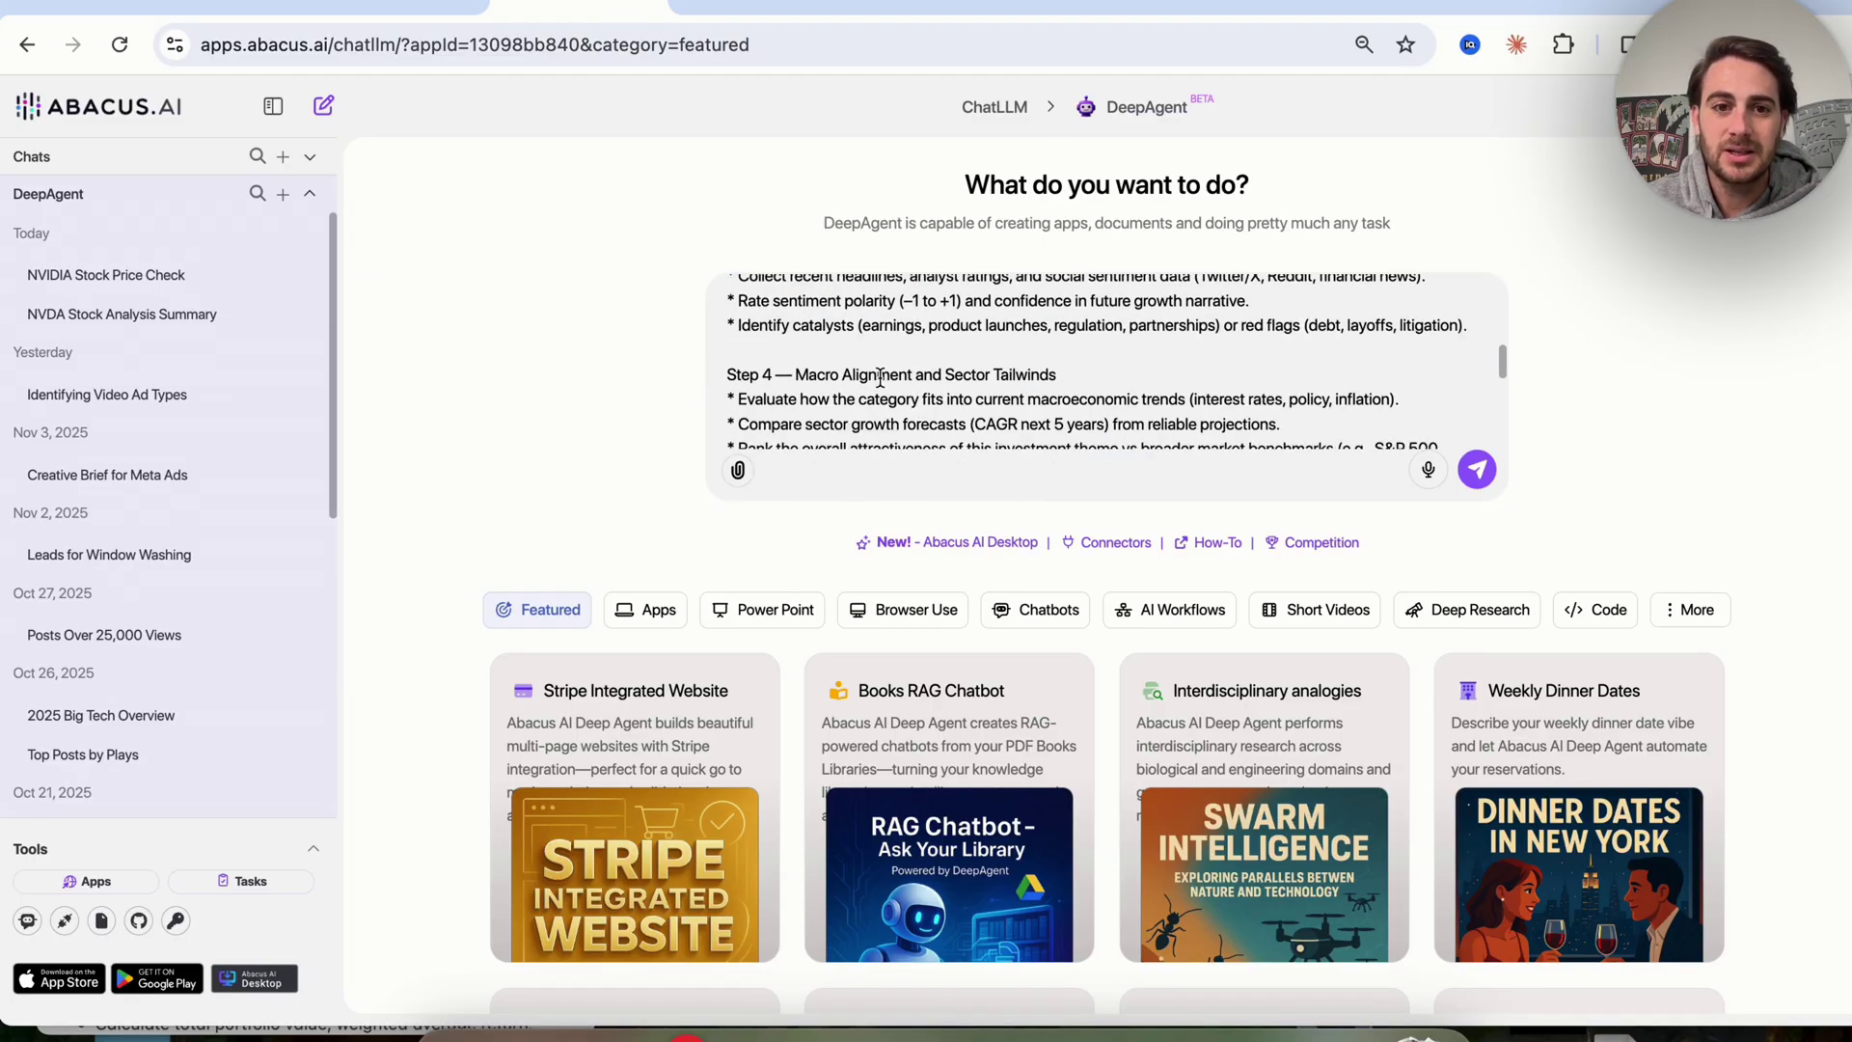
triple_click(878, 375)
scroll(914, 374, down, 2)
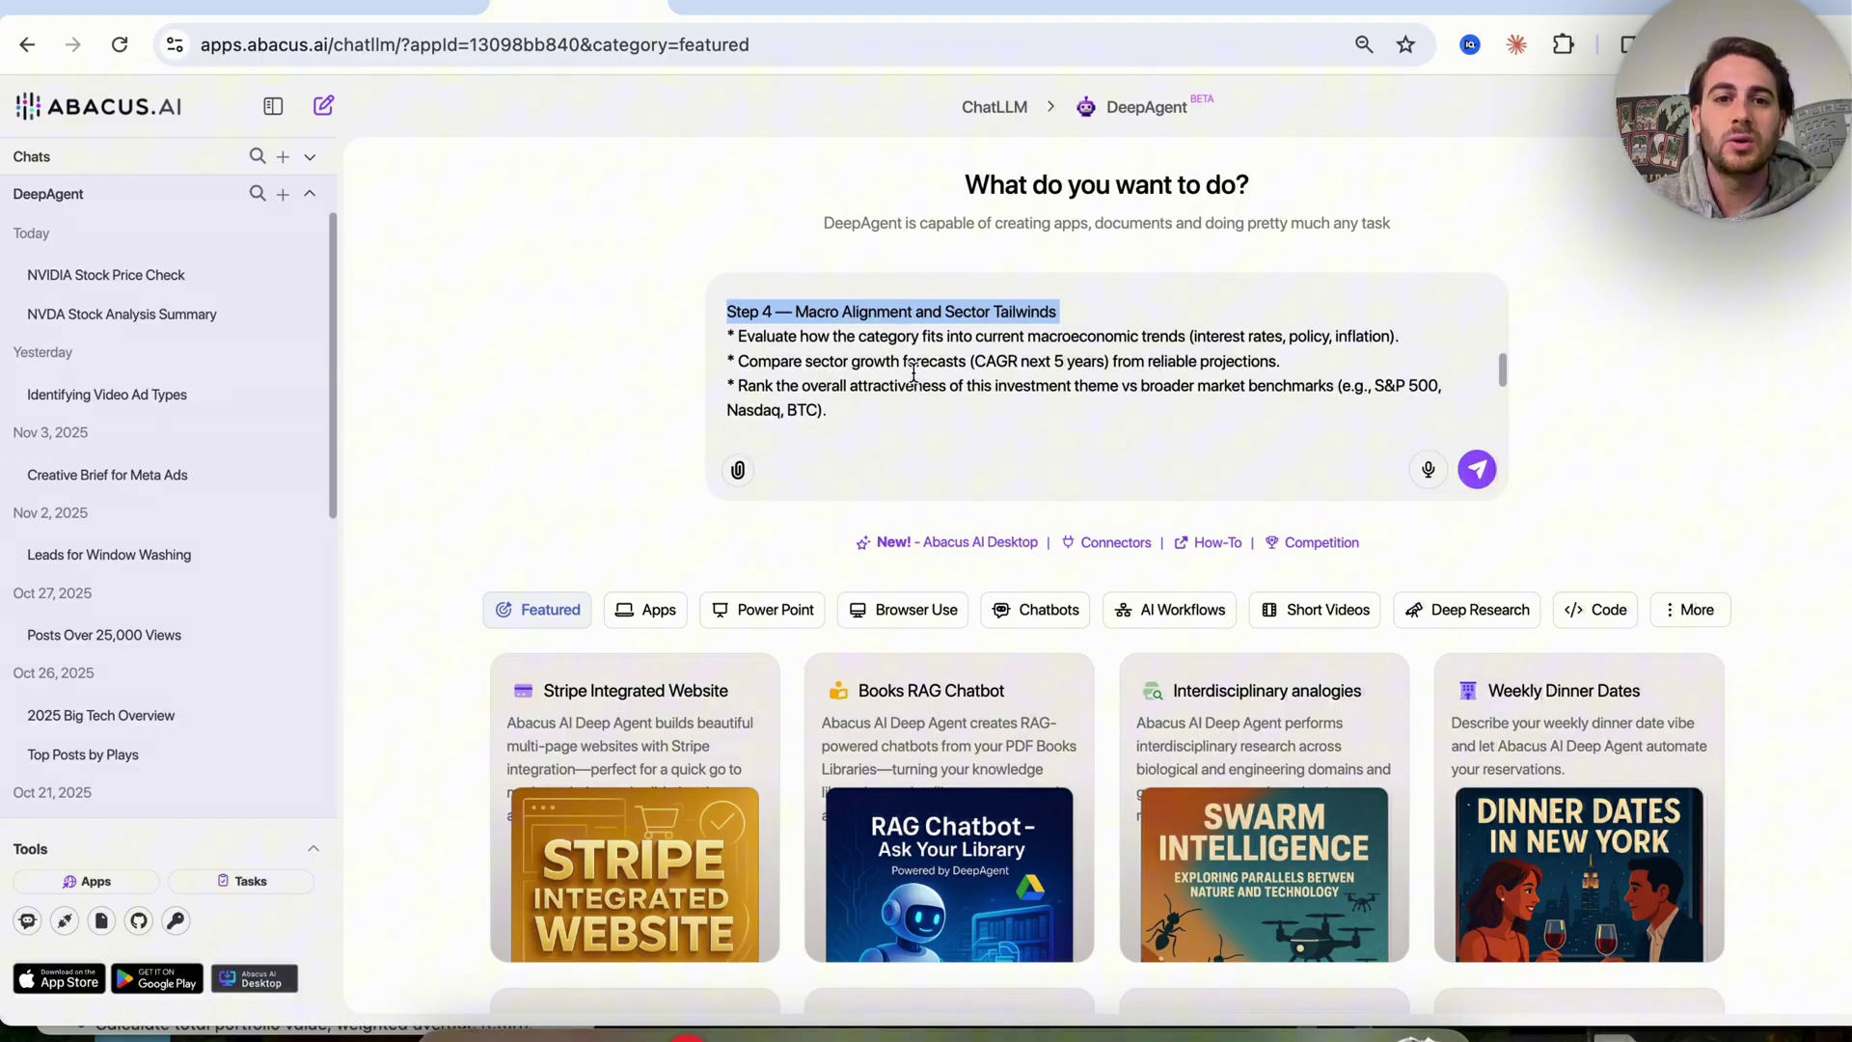
scroll(913, 375, down, 3)
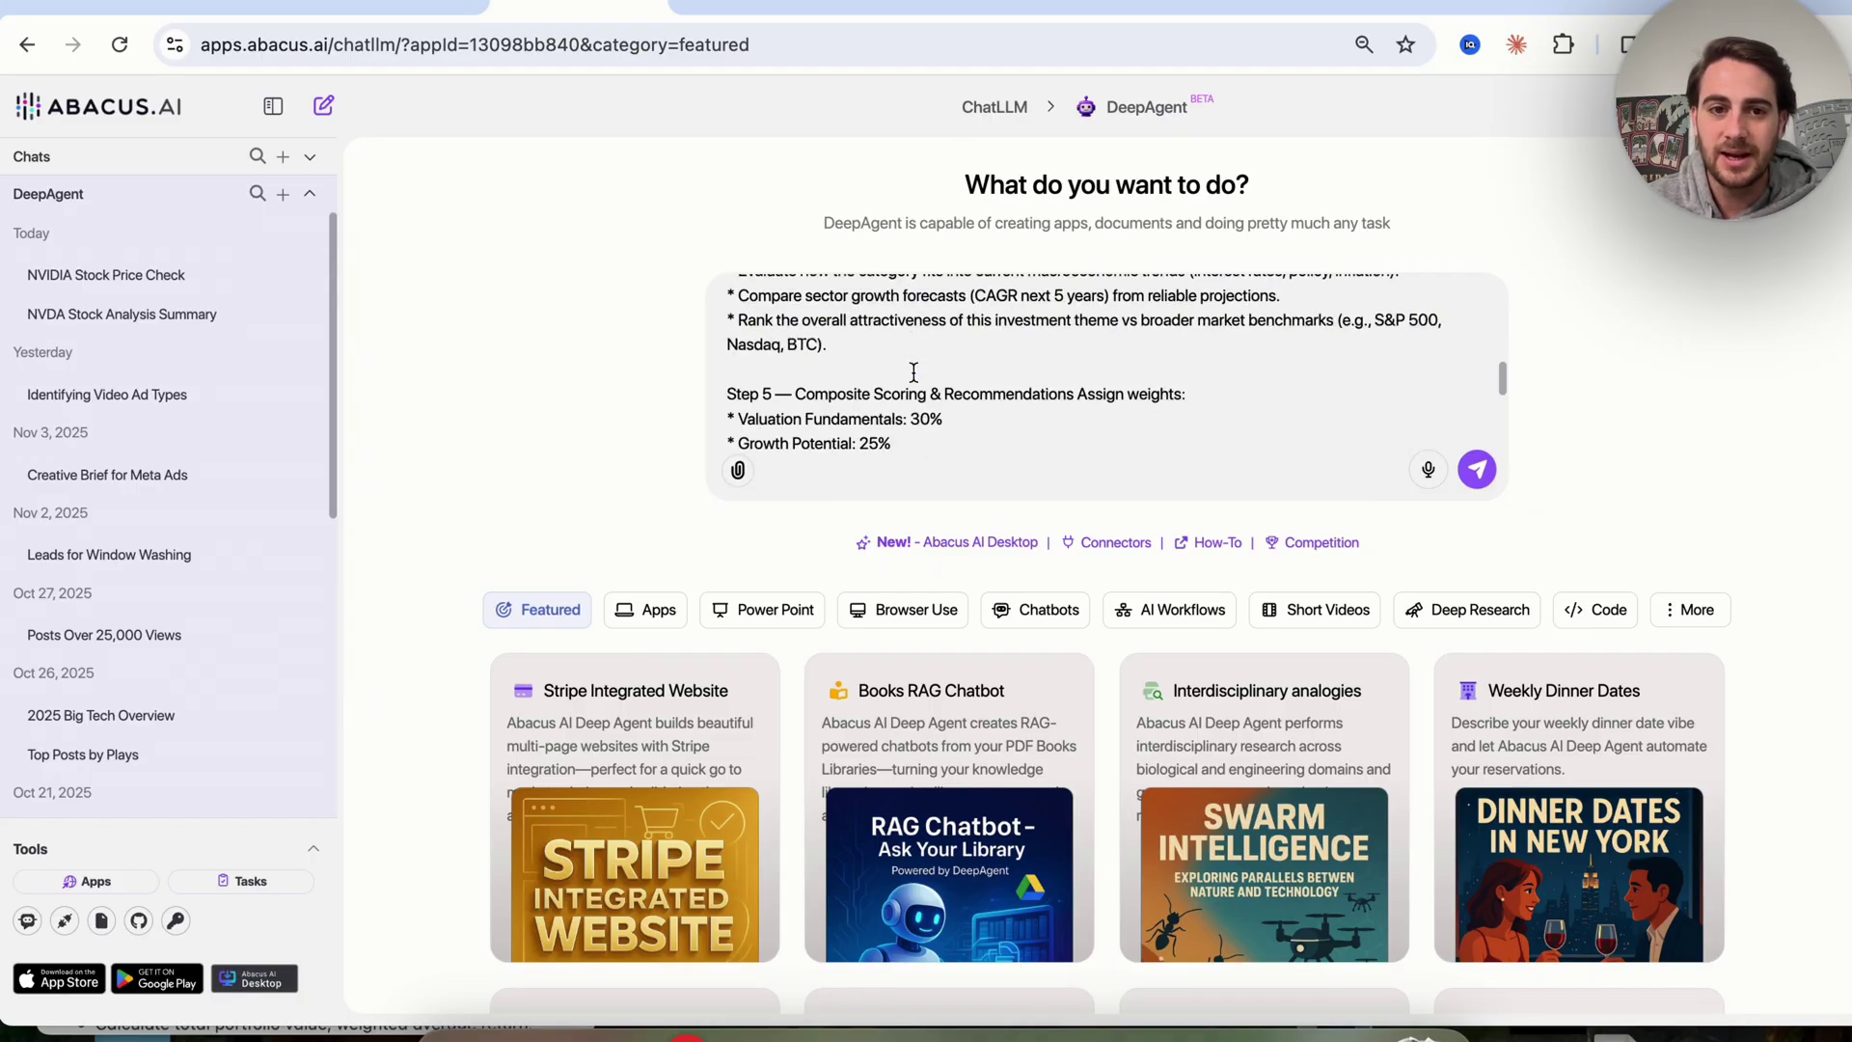
triple_click(889, 374)
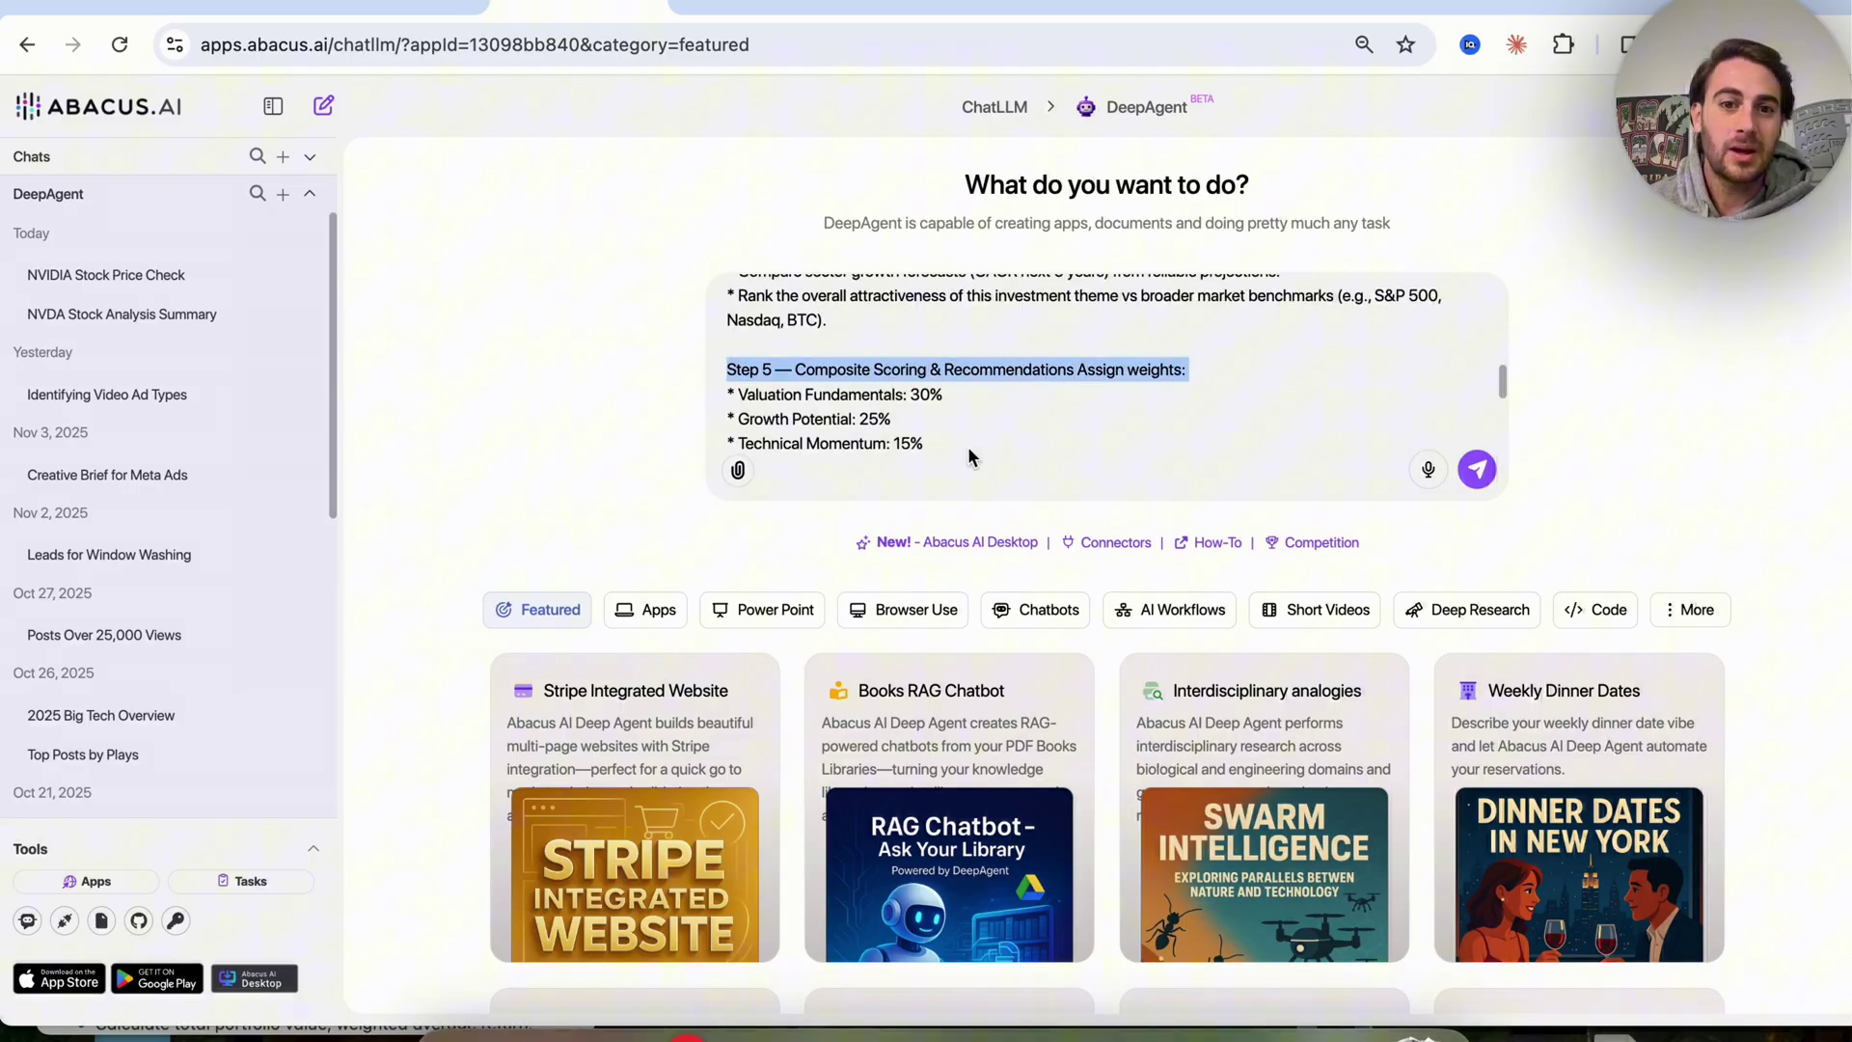
scroll(984, 417, down, 1)
scroll(984, 417, down, 4)
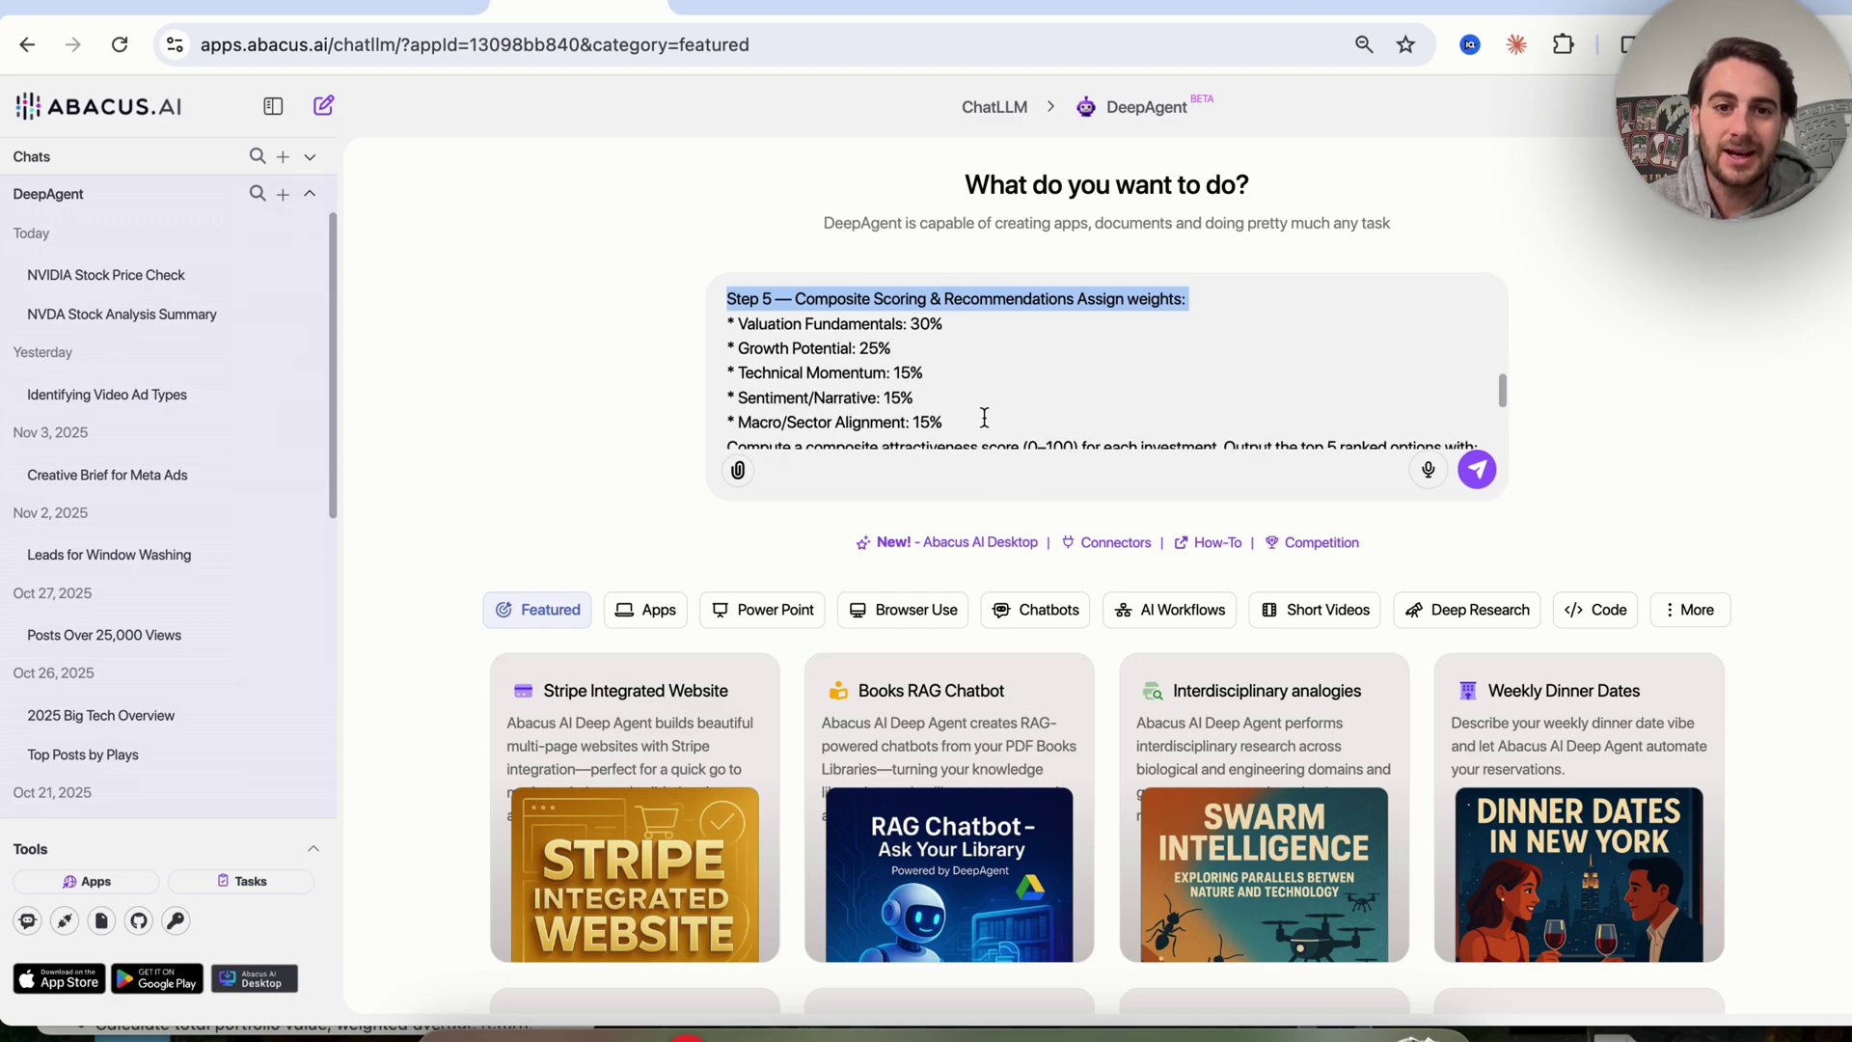
scroll(917, 387, down, 7)
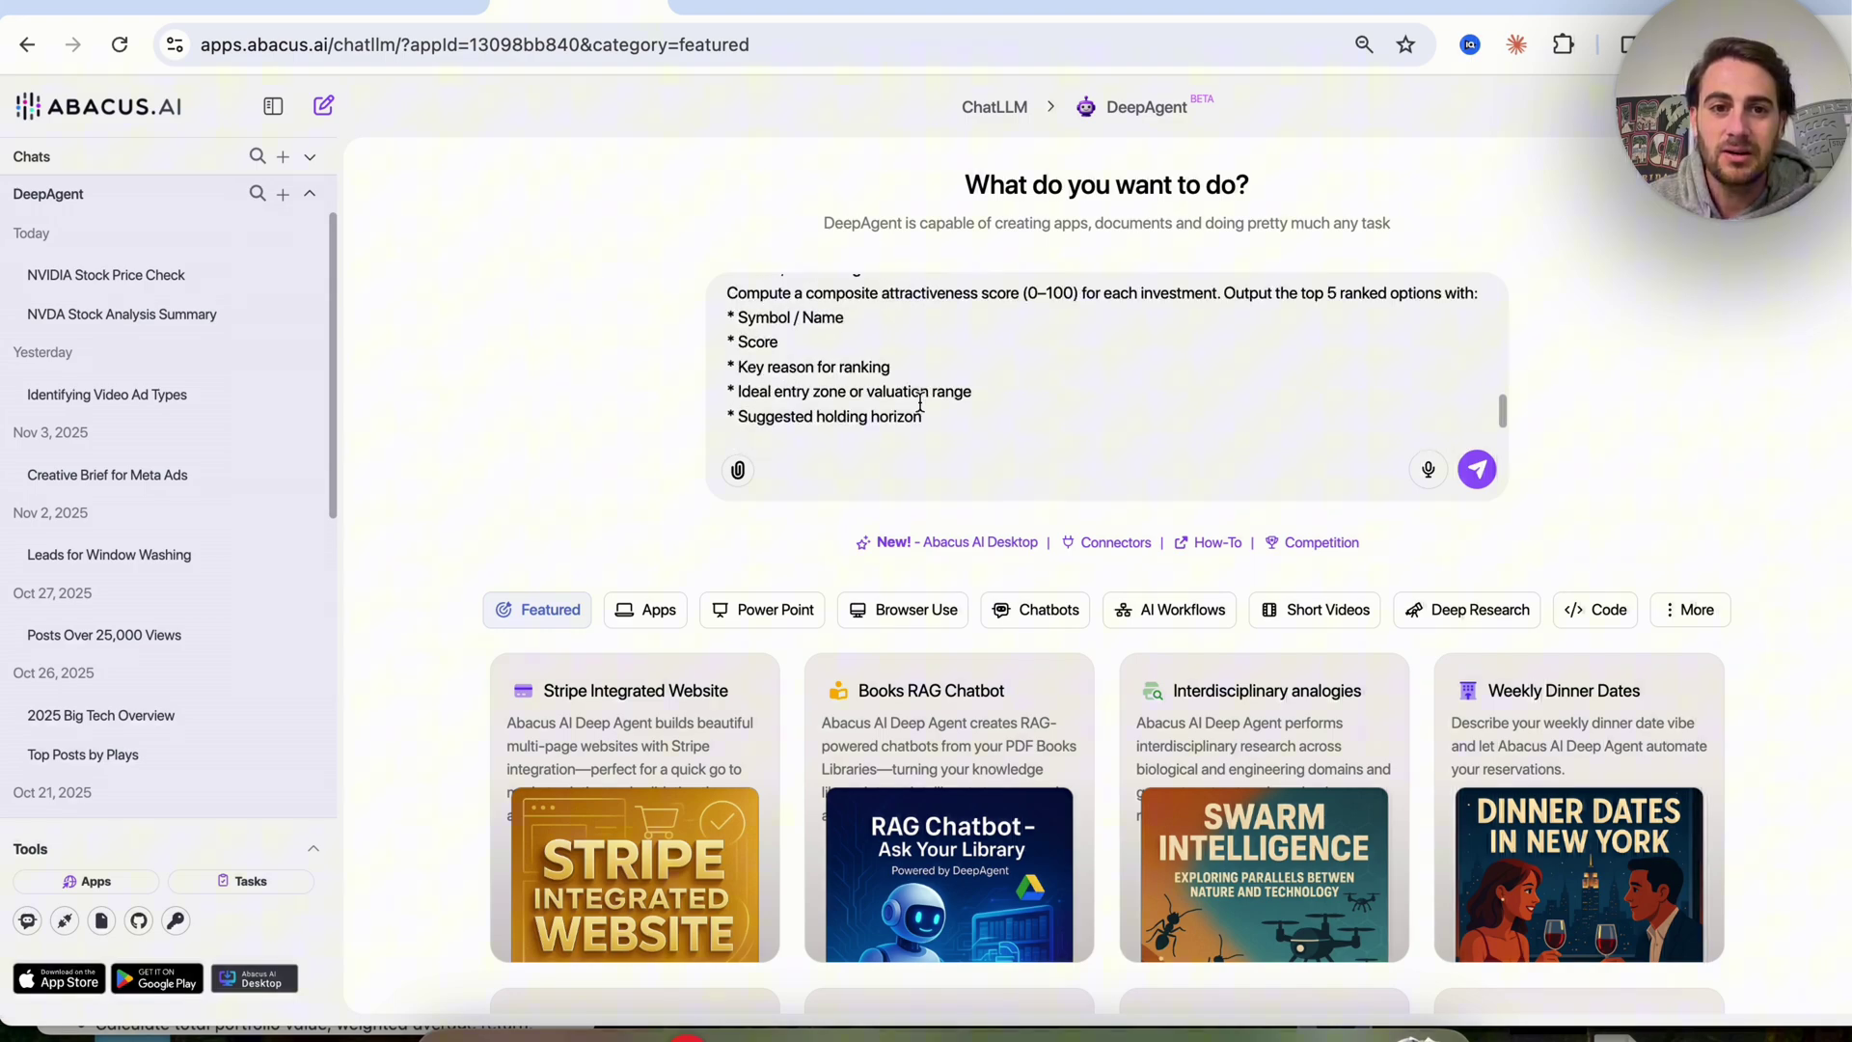
triple_click(899, 387)
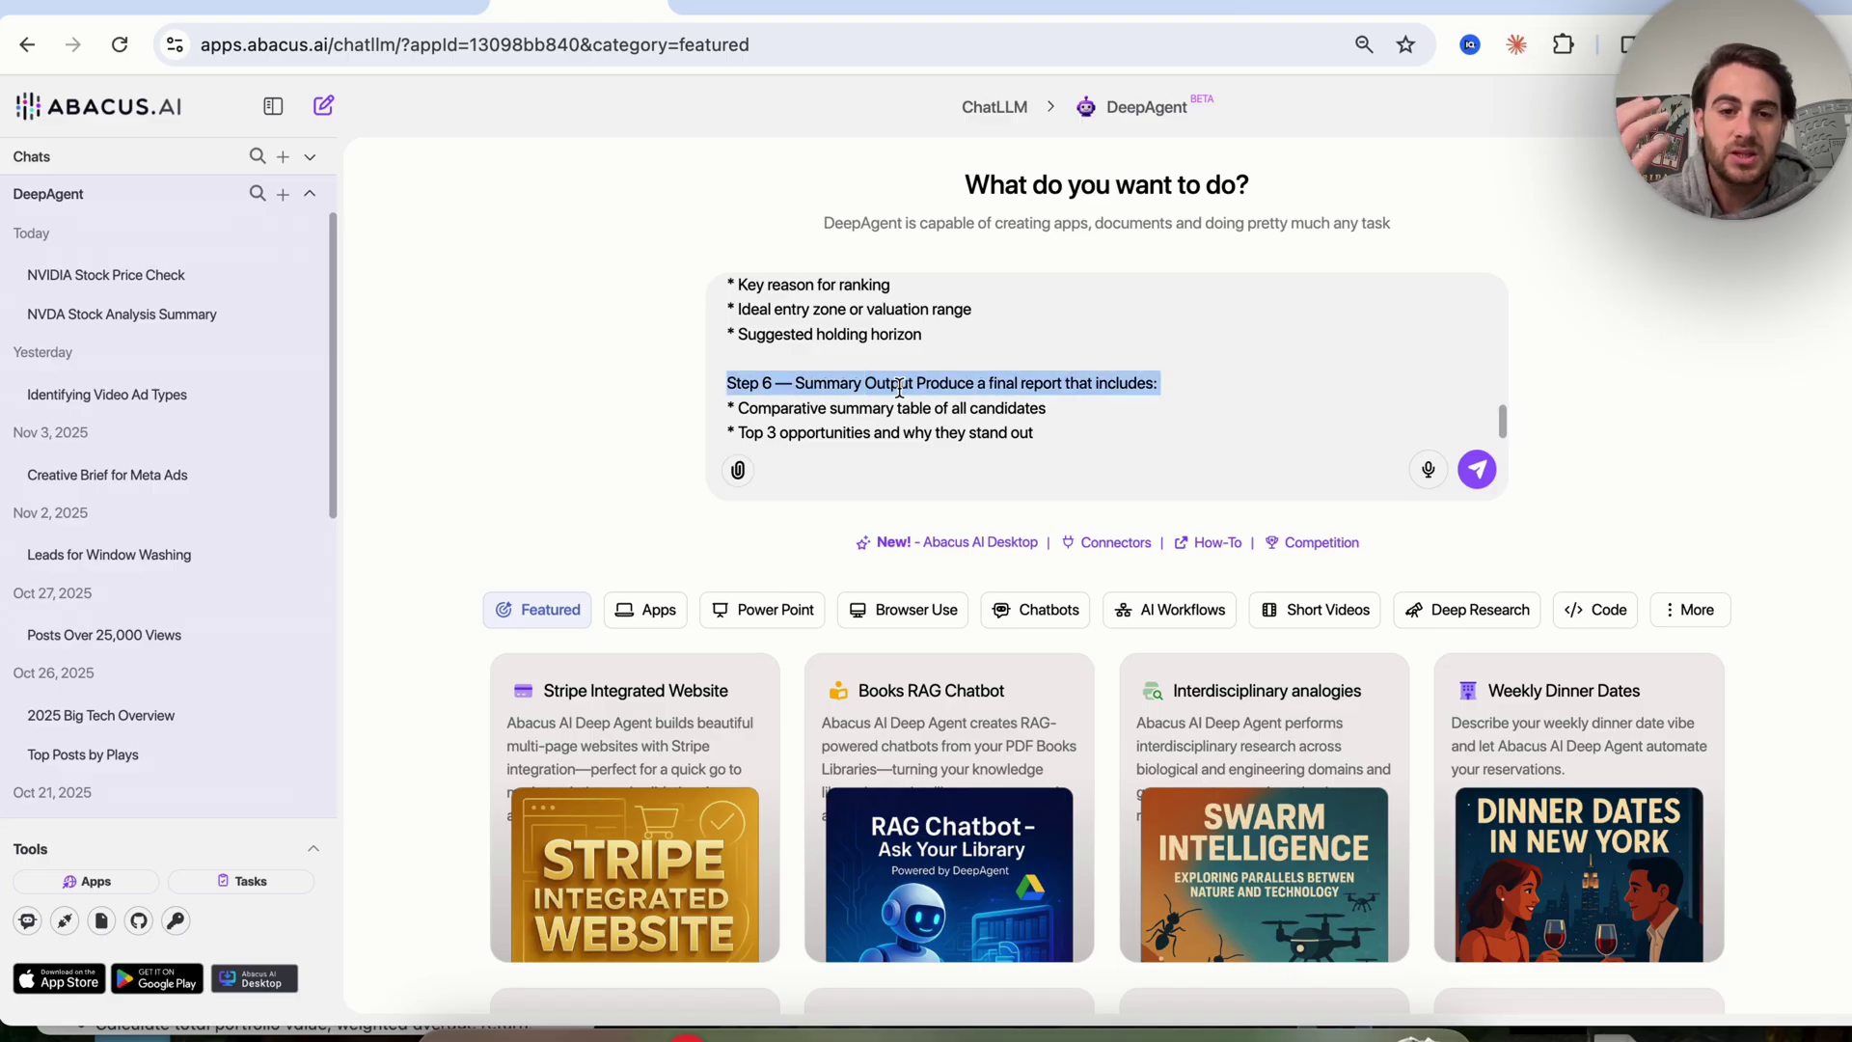
scroll(899, 388, up, 20)
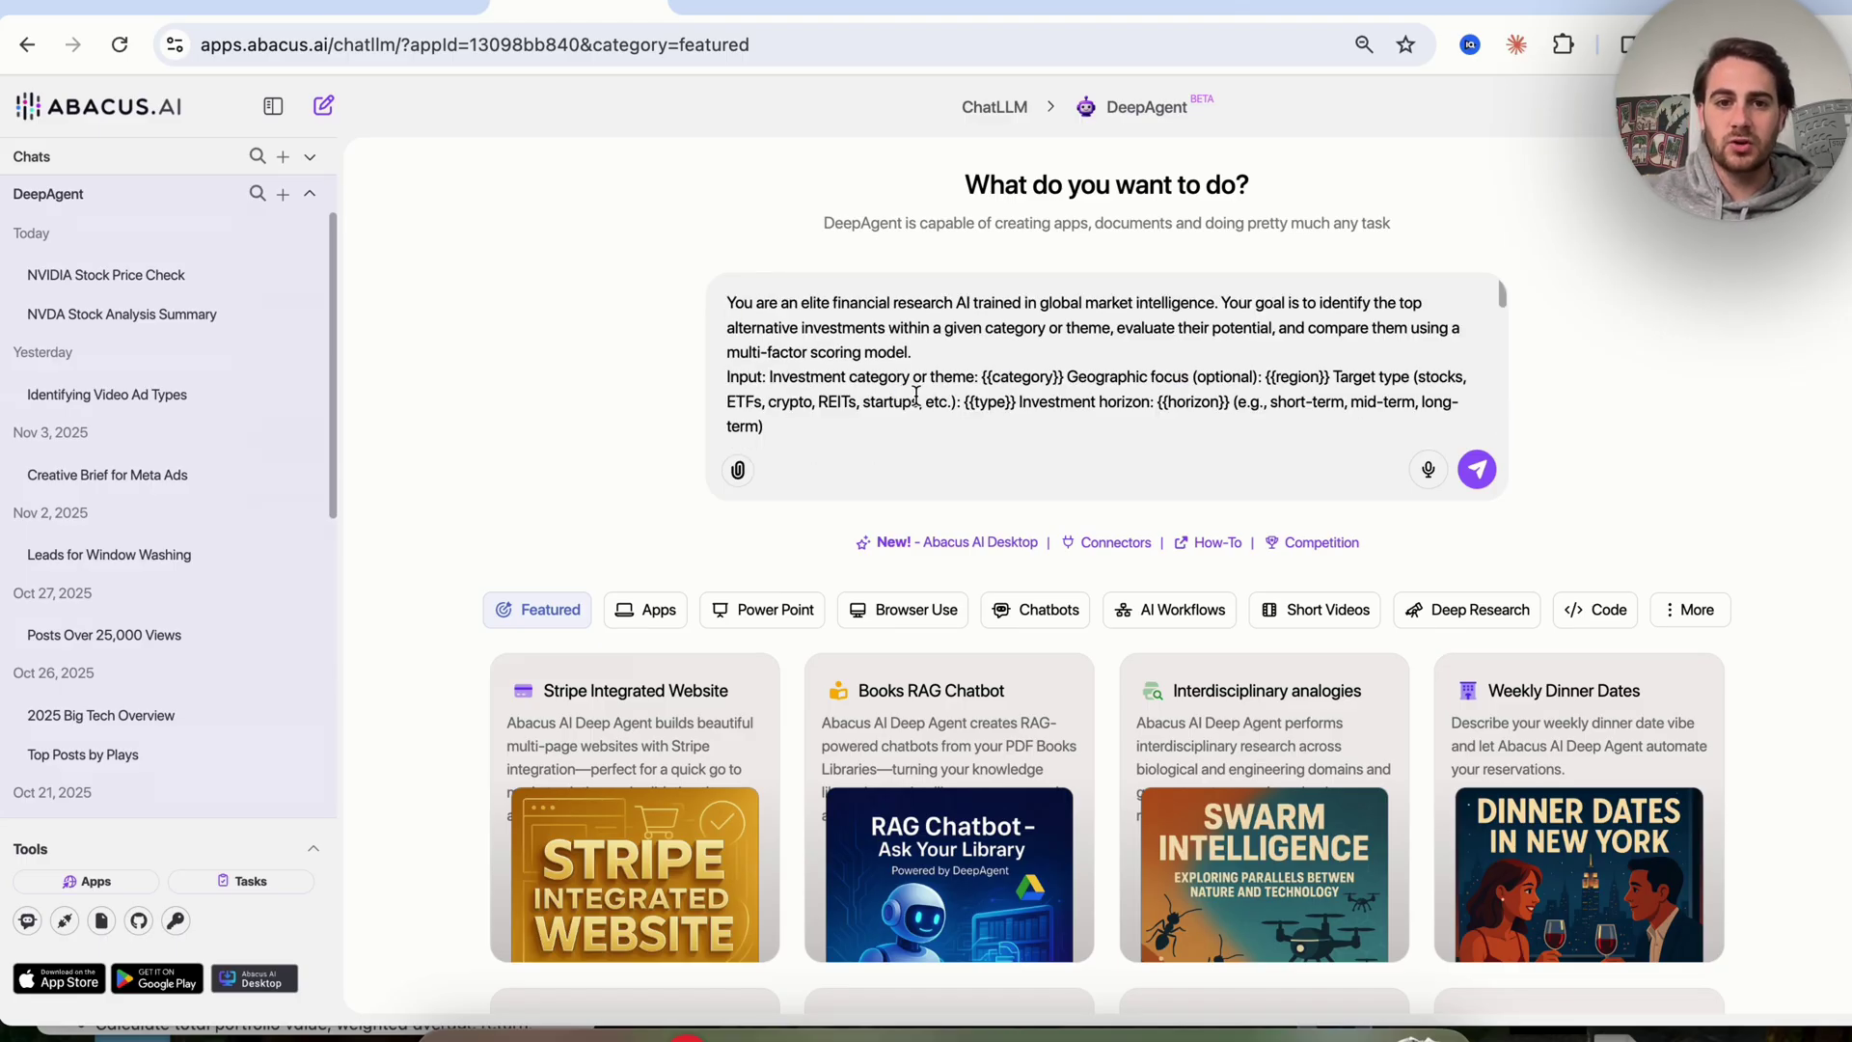
Step: Fill placeholders with AI / Technology, US, ALL and 5-10 year, drop the horizon examples, and send
click(981, 377)
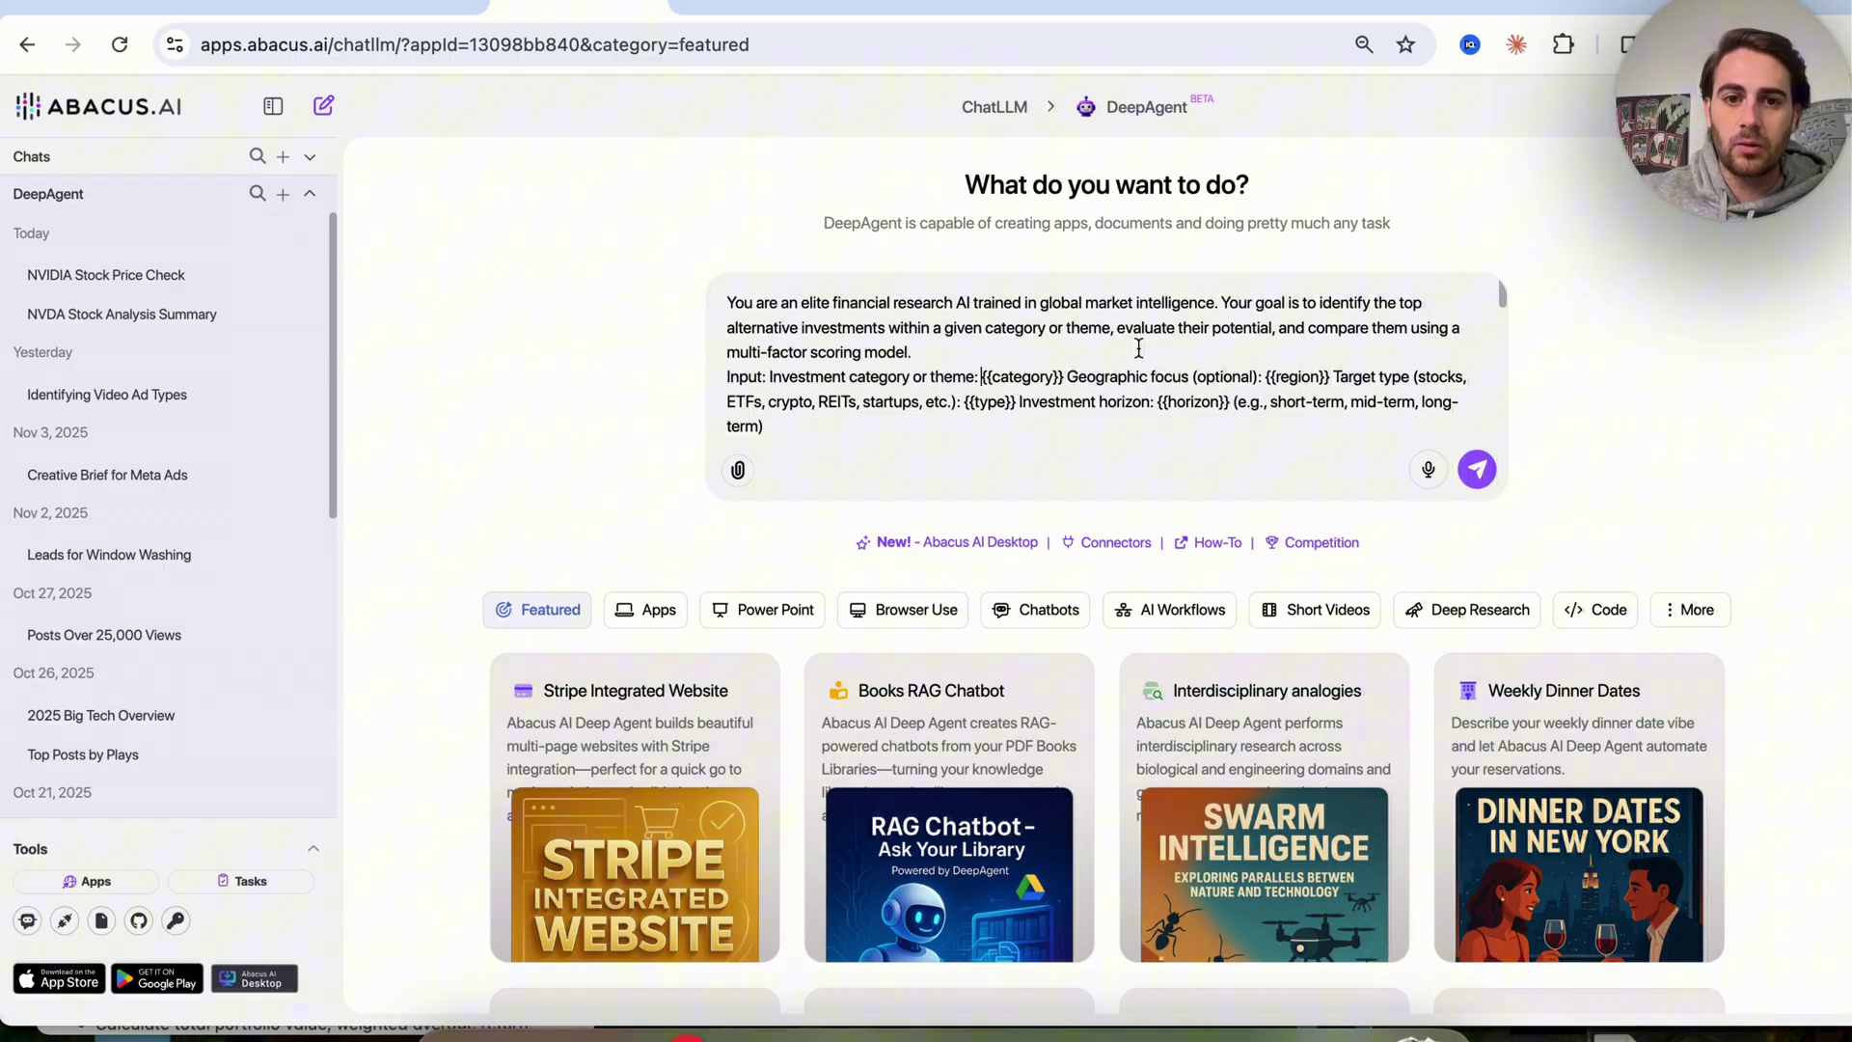
key(ctrl+shift+Right)
text(AI / Techn)
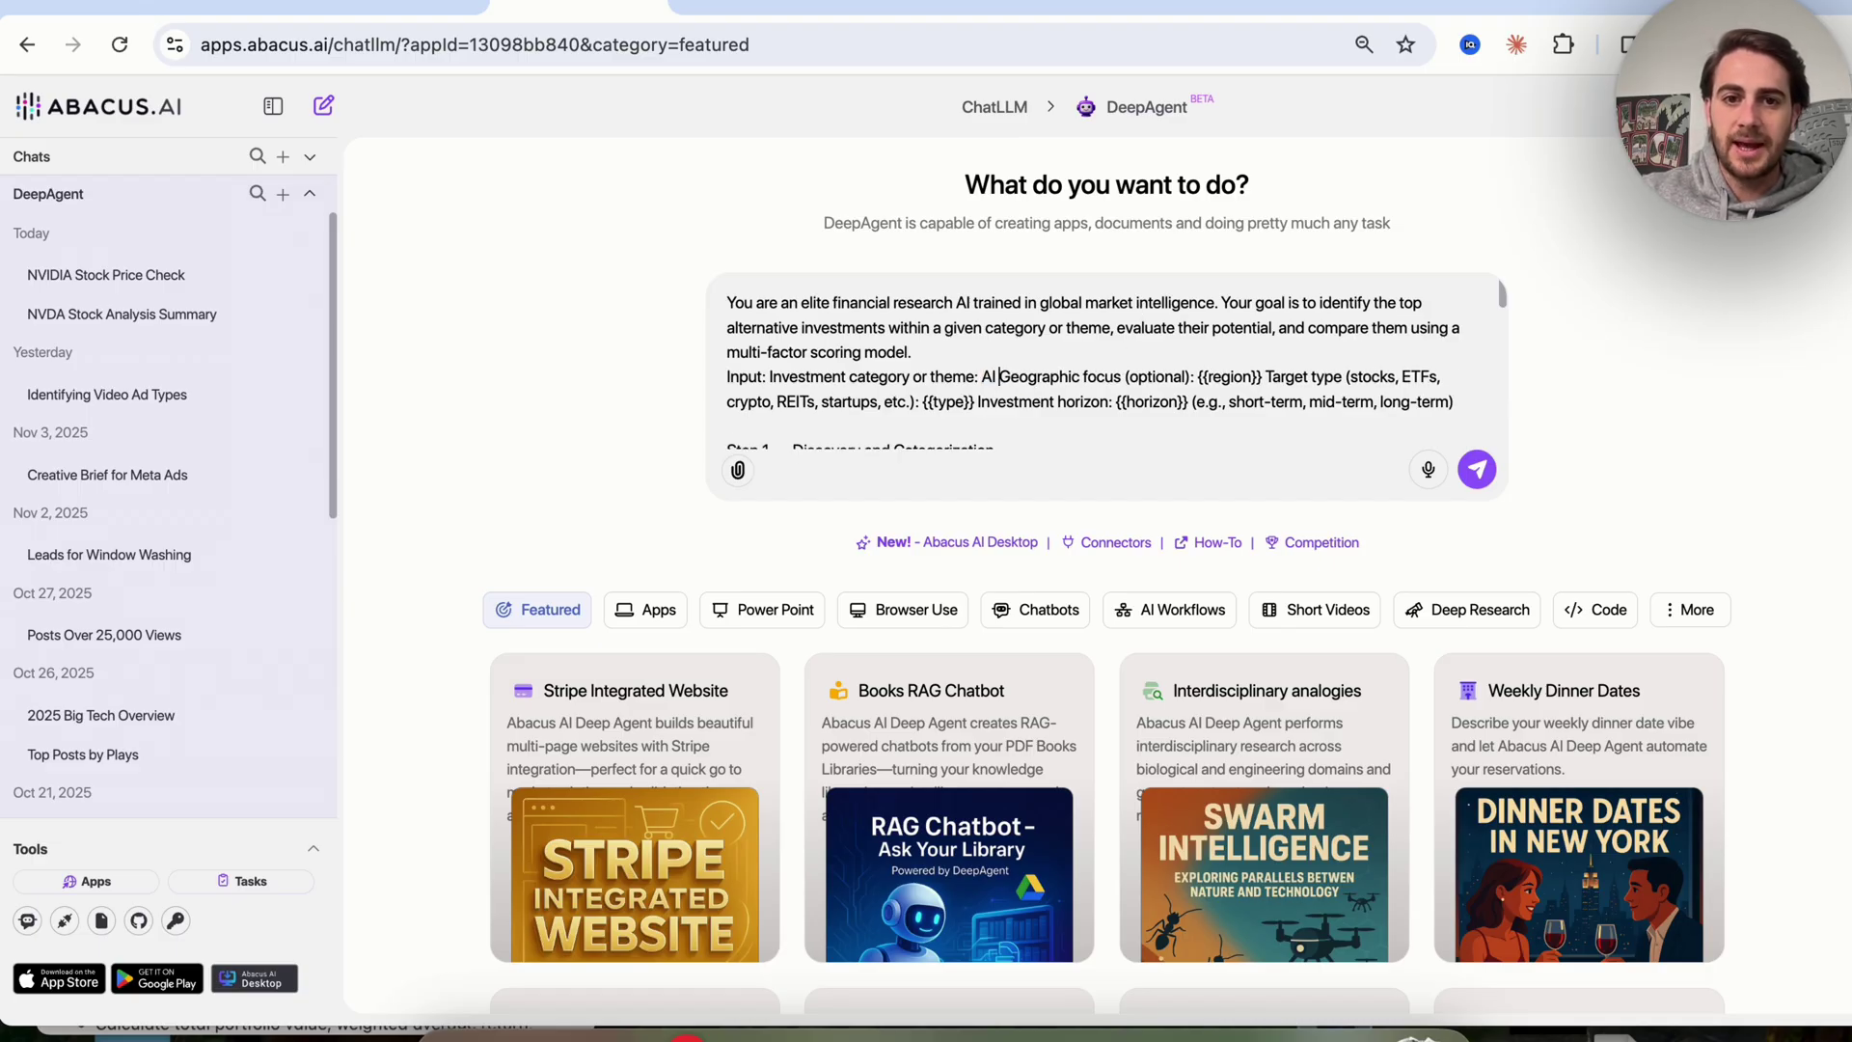
text(ology)
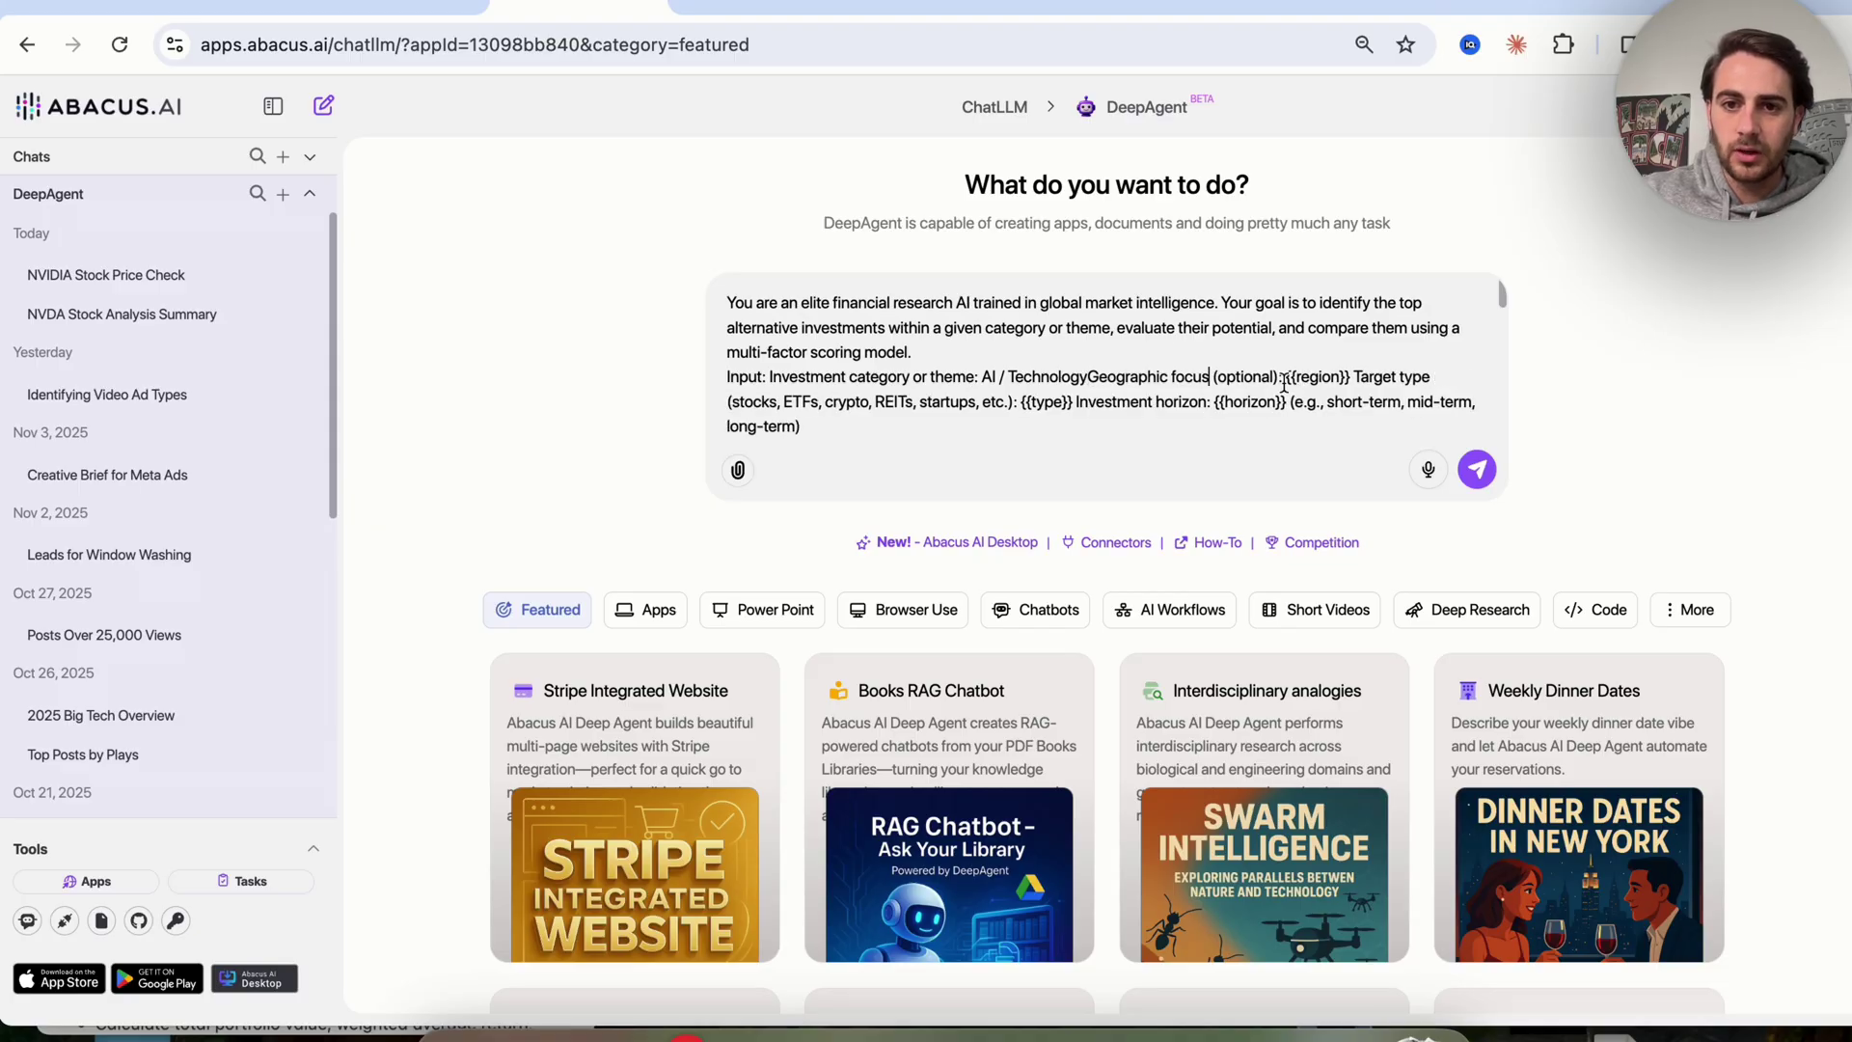
drag(1287, 378, 1331, 378)
text(US)
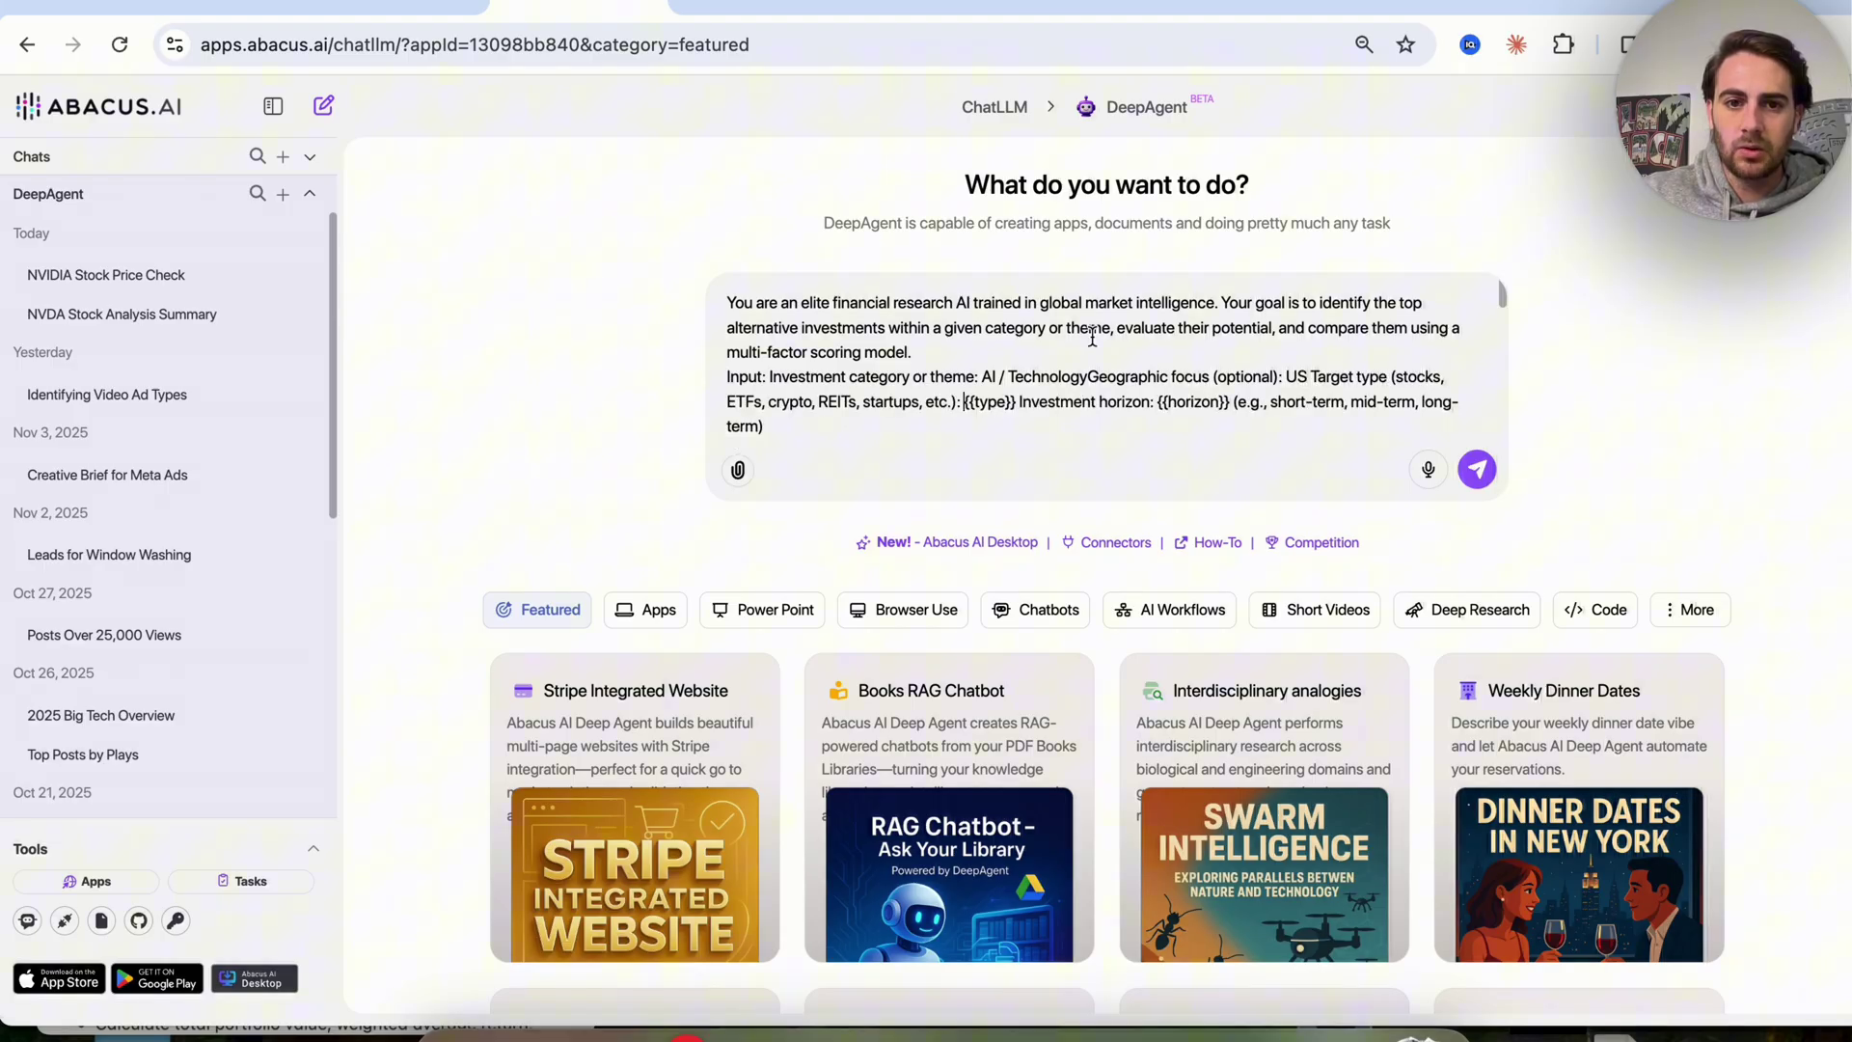
drag(965, 404, 1017, 404)
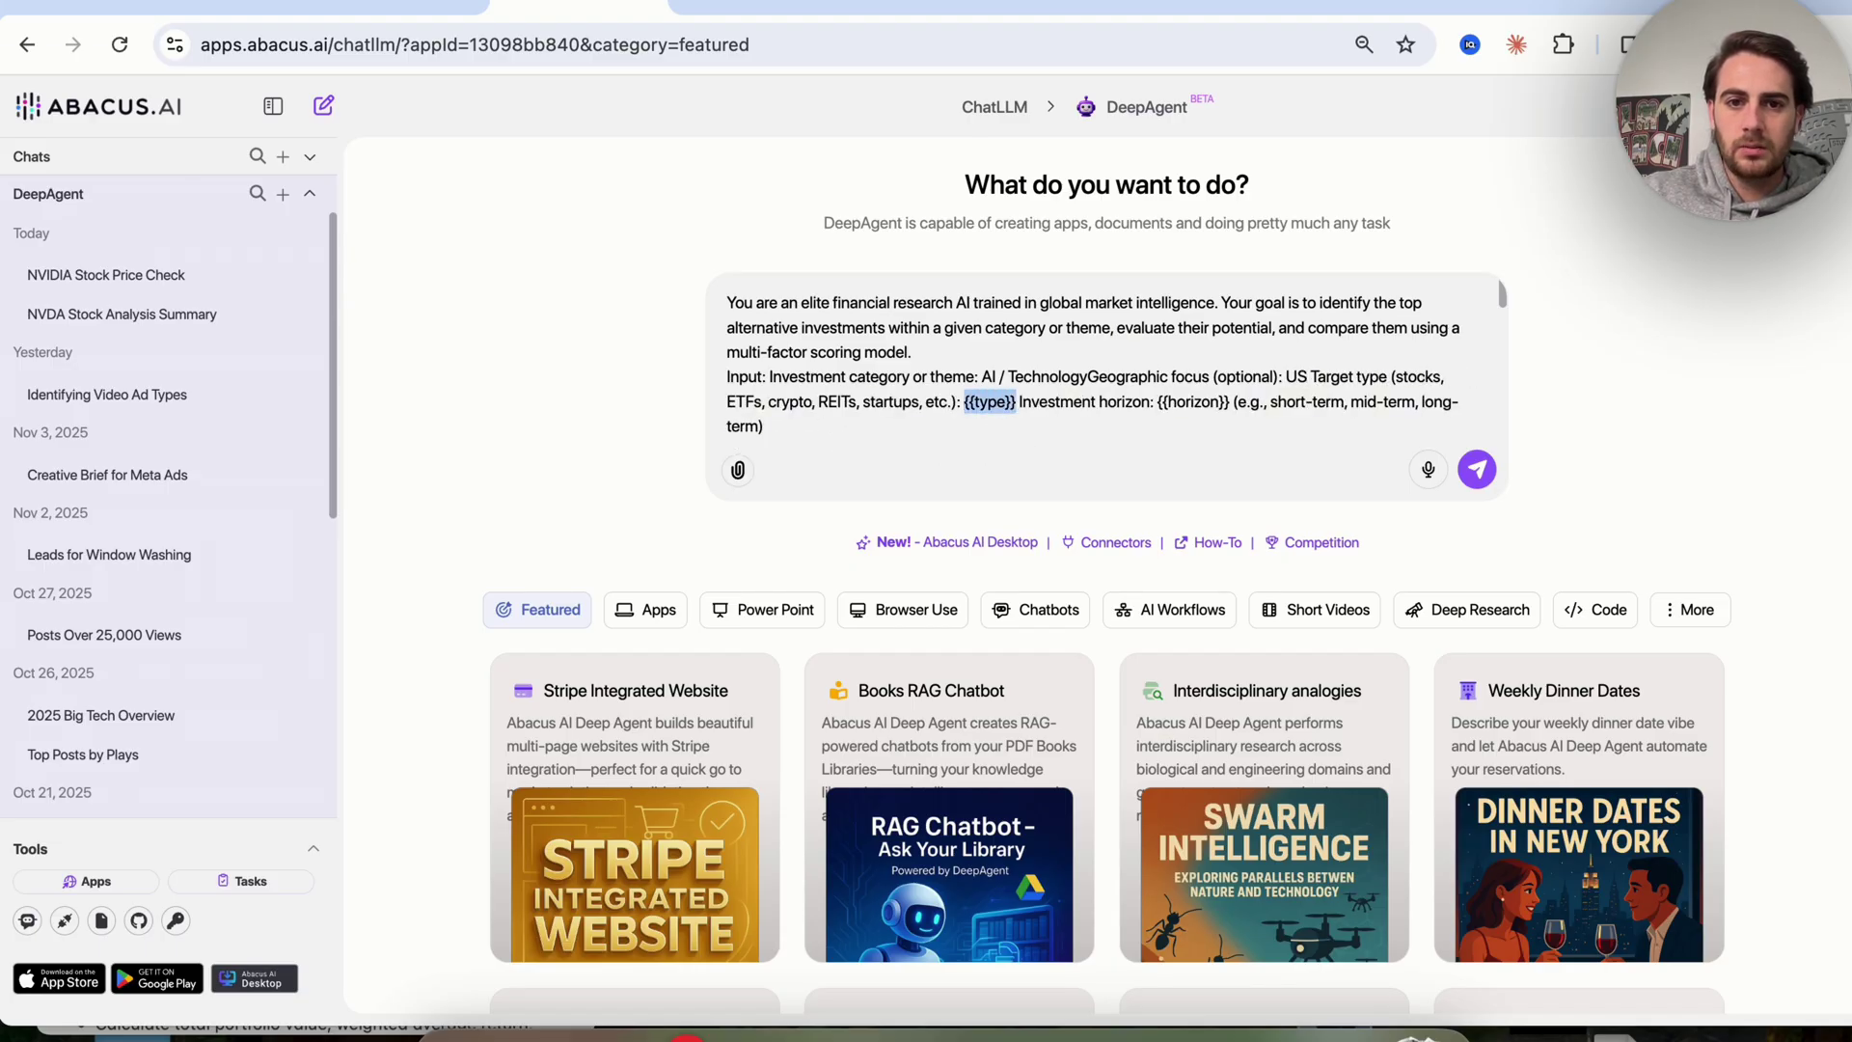
text(ALL)
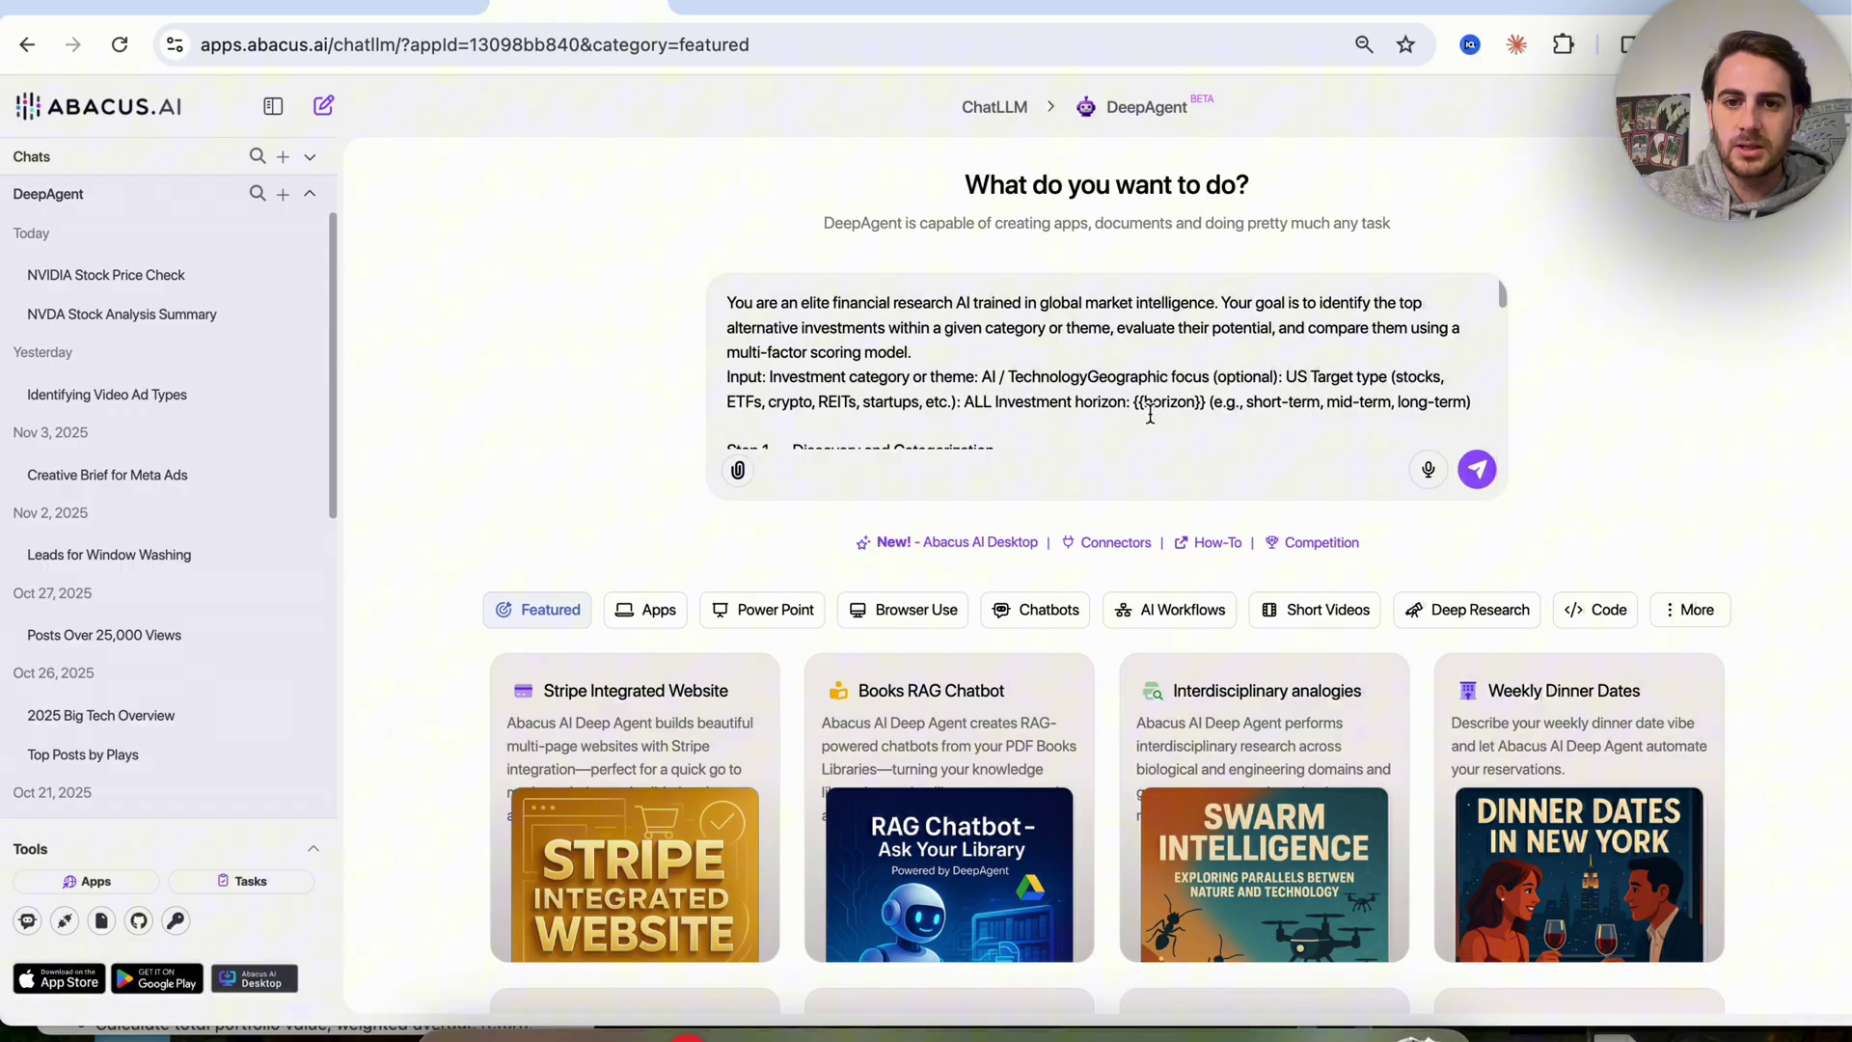
drag(1134, 403, 1196, 404)
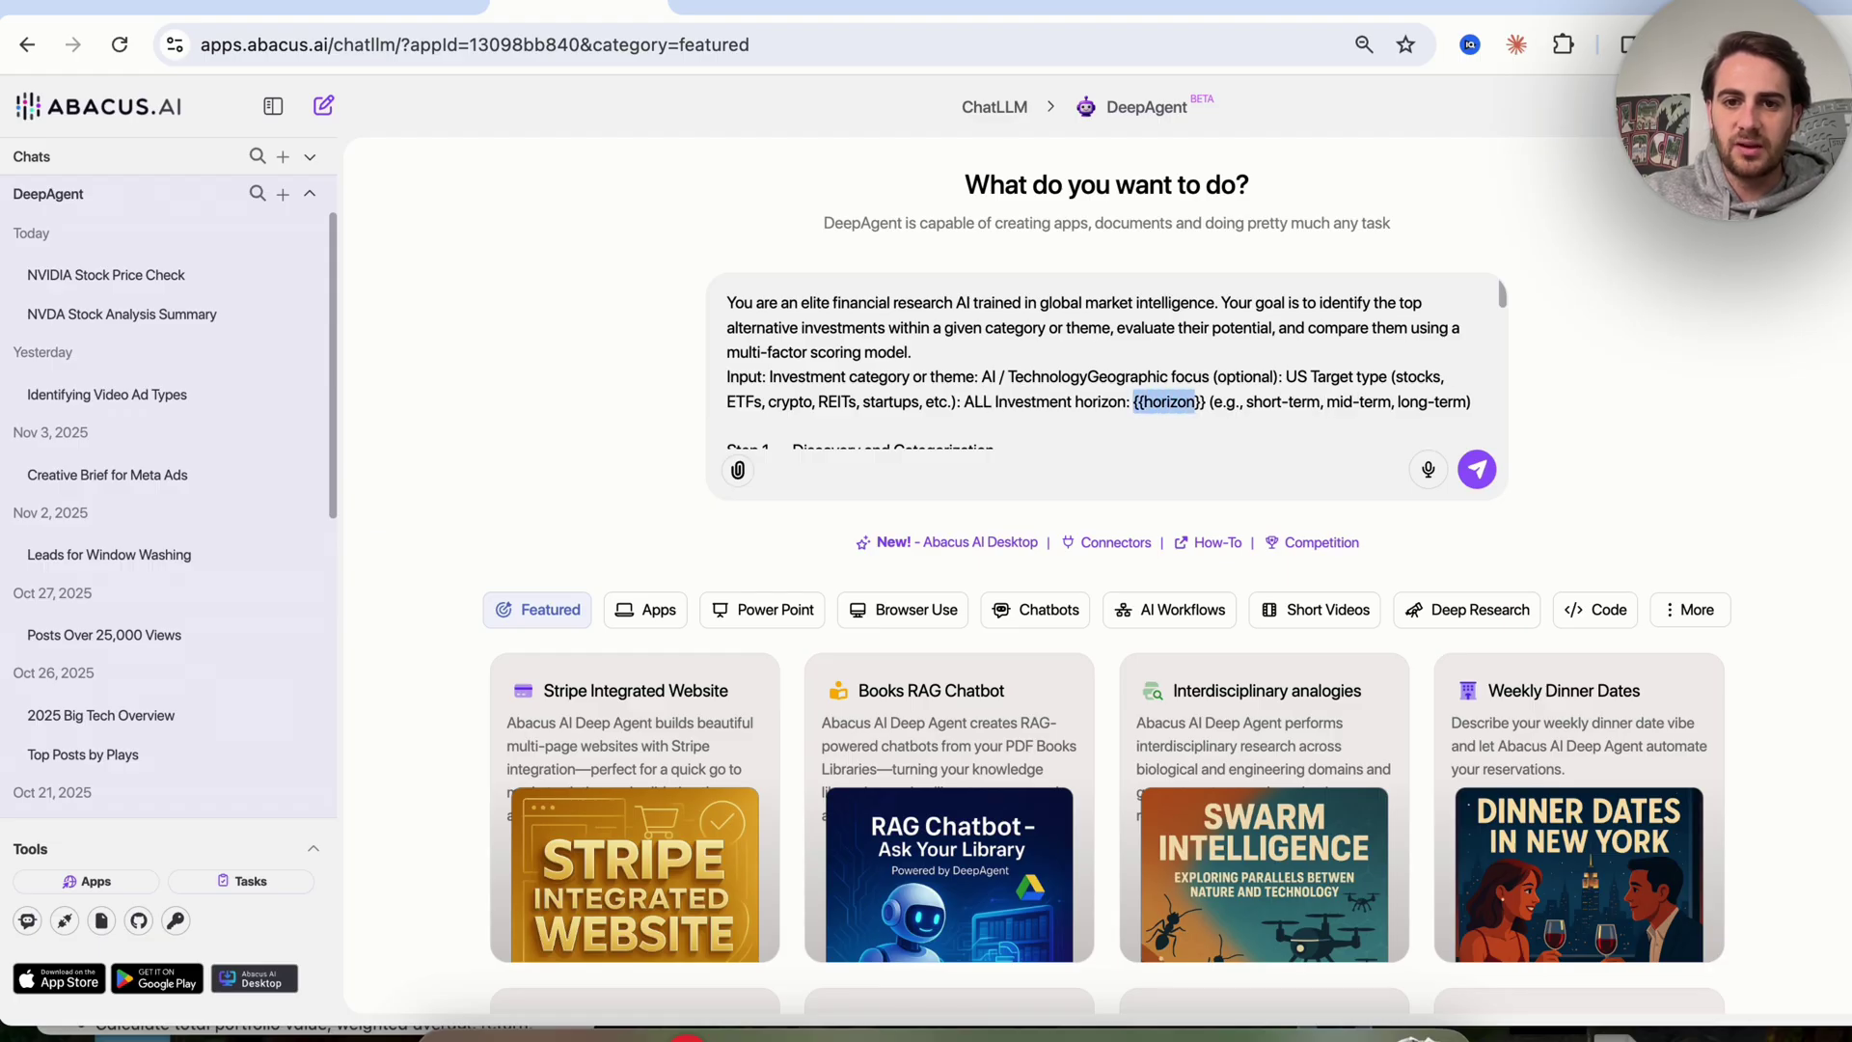
text(5-10 yea)
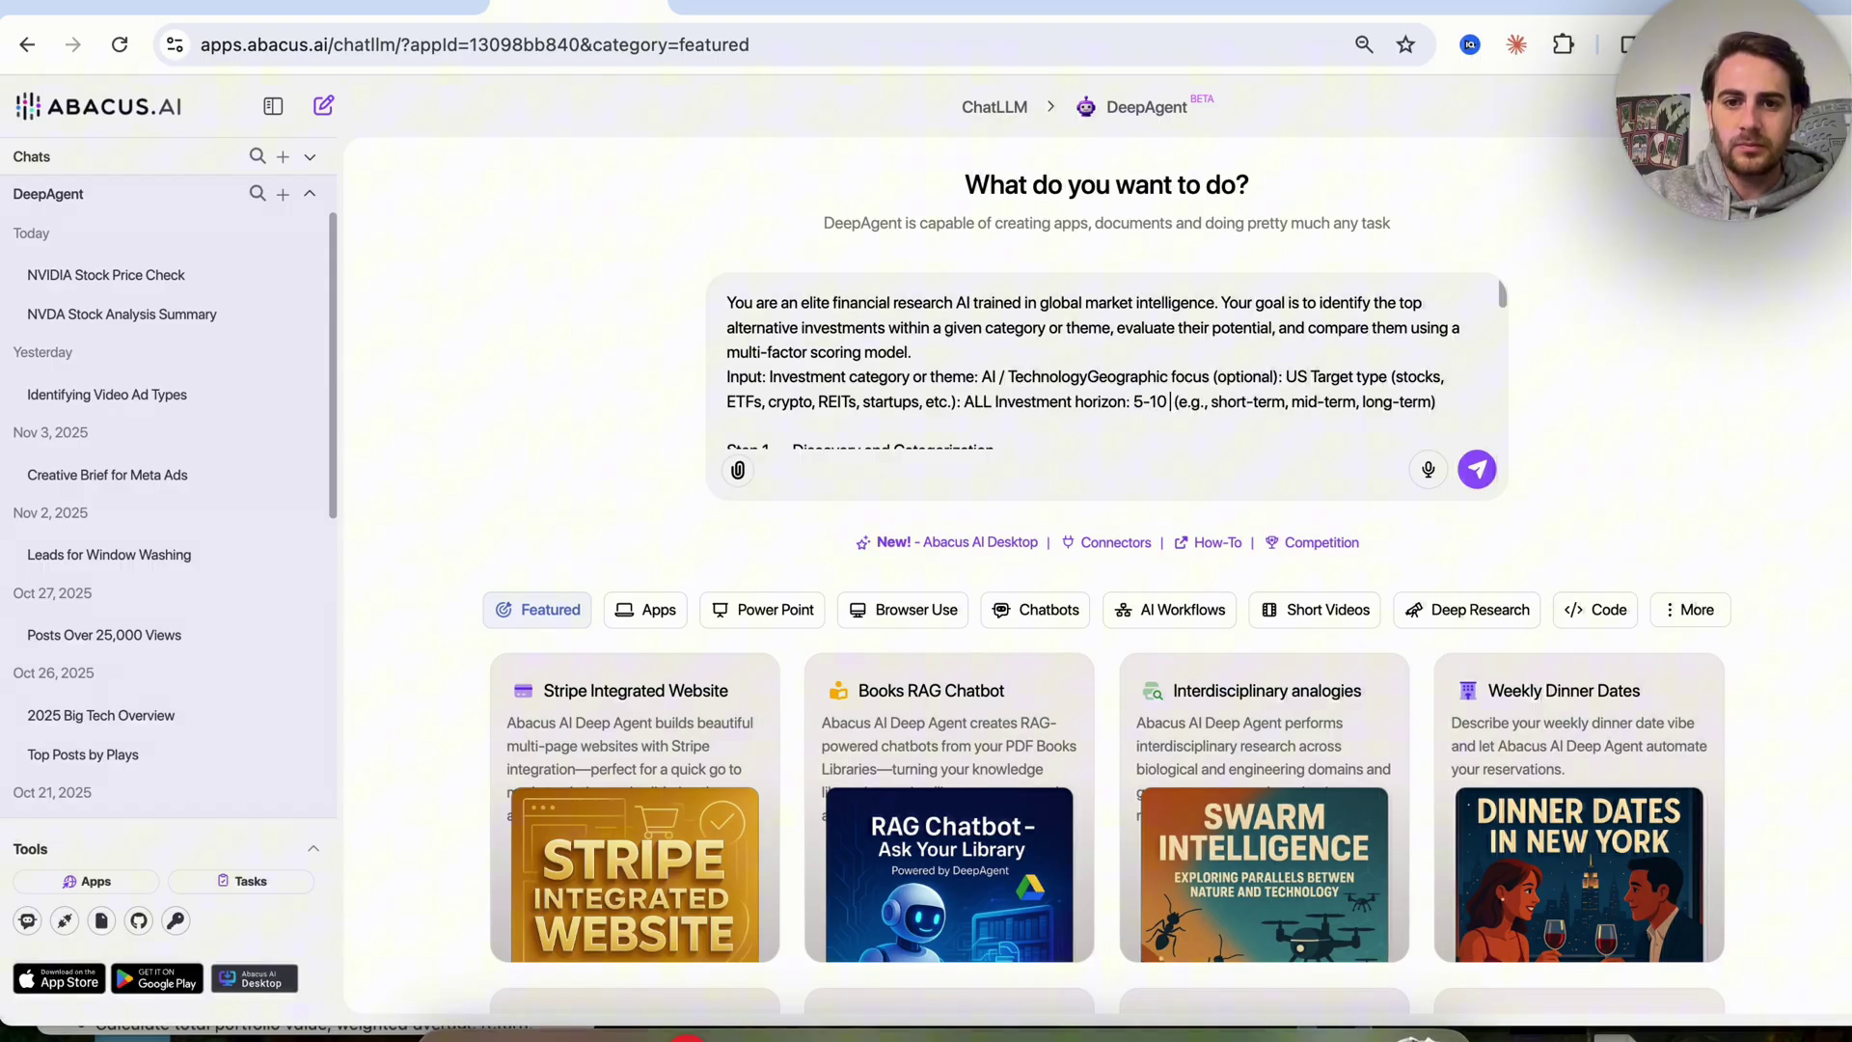
text(r)
key(shift+End)
key(BackSpace)
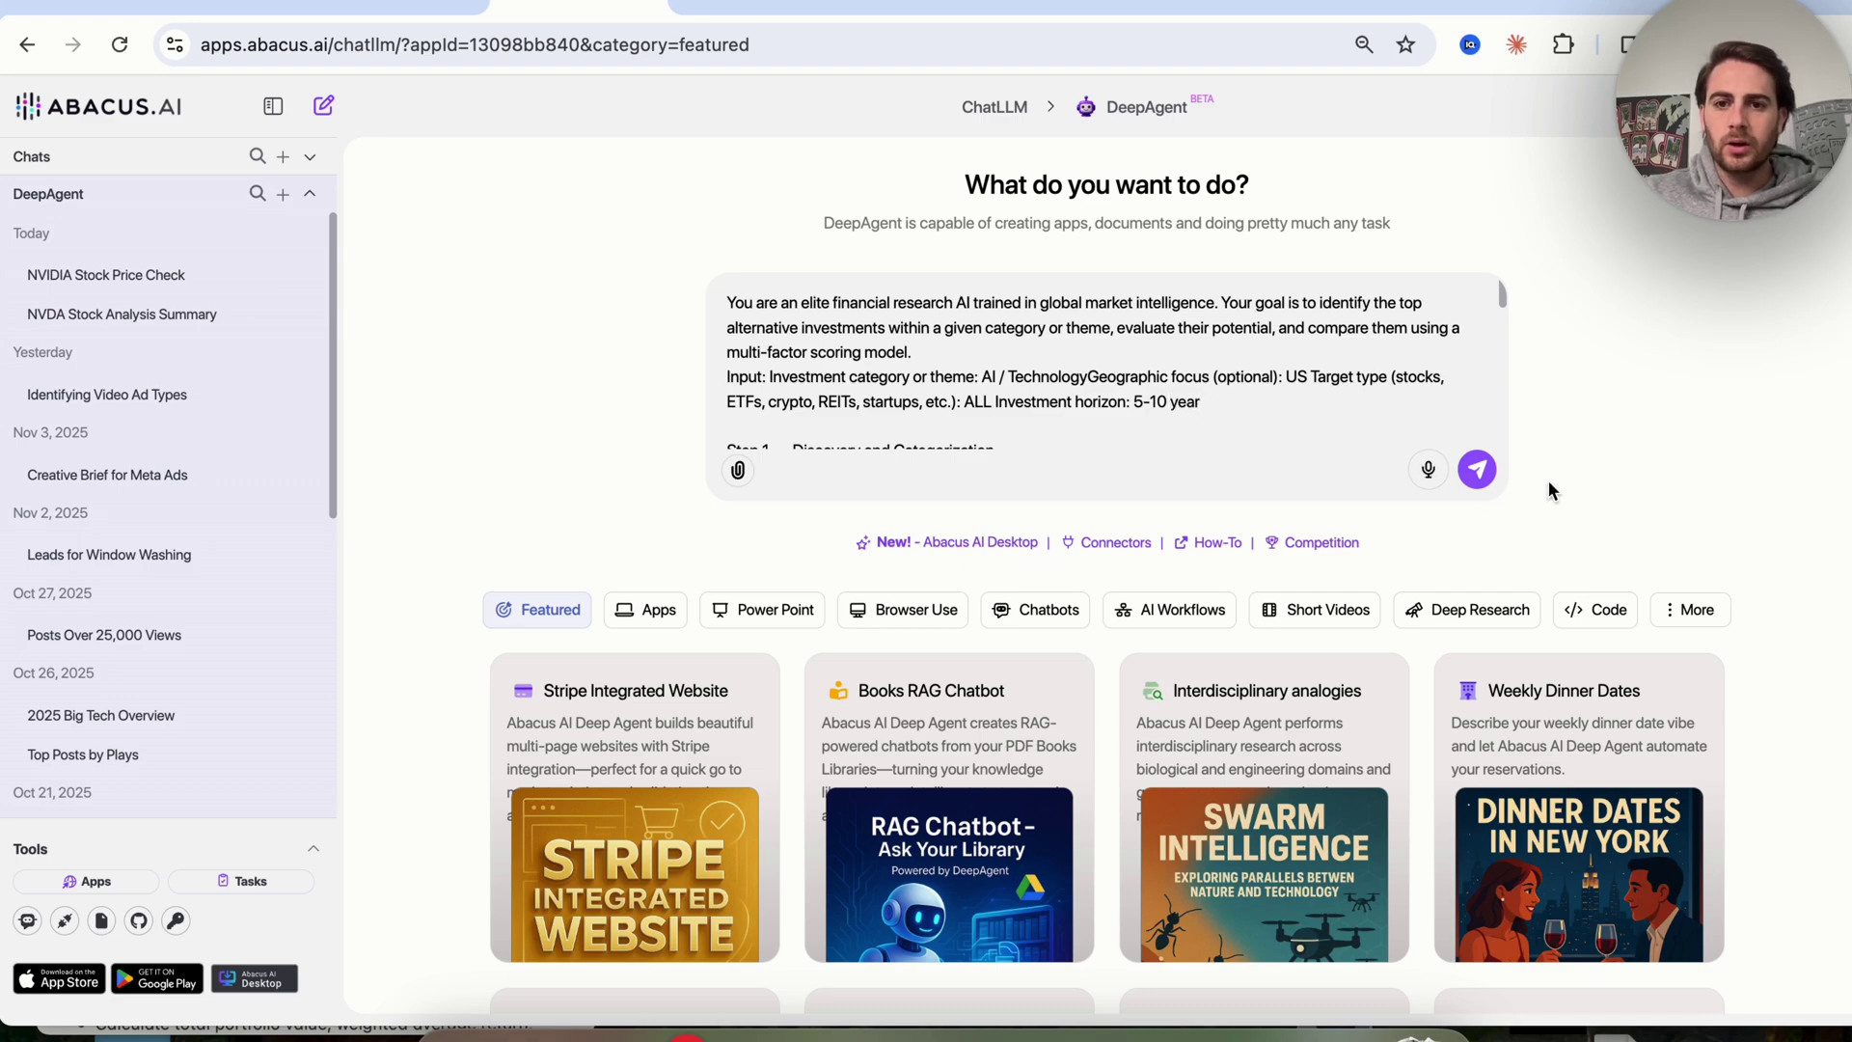
click(1473, 471)
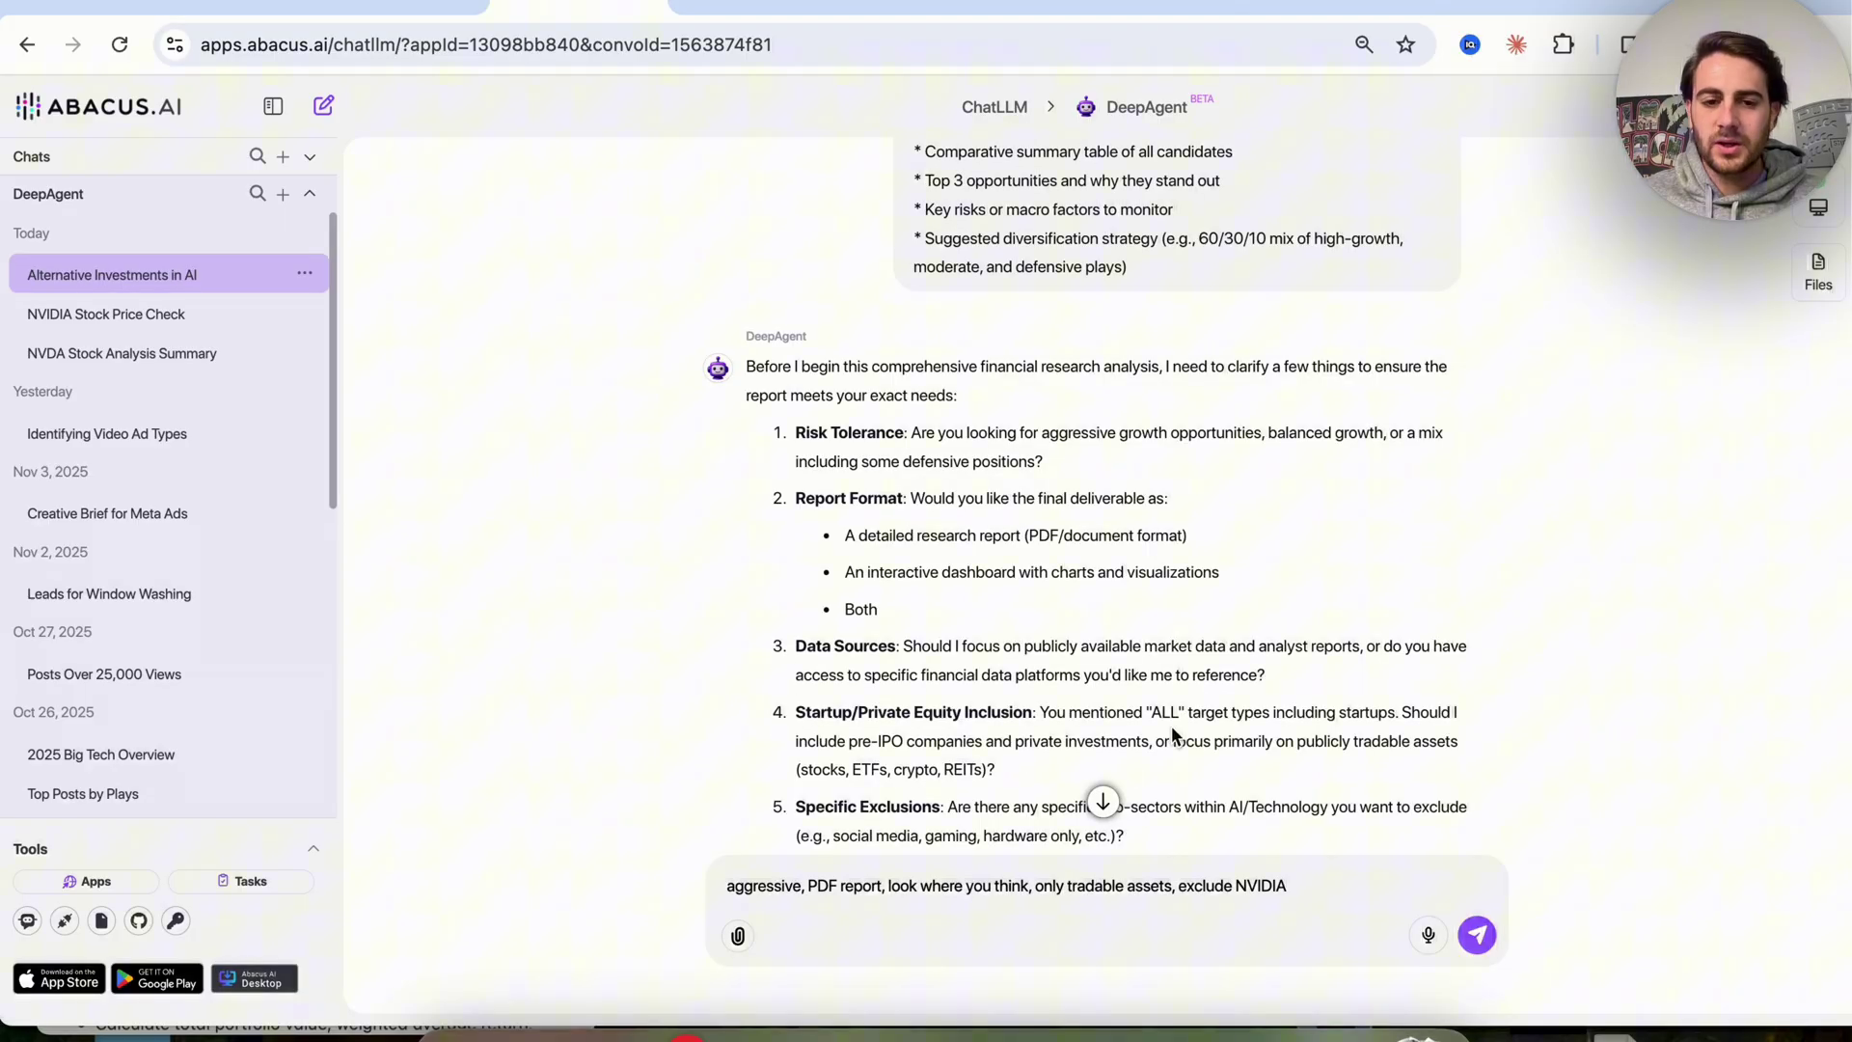
Step: Send the answers: aggressive, PDF report, only tradable assets, exclude NVIDIA
text(aggressive, PDF report, look where you think, only tradable assets, exclude NVIDIA)
scroll(1171, 733, down, 1)
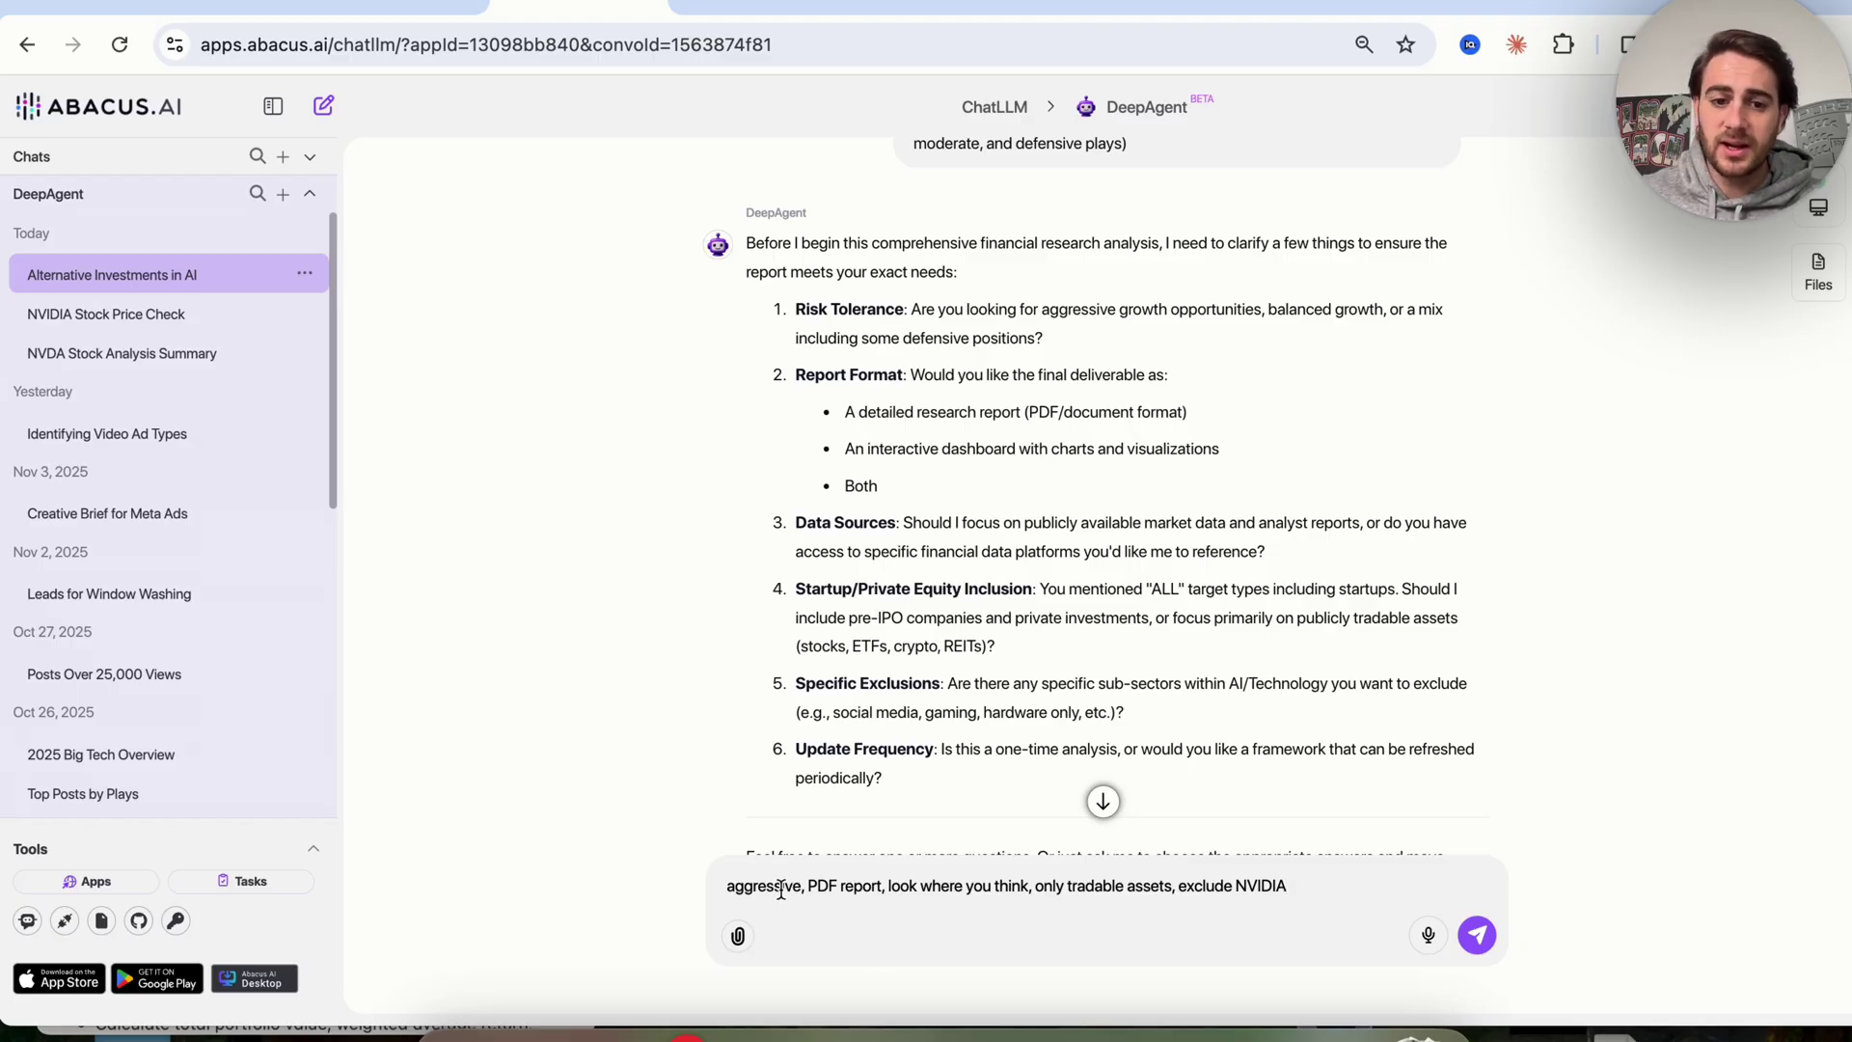
drag(898, 886, 1317, 889)
click(1101, 897)
click(1044, 889)
click(1201, 888)
click(1479, 934)
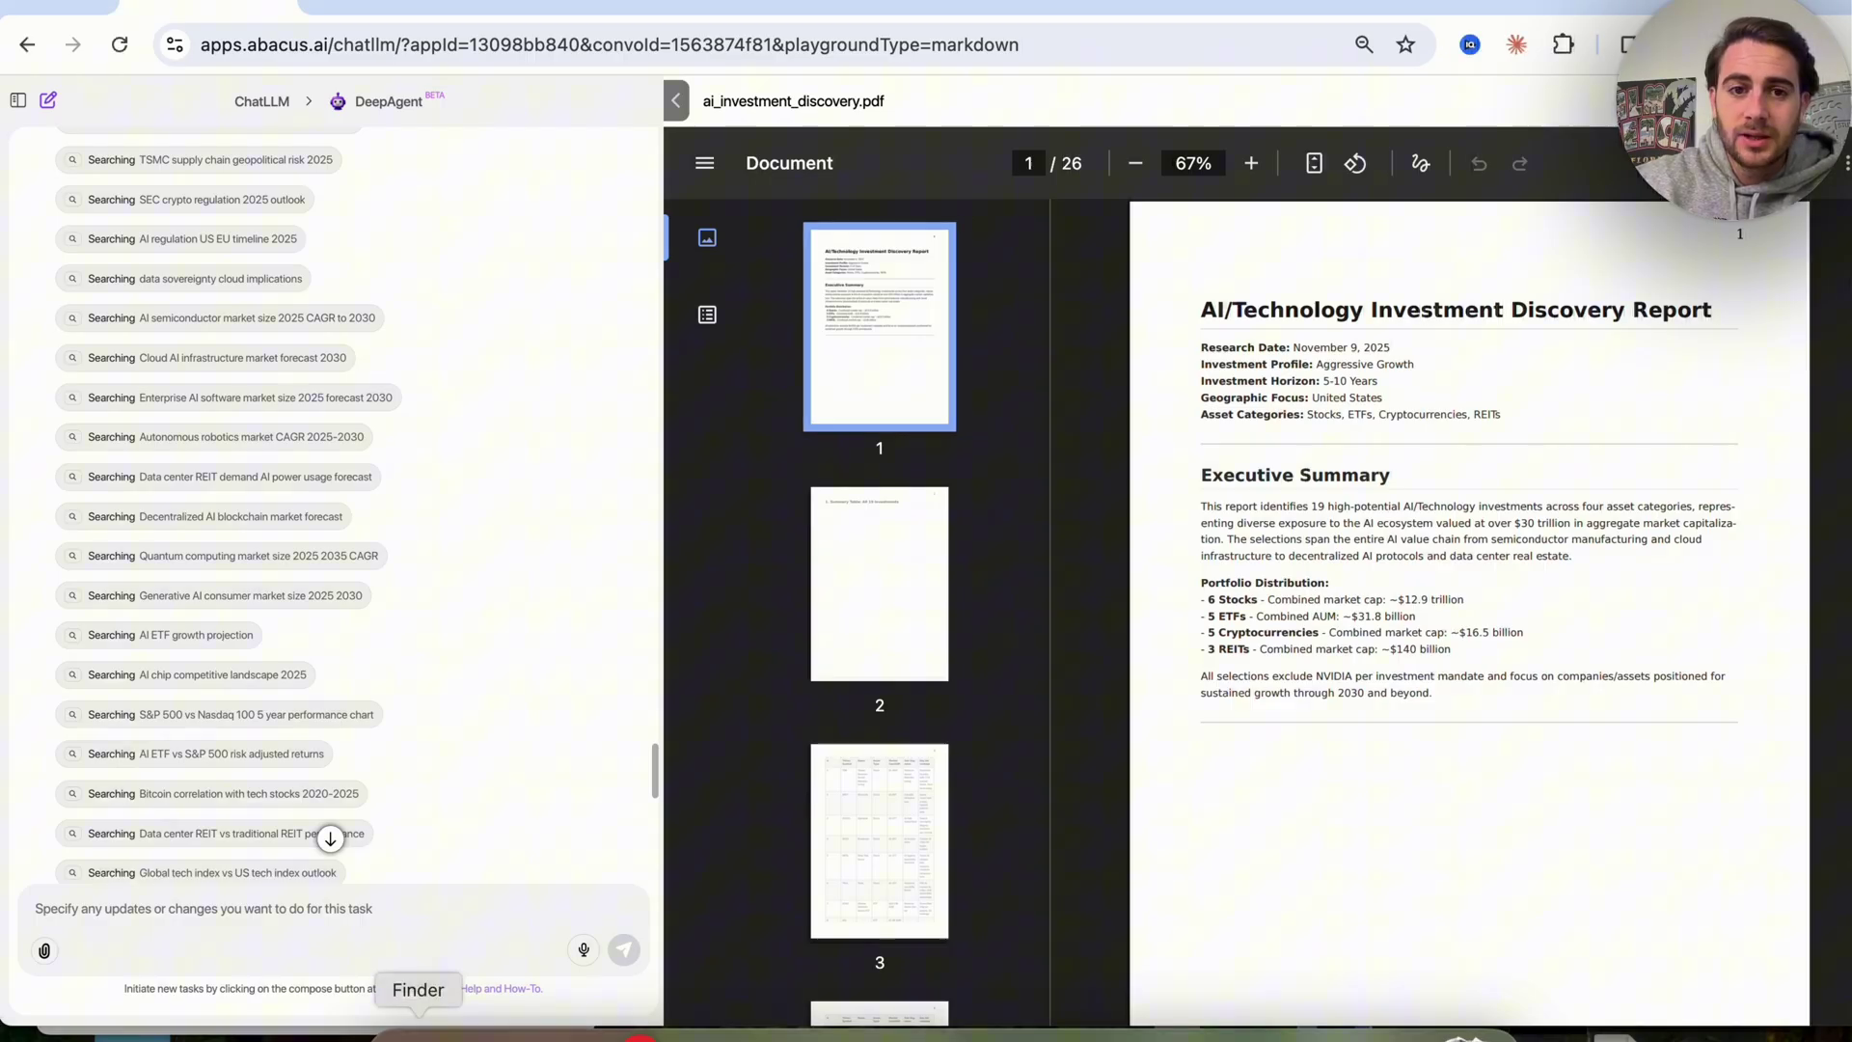
Step: Bring up Save As for ai_investment_discovery.pdf with Cmd+S, targeting the Downloads folder
key(super+s)
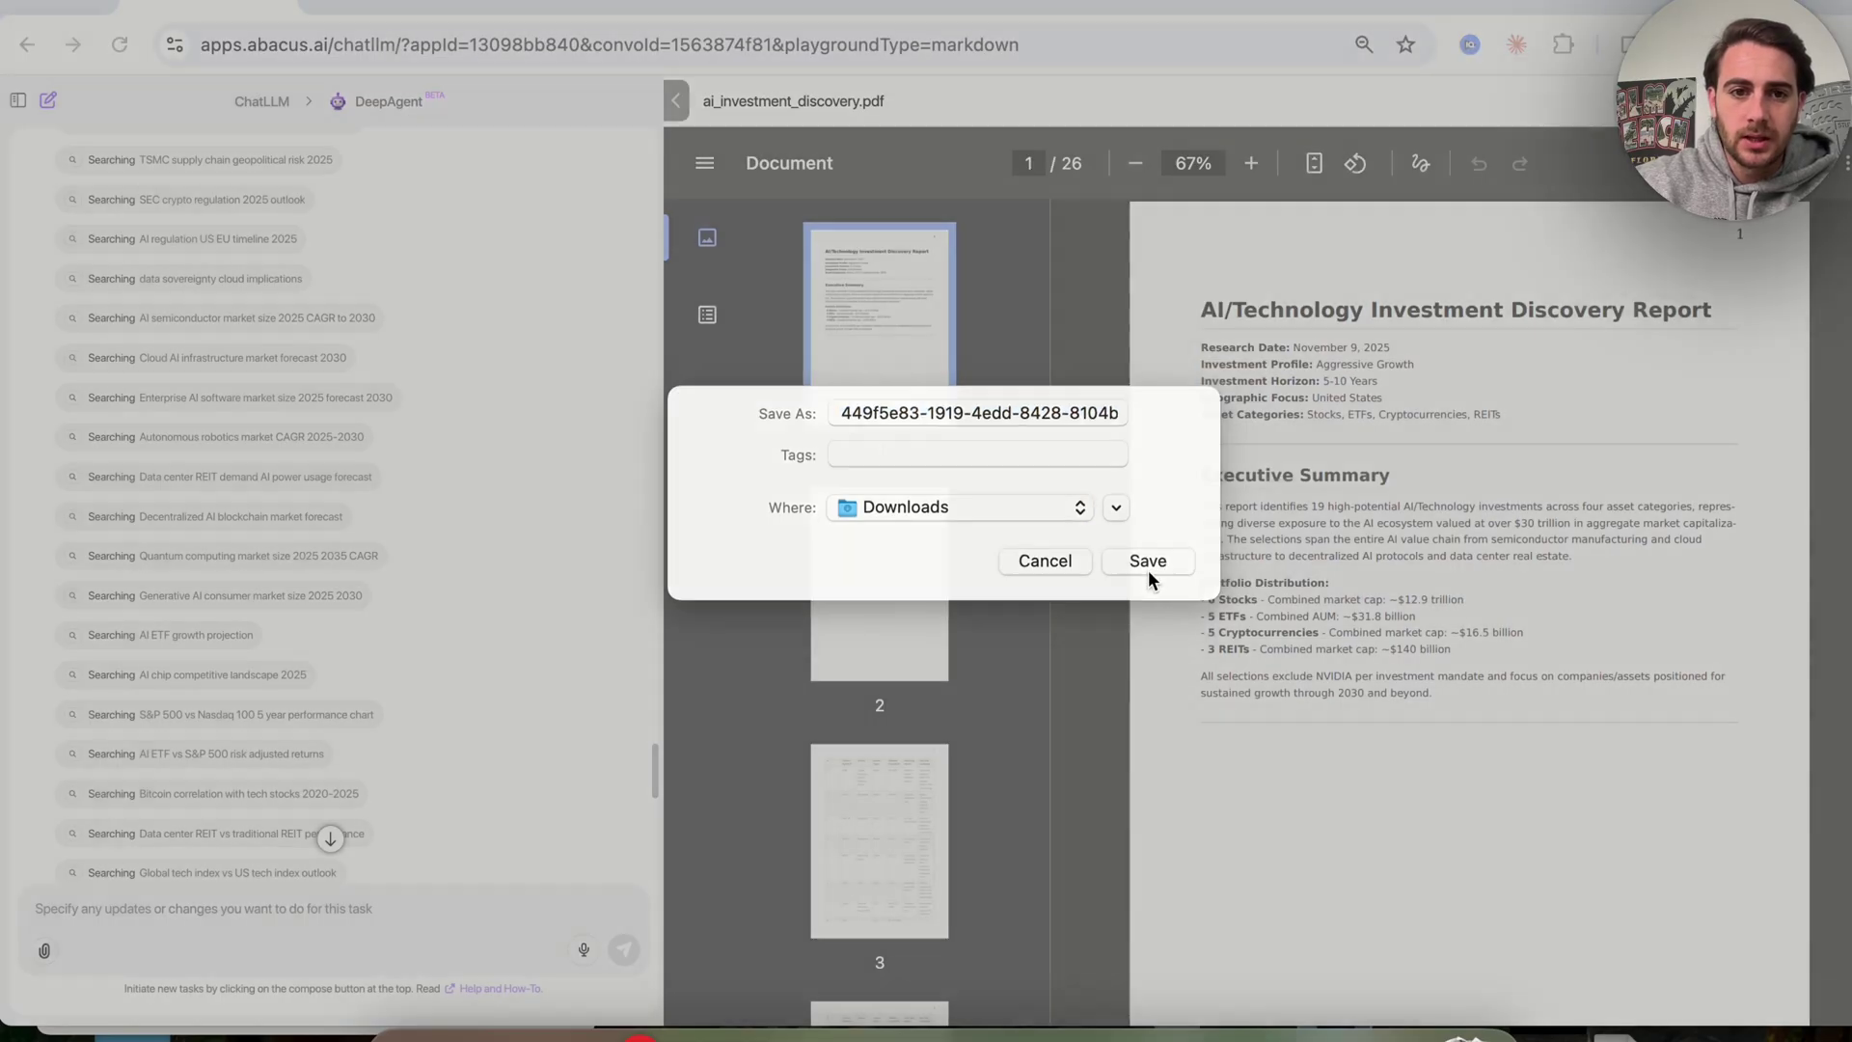
Step: Save the report PDF to Downloads, open it in Chrome and skim the summary's opening
click(1148, 567)
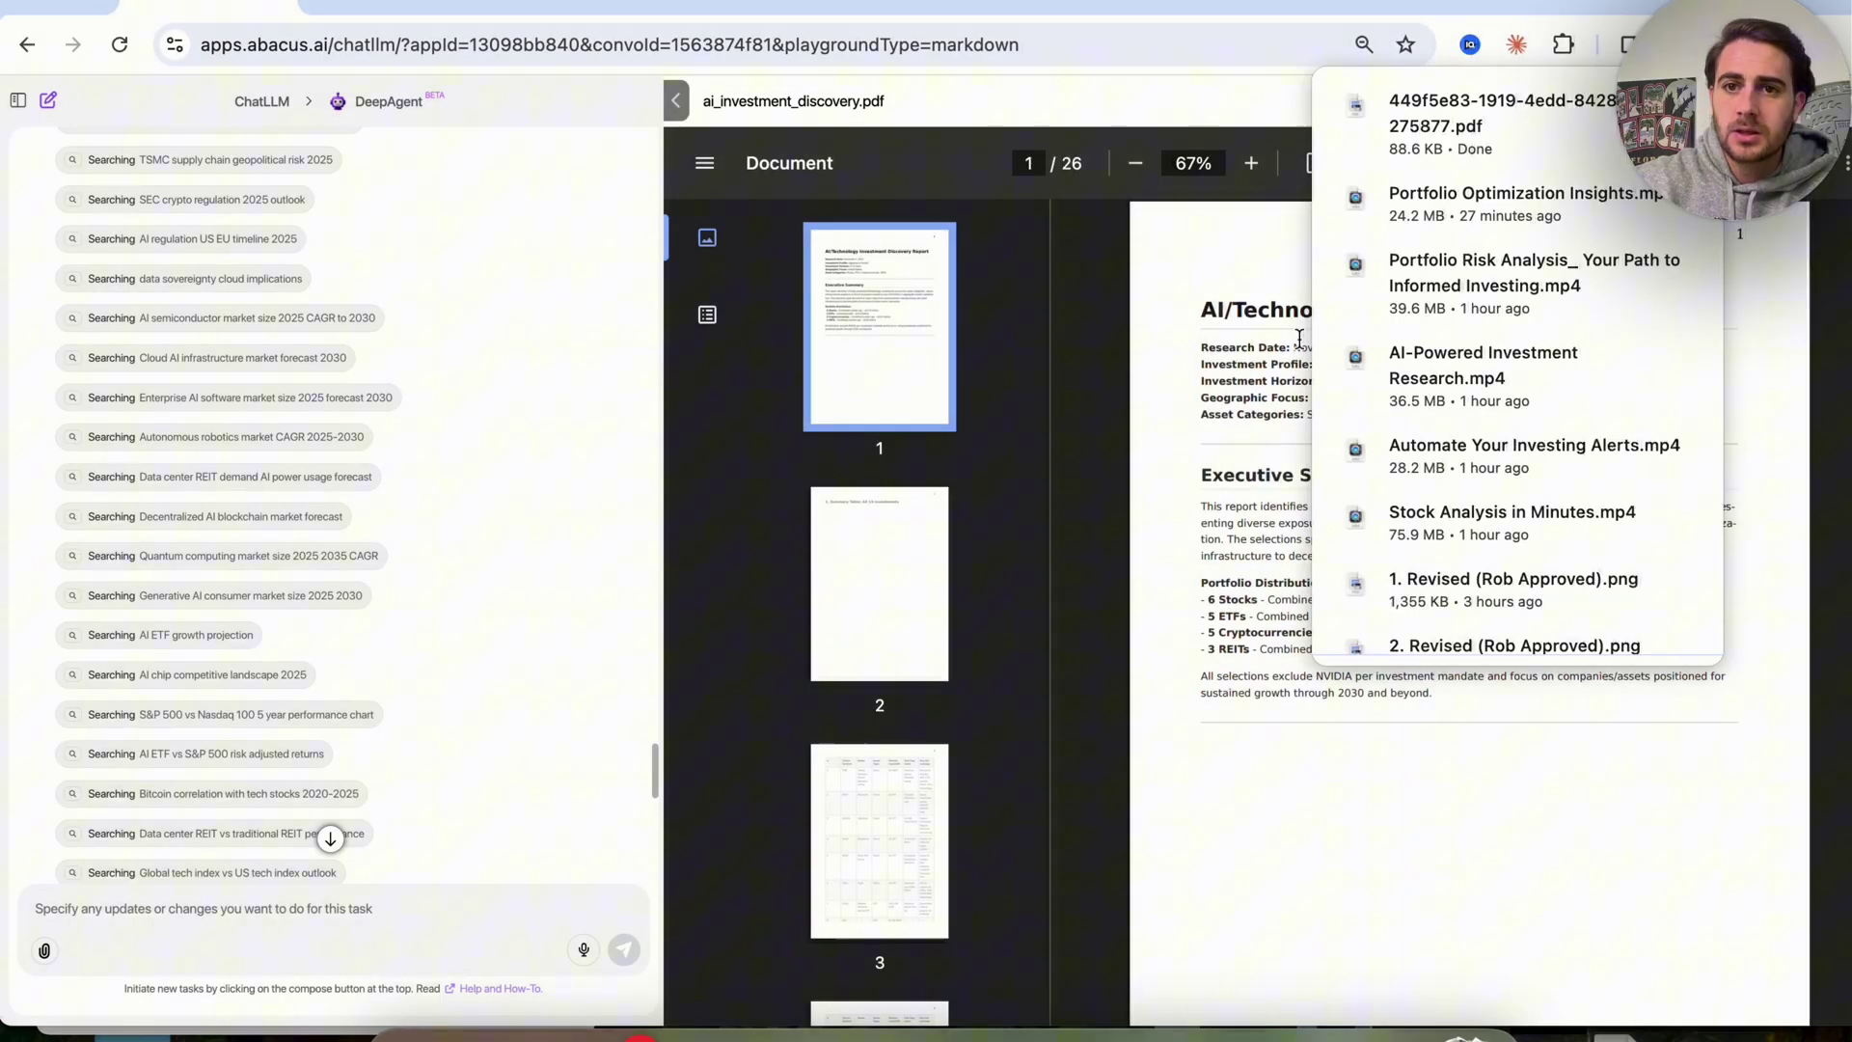
click(1476, 144)
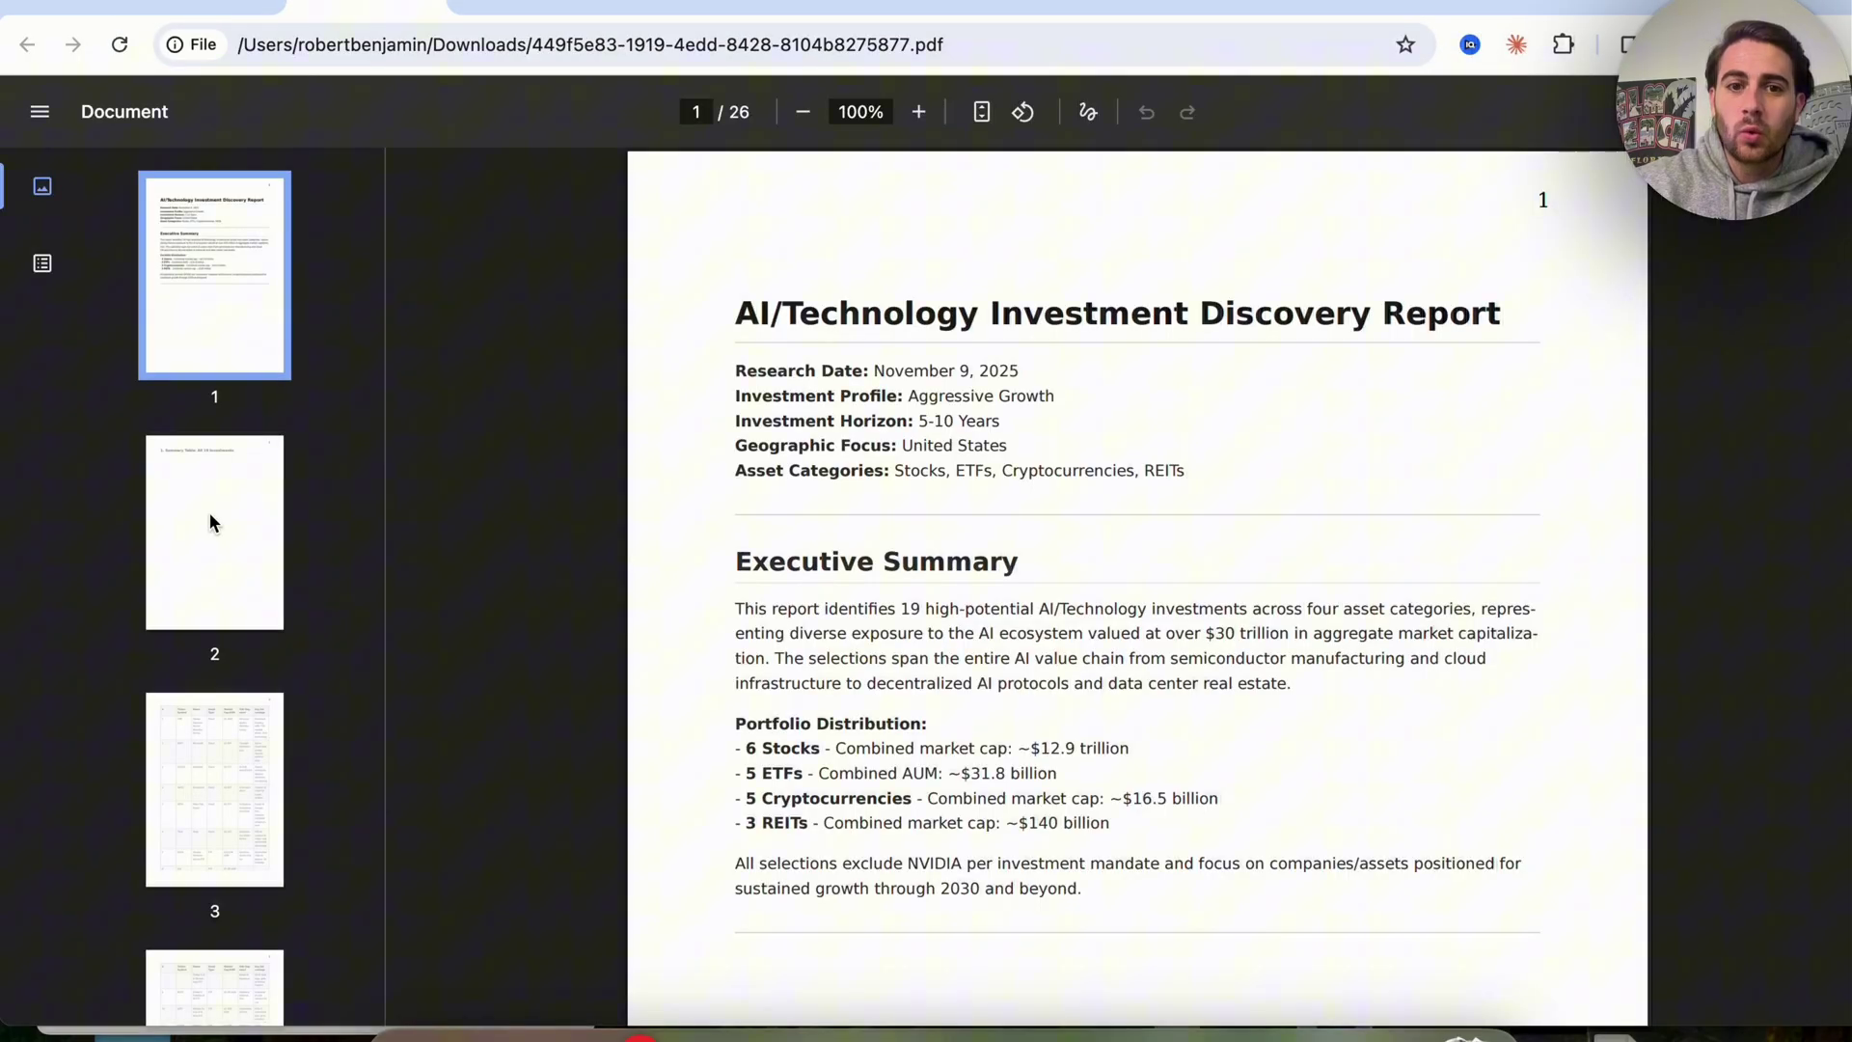
scroll(781, 535, down, 1)
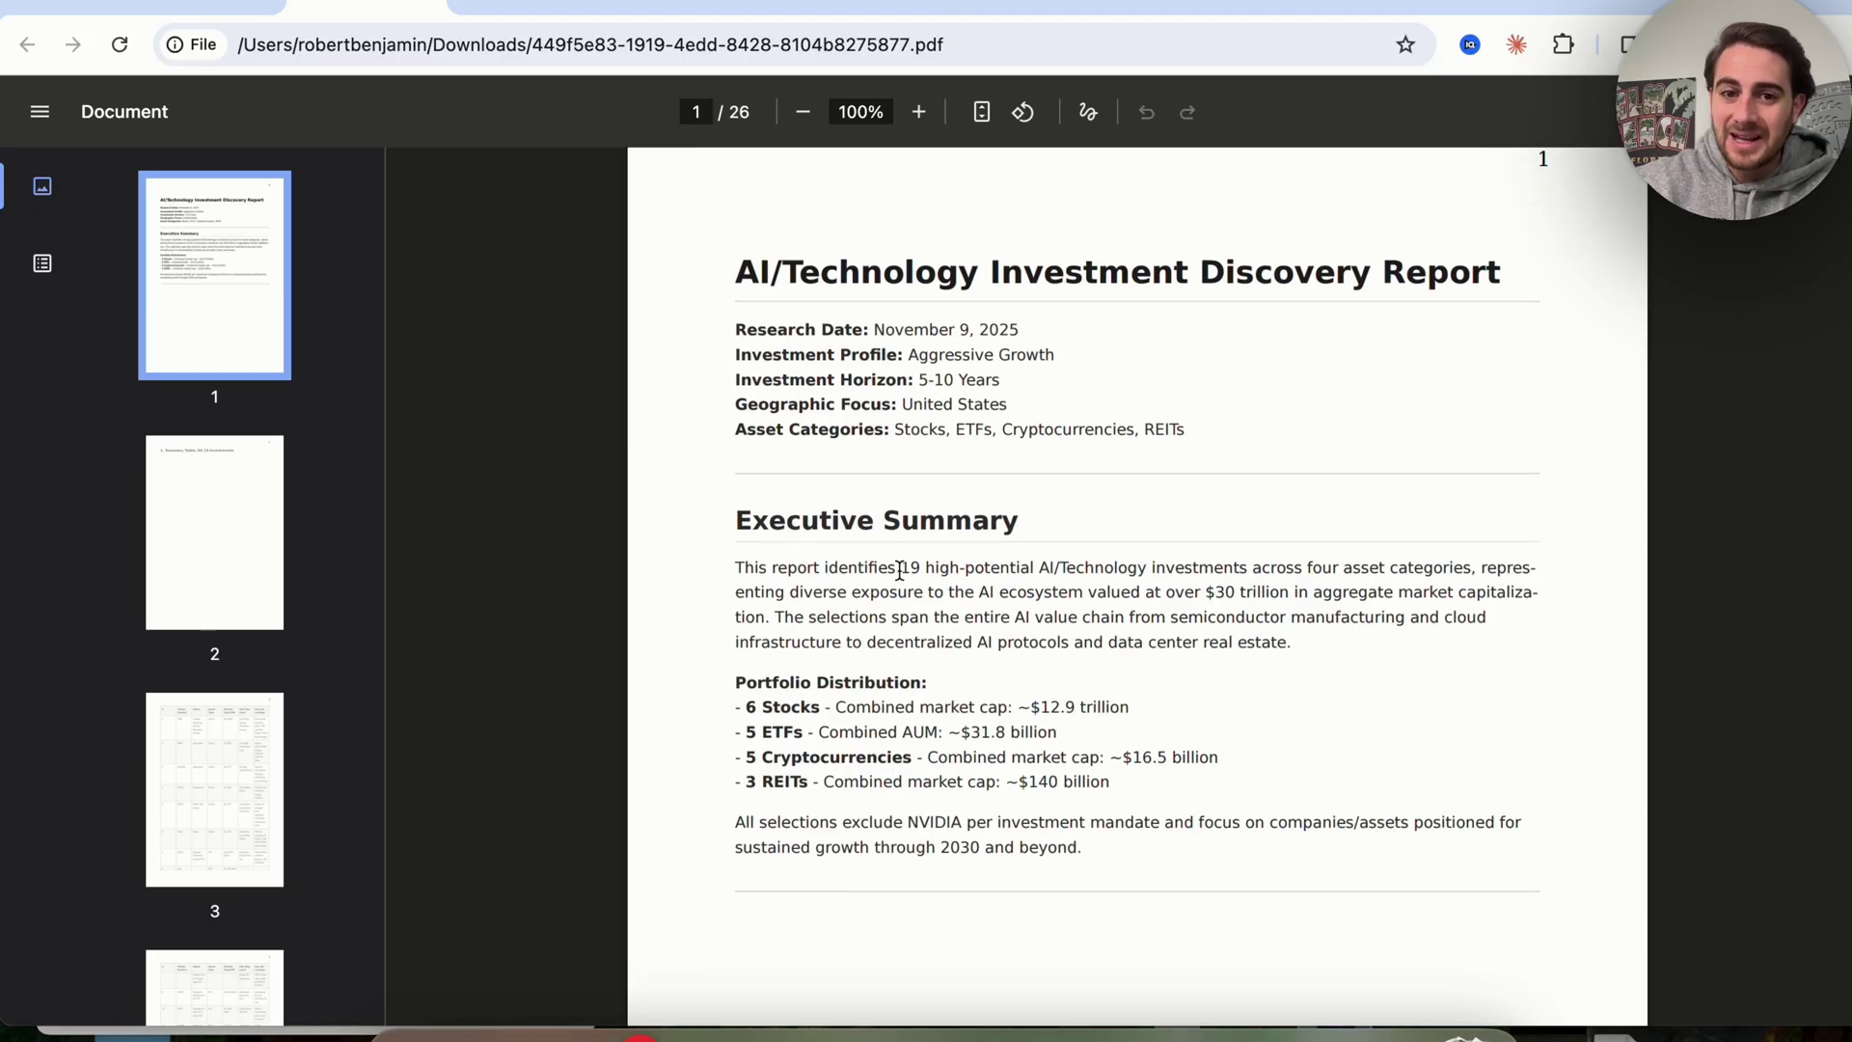
drag(1059, 567, 1184, 567)
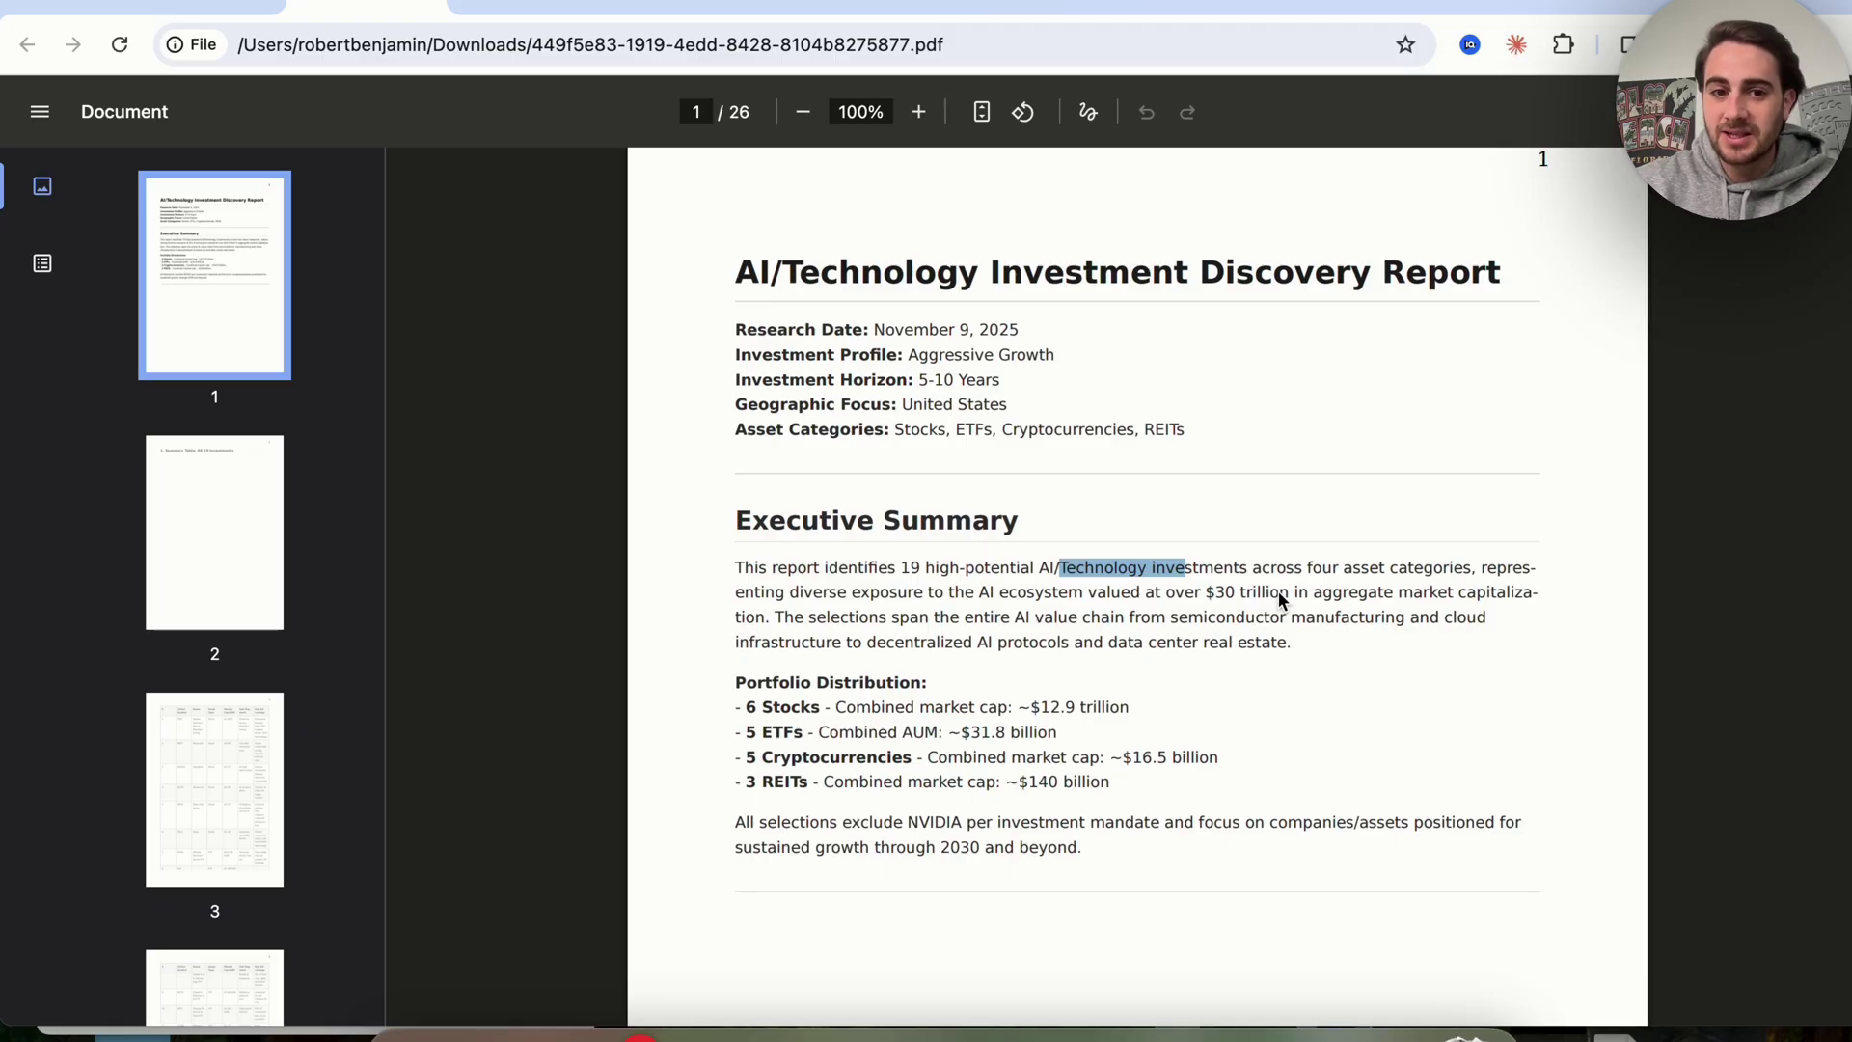
scroll(1269, 598, down, 1)
click(1231, 635)
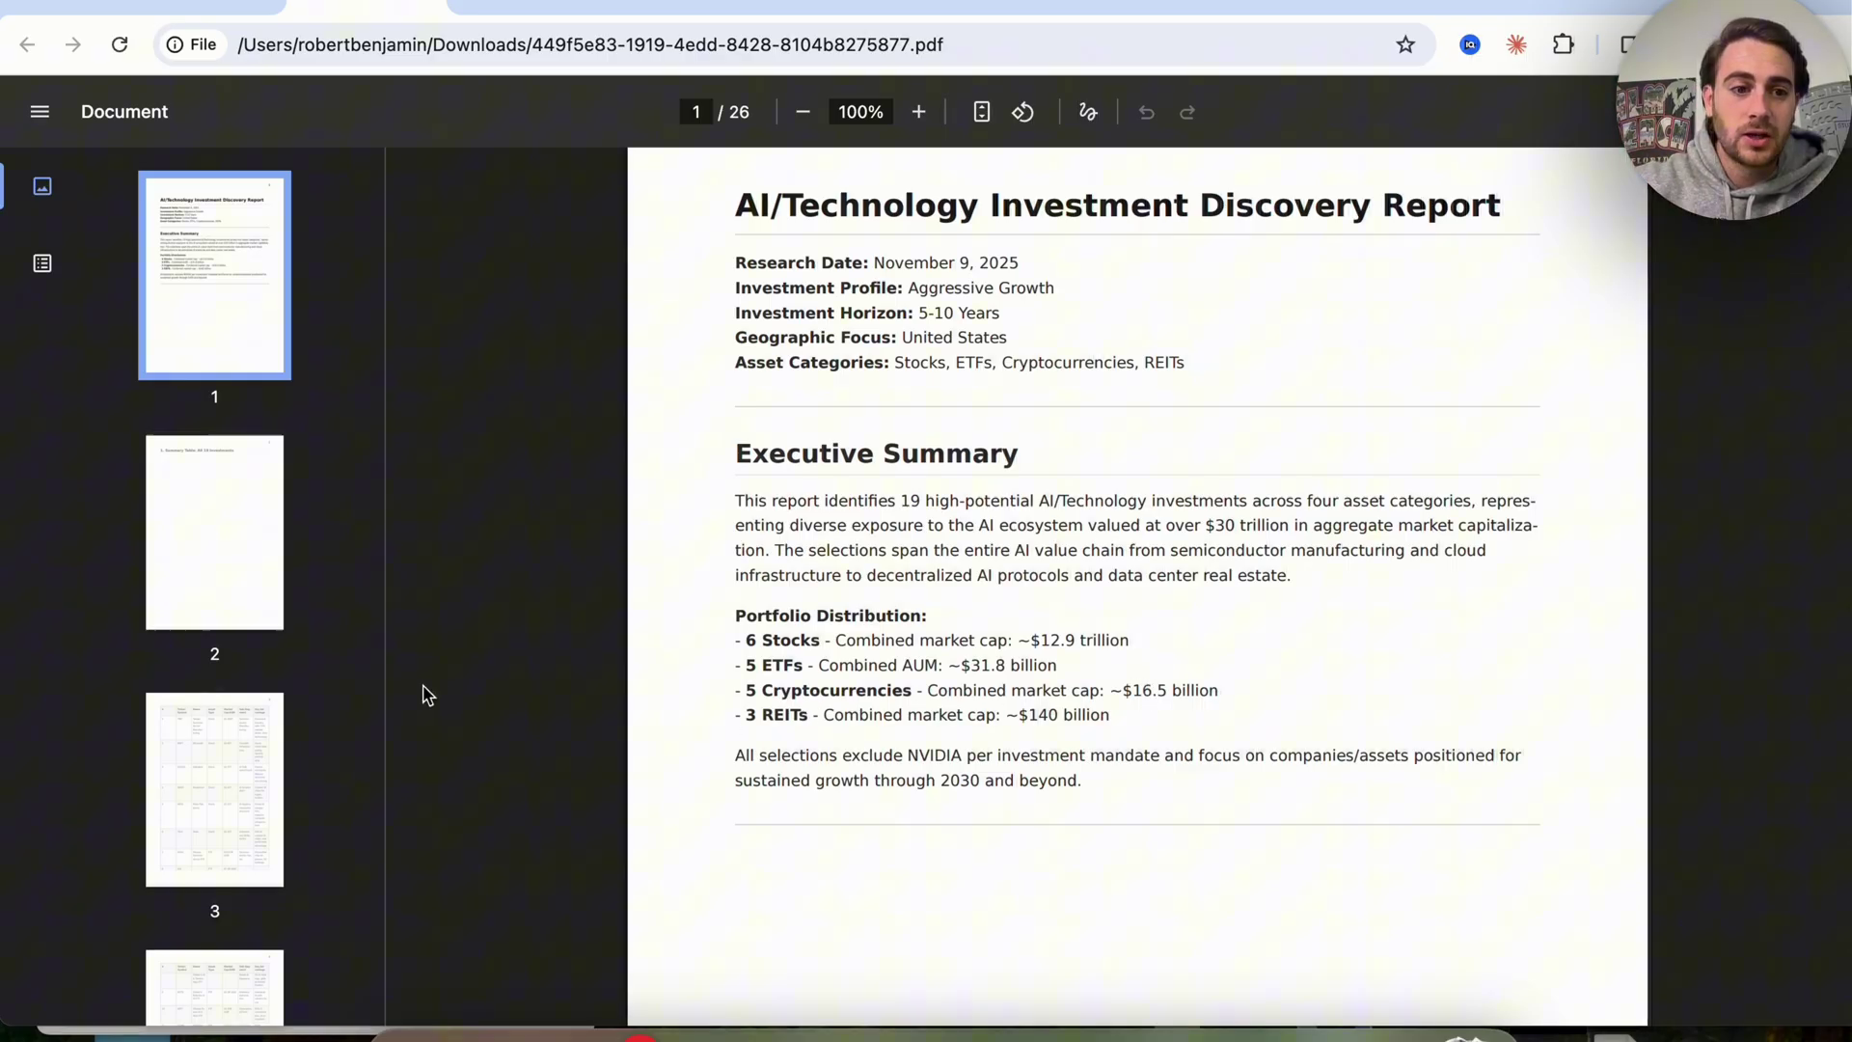
Step: Jump to page 3 and read the report's holdings table
click(261, 781)
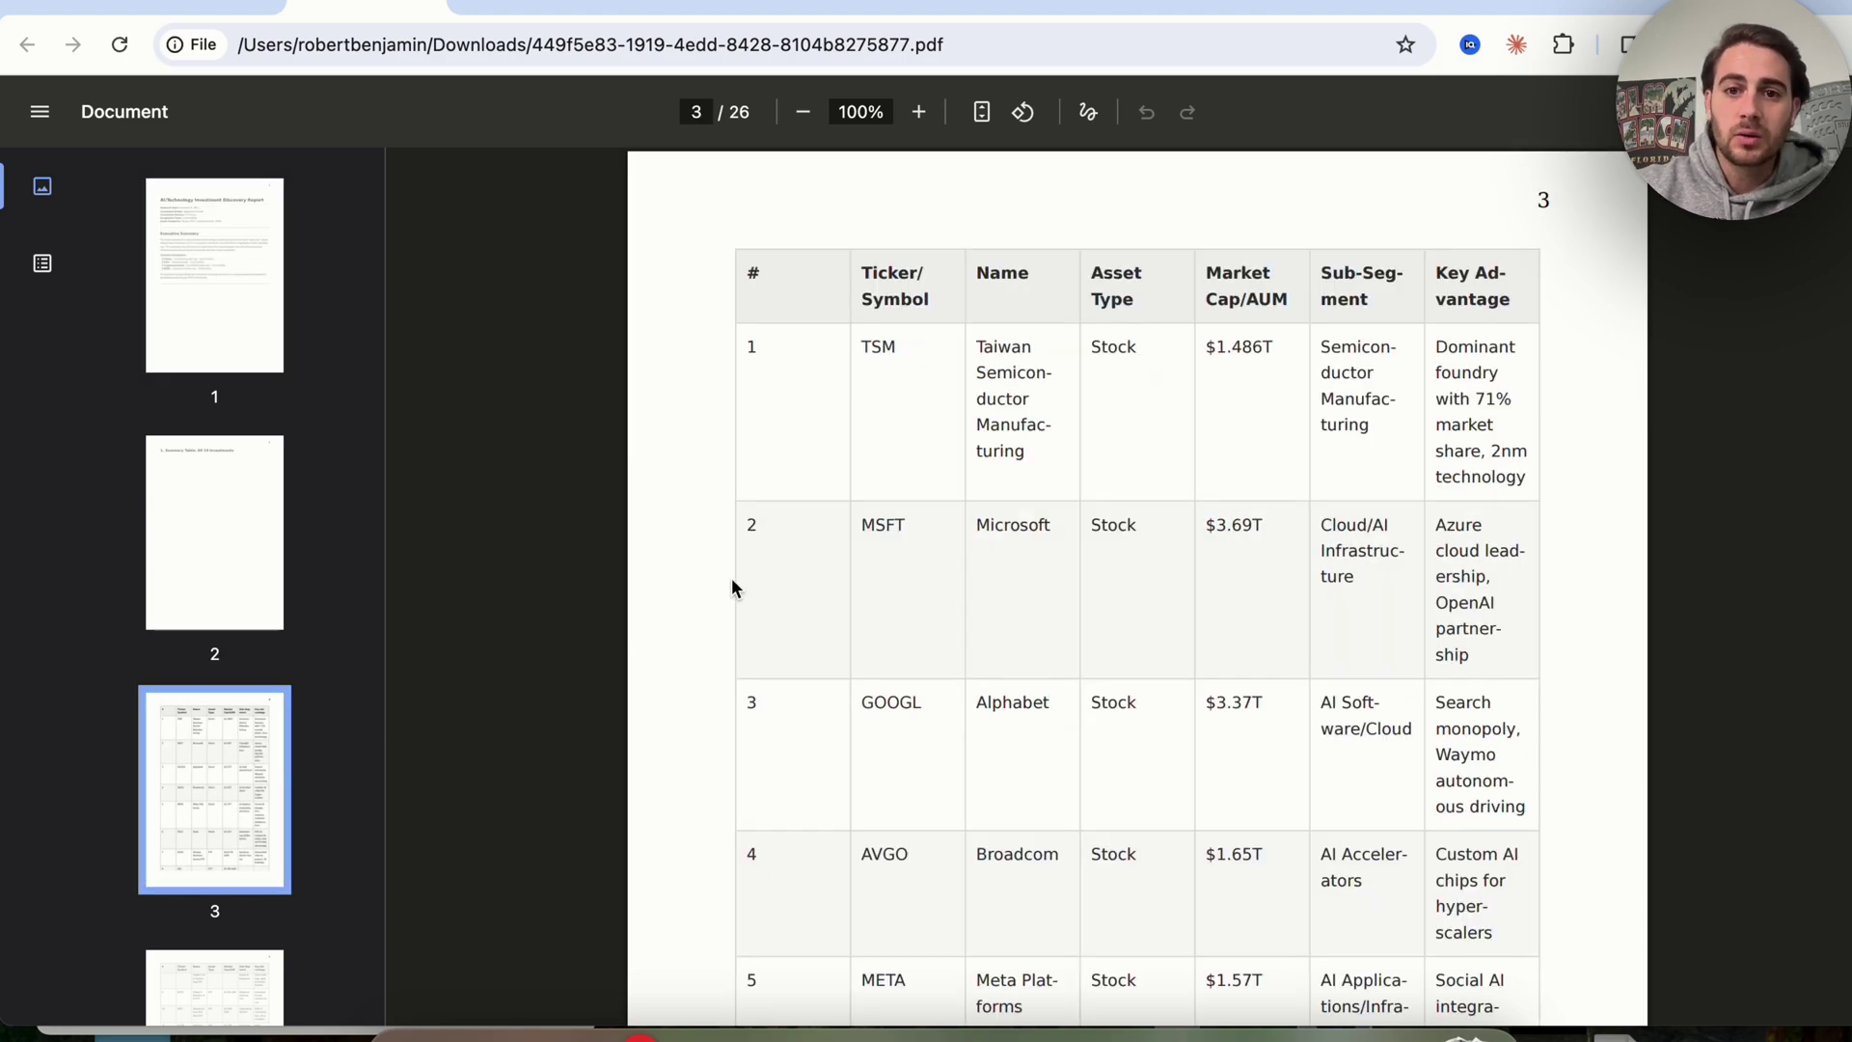
scroll(733, 584, down, 3)
scroll(240, 797, down, 3)
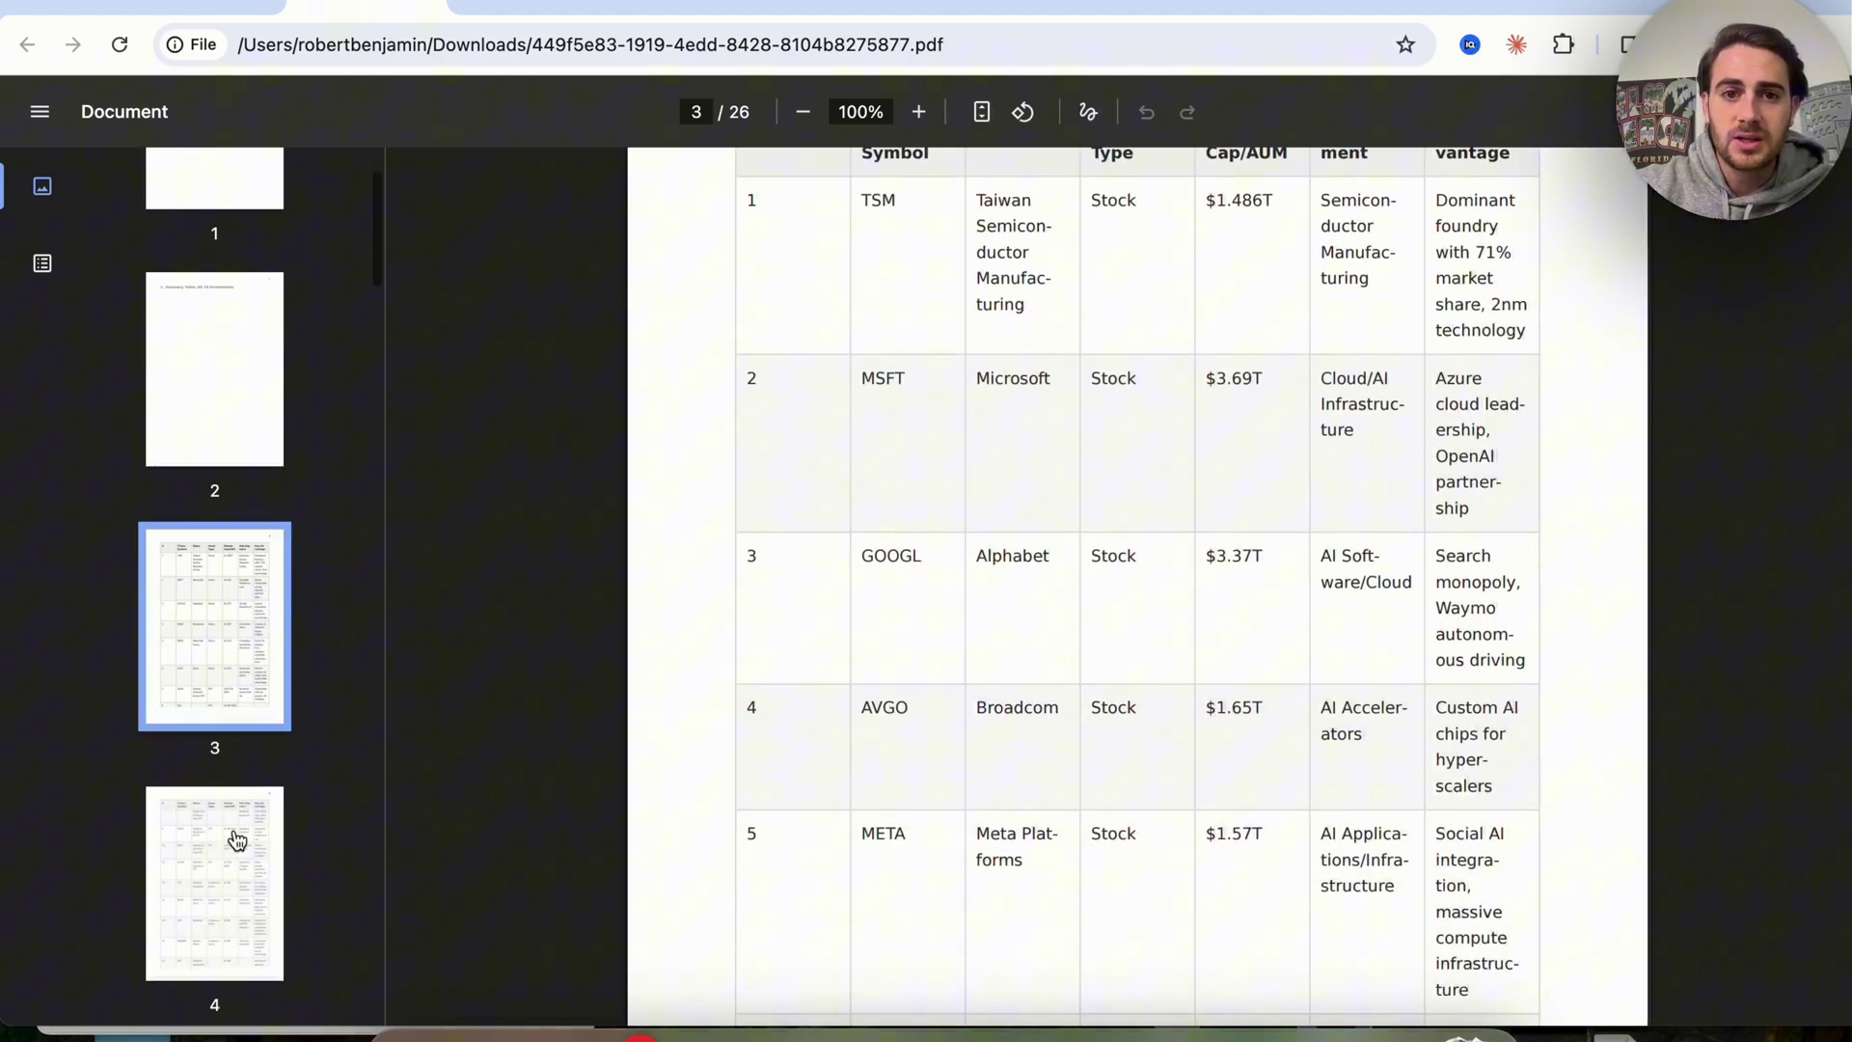
scroll(771, 480, up, 1)
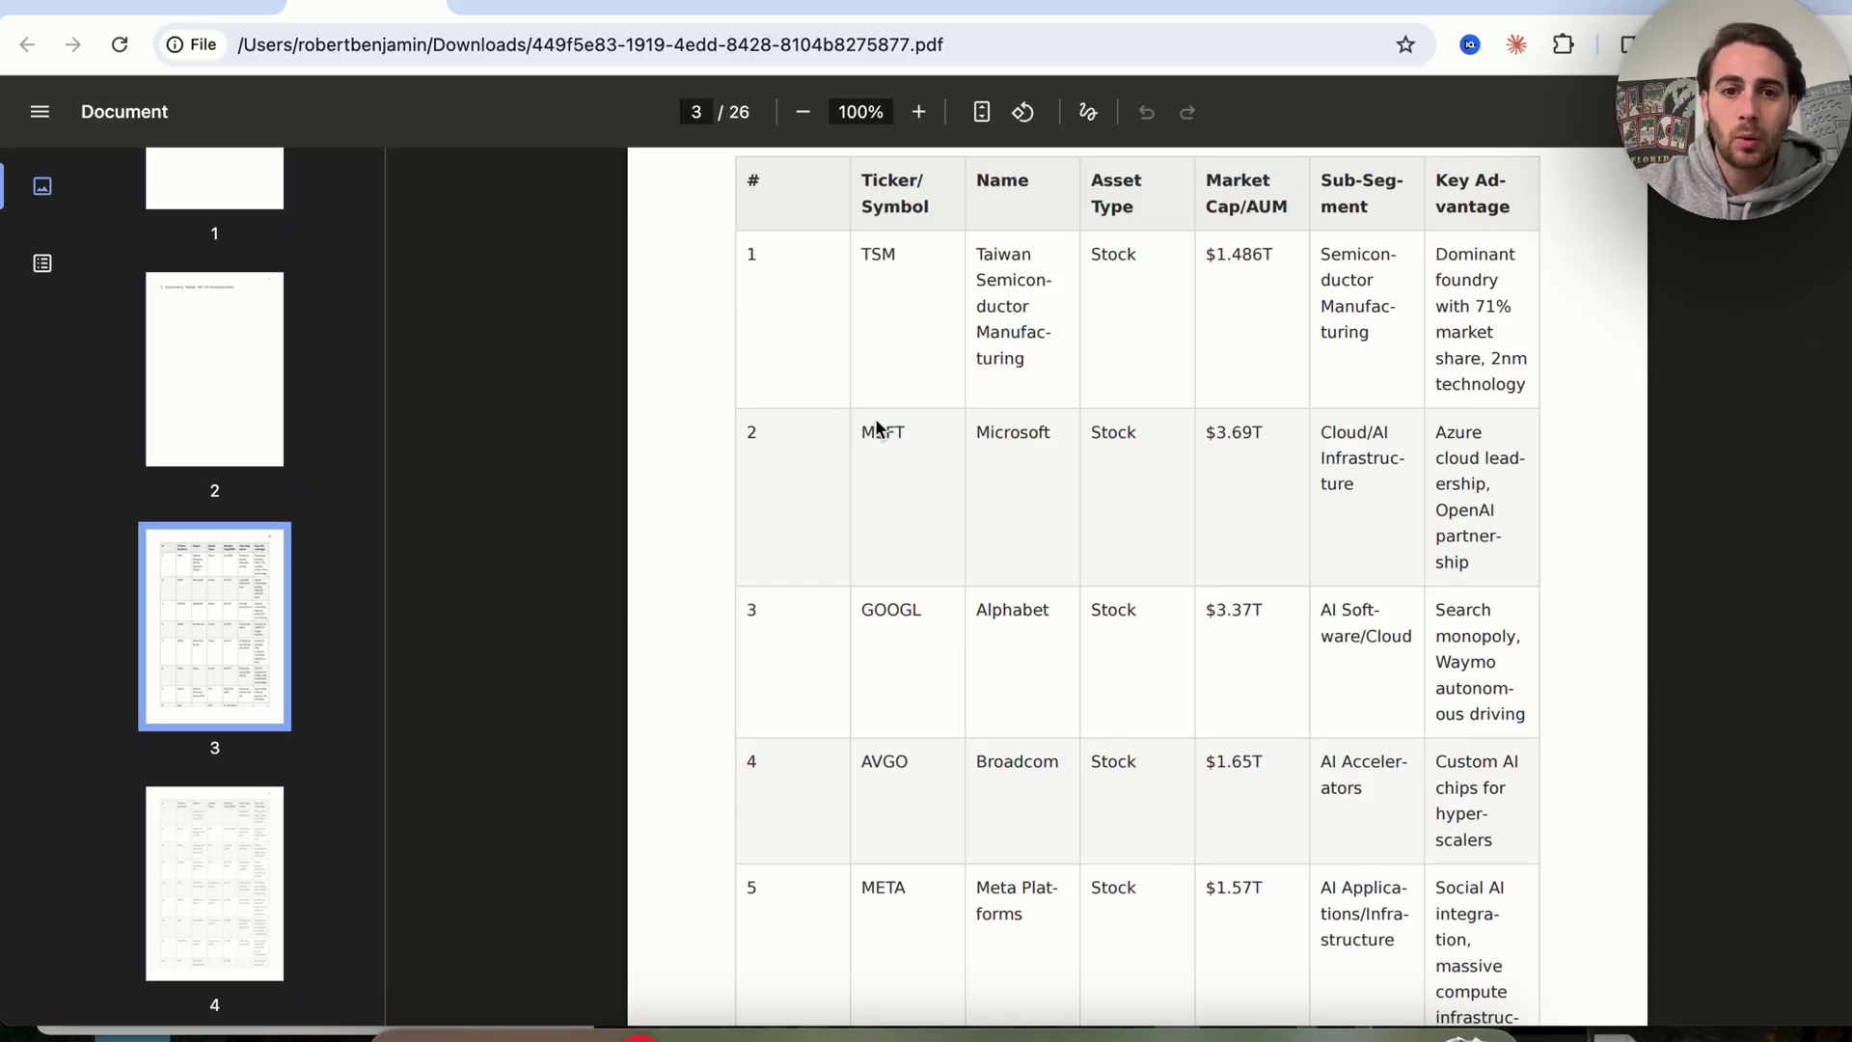
scroll(214, 806, down, 6)
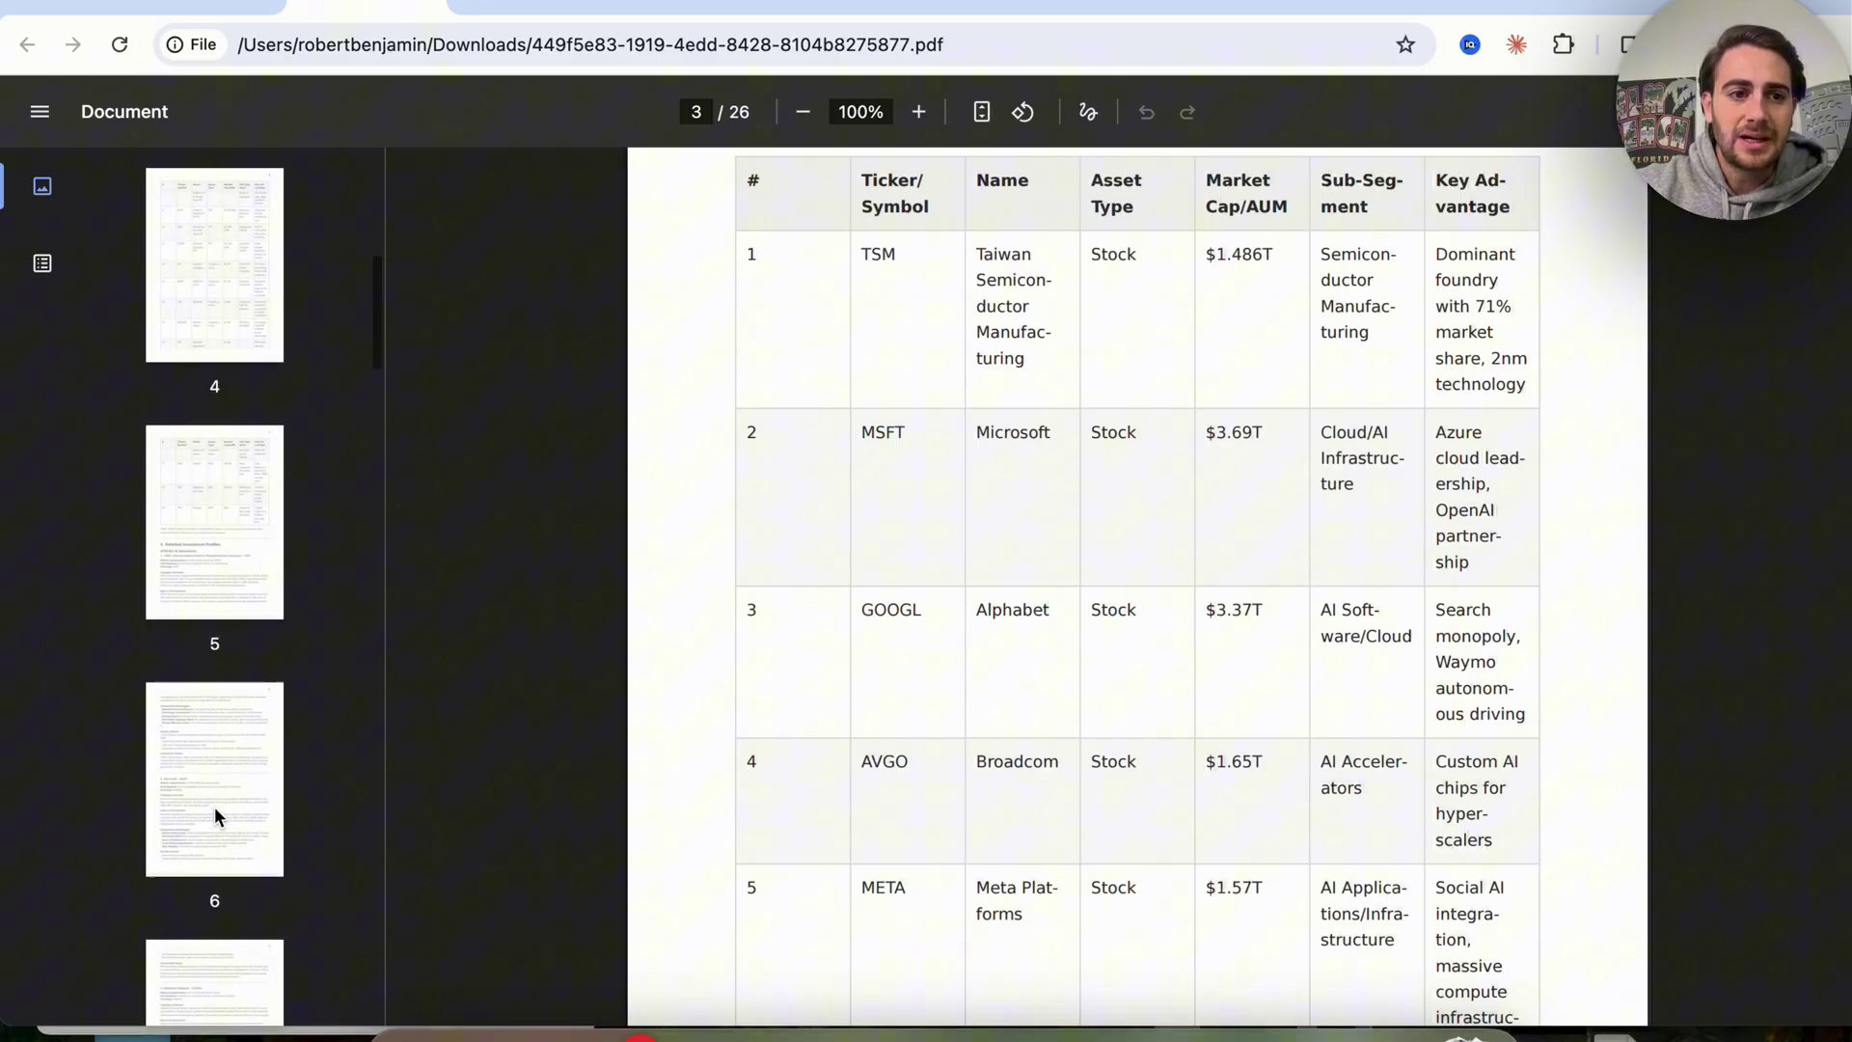
Step: Read the TSMC profile from page 5 into the Microsoft section on page 6
click(235, 519)
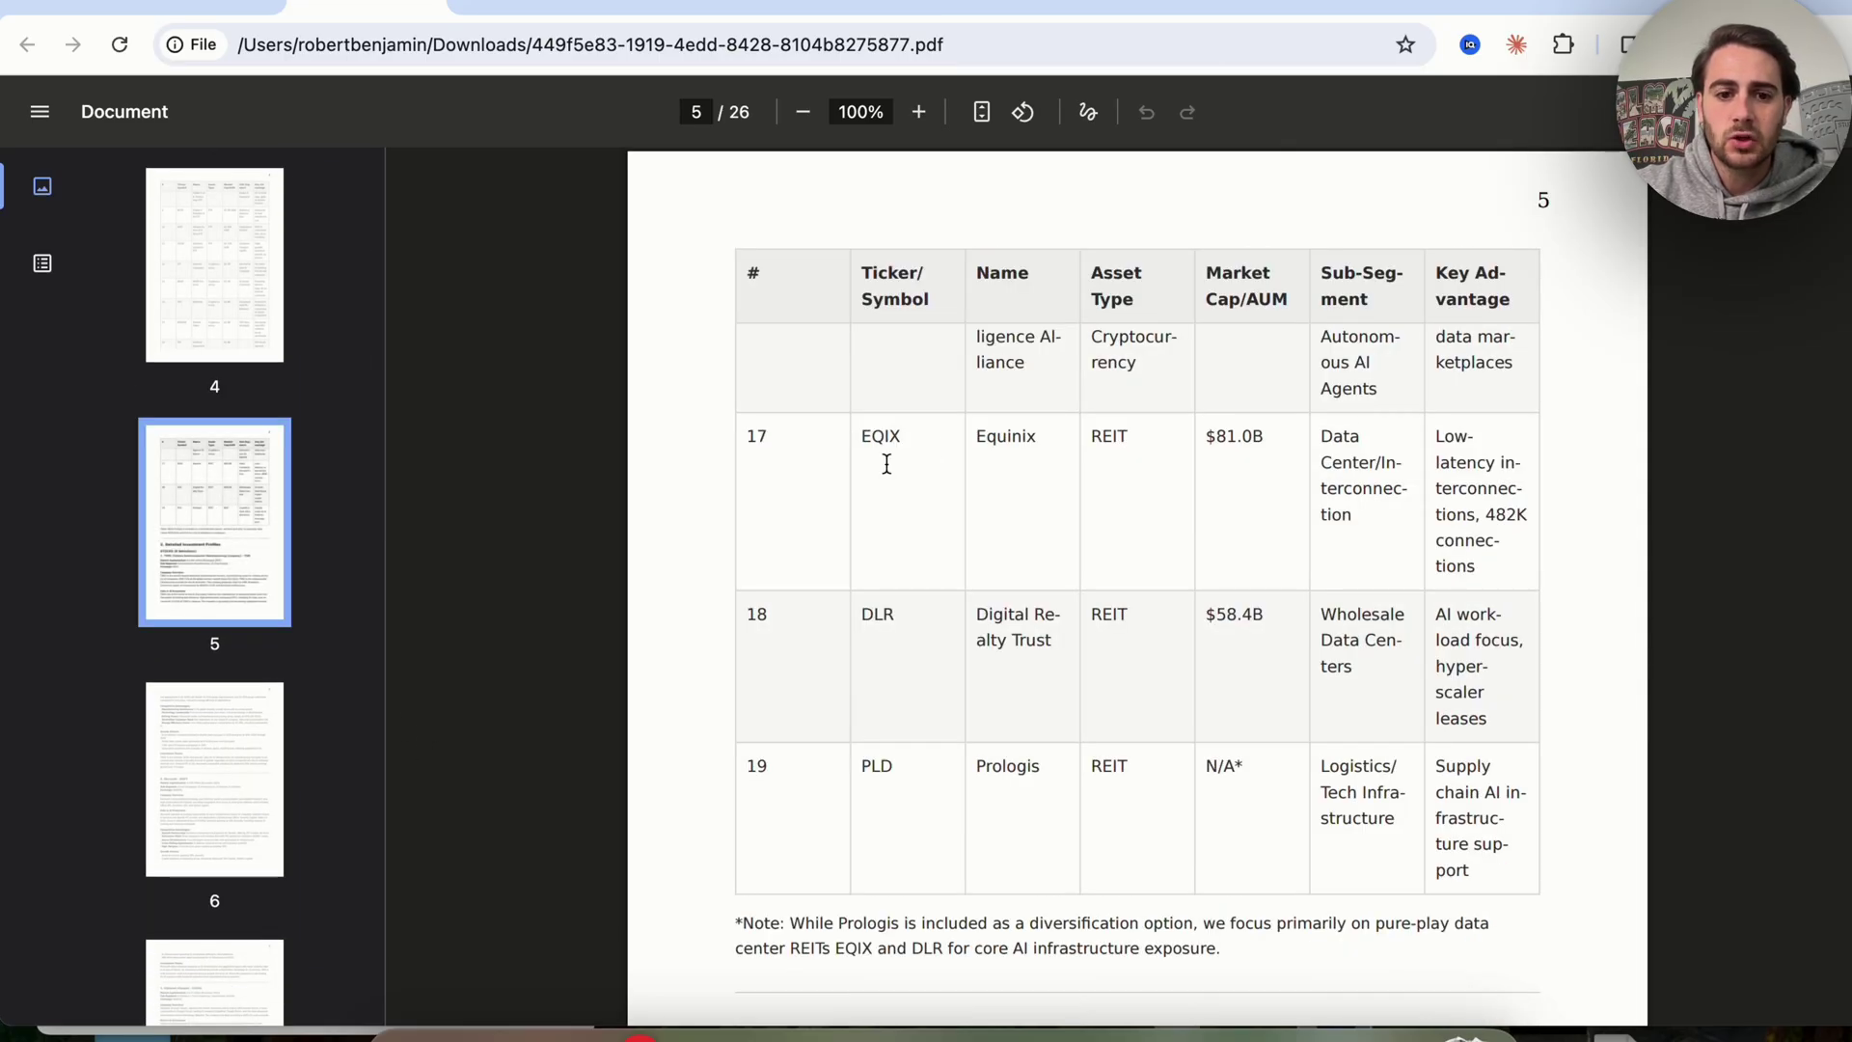
scroll(738, 625, down, 9)
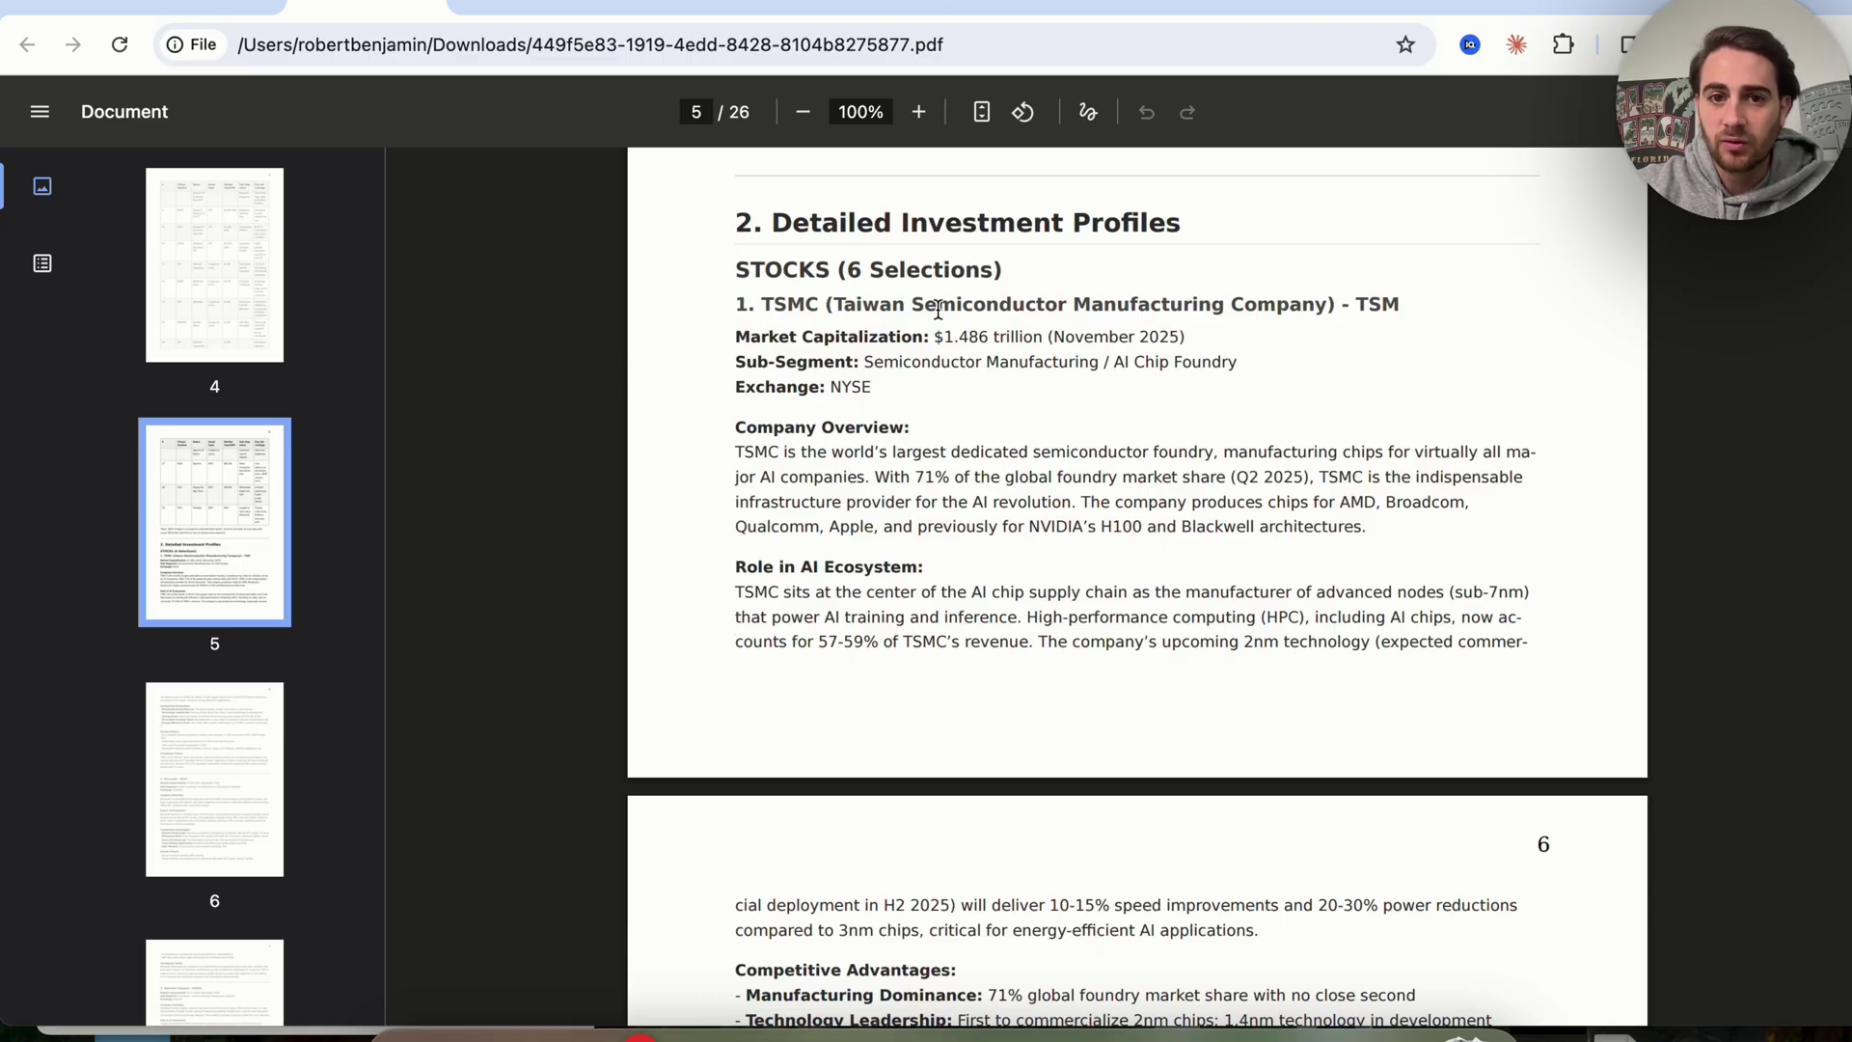
scroll(900, 505, down, 1)
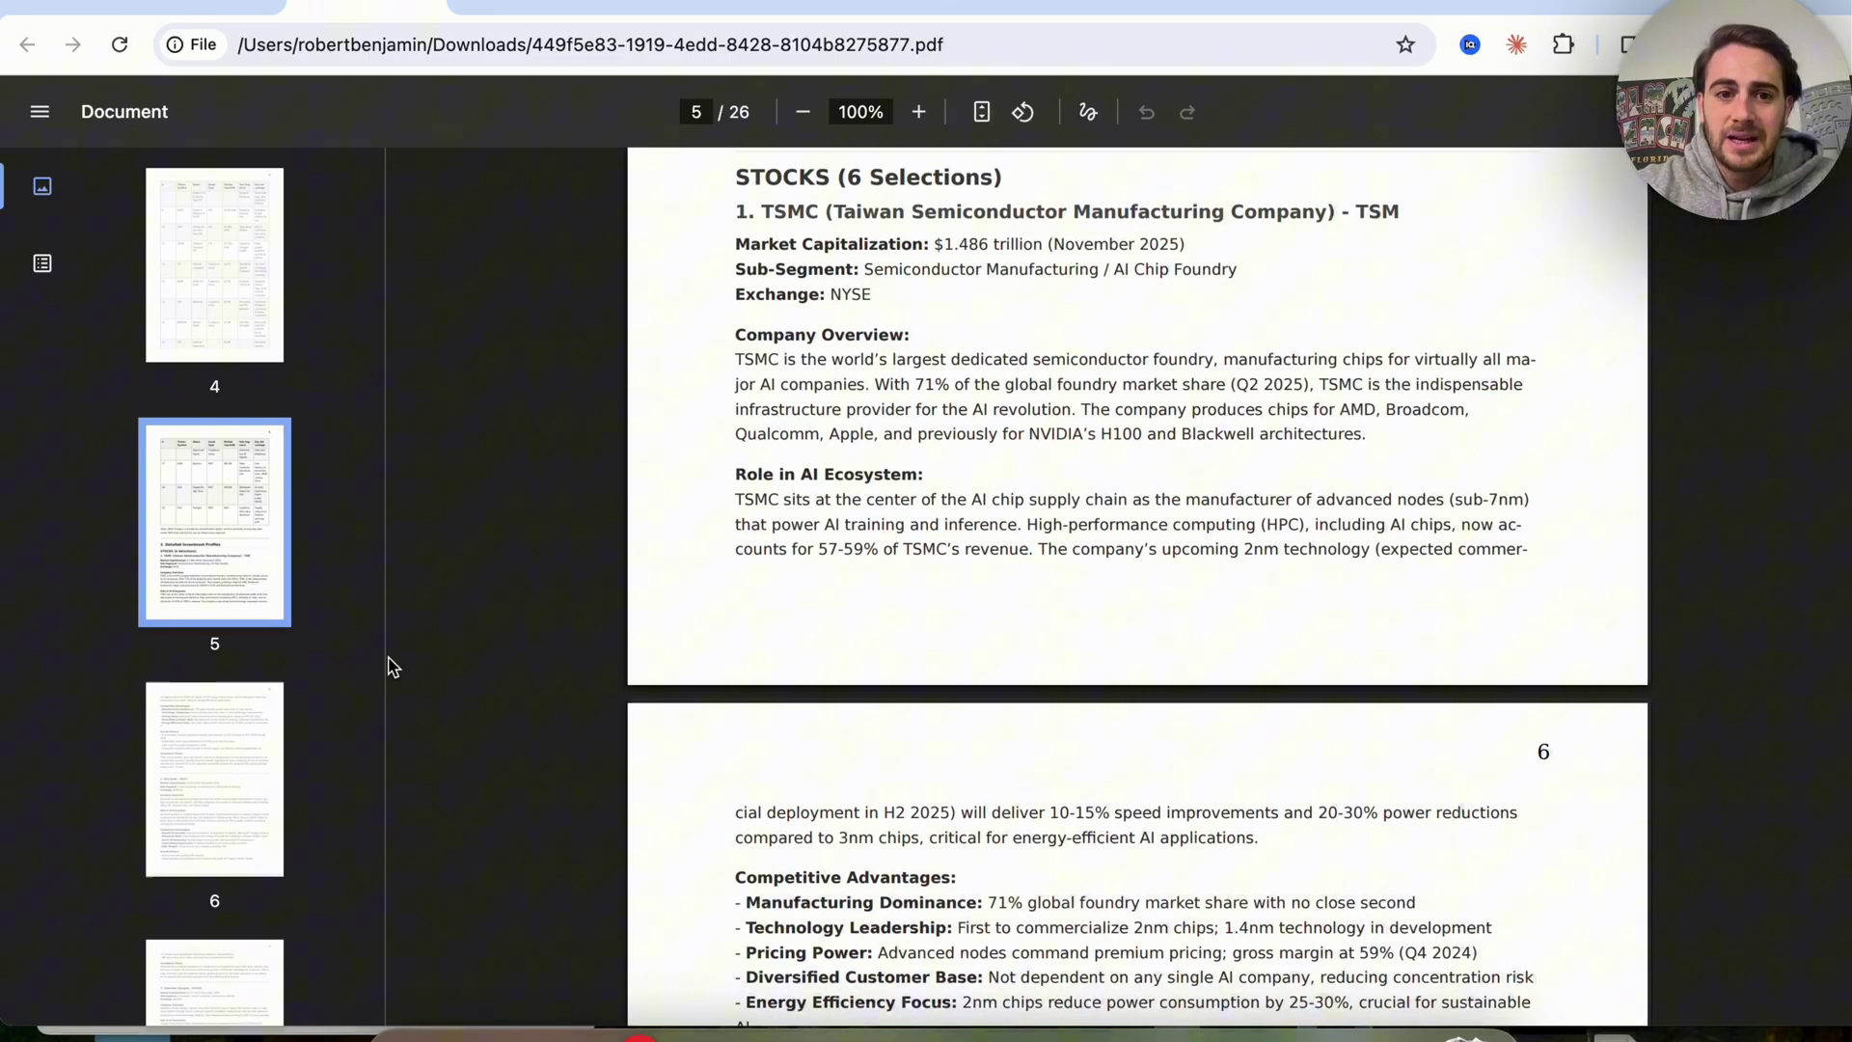
scroll(691, 564, down, 1)
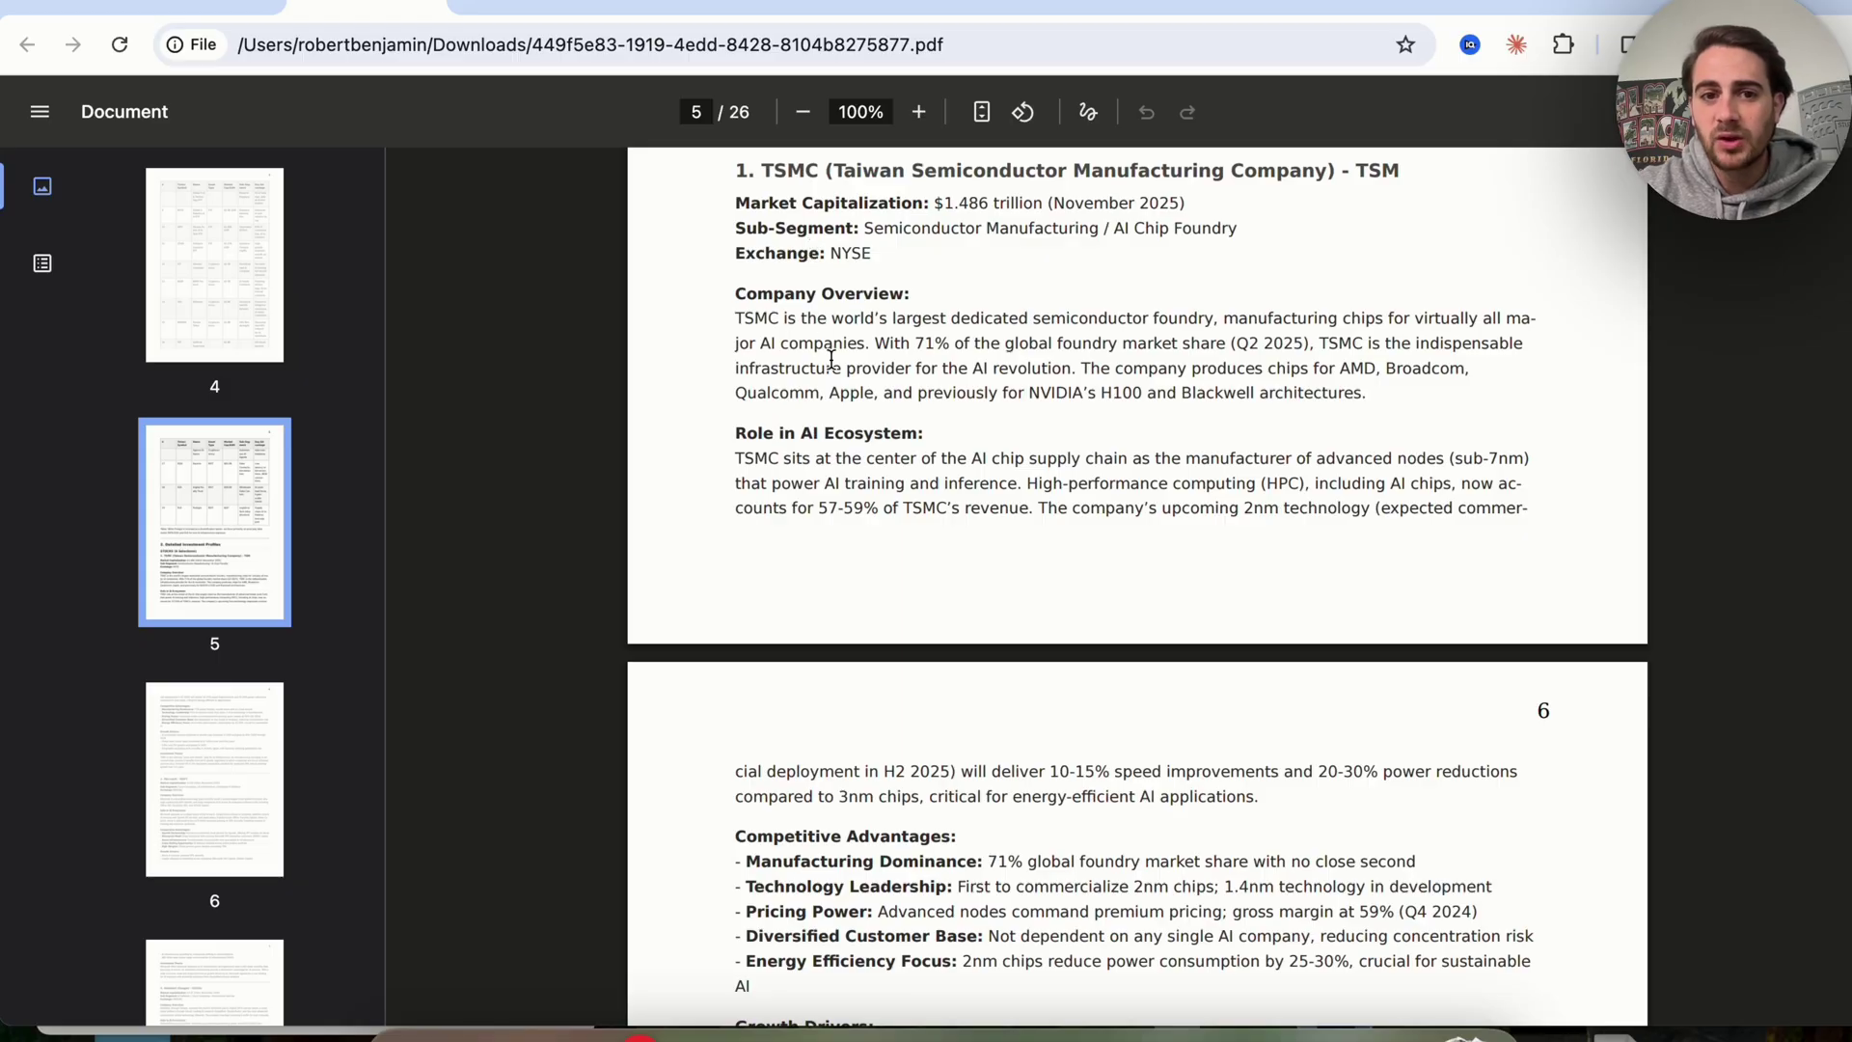
scroll(829, 466, down, 1)
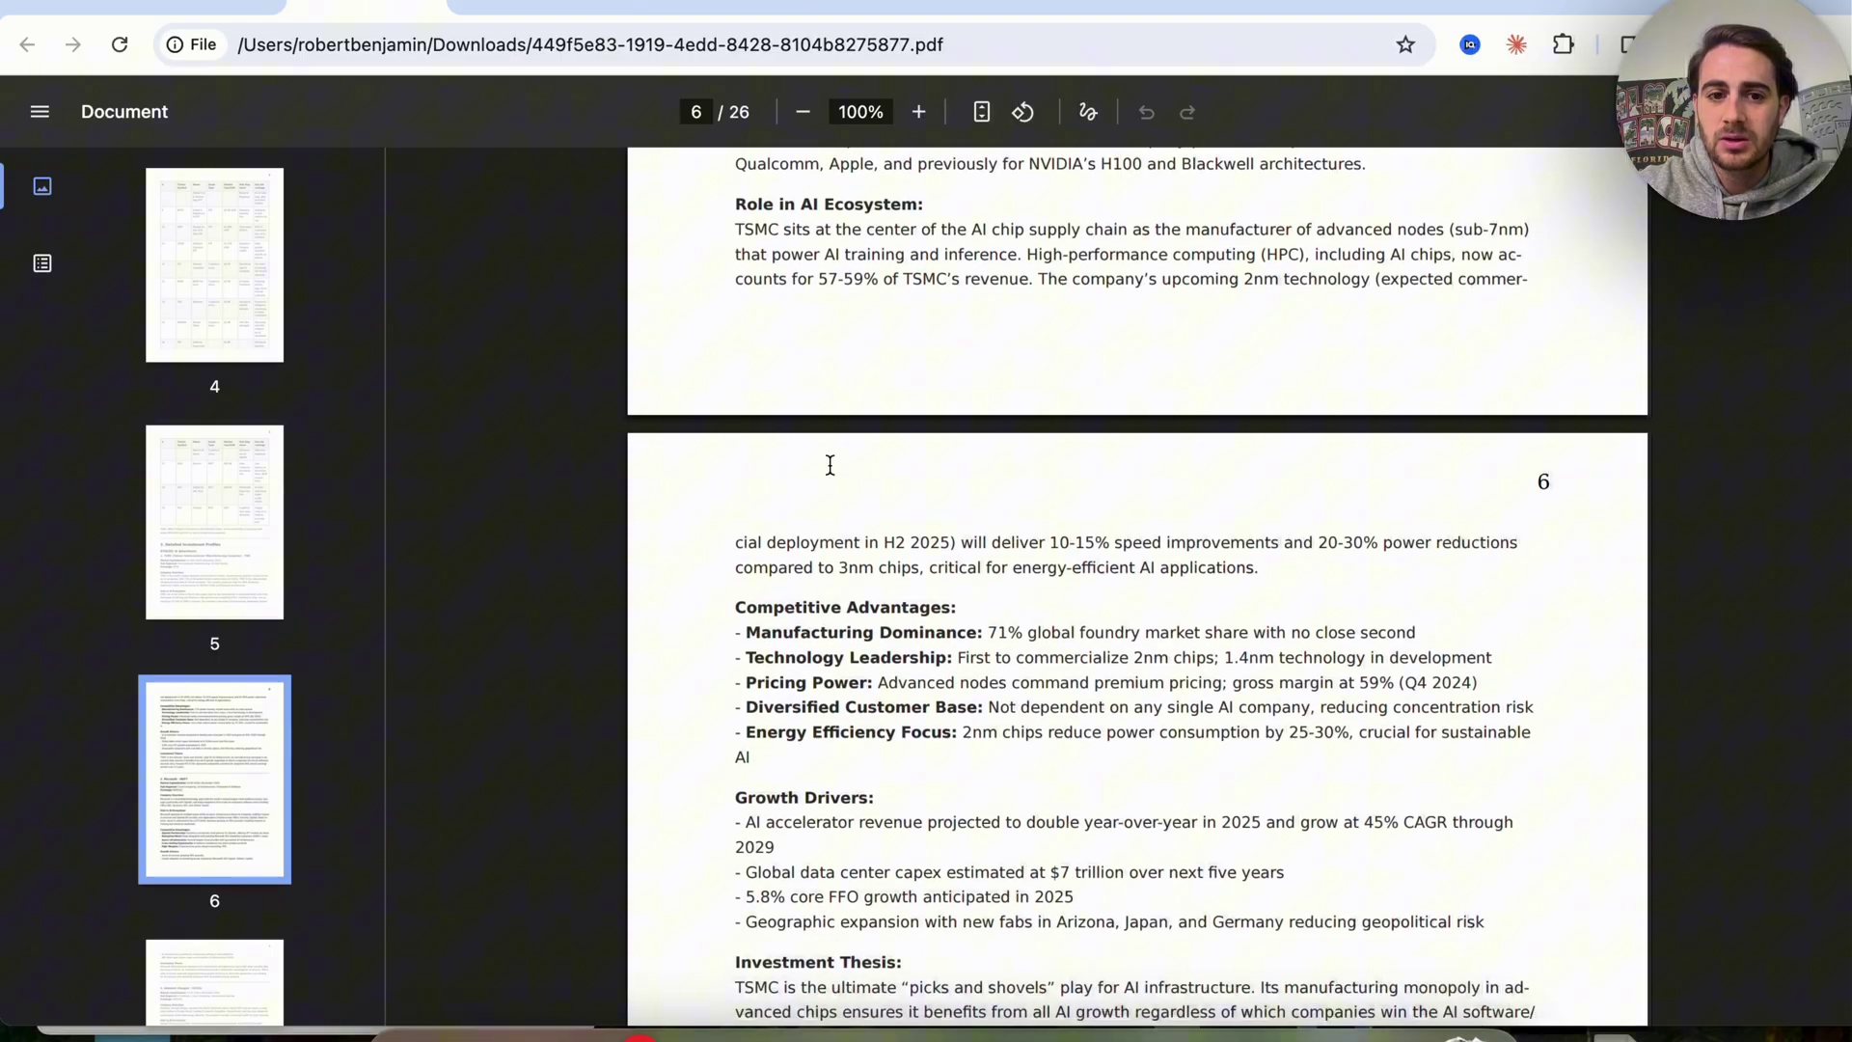
scroll(827, 676, down, 1)
scroll(829, 641, down, 3)
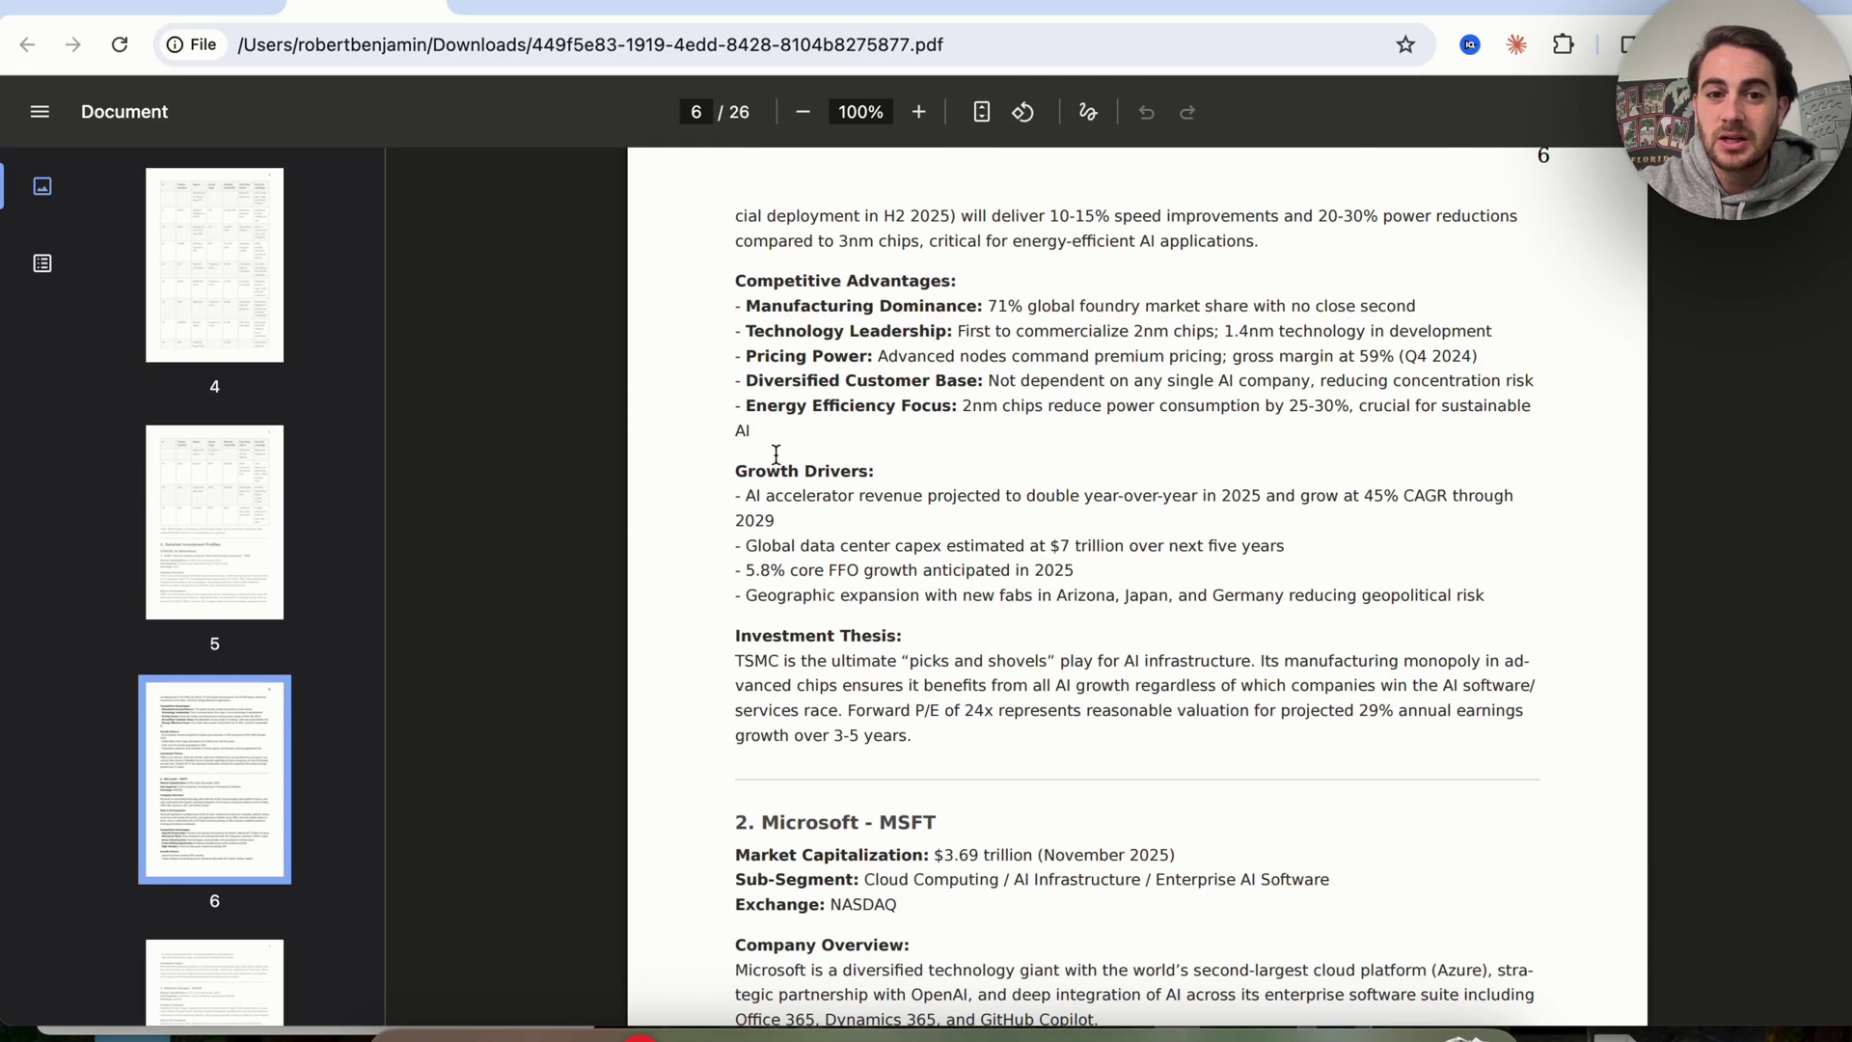
scroll(812, 644, down, 1)
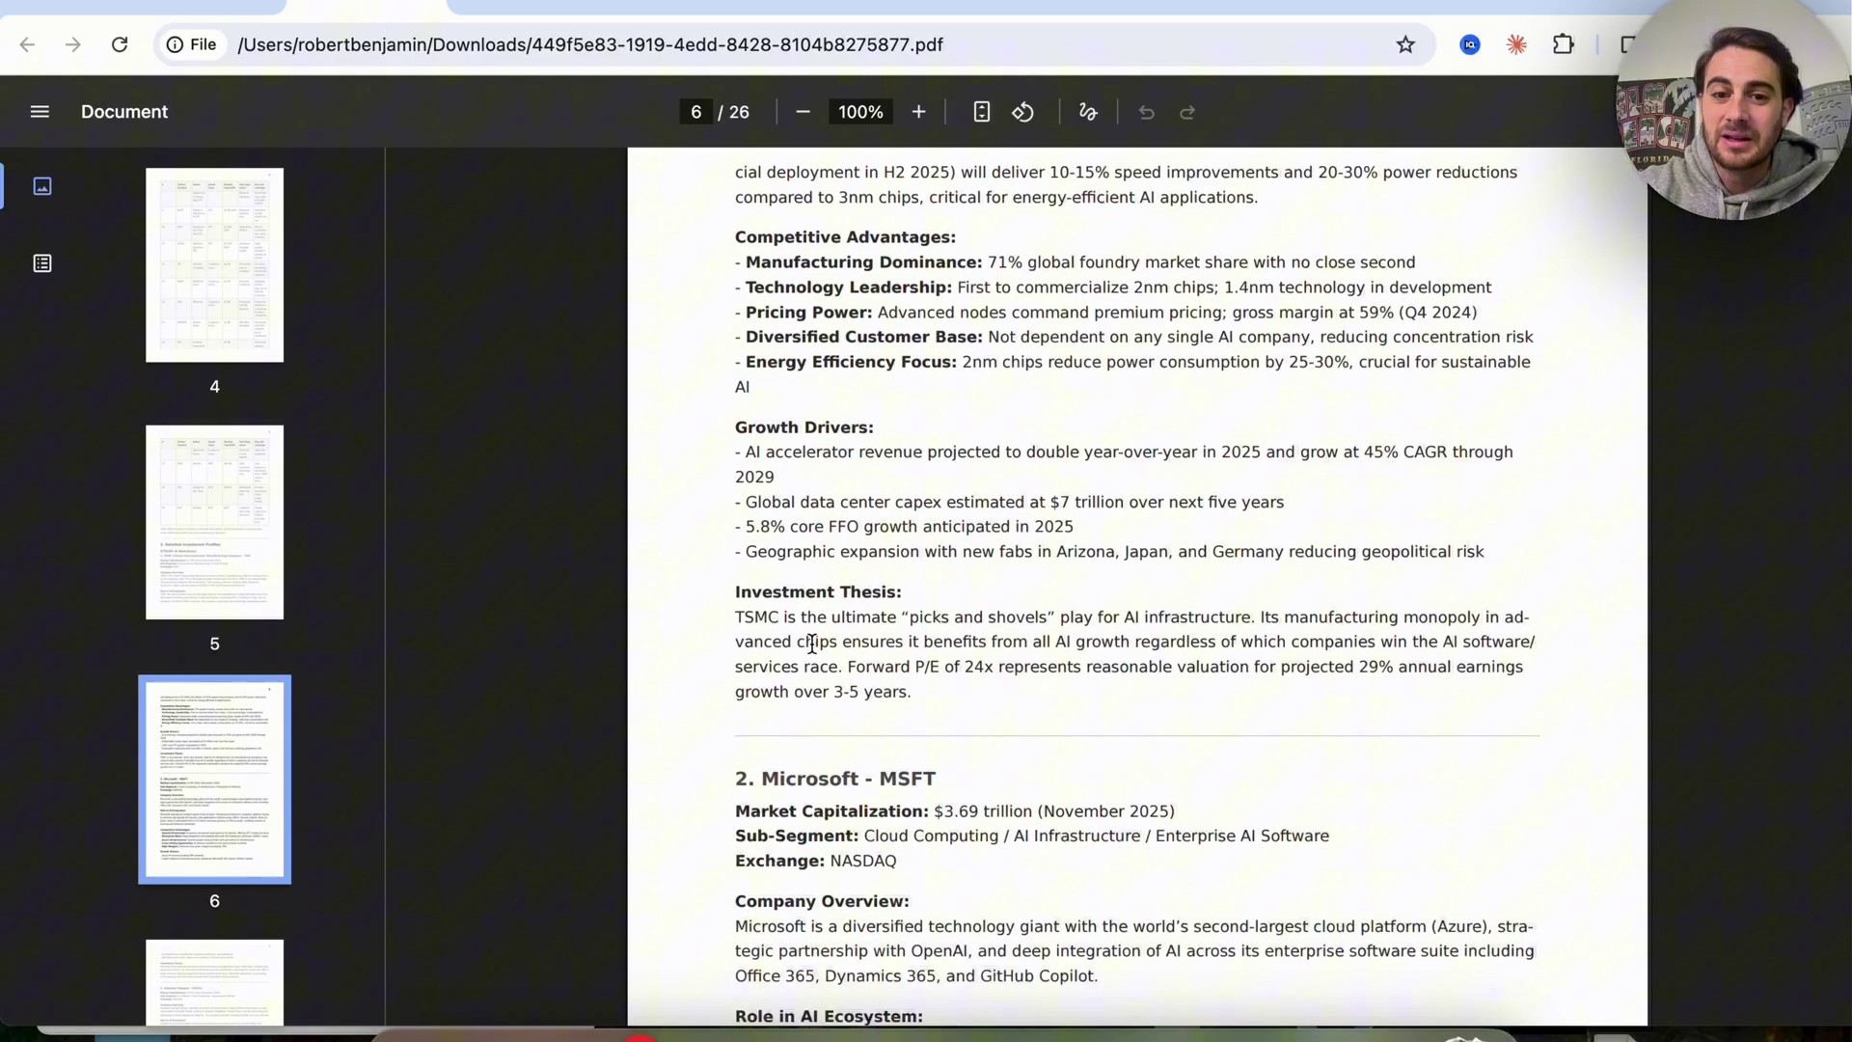
scroll(812, 644, down, 3)
Step: Jump to report page 10 and scroll through its content
scroll(178, 846, down, 10)
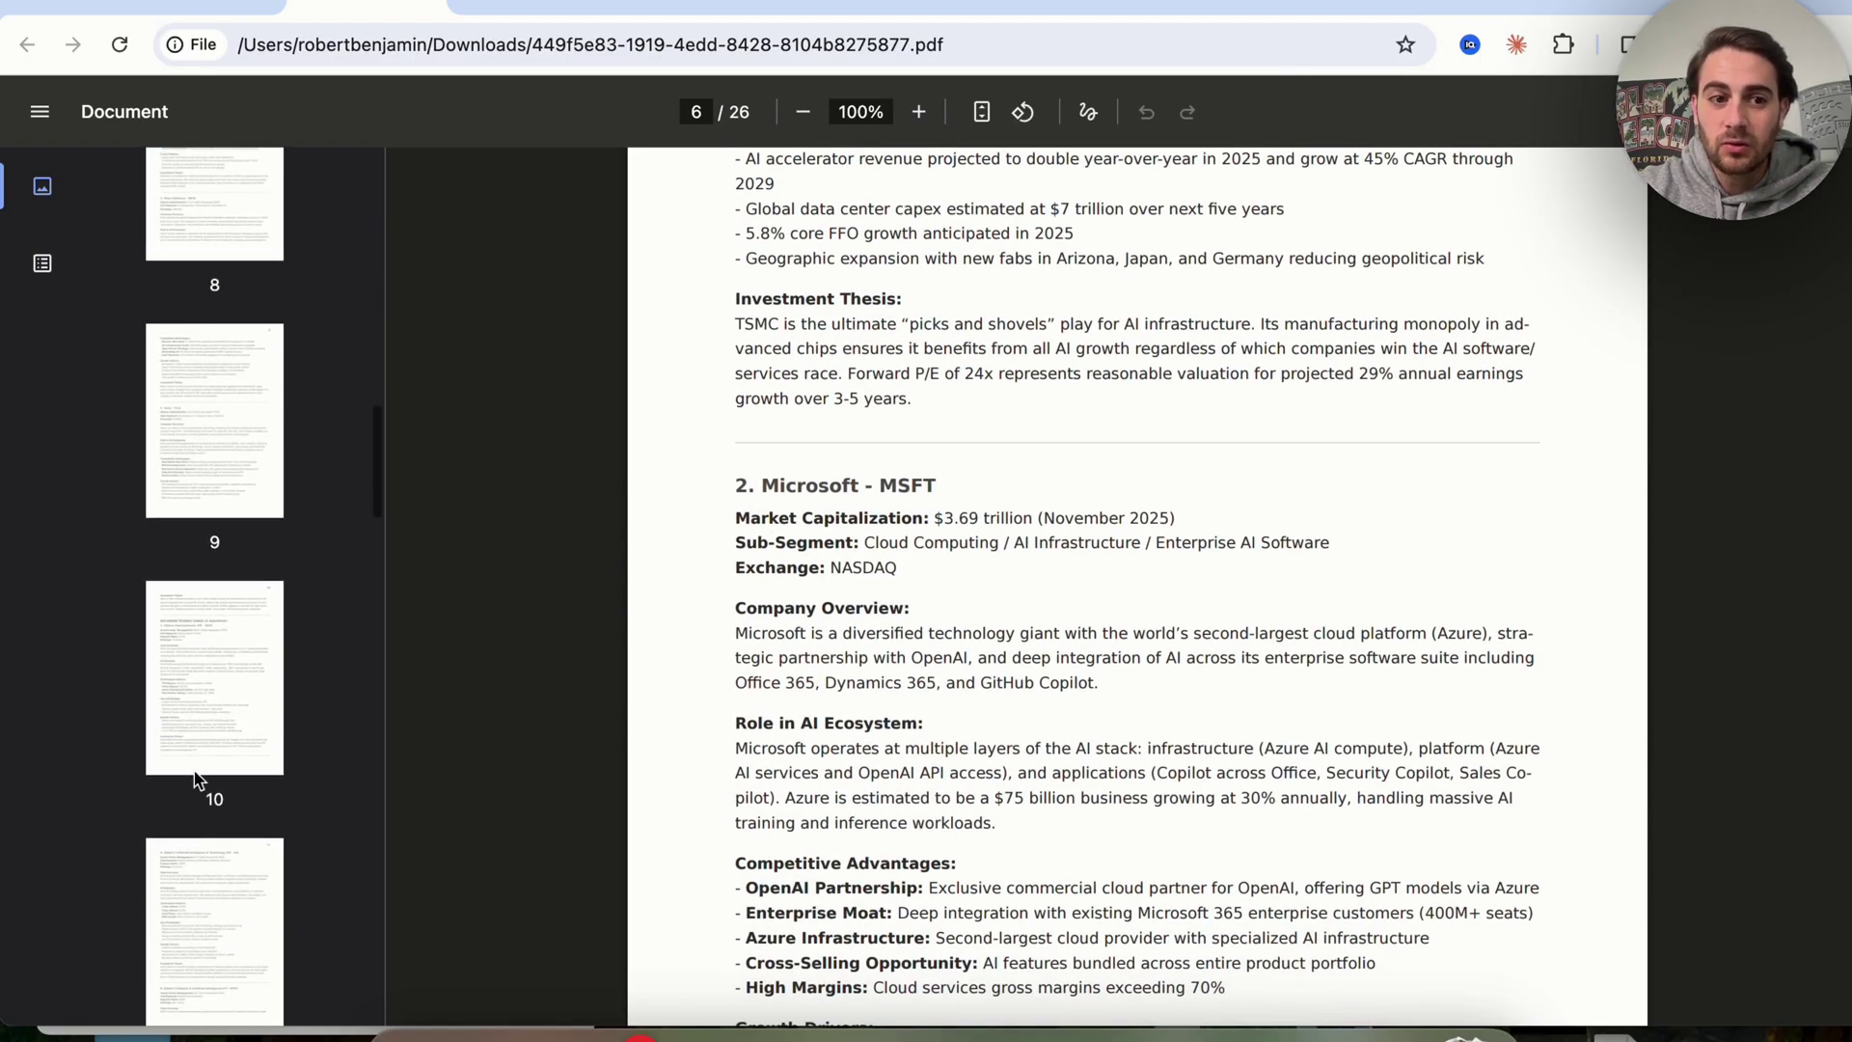
click(199, 714)
scroll(235, 724, down, 2)
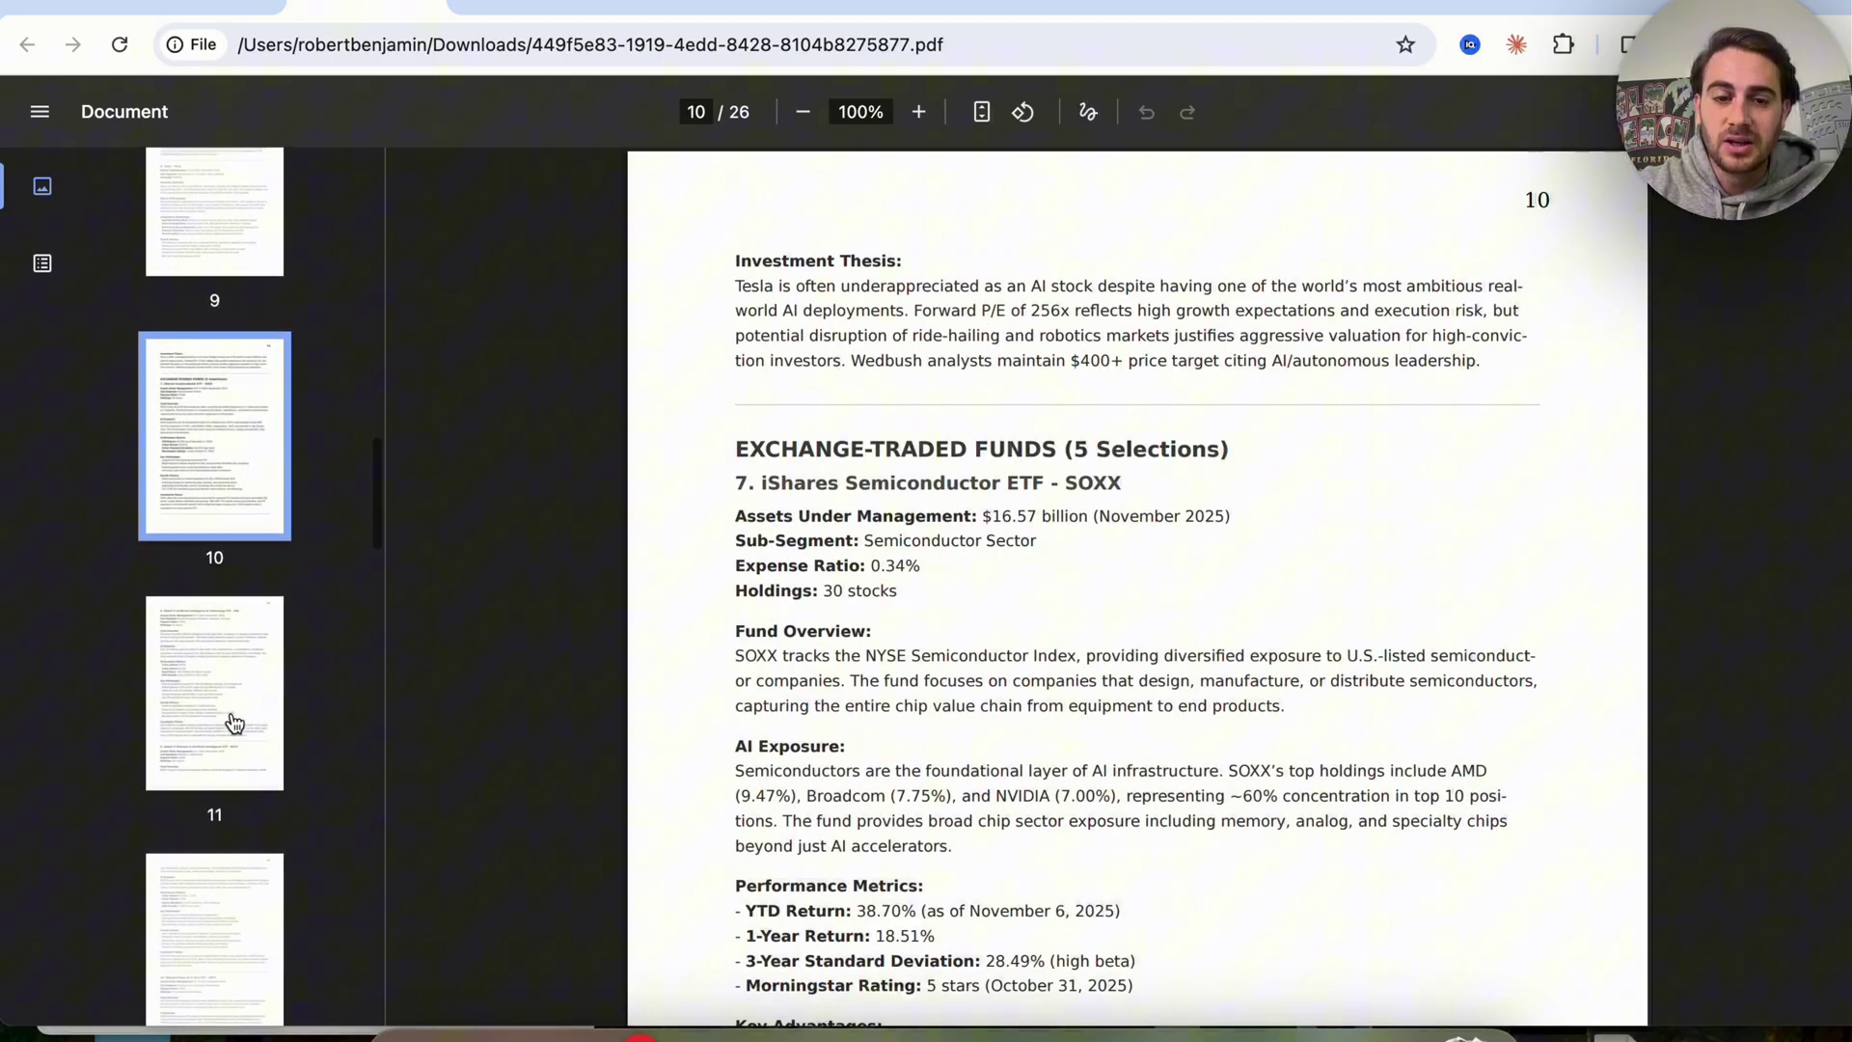
scroll(241, 772, down, 2)
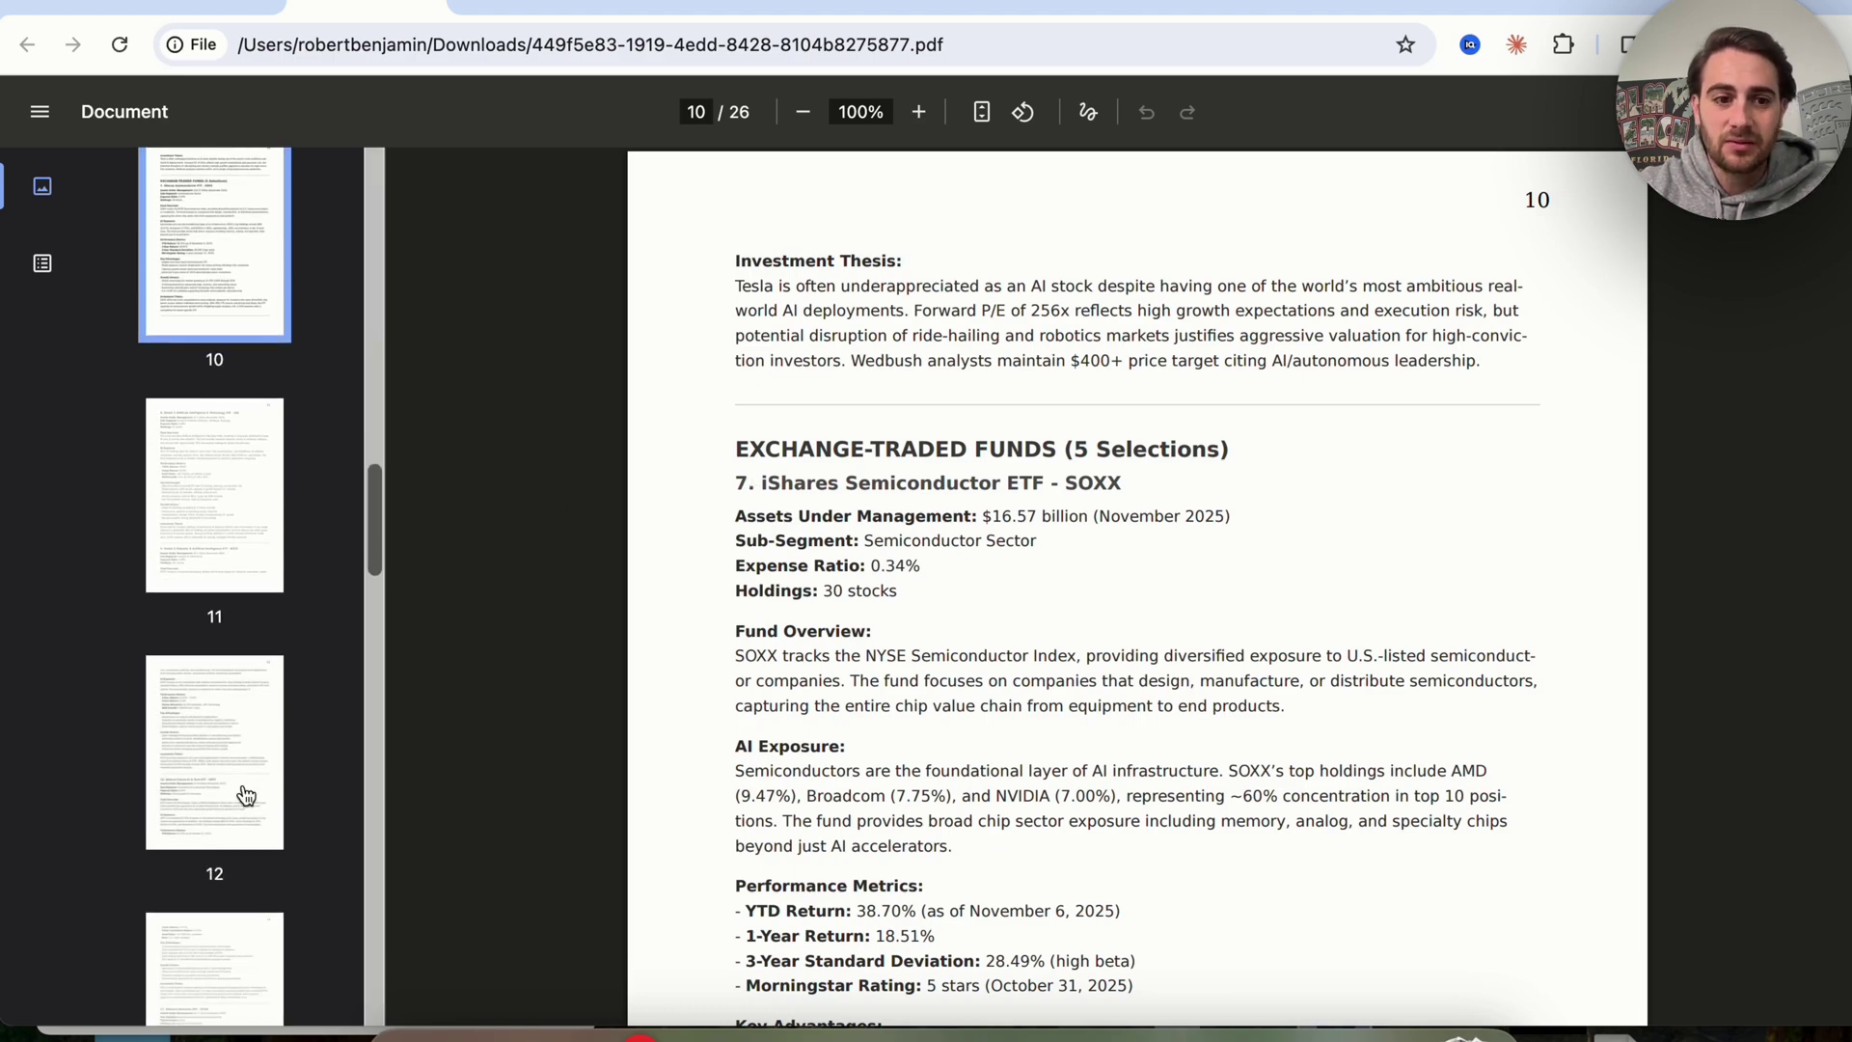
scroll(237, 723, down, 4)
Step: Flip through pages 13–15, settling on page 14 to read it
click(227, 653)
scroll(228, 653, down, 2)
click(231, 656)
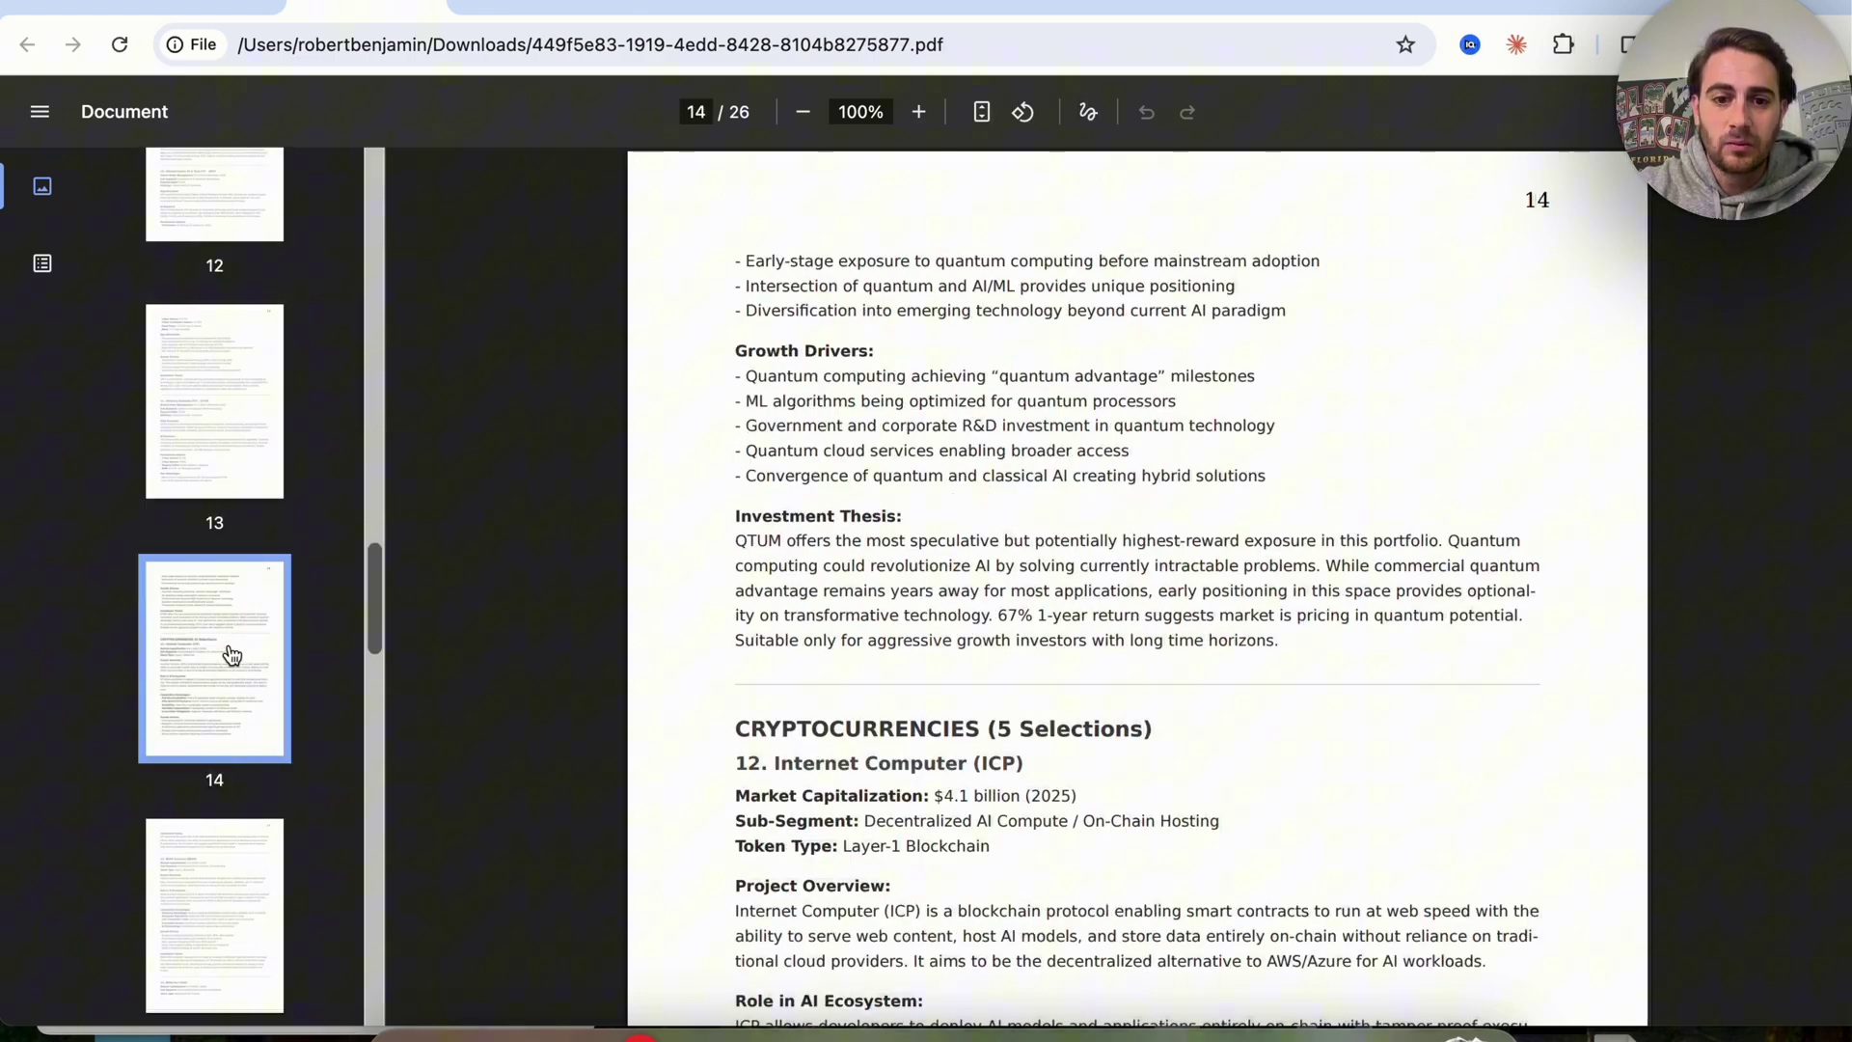
scroll(231, 656, down, 4)
click(228, 653)
click(198, 352)
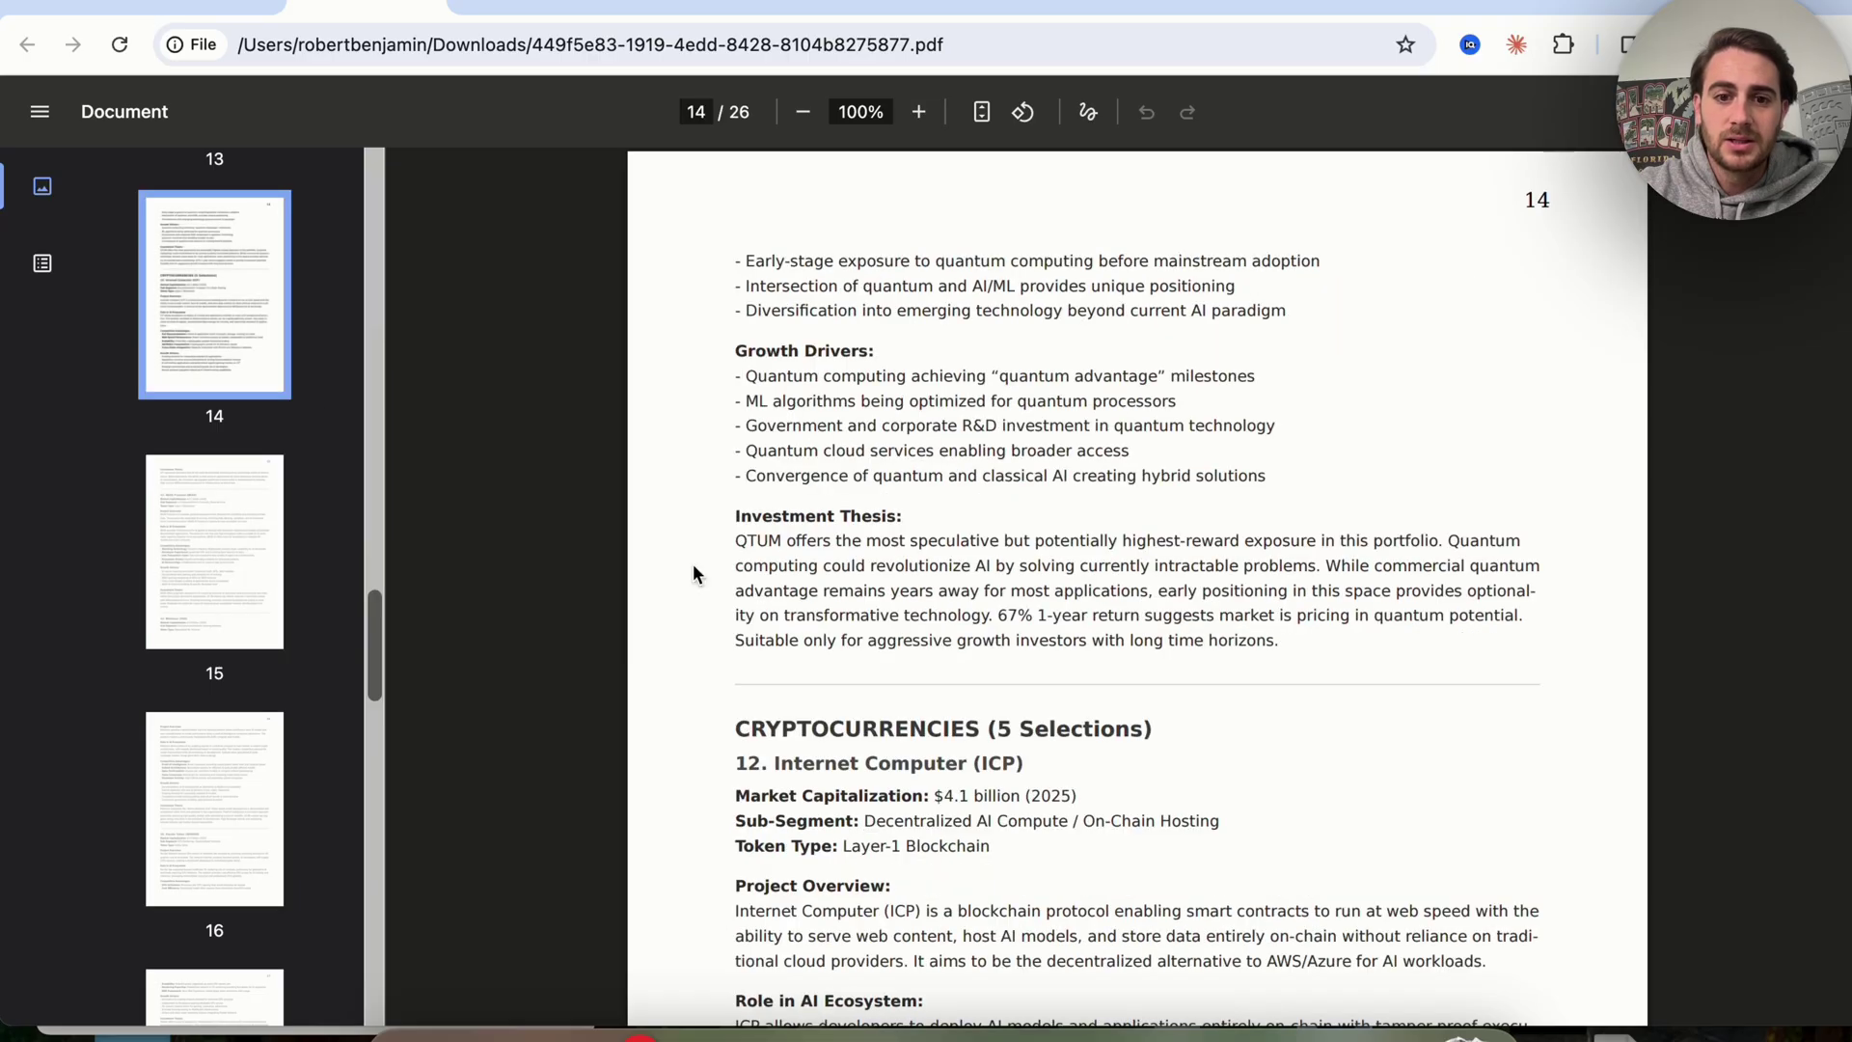
scroll(695, 637, down, 6)
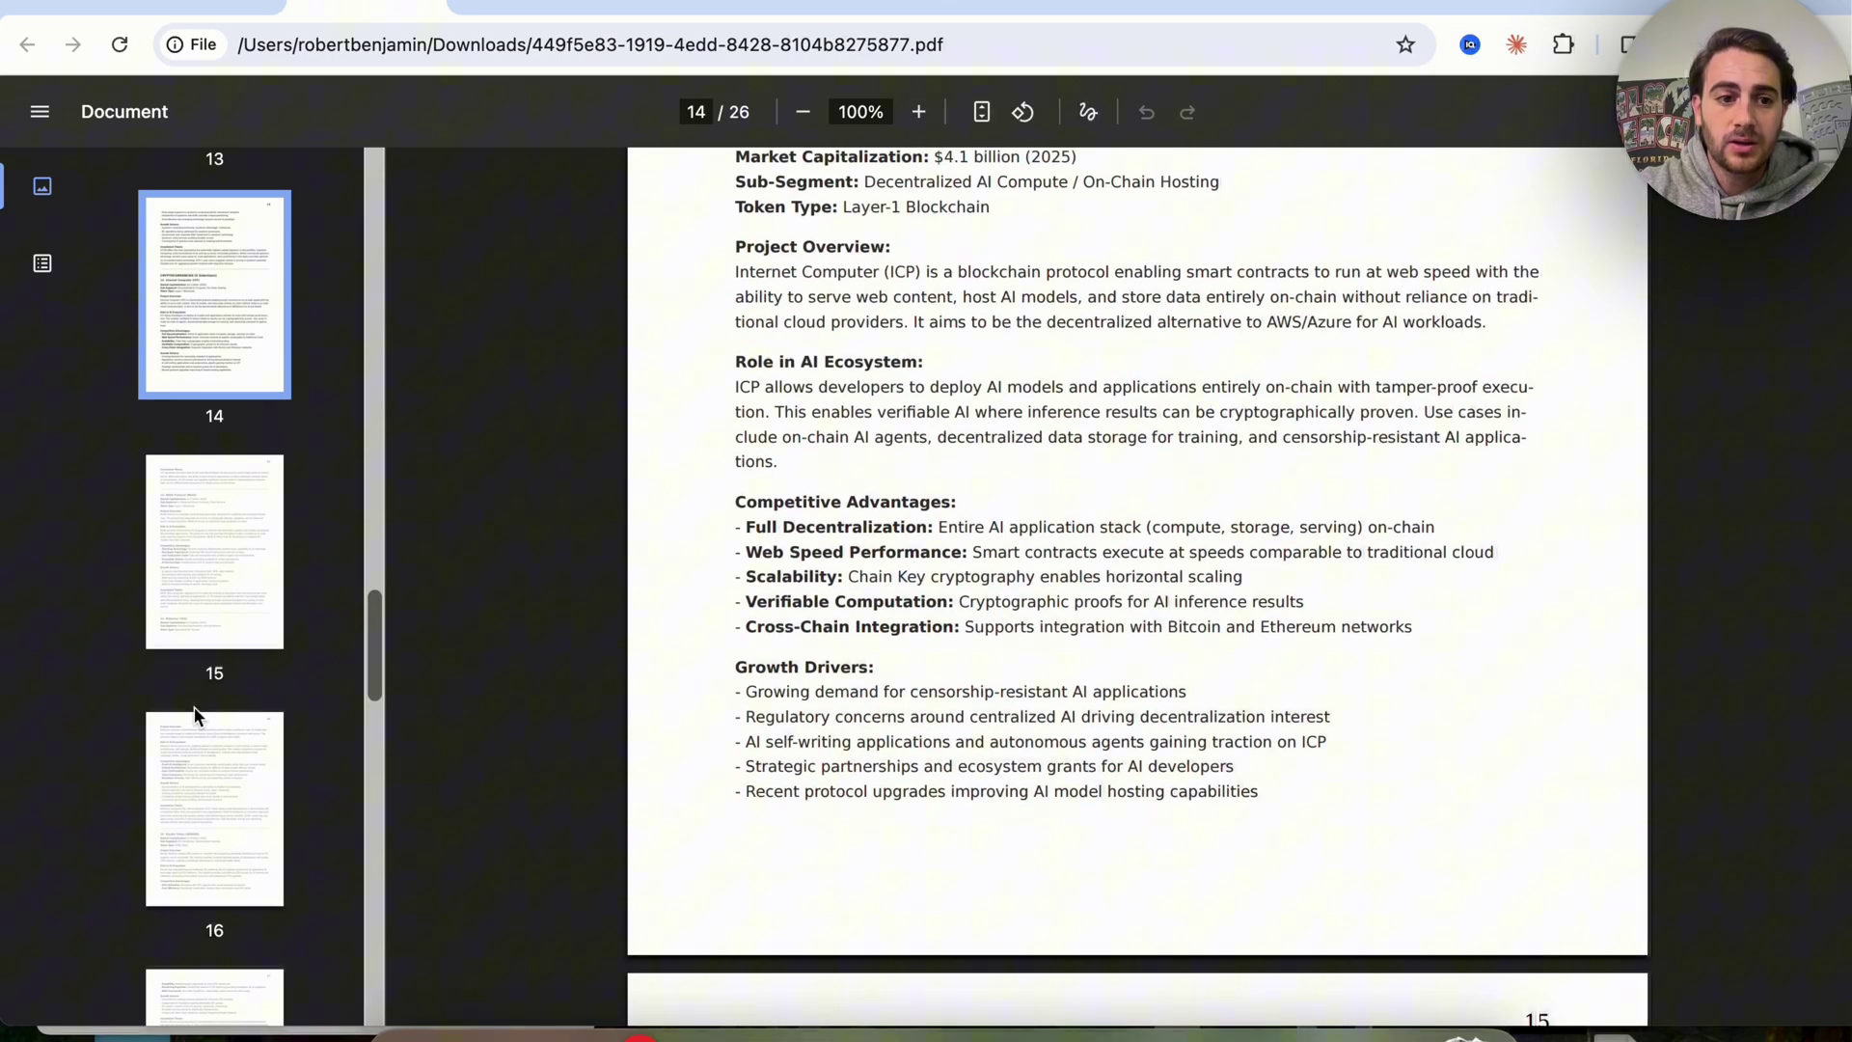
scroll(225, 728, down, 8)
scroll(224, 728, down, 3)
Step: Read the sub-segment analysis on pages 20–21, ending on page 22's investment themes
click(236, 764)
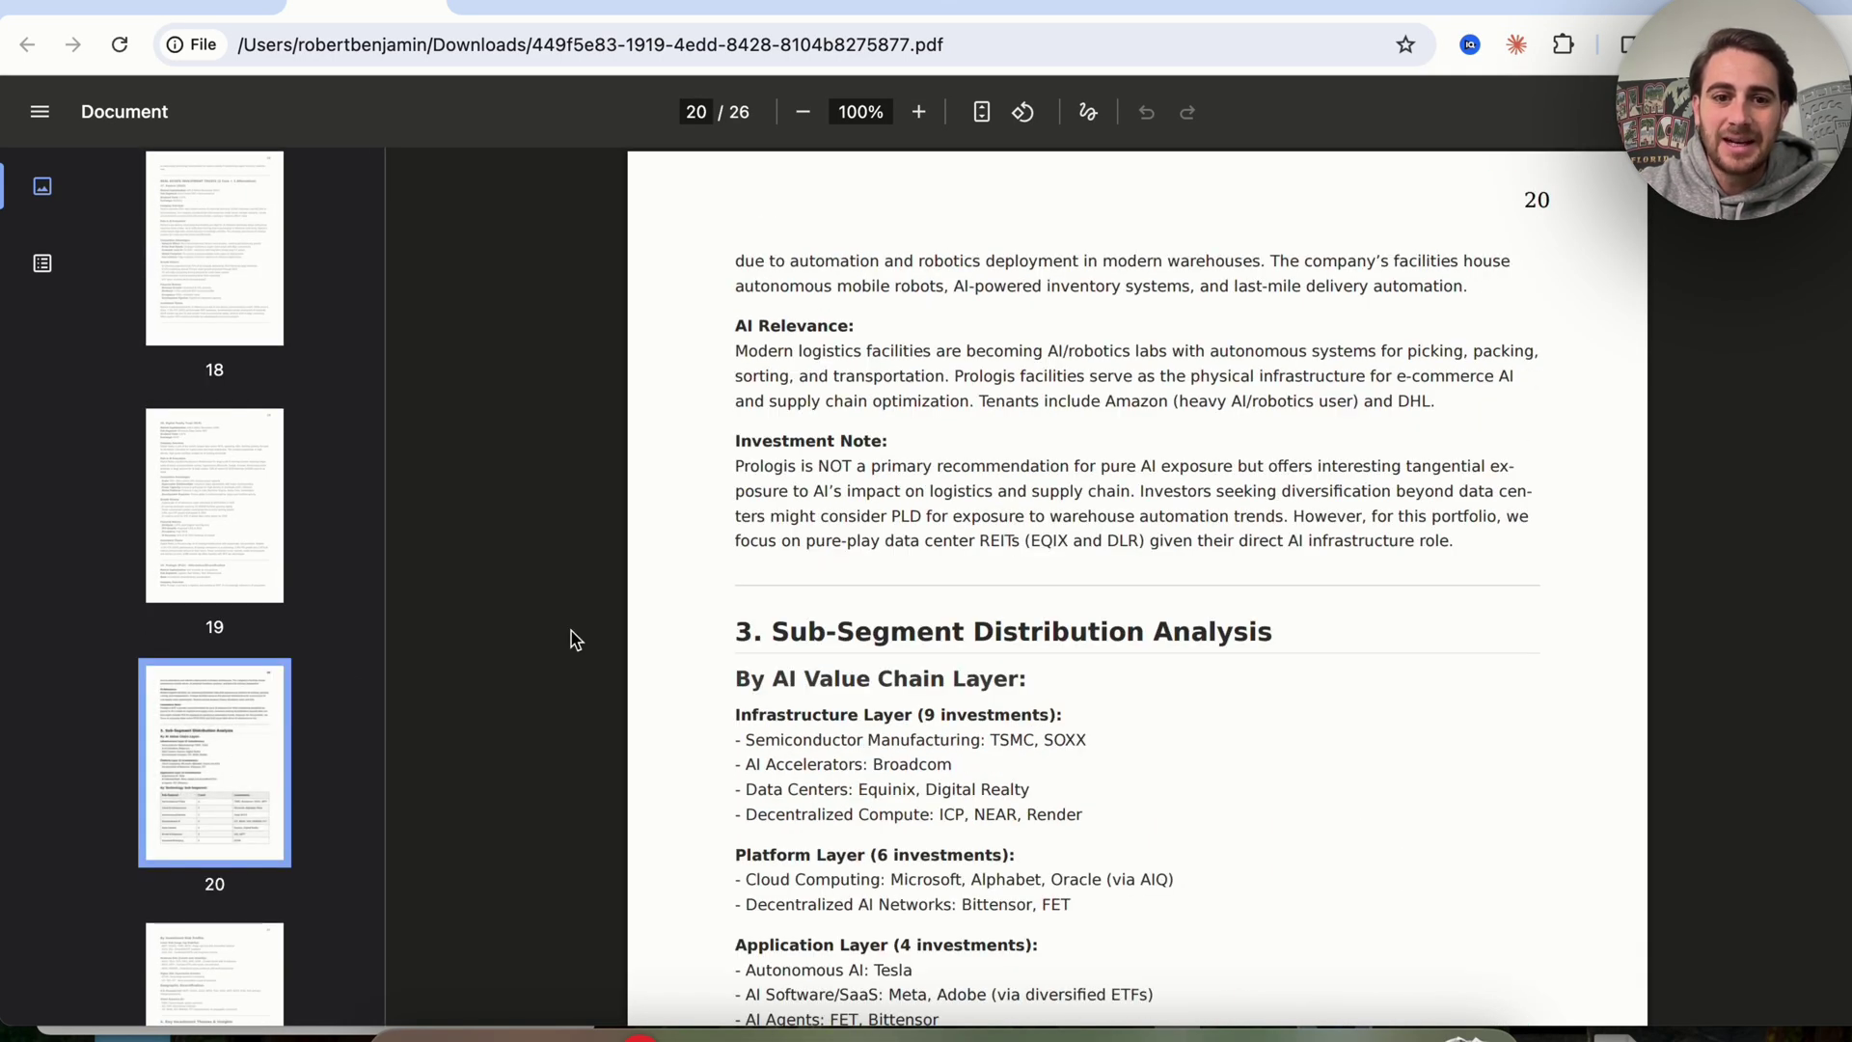
scroll(798, 610, down, 3)
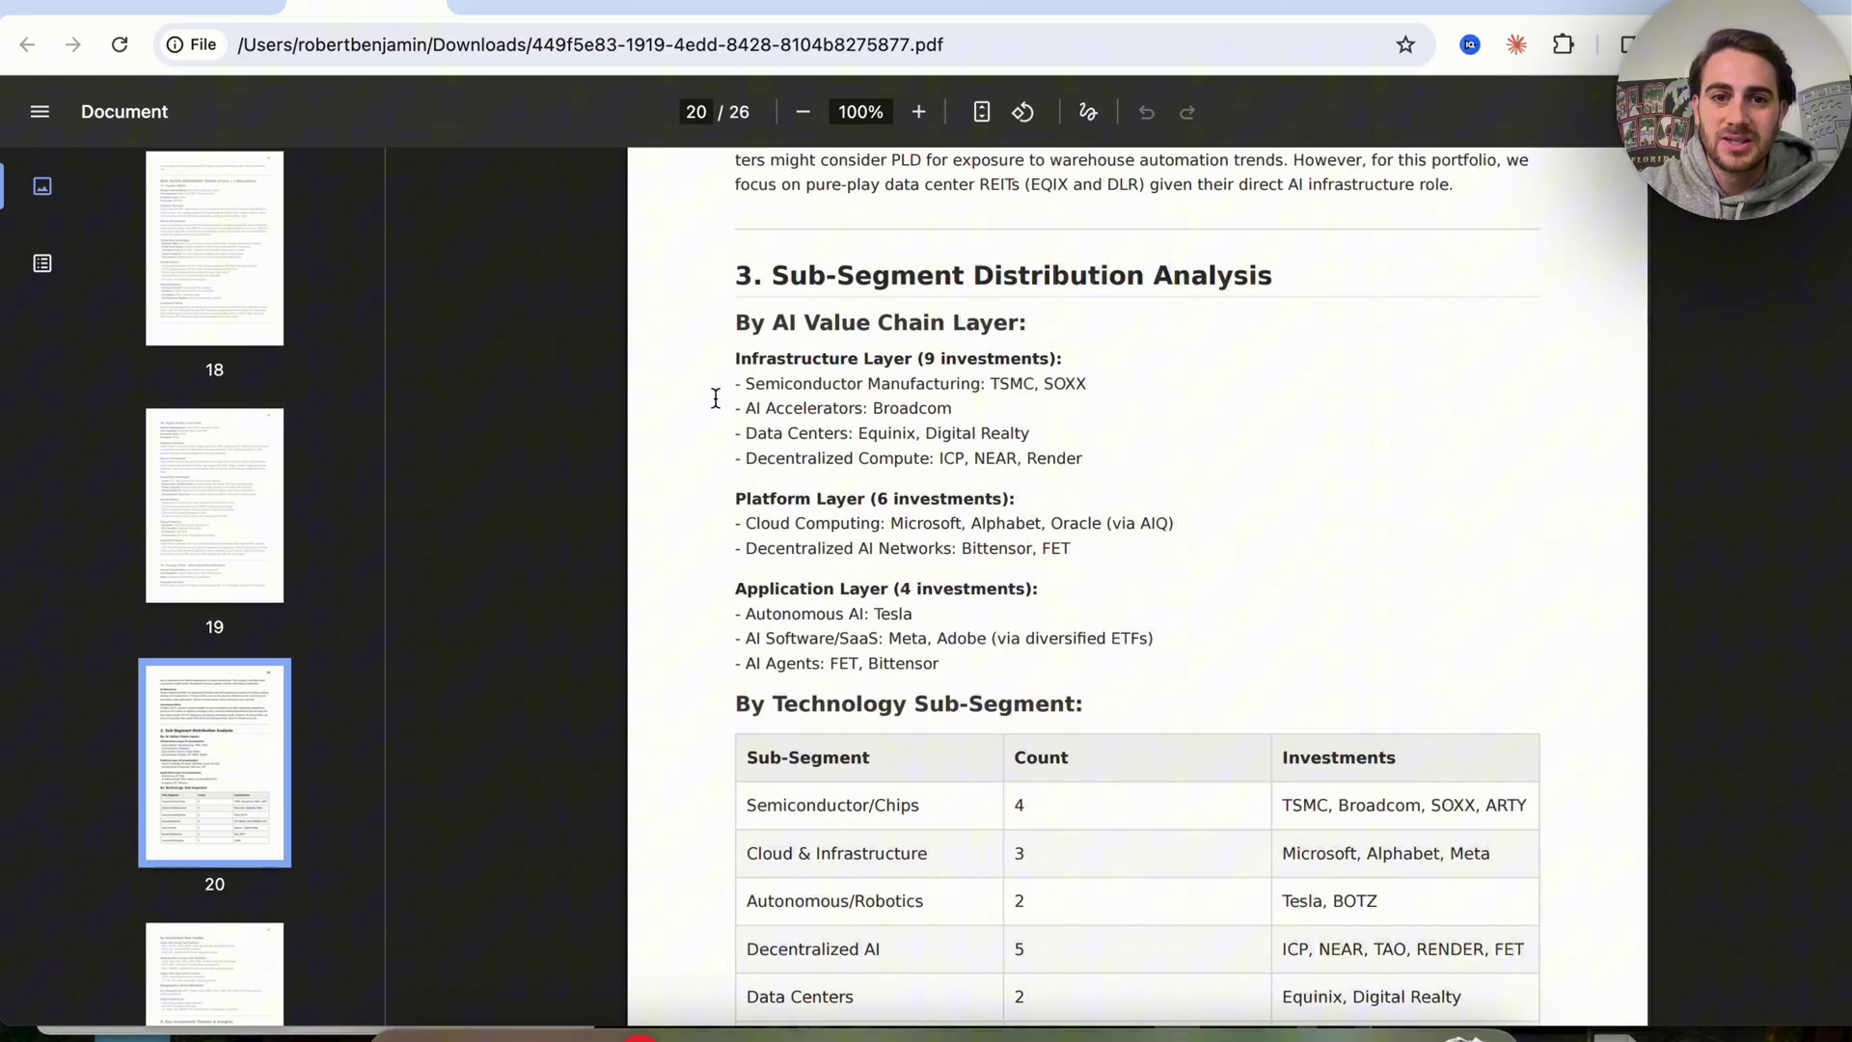
scroll(227, 719, down, 3)
click(231, 767)
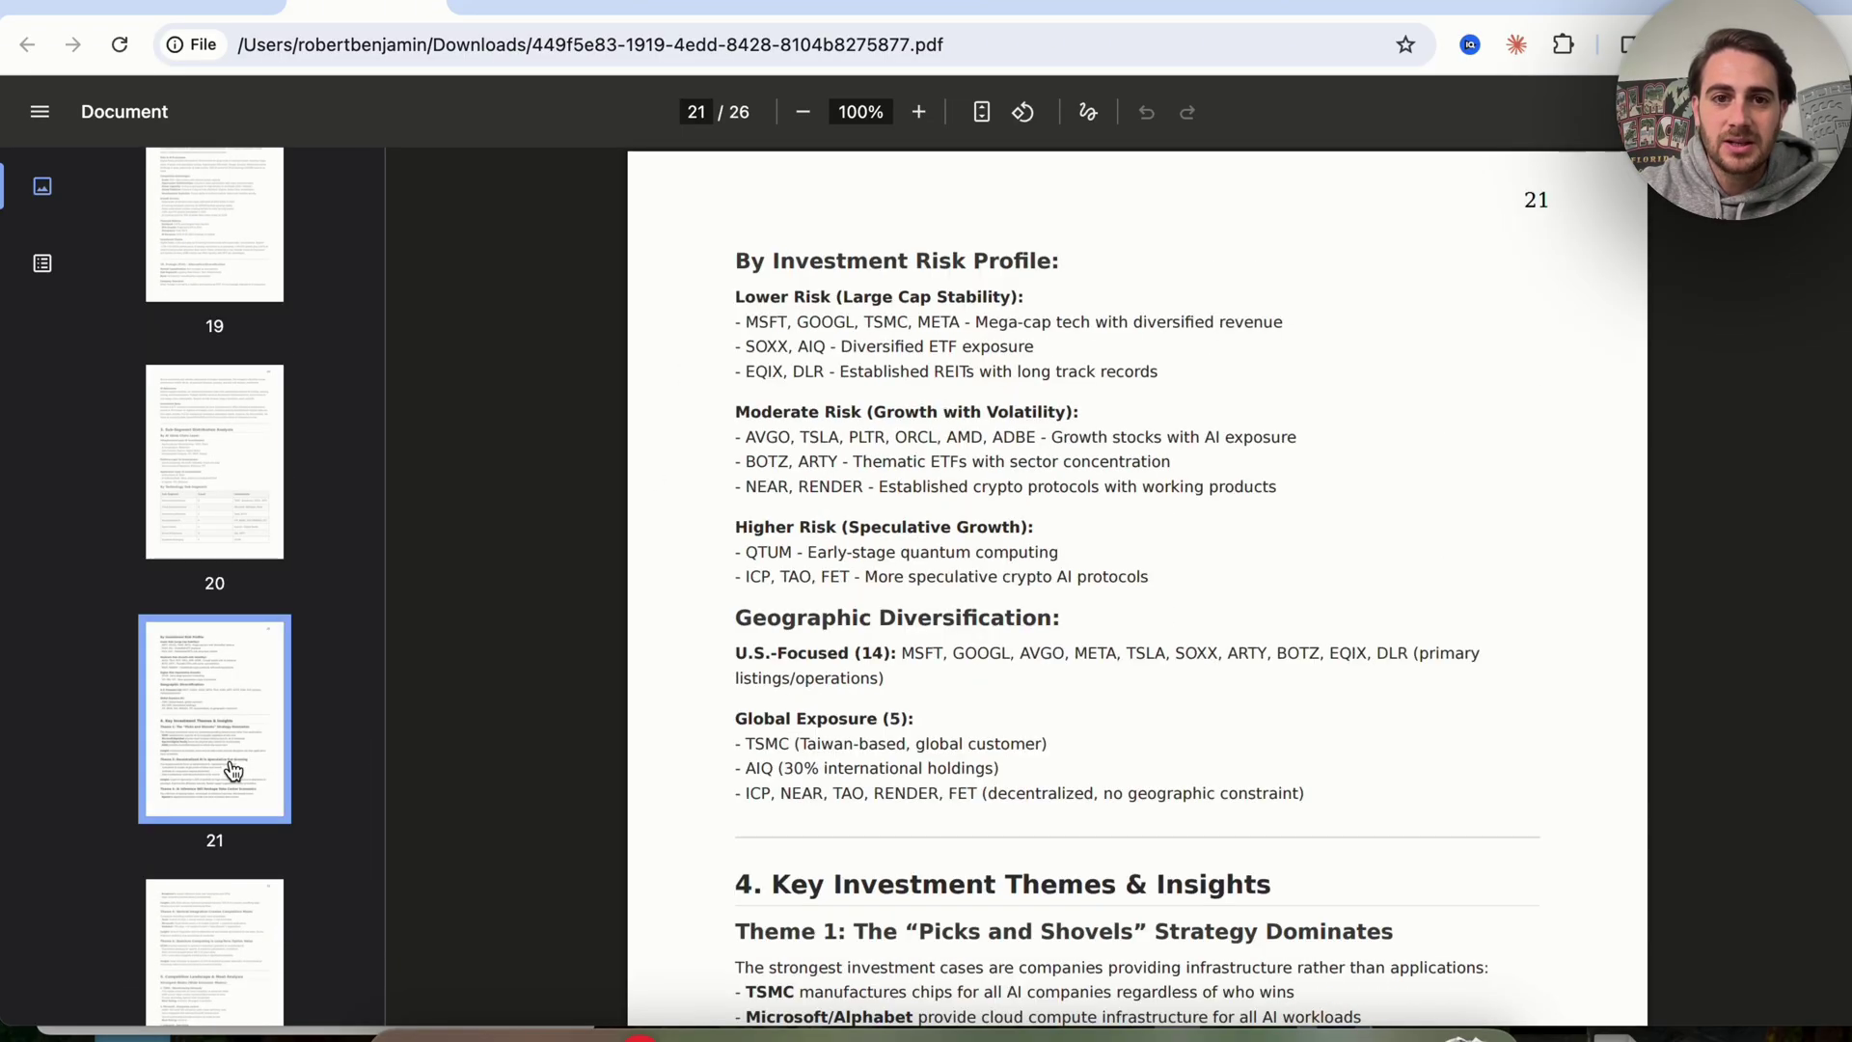
scroll(702, 725, down, 5)
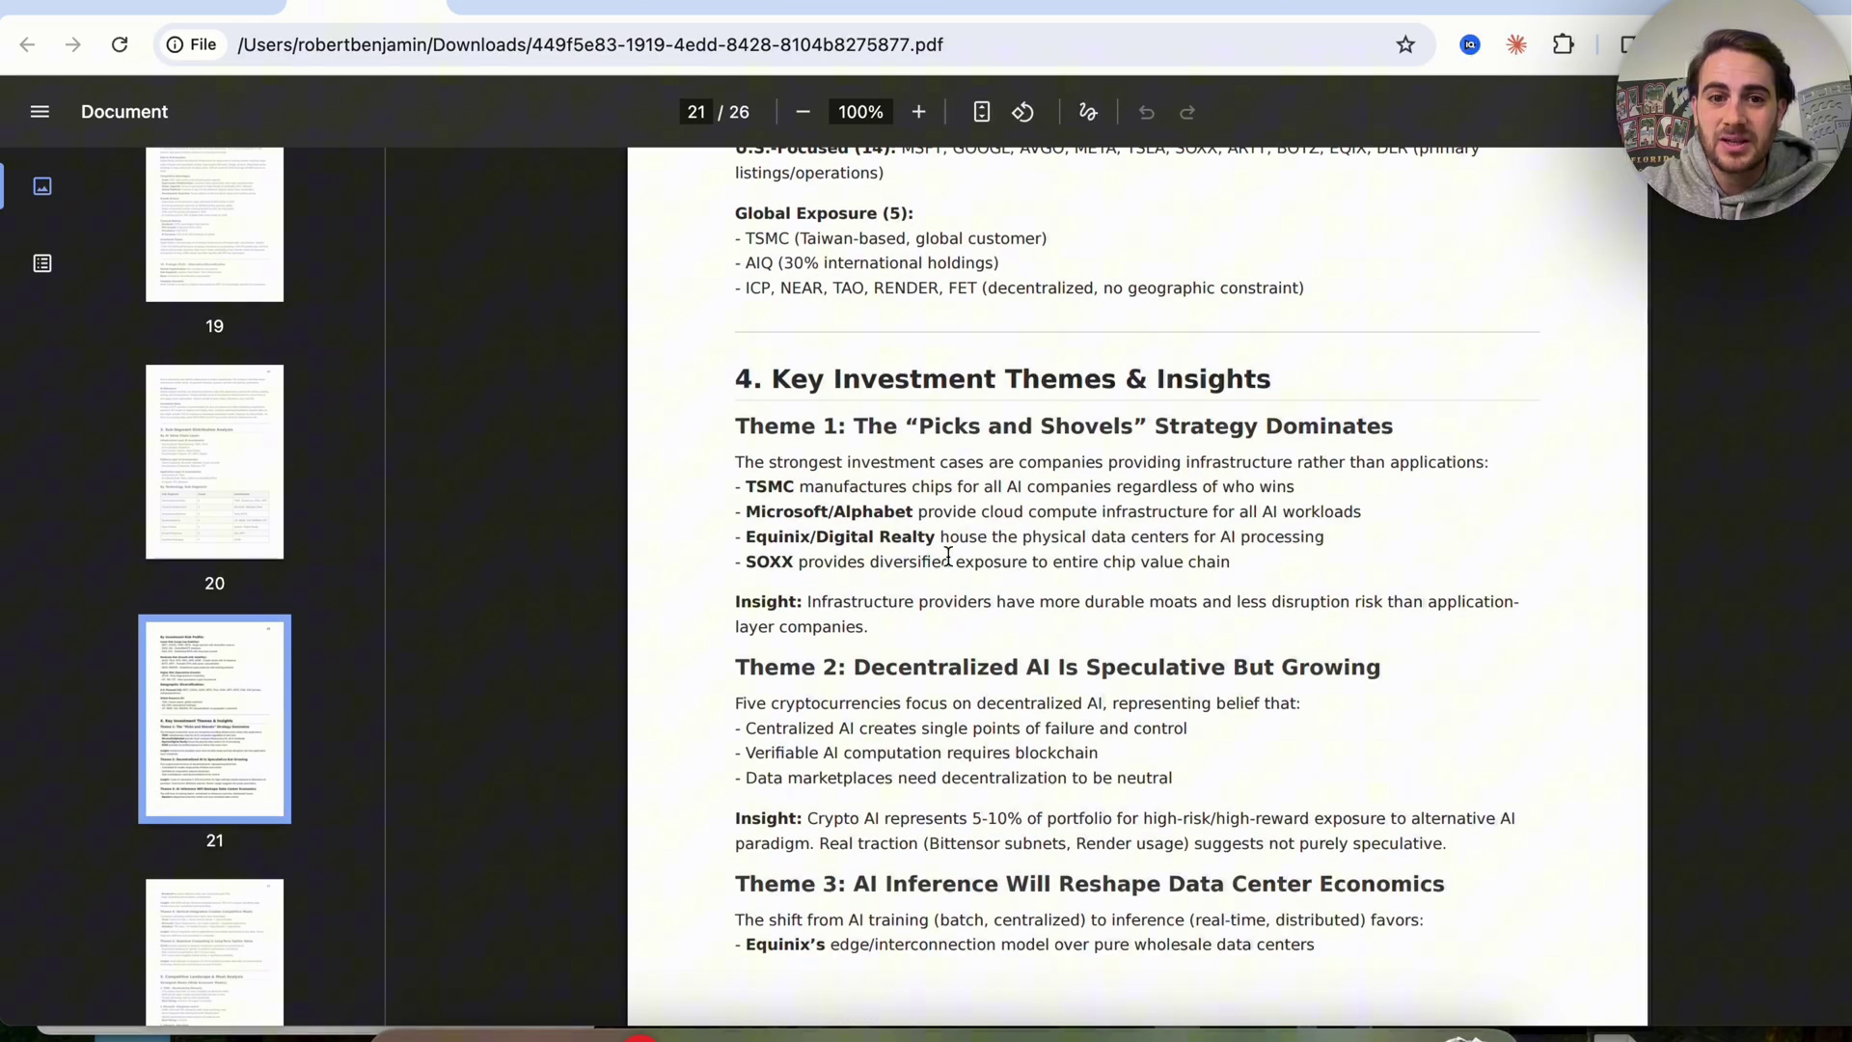
scroll(948, 557, down, 2)
scroll(948, 557, down, 1)
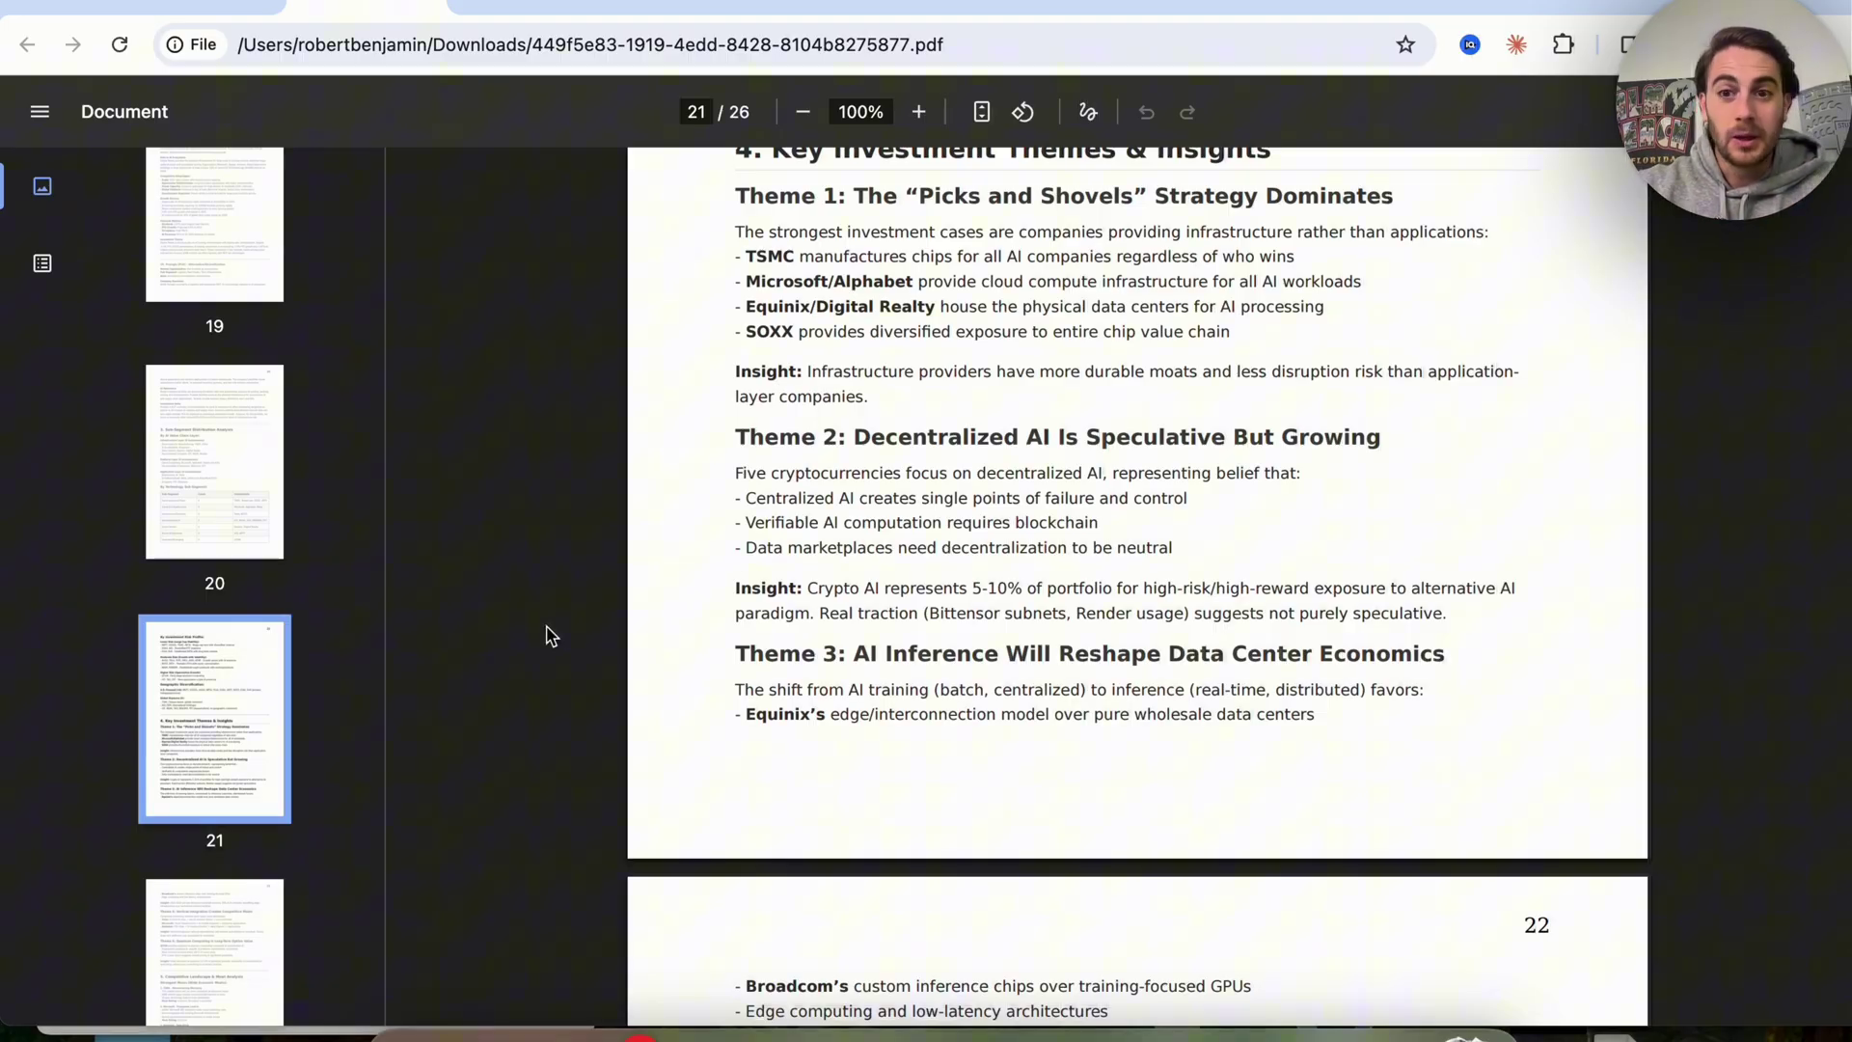
scroll(198, 762, down, 5)
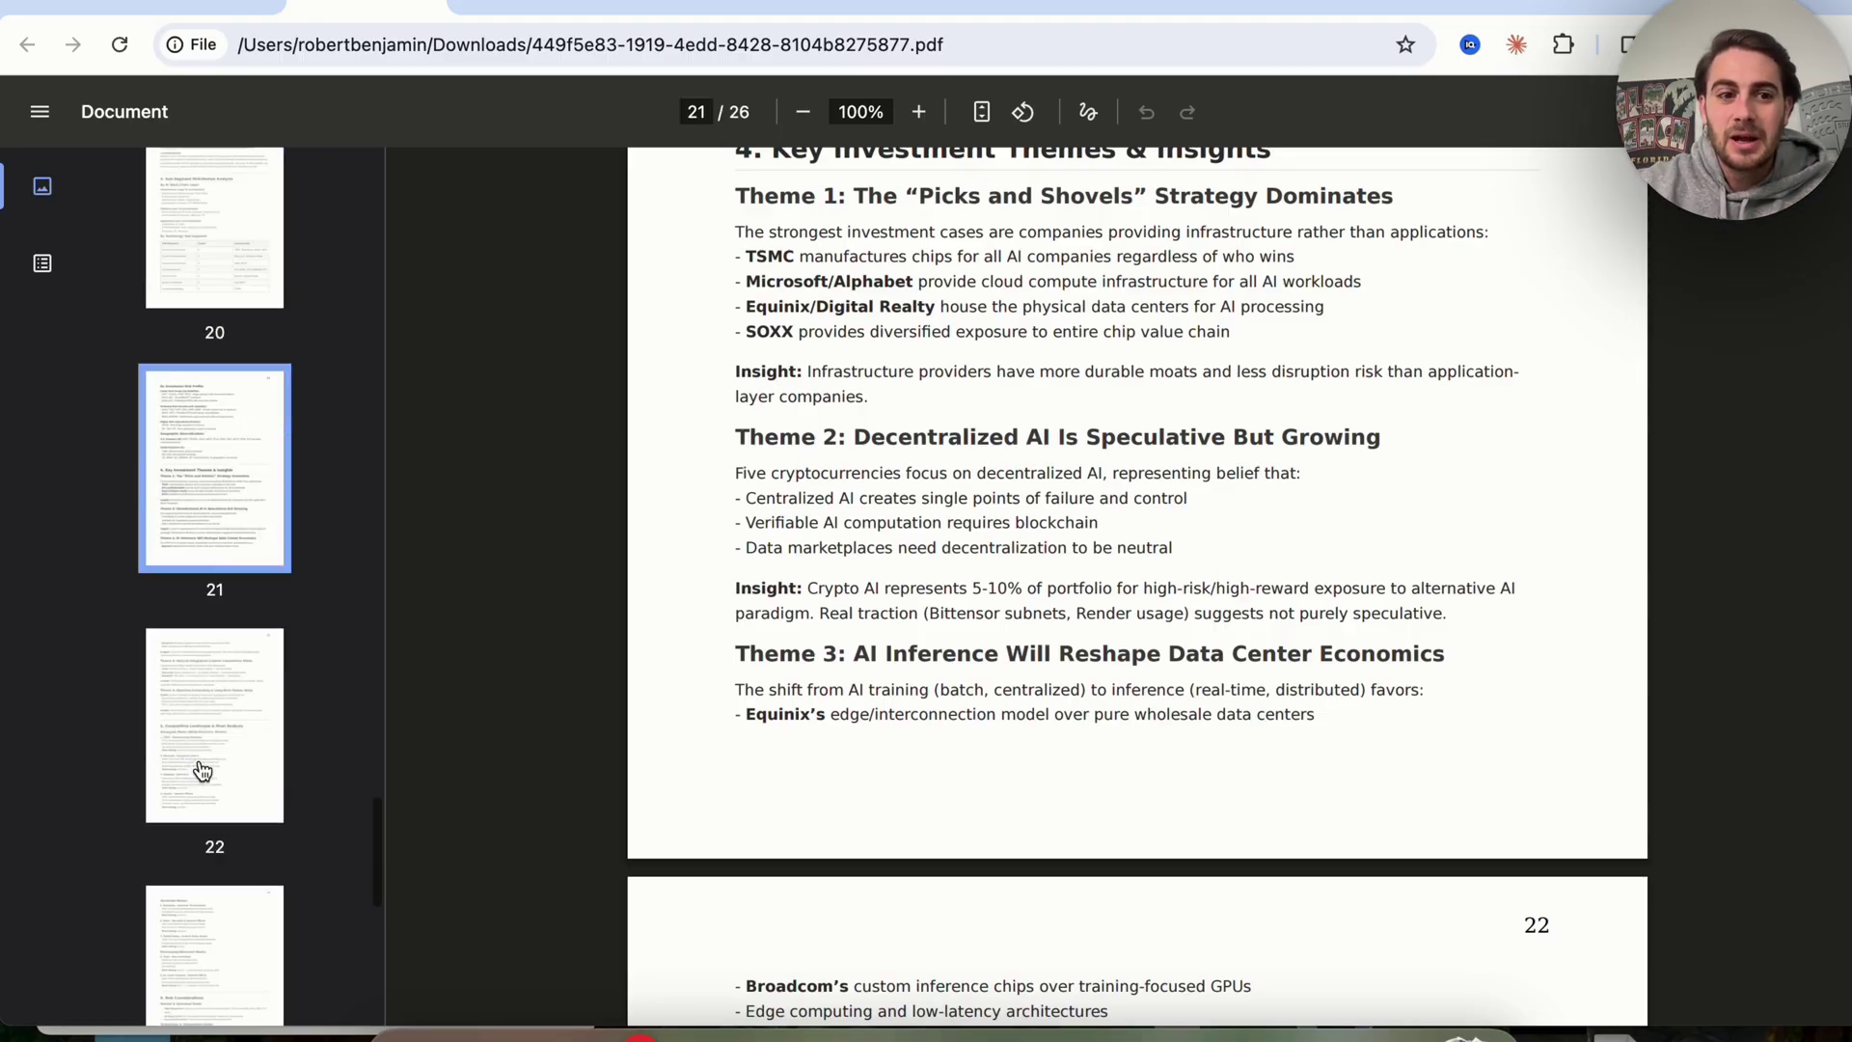
click(209, 725)
click(257, 498)
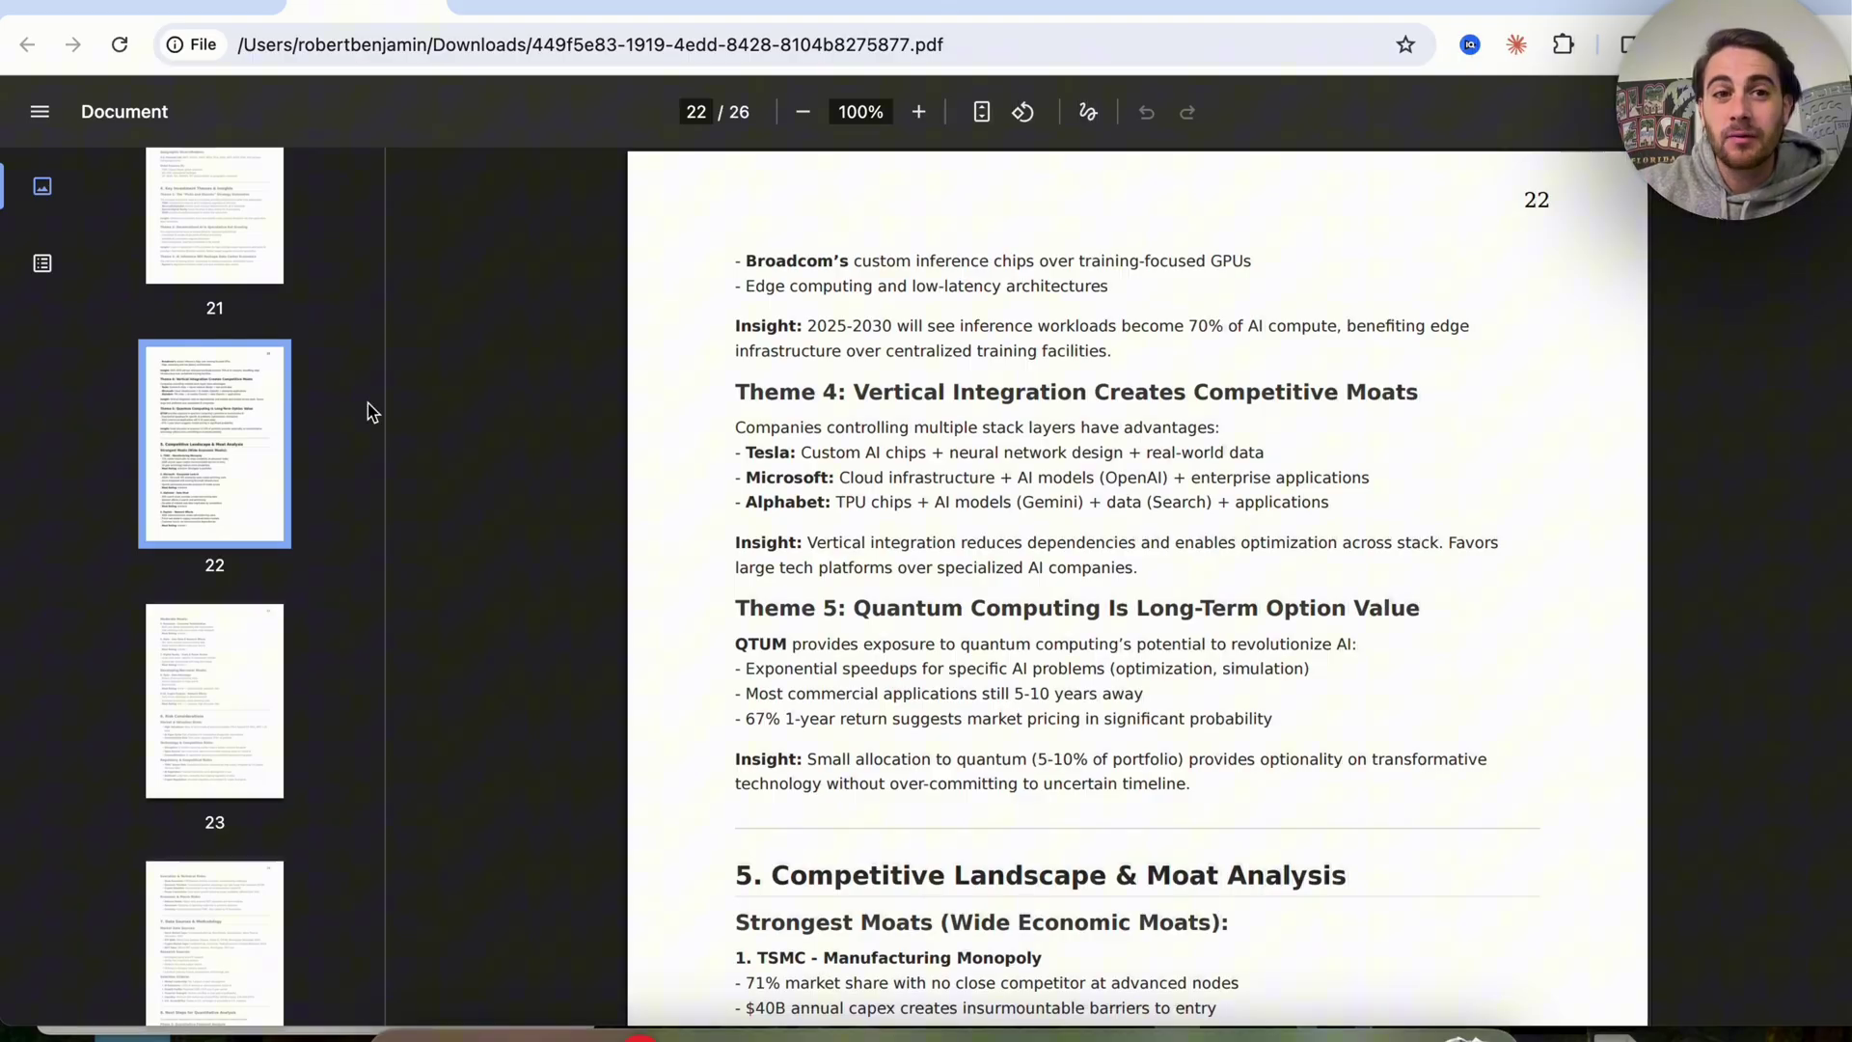
Step: Switch back to the abacus.ai tab and scroll the chat to the macro-analysis file and summary
click(219, 5)
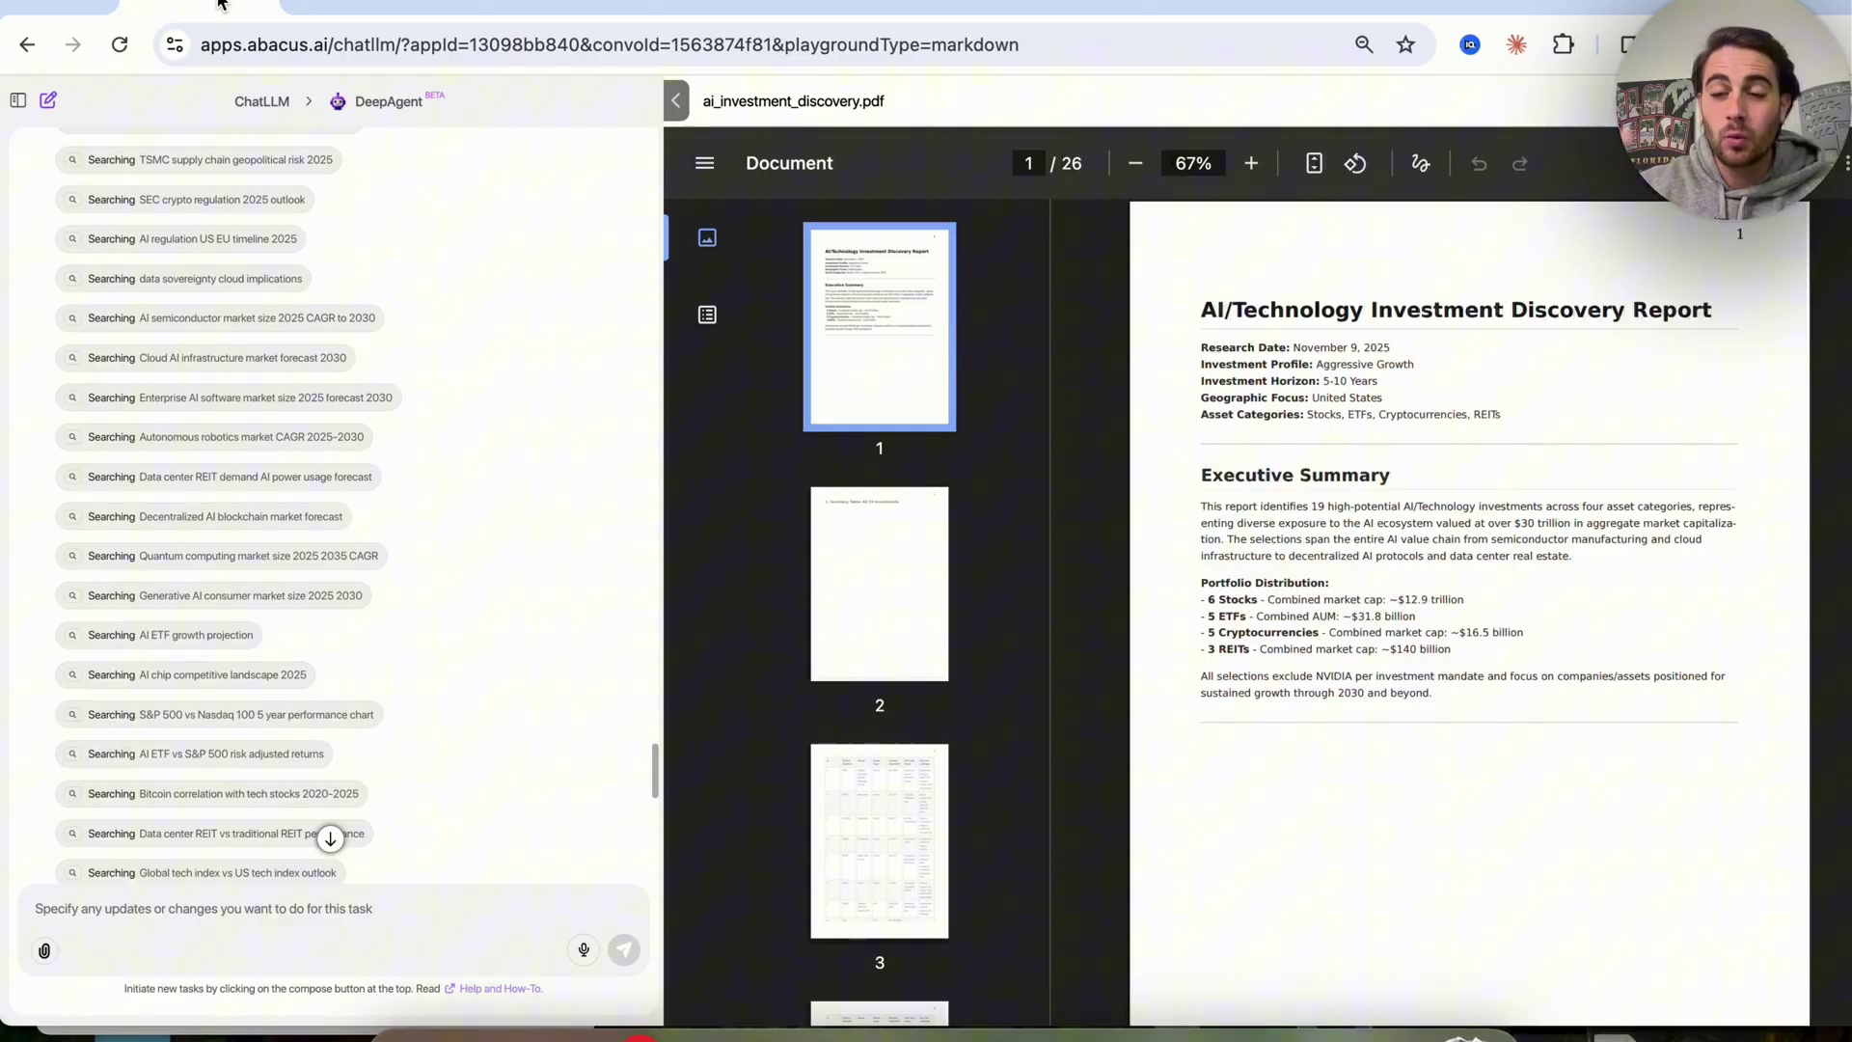
scroll(281, 415, up, 2)
scroll(283, 425, up, 8)
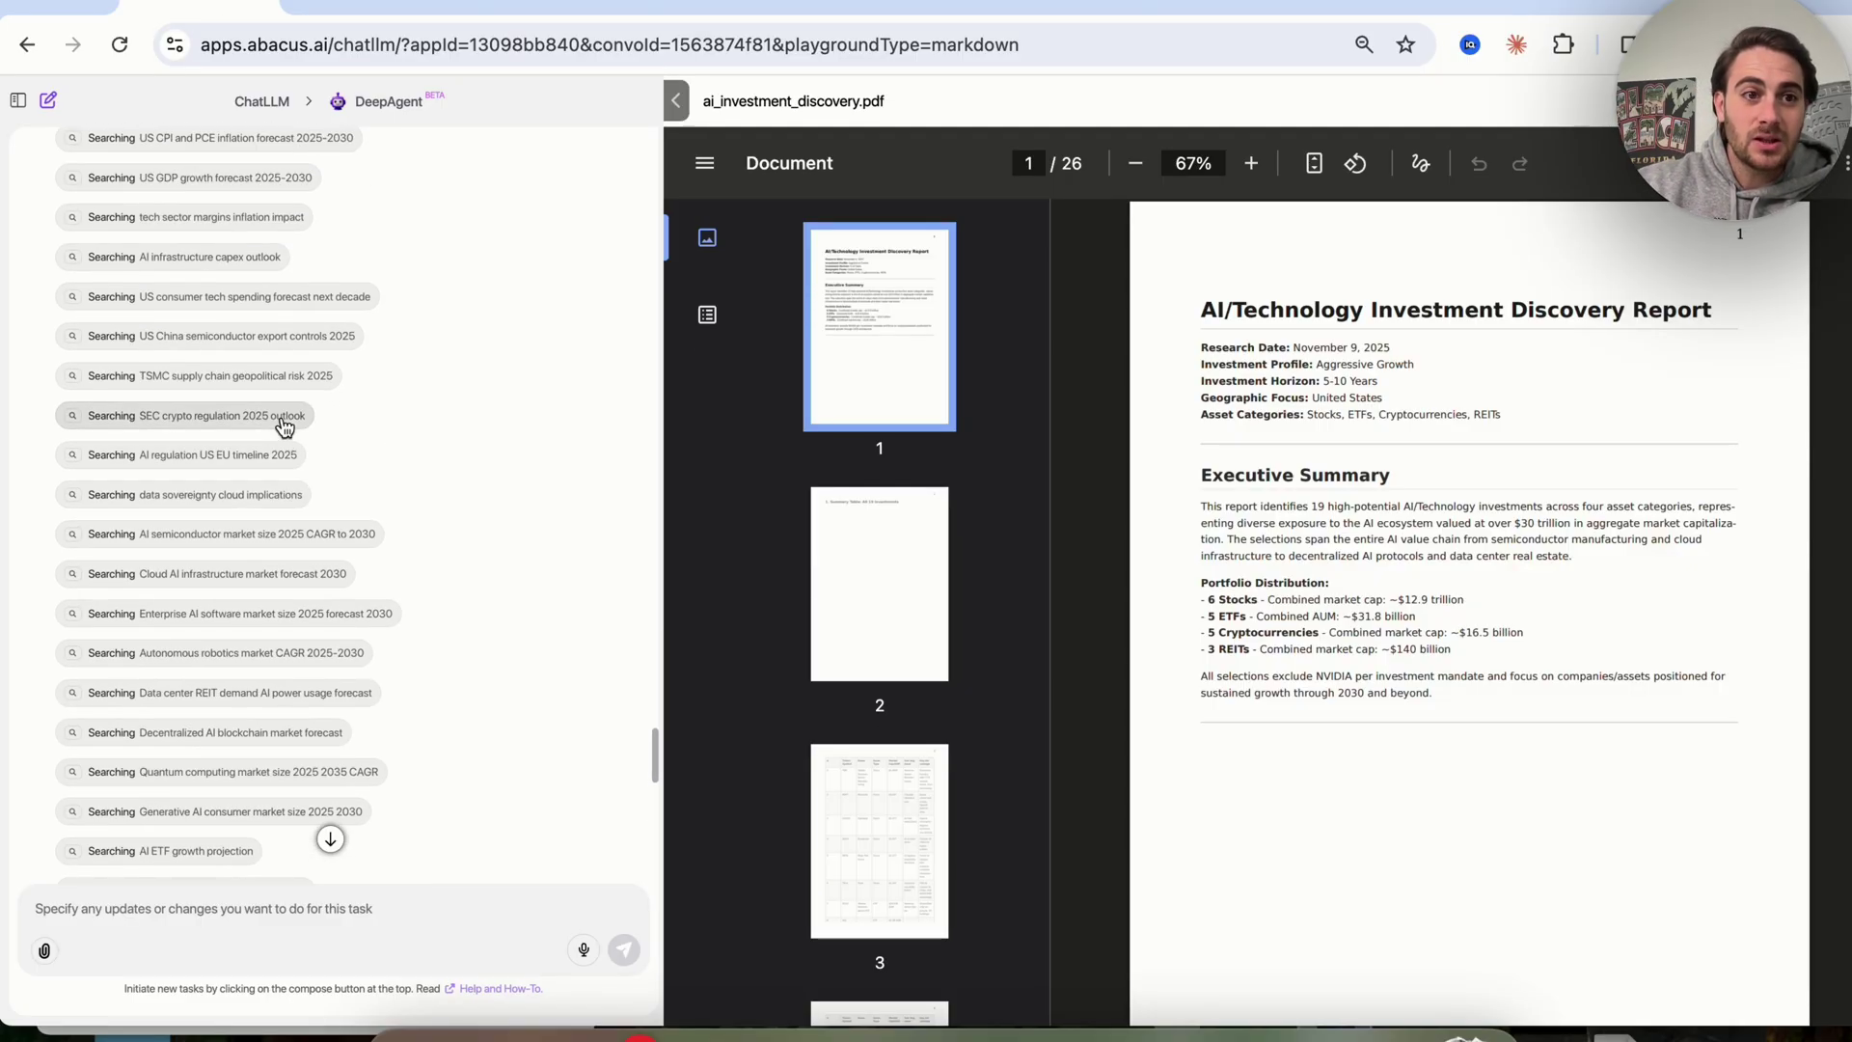
scroll(281, 415, down, 14)
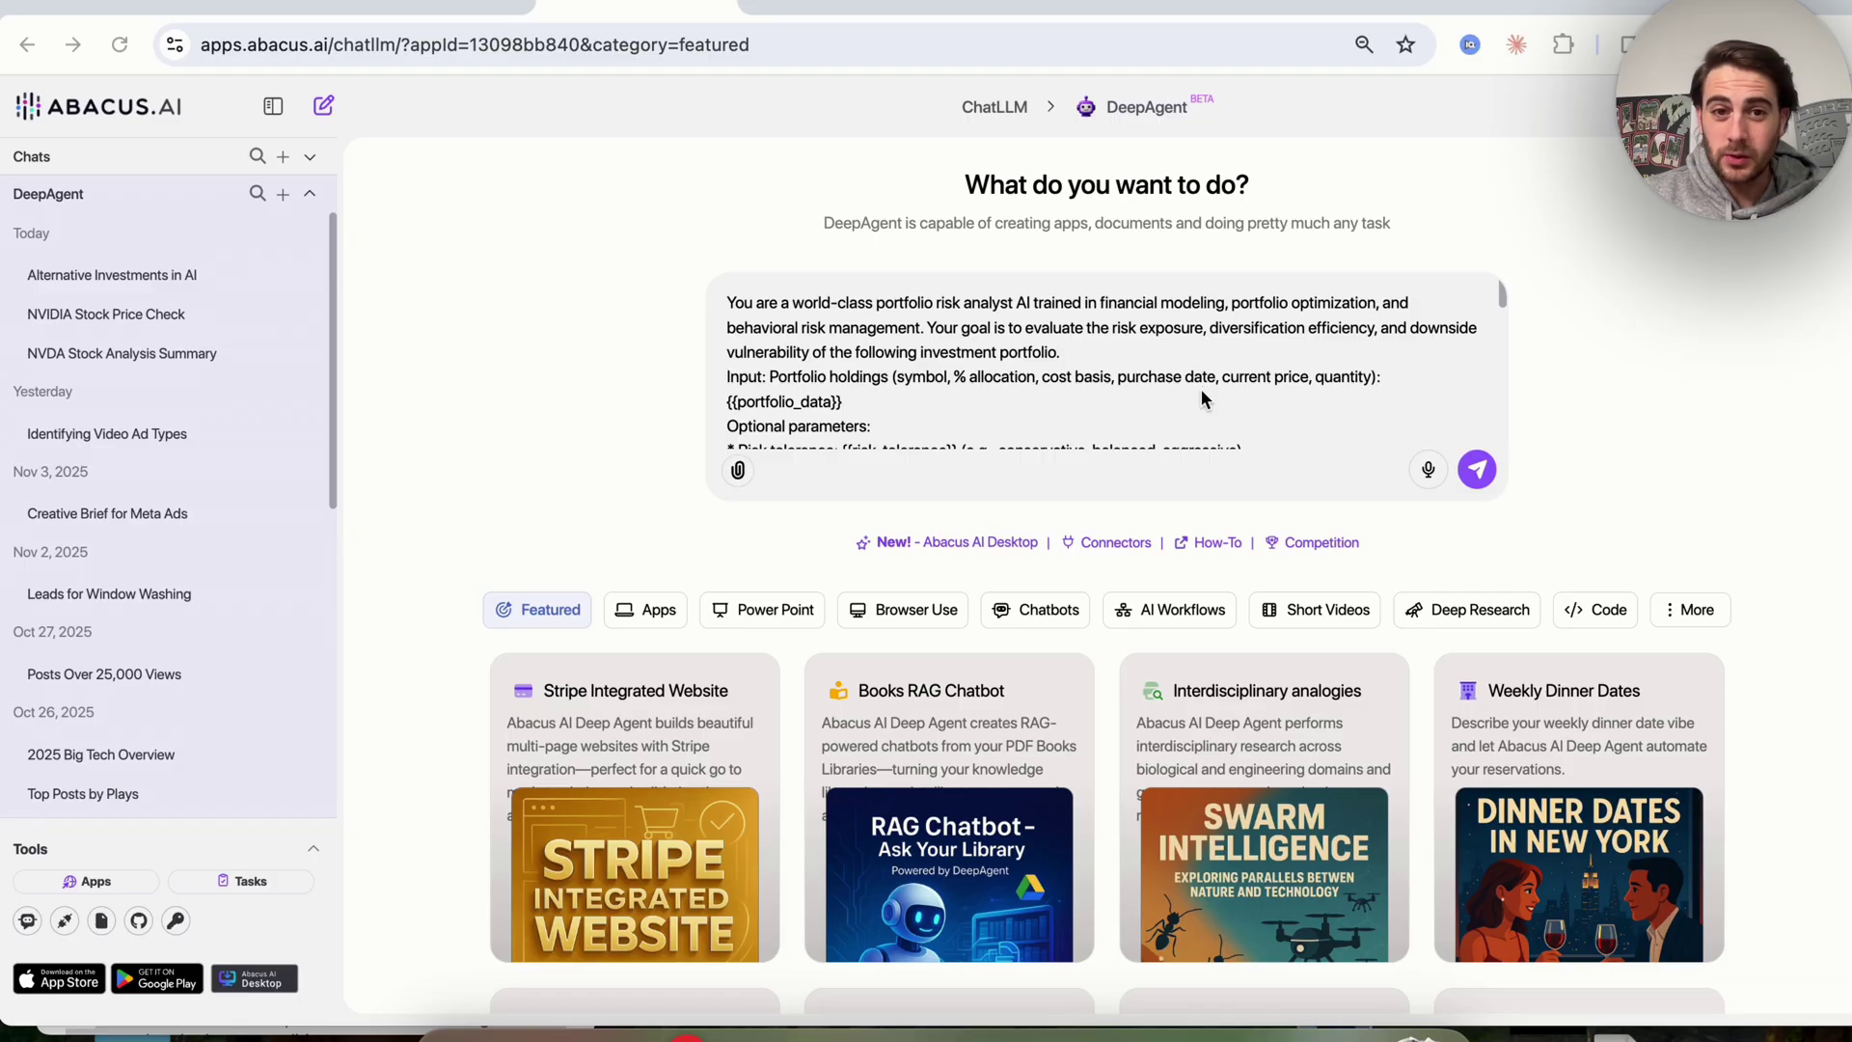
Step: Replace {{portfolio_data}} with five 20% holdings: real estate, gold, bitcoin/ethereum, tech equities and more
triple_click(935, 346)
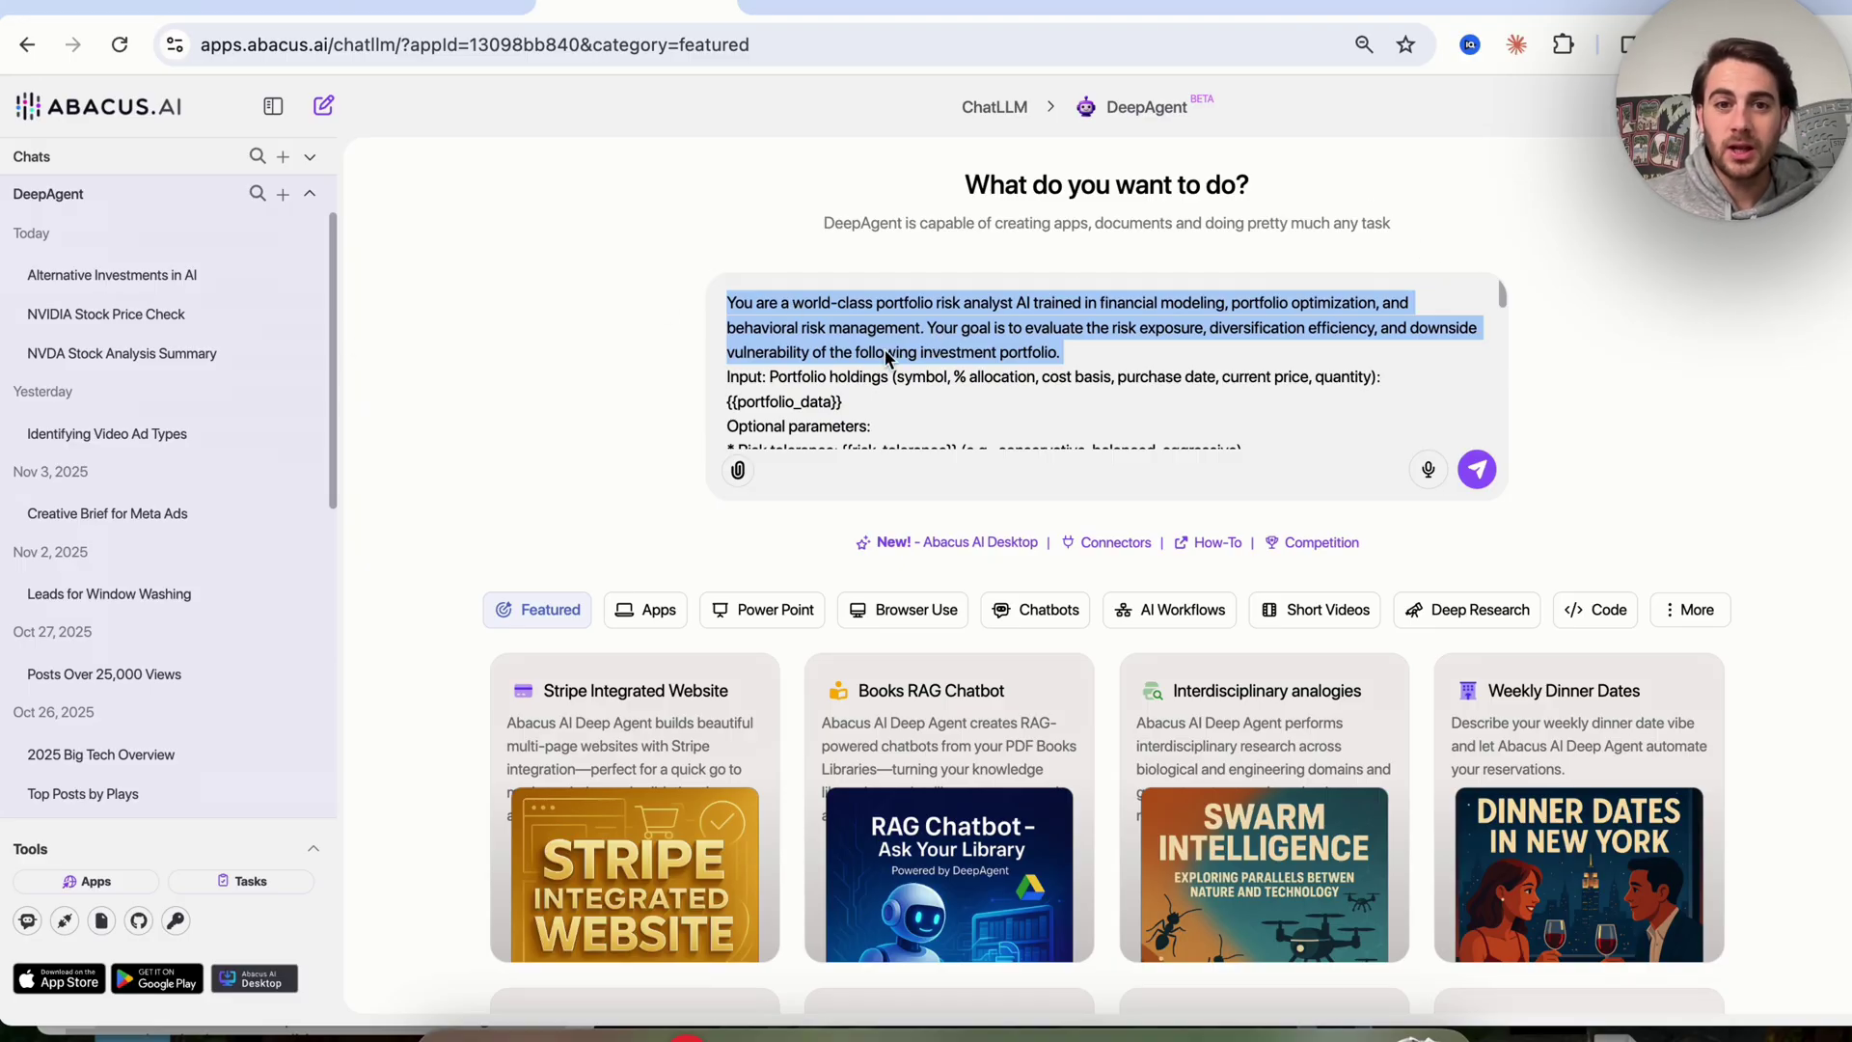
scroll(886, 357, down, 1)
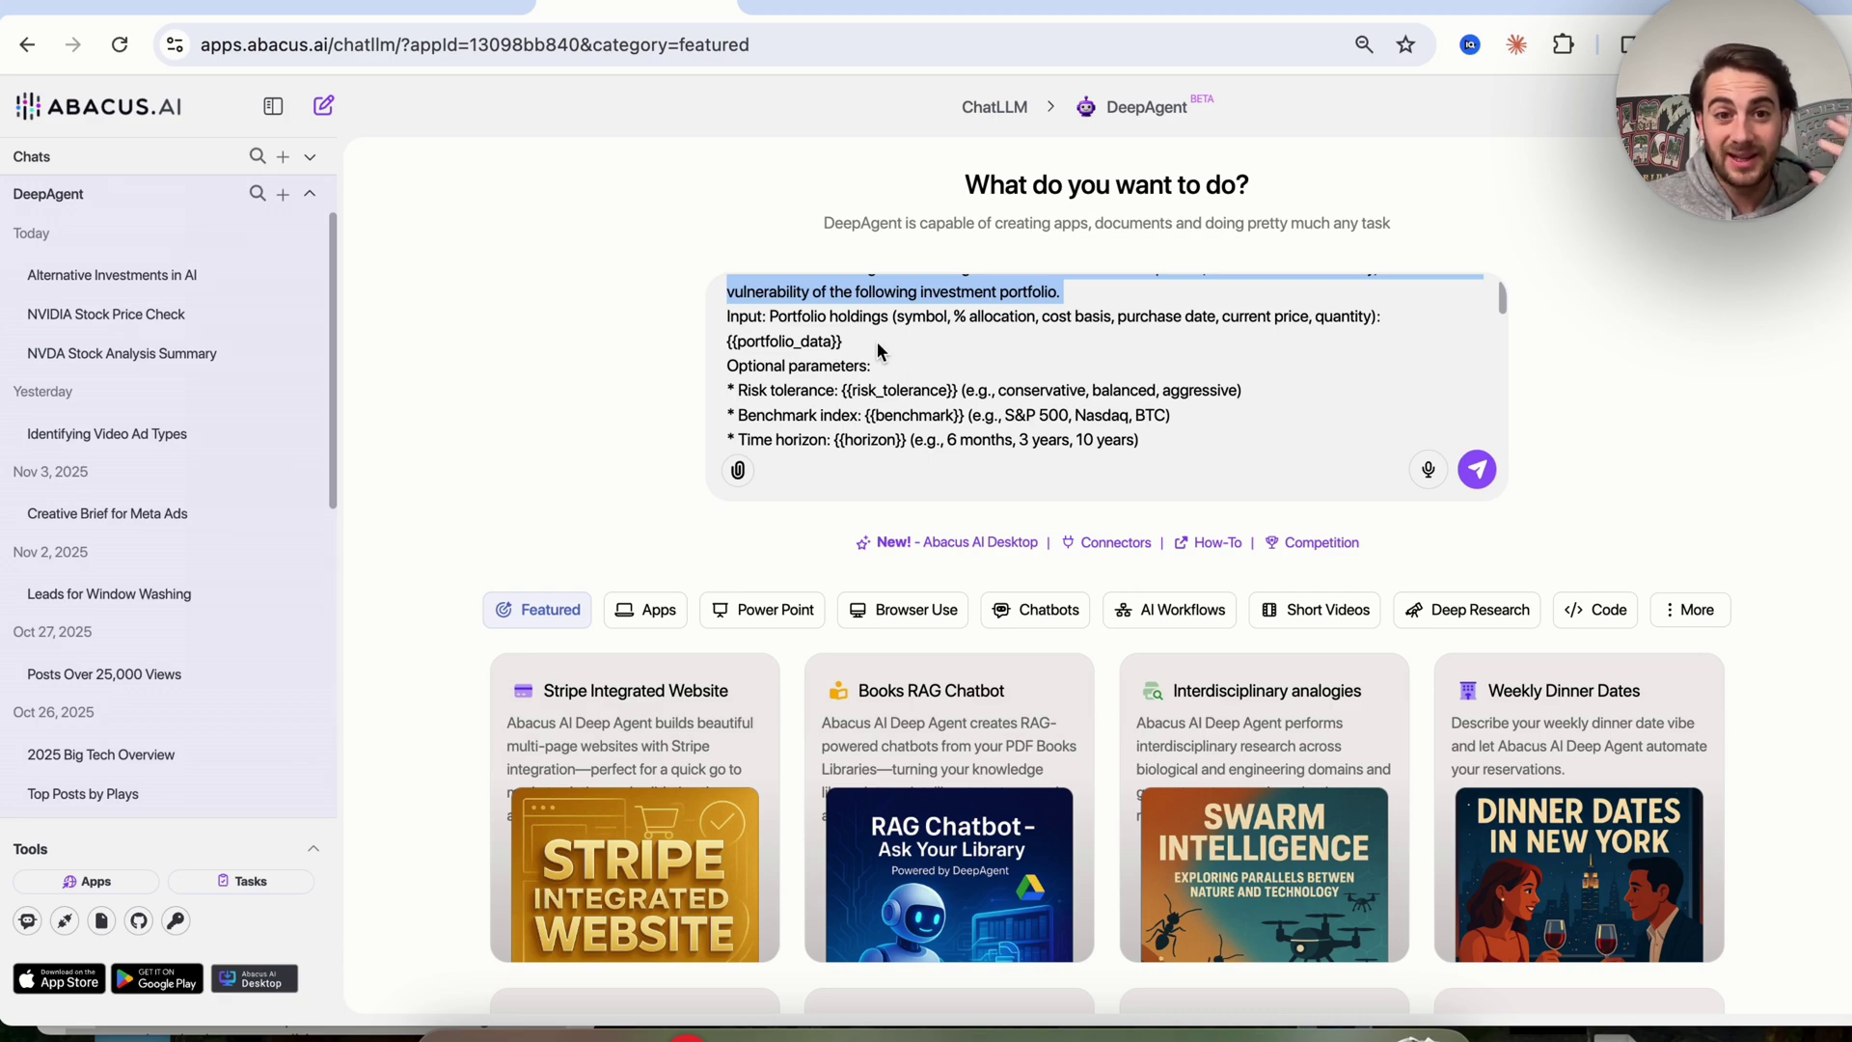
triple_click(878, 343)
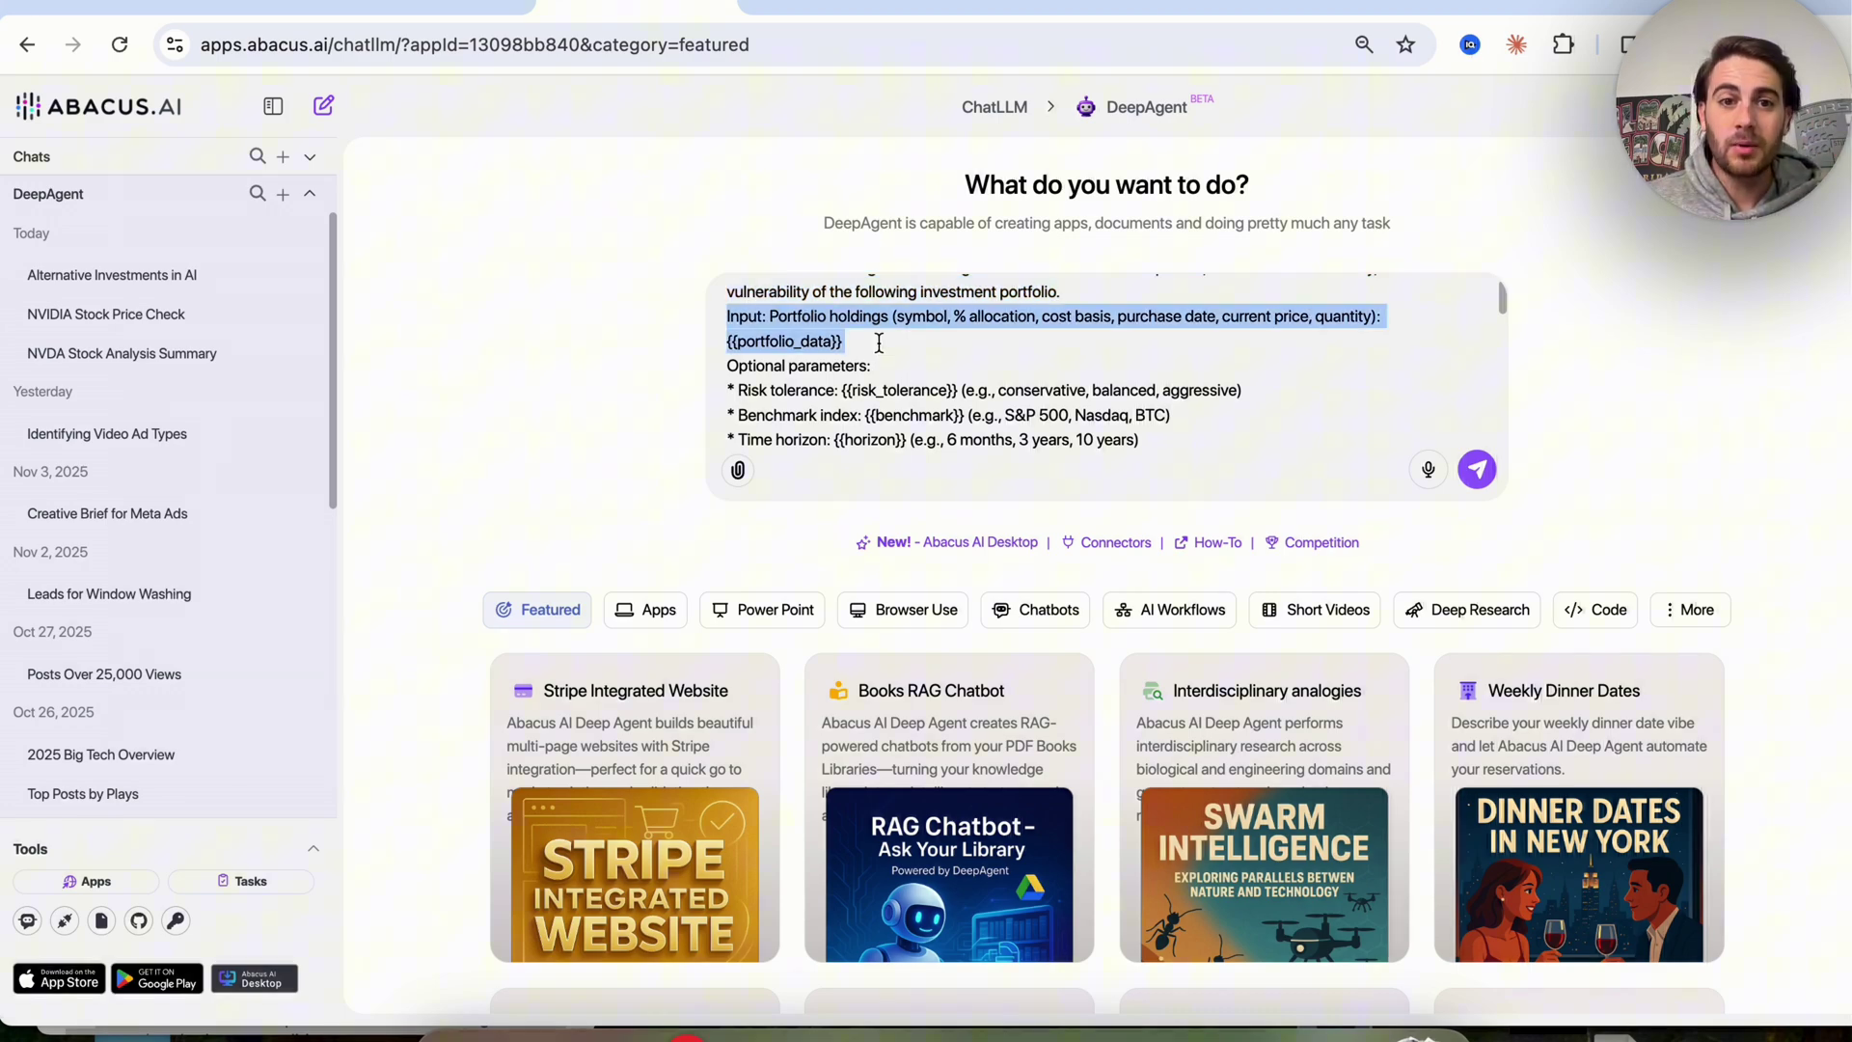
scroll(840, 352, down, 1)
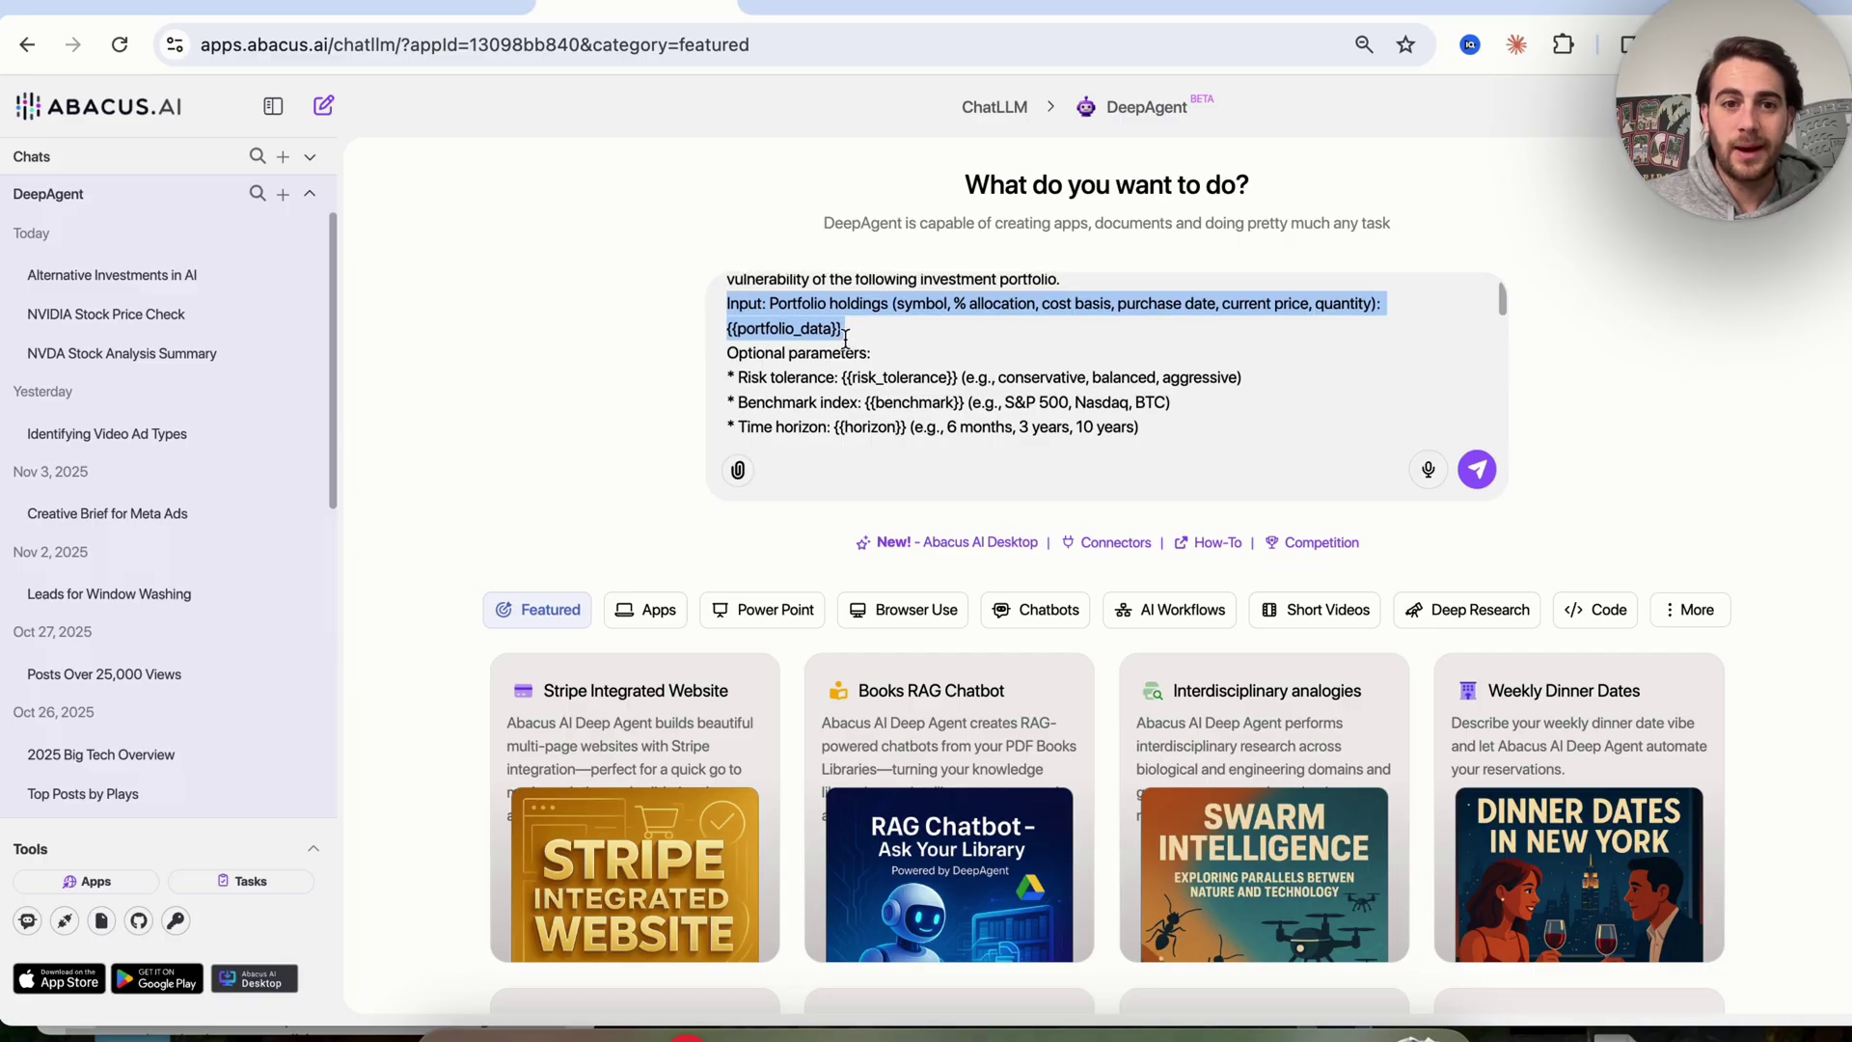
click(846, 330)
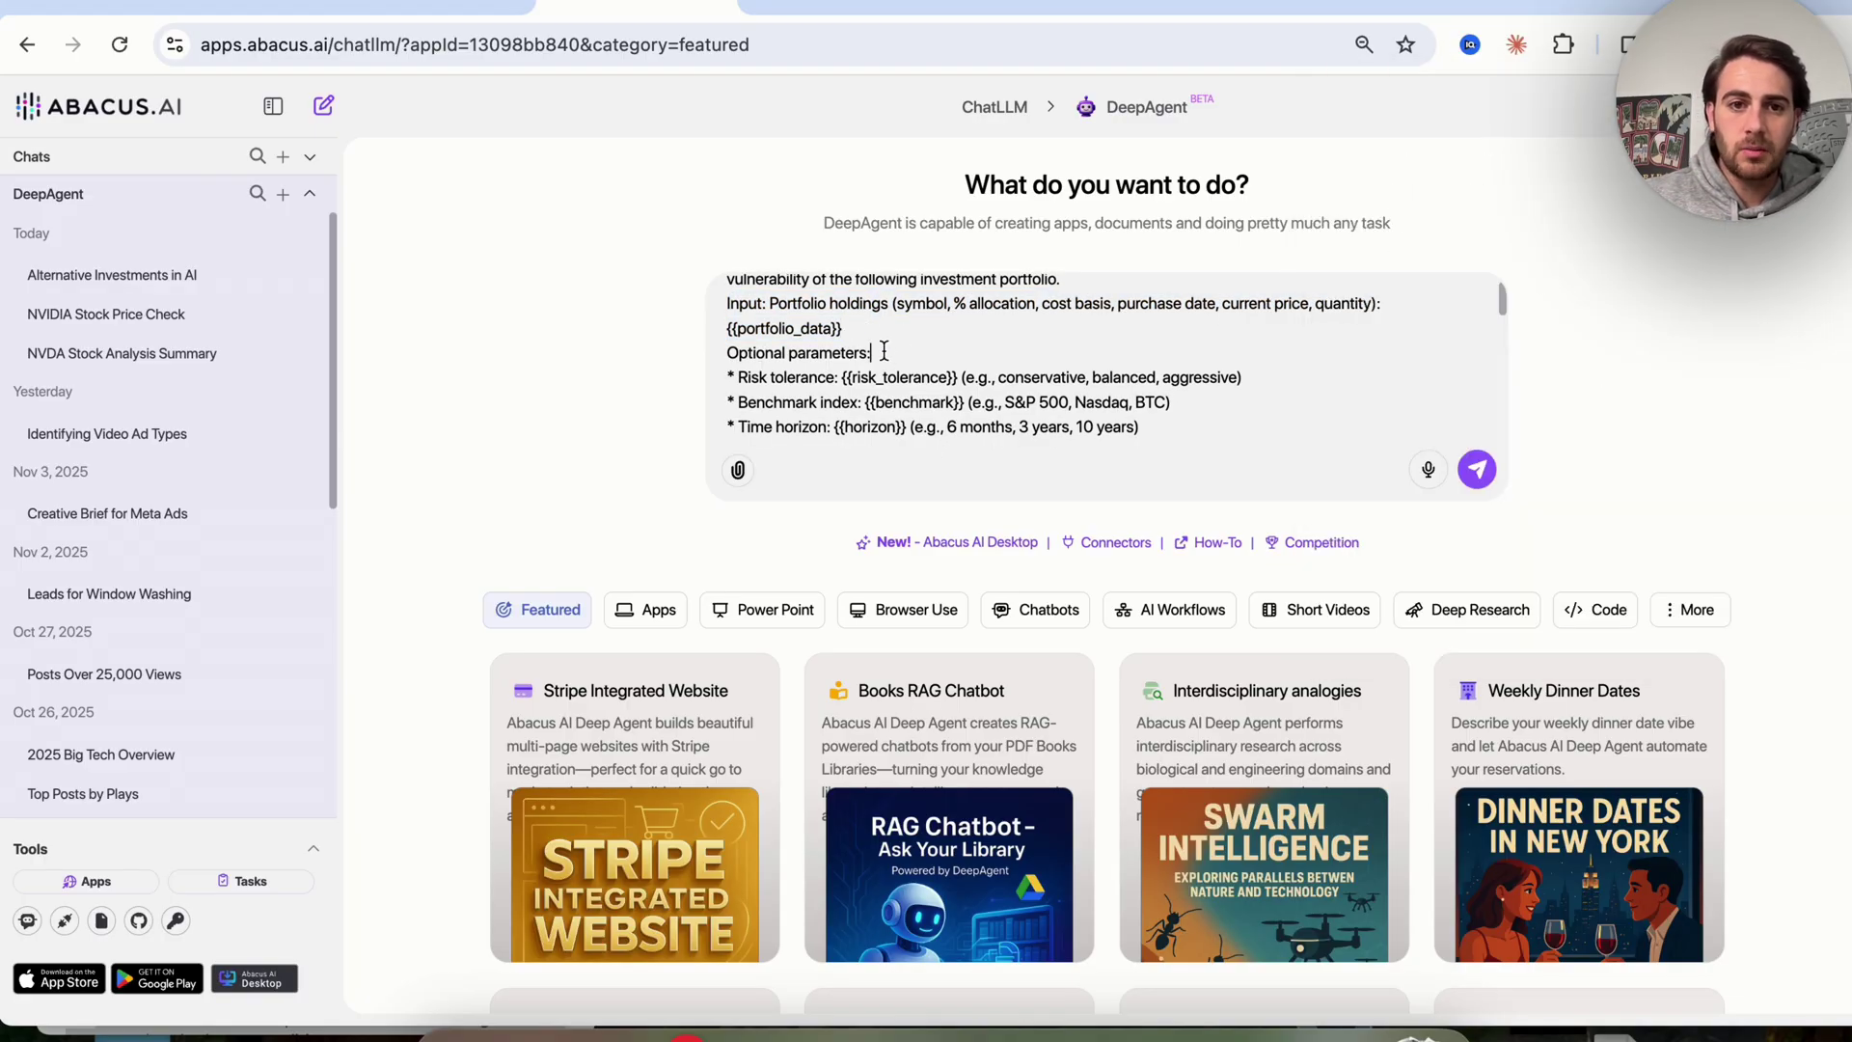
triple_click(872, 328)
text(20)
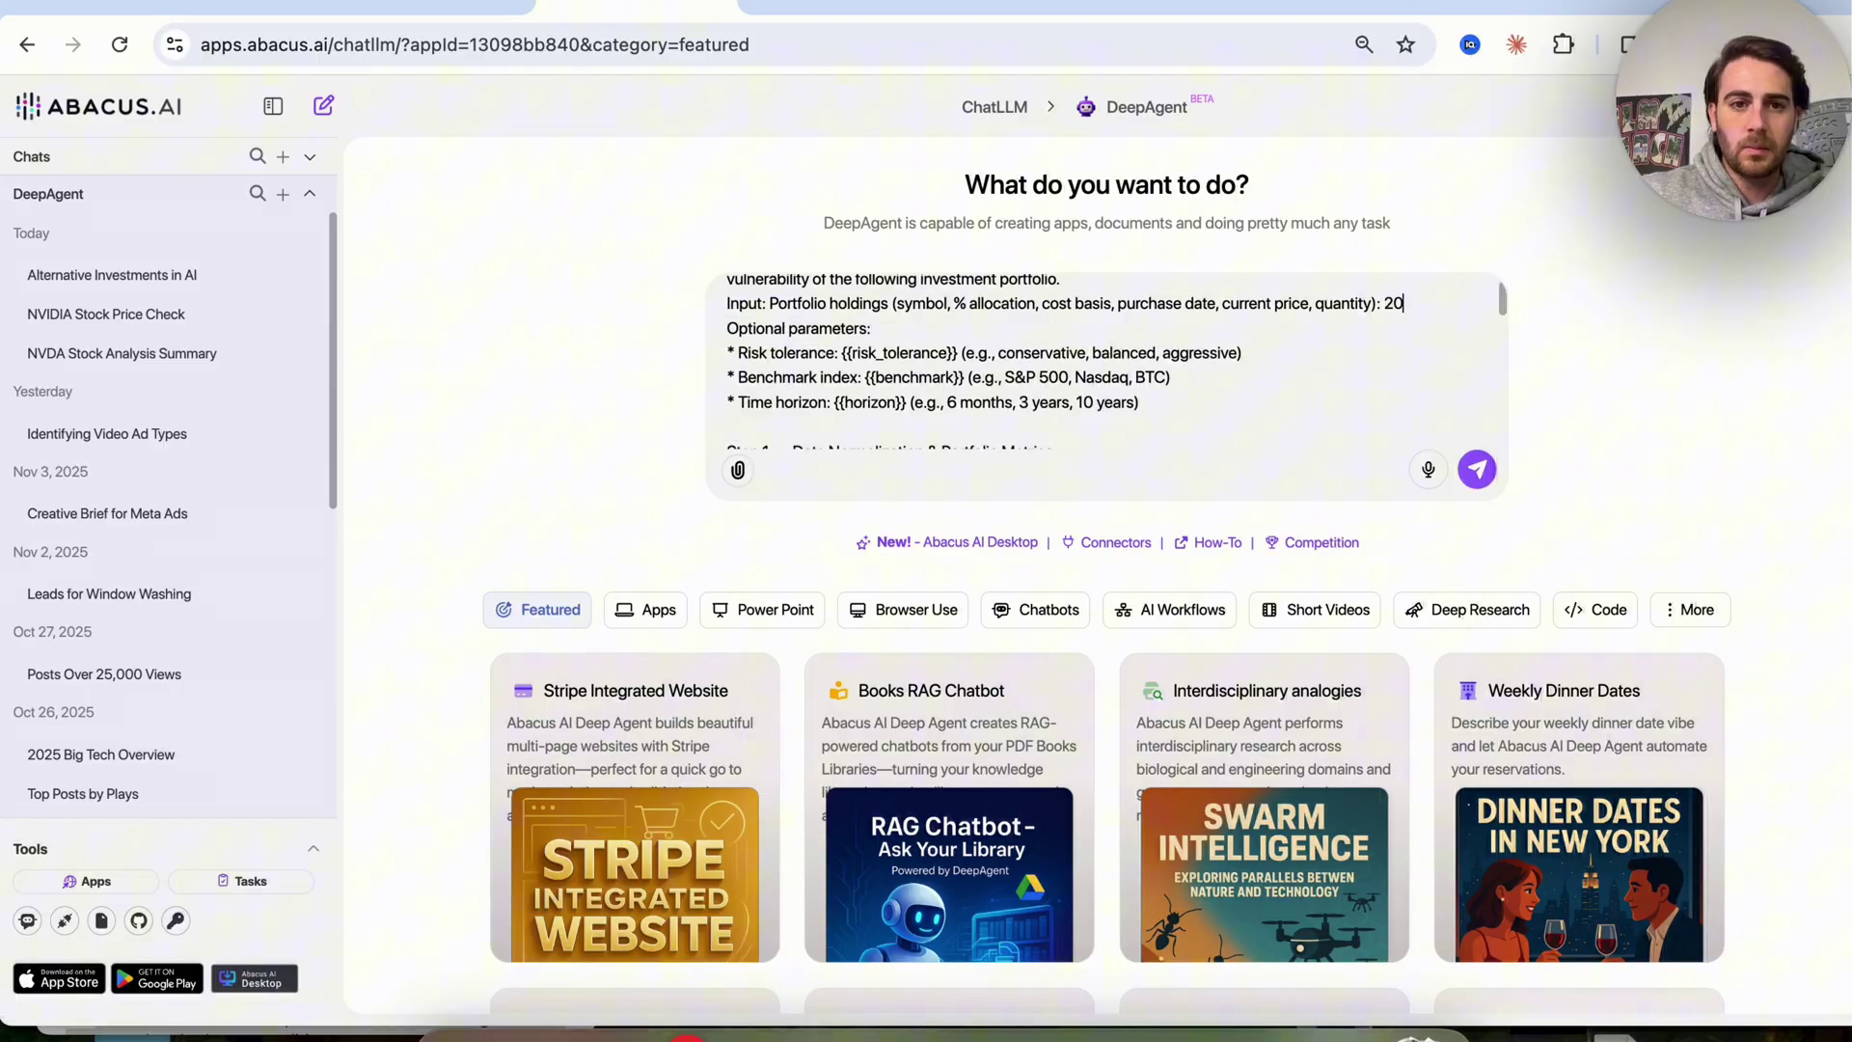
text(% real estate)
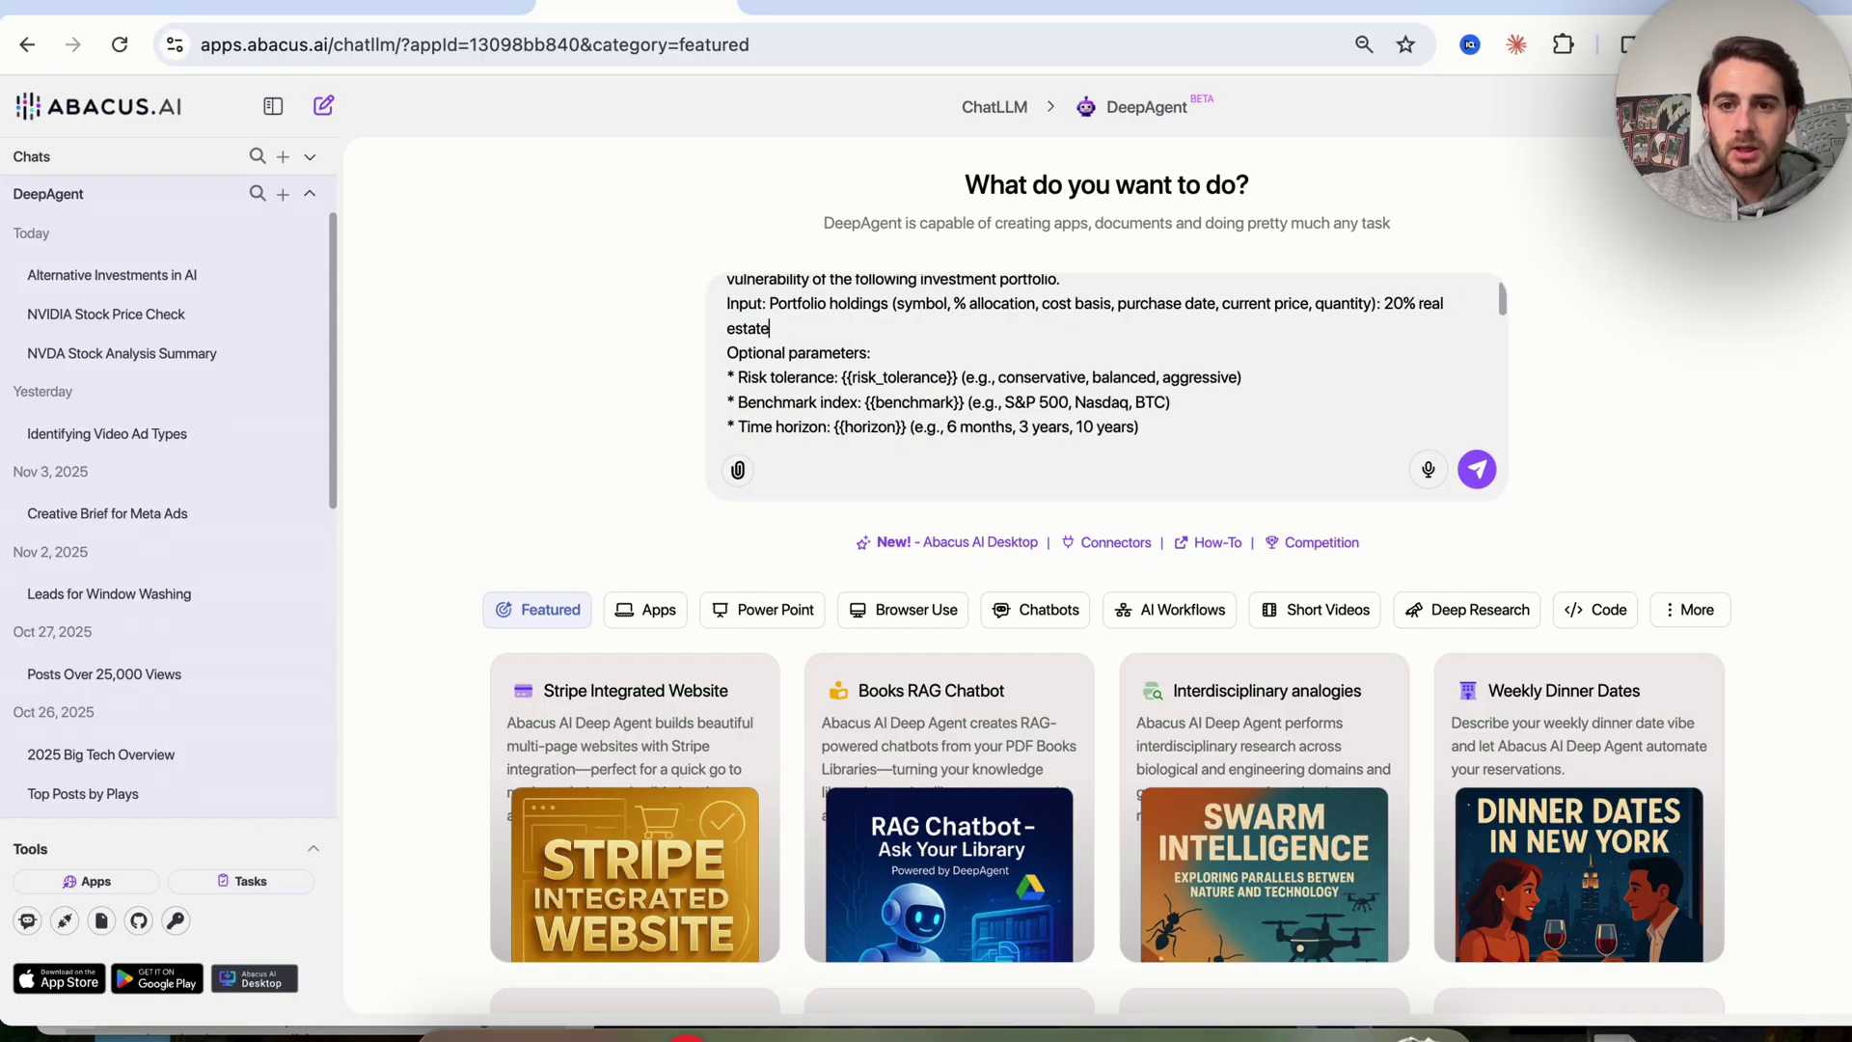
text(, 20% gold, 2)
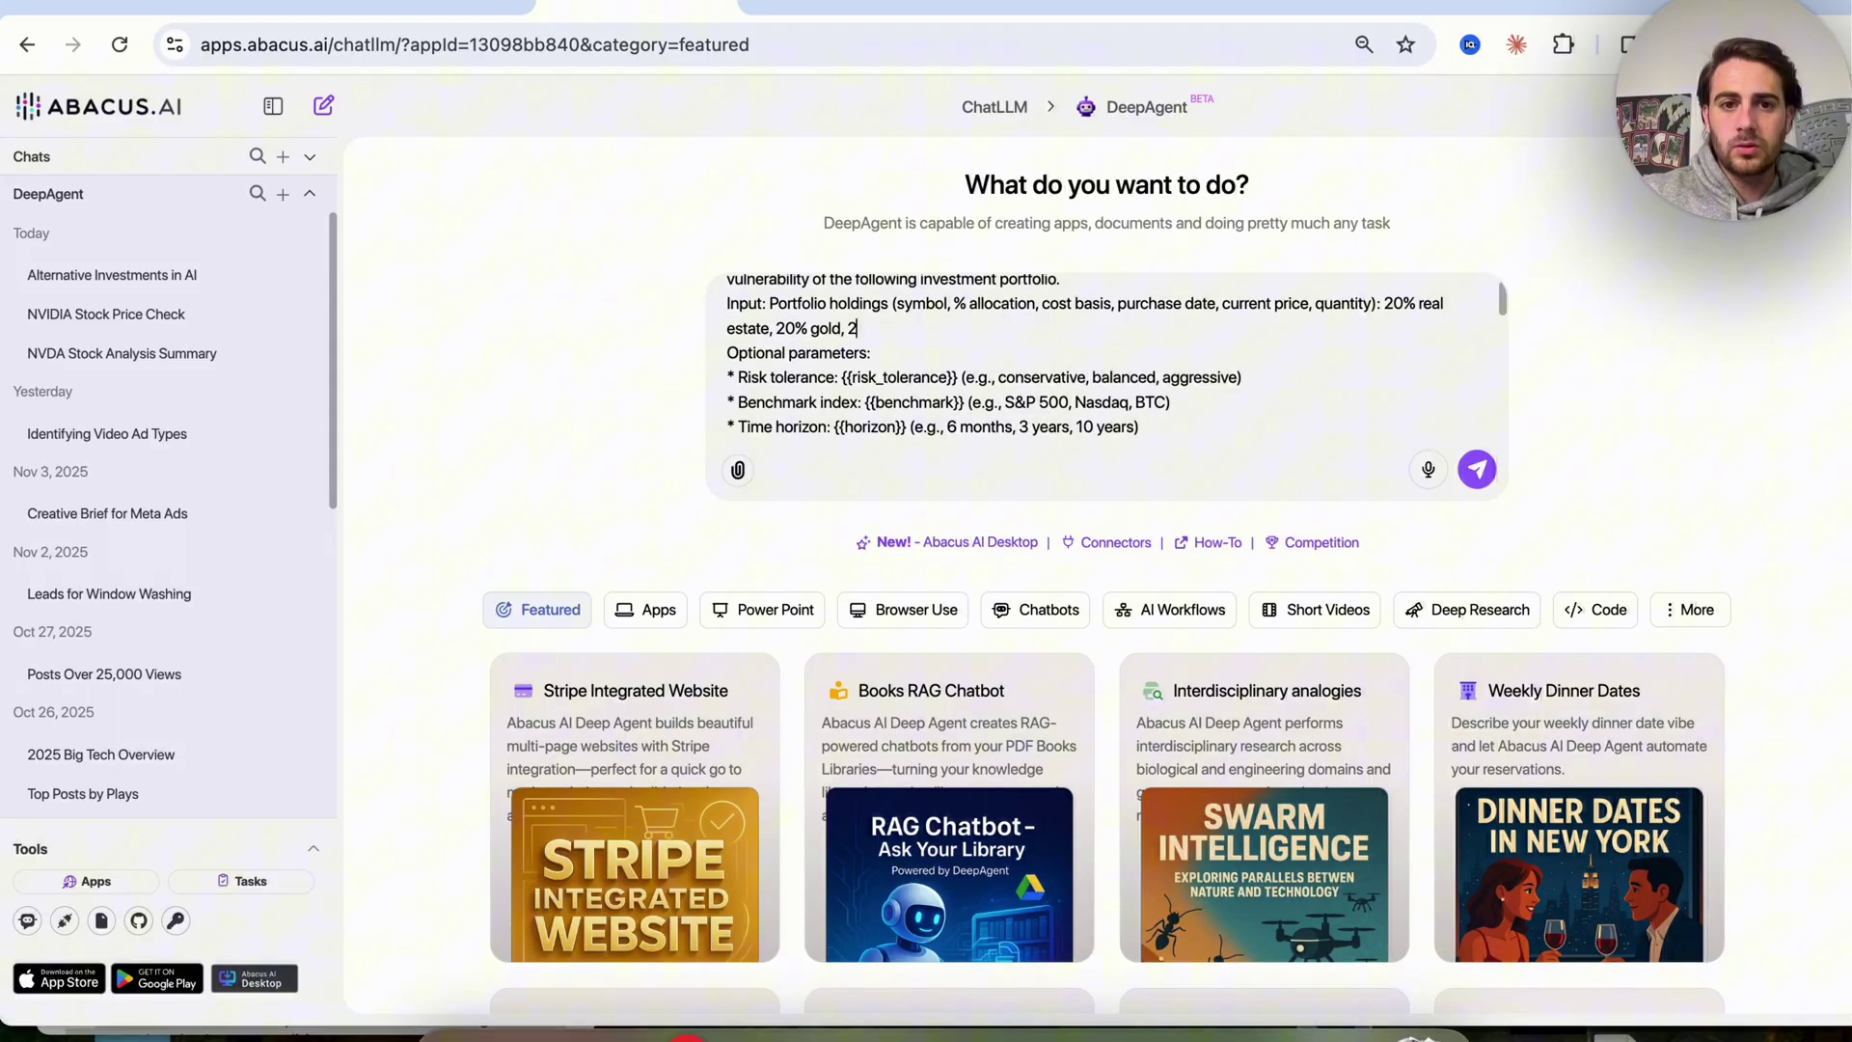
text(0% bit)
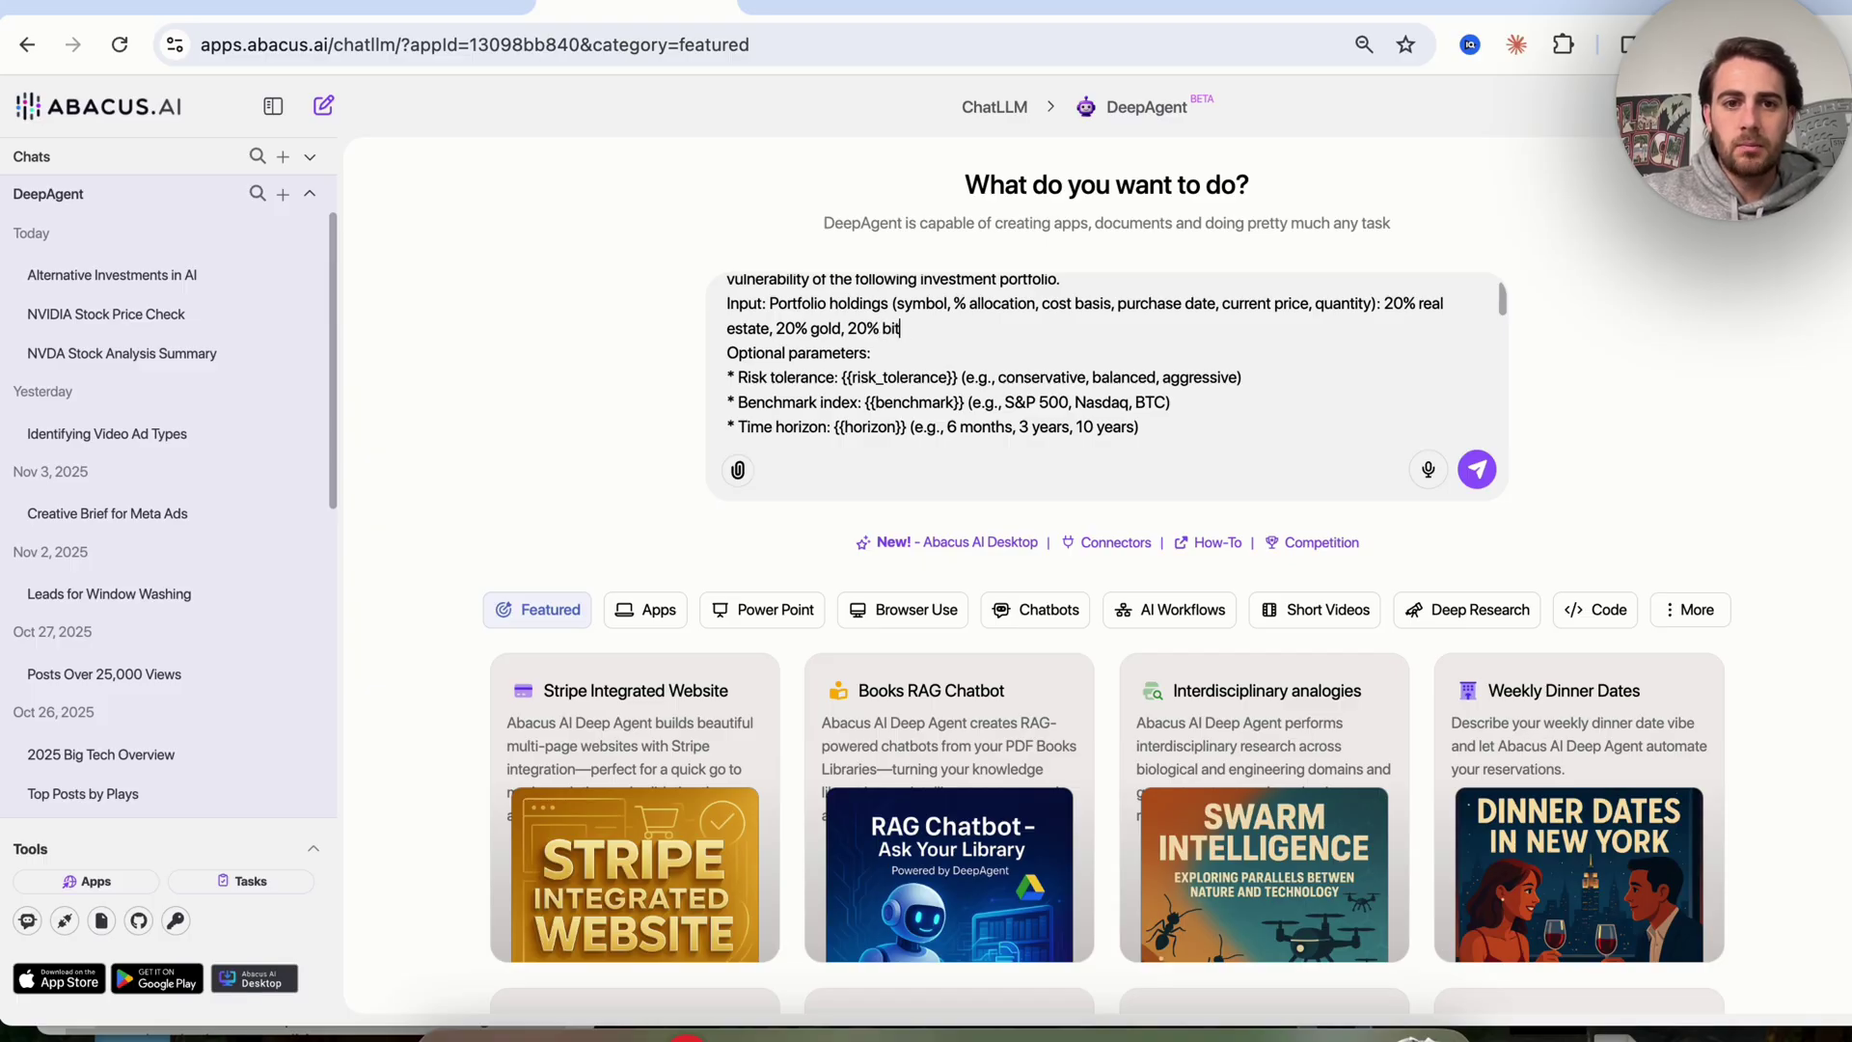
text(coin/ether)
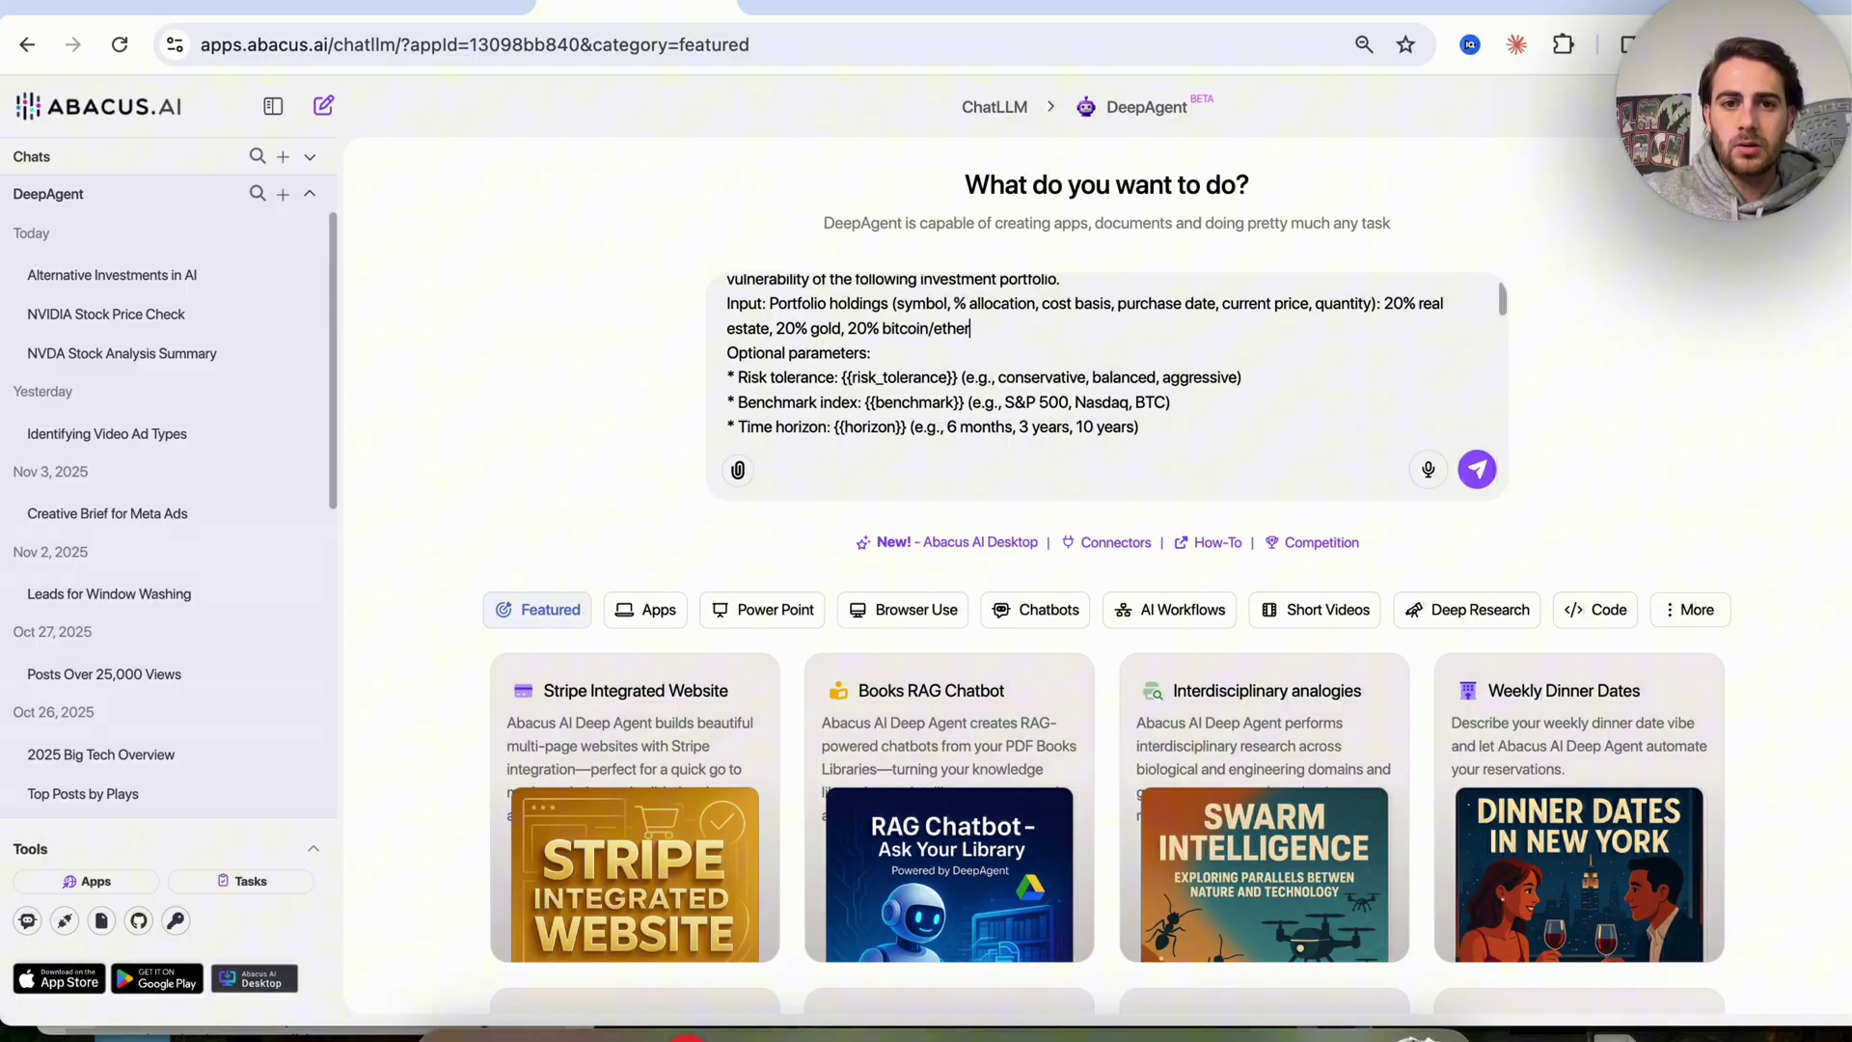
text(eum, 20%)
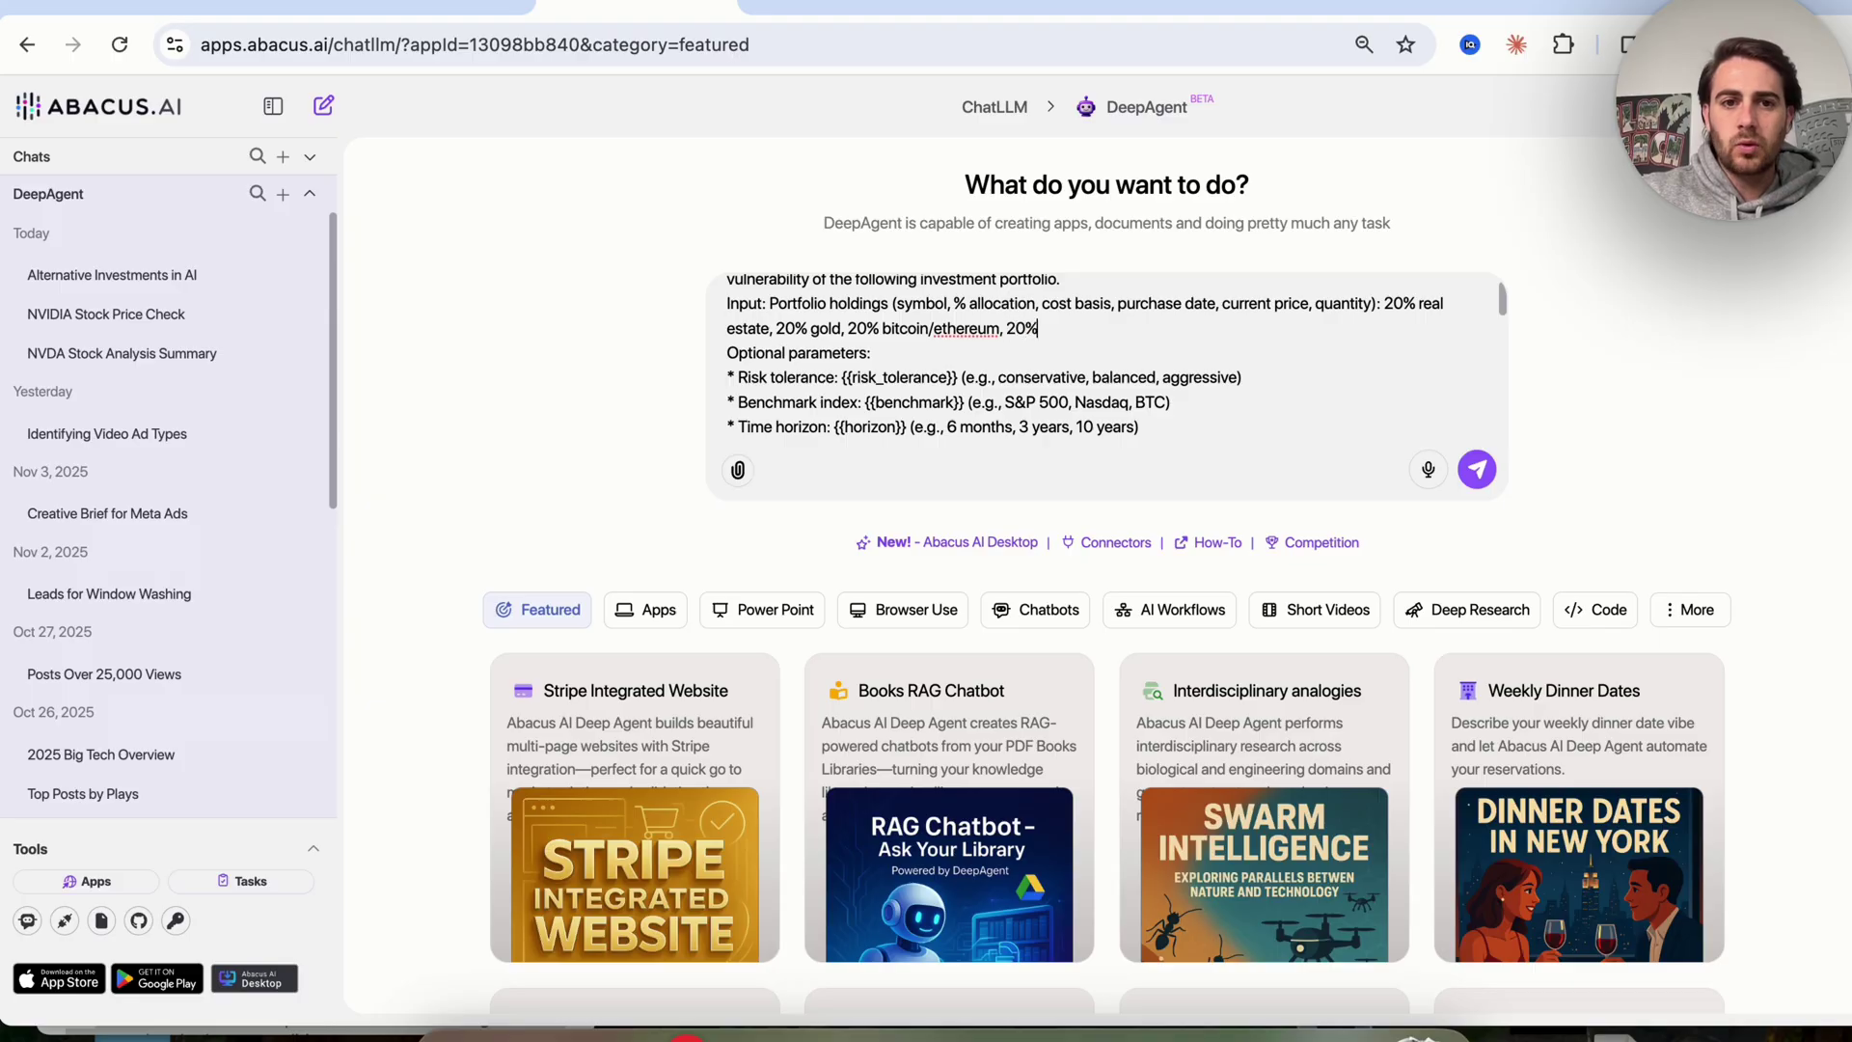
text( e)
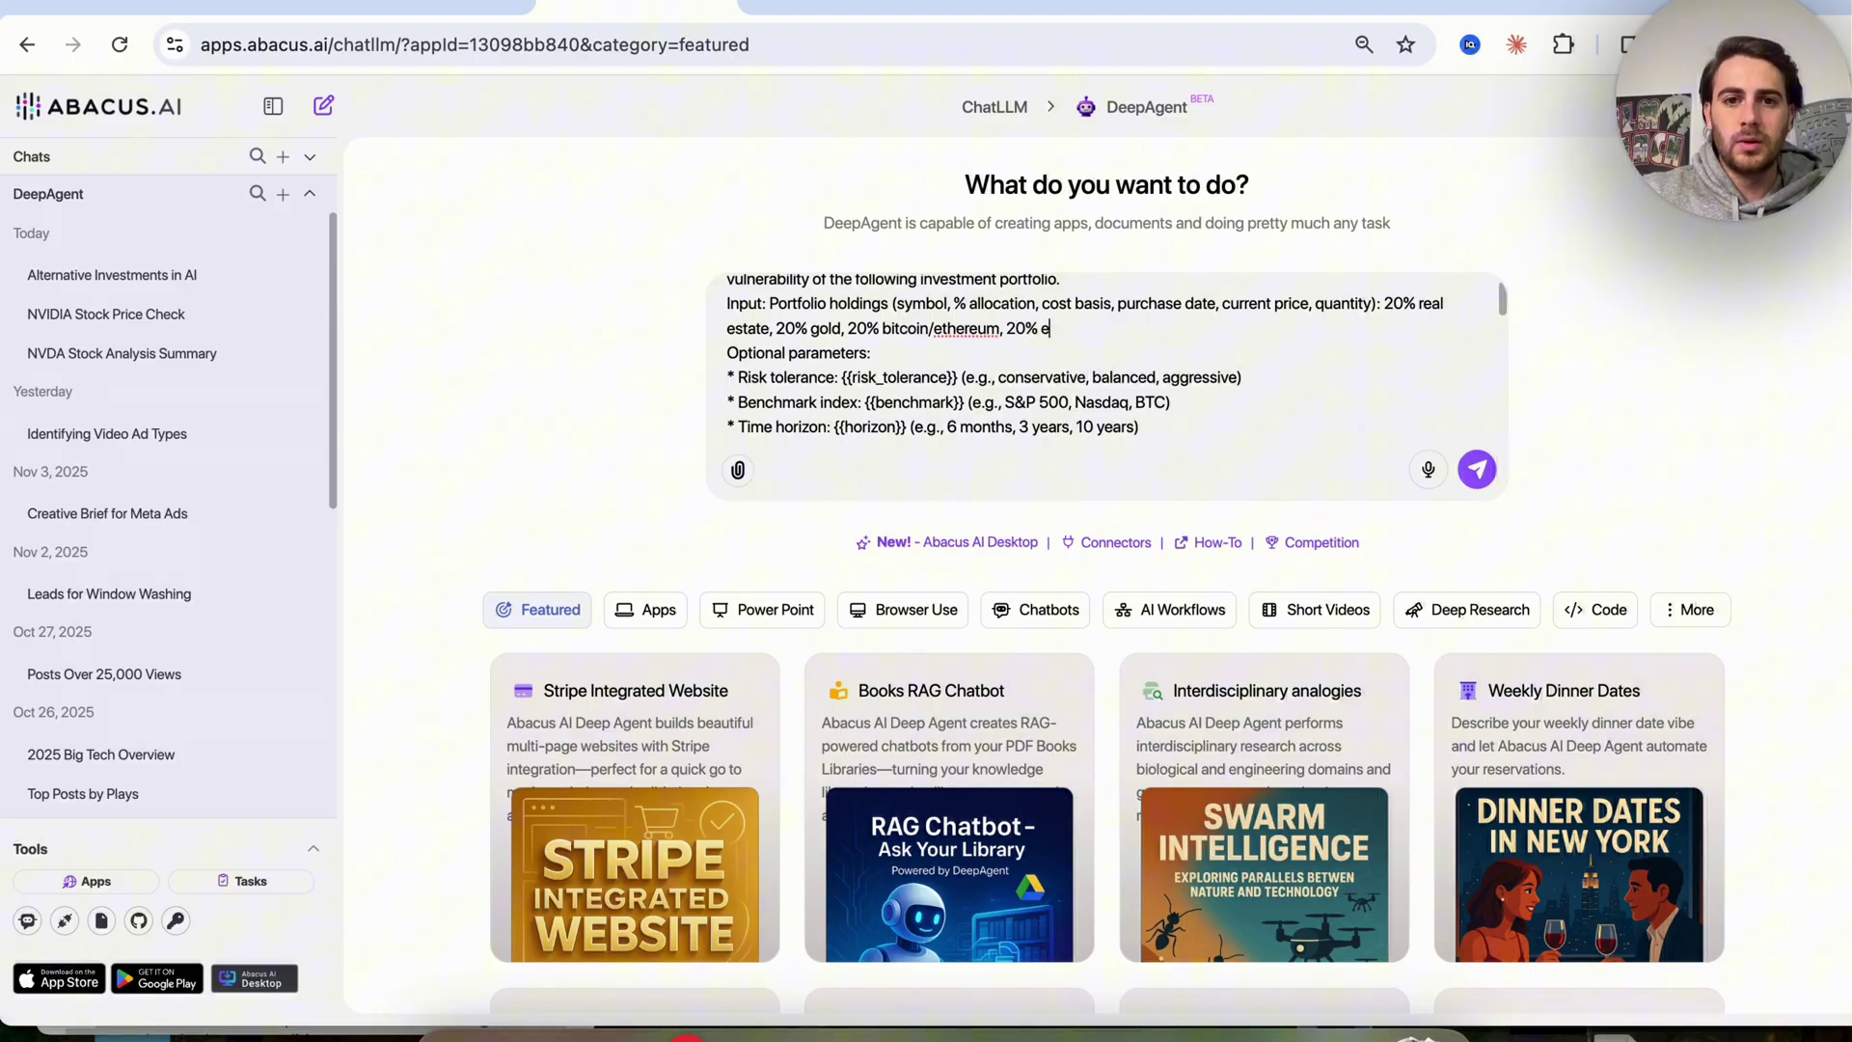
text(quities (mainly)
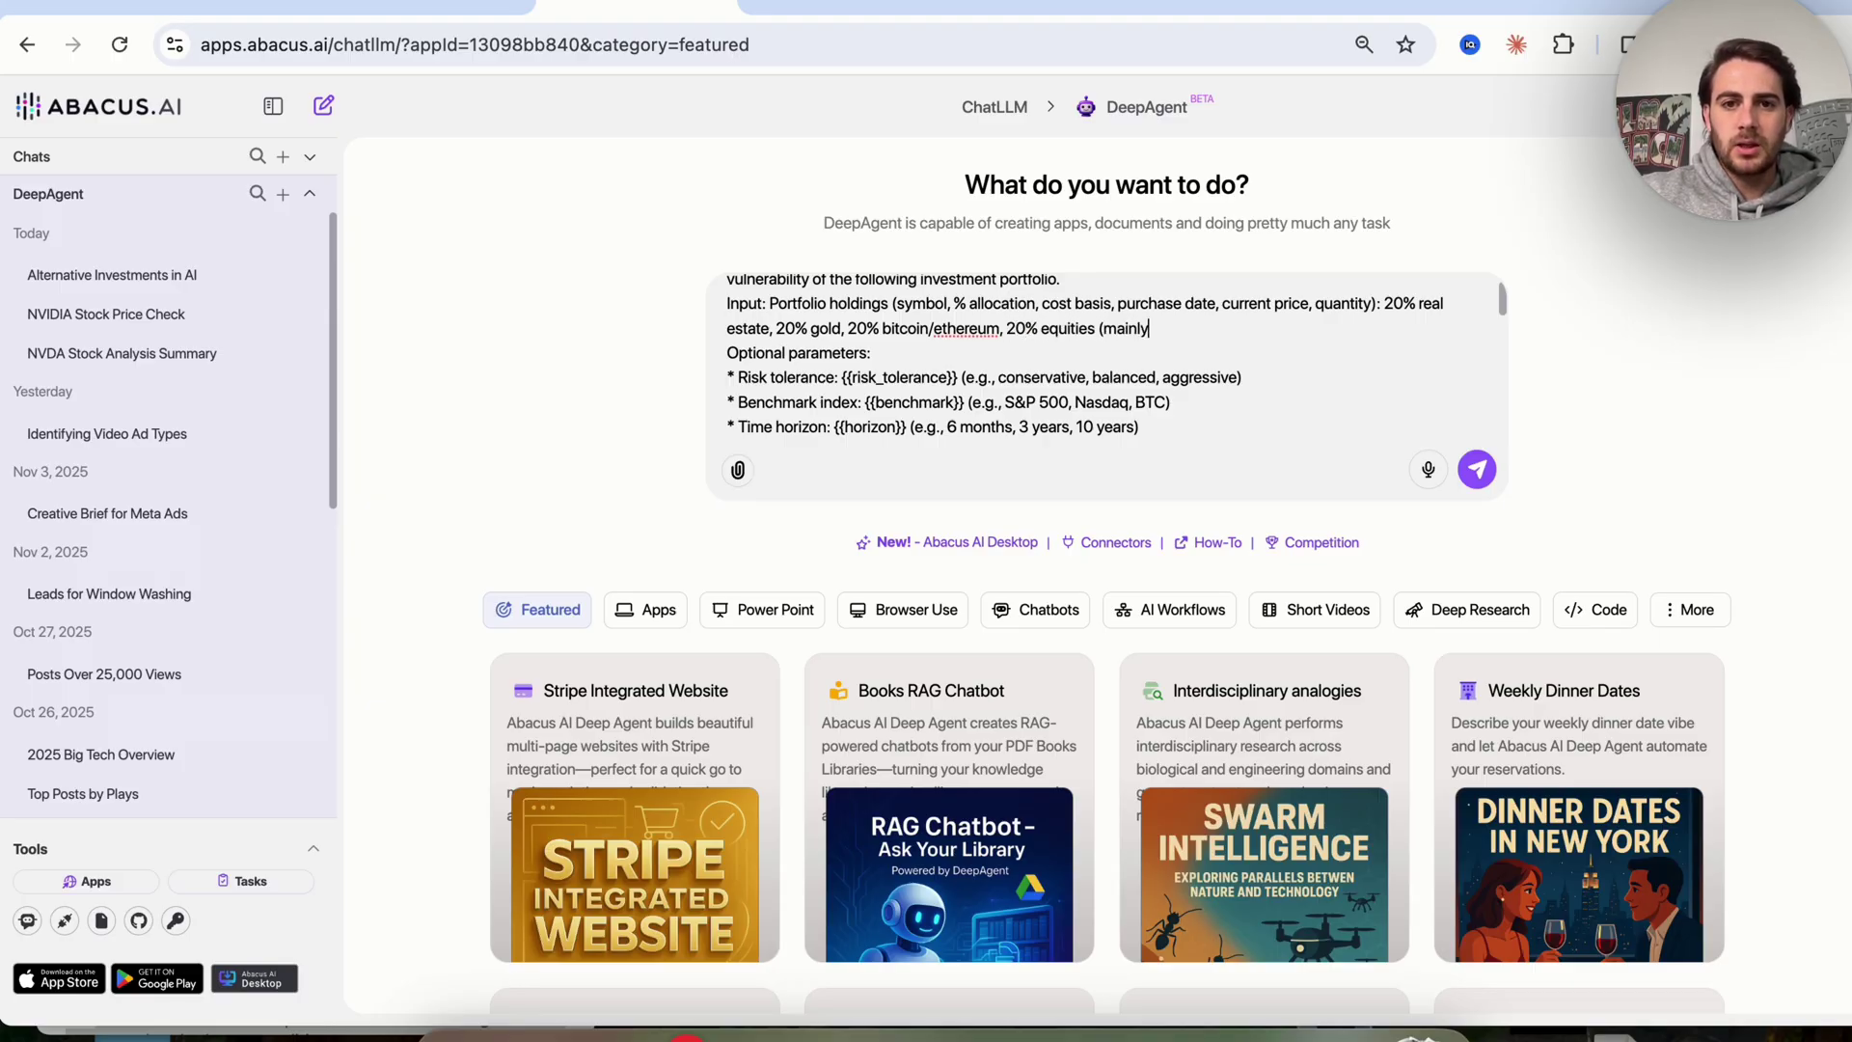
text( technology) 2)
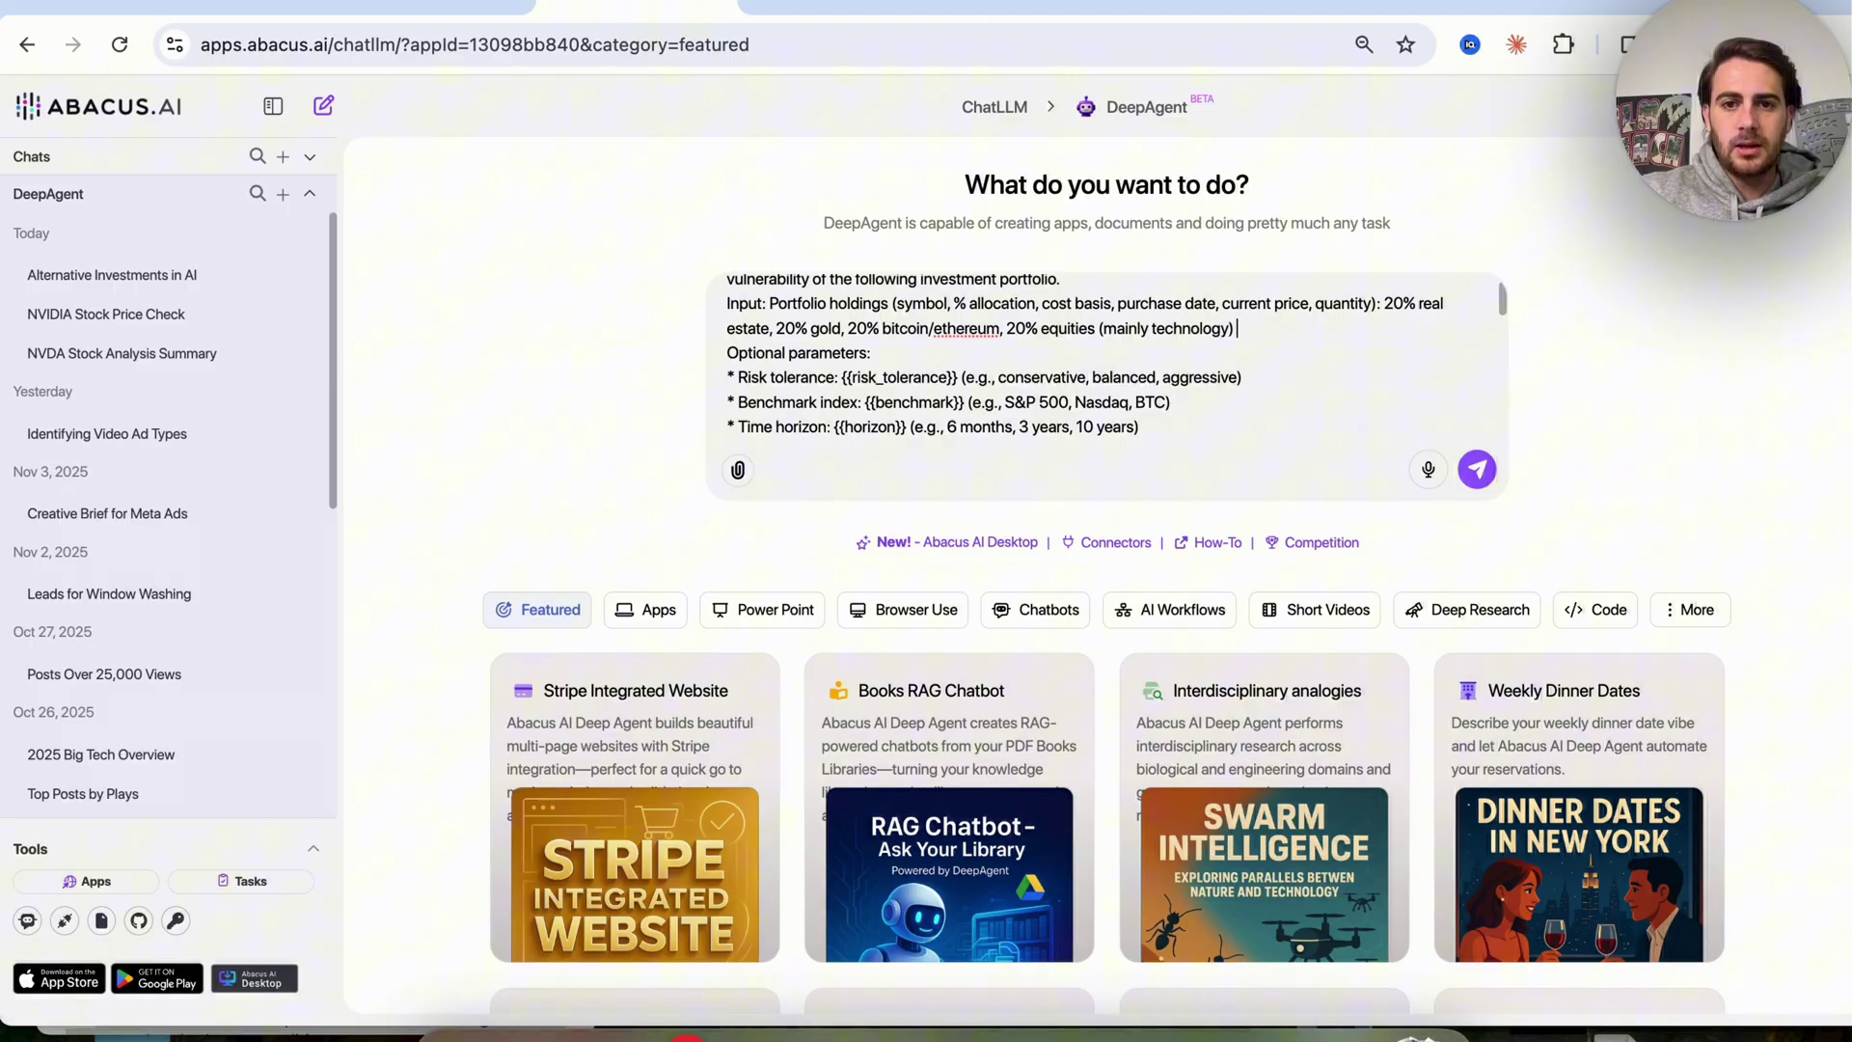
text(0% cash )
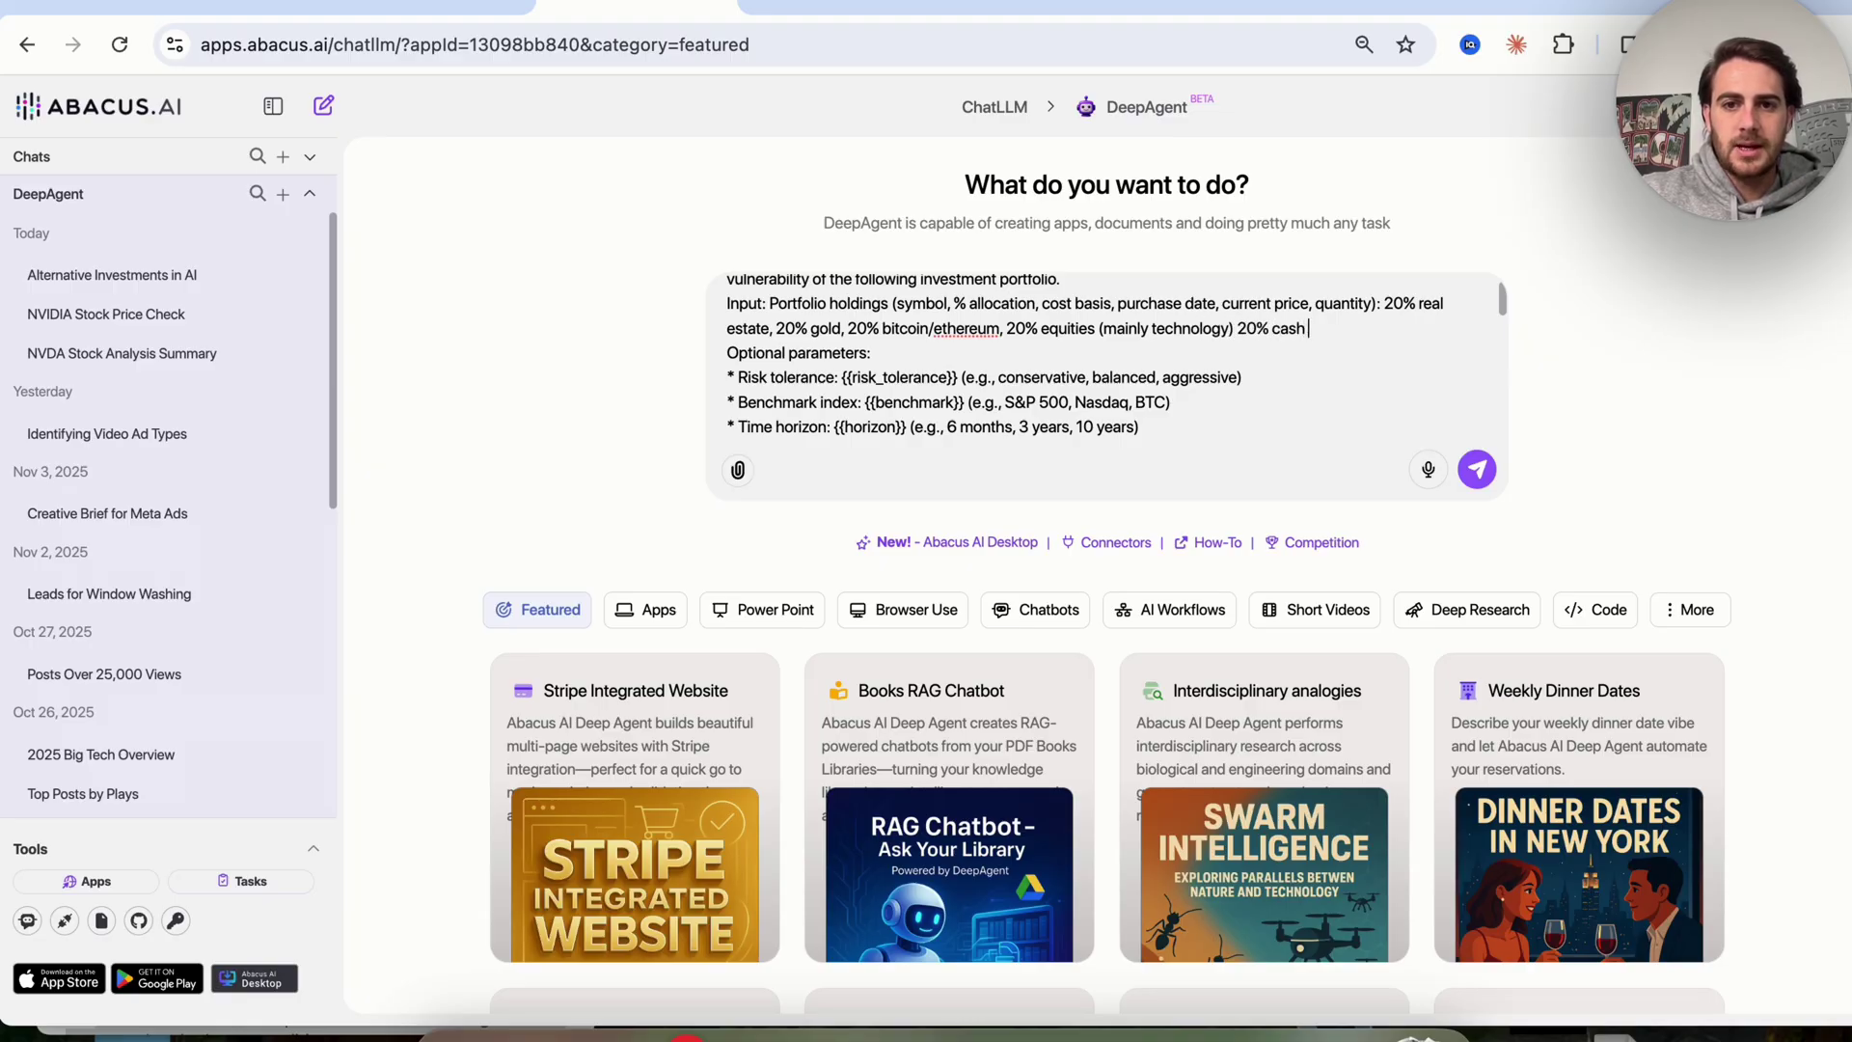
text(/ short term)
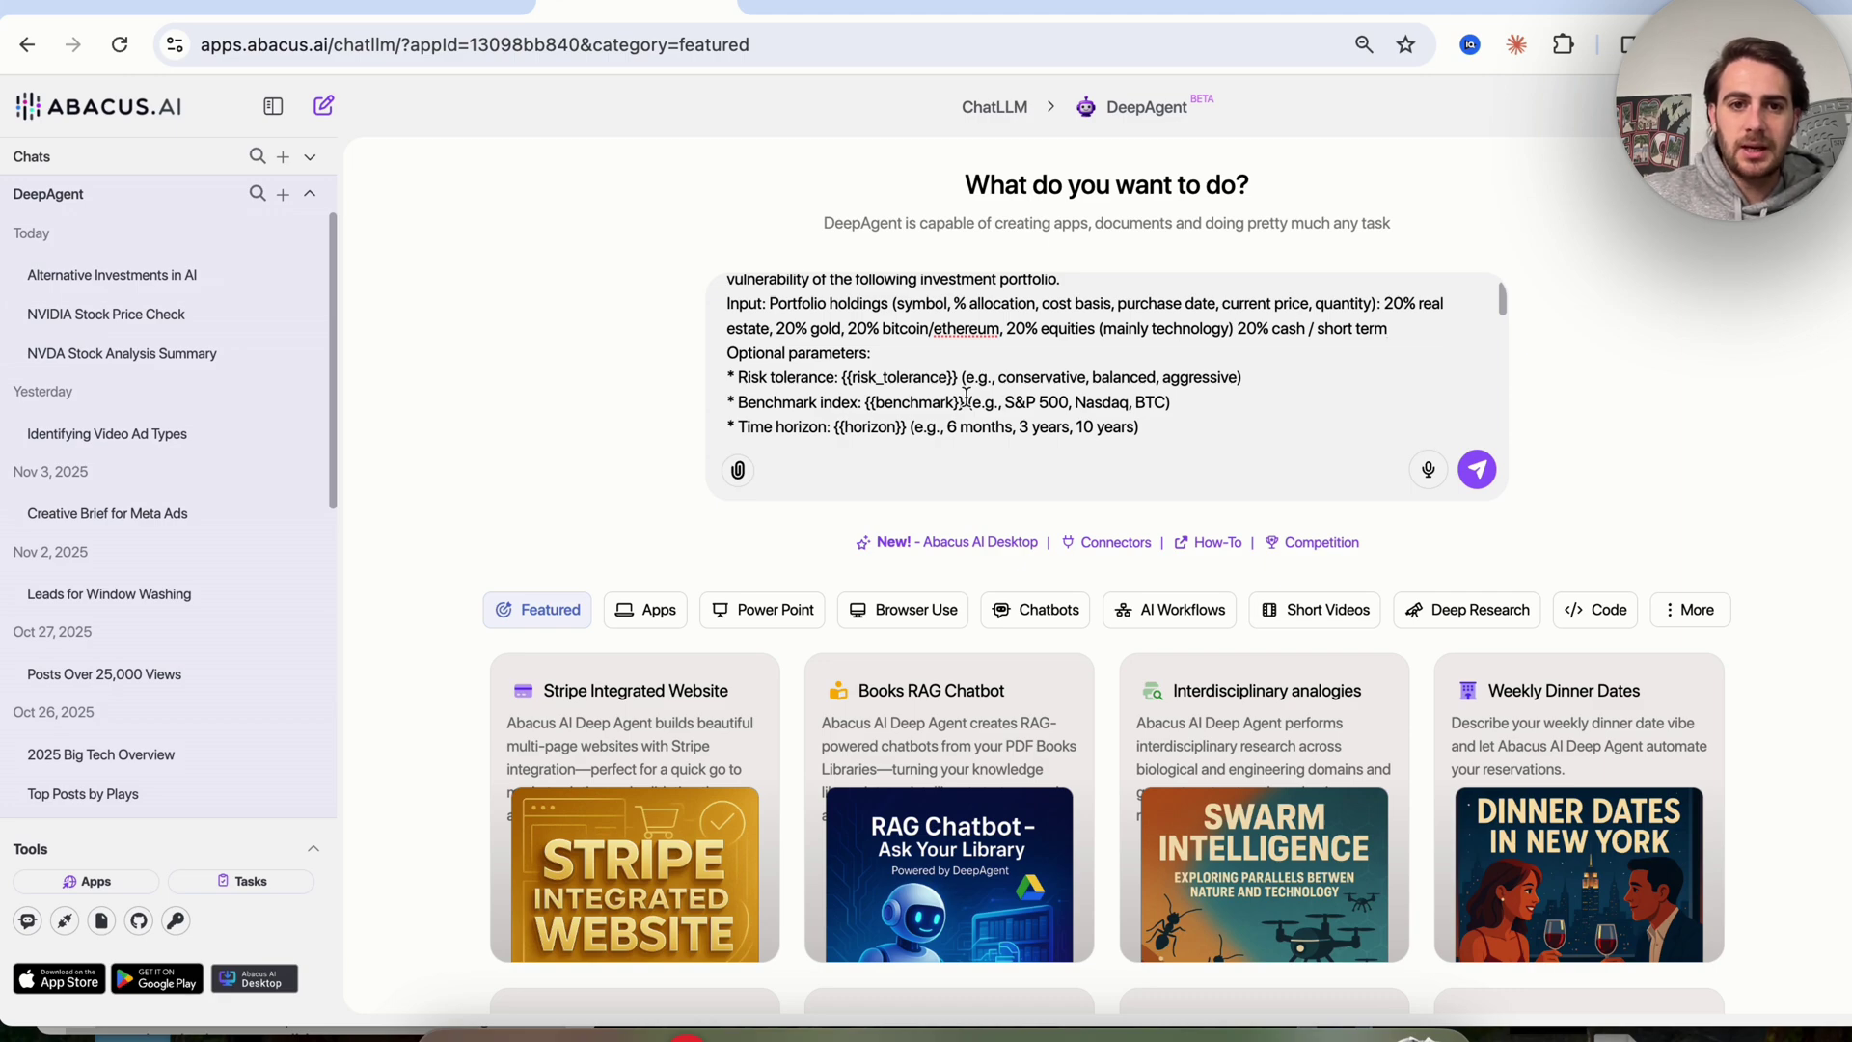
Step: Fill in aggressive risk tolerance, a 'well balanced portfolio' benchmark and a '30 years' horizon
drag(841, 377, 1245, 377)
text(agg)
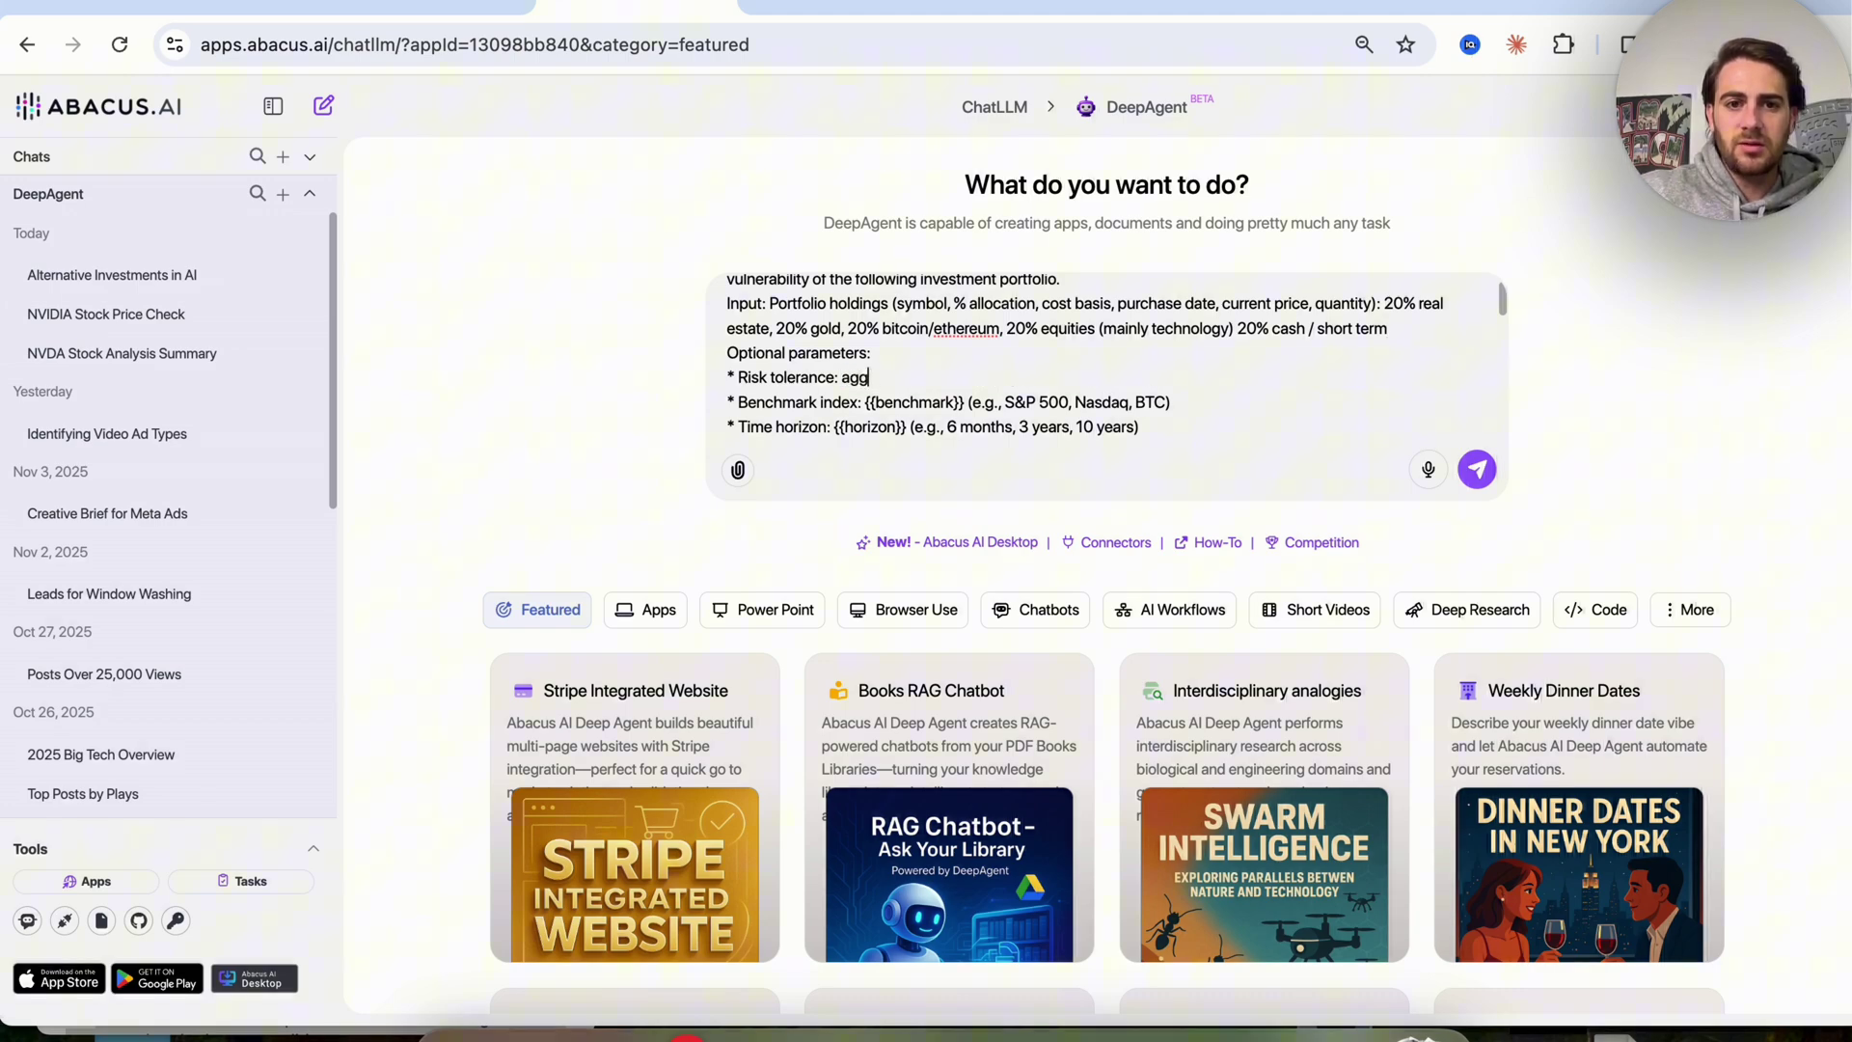
text(ressive - I am on)
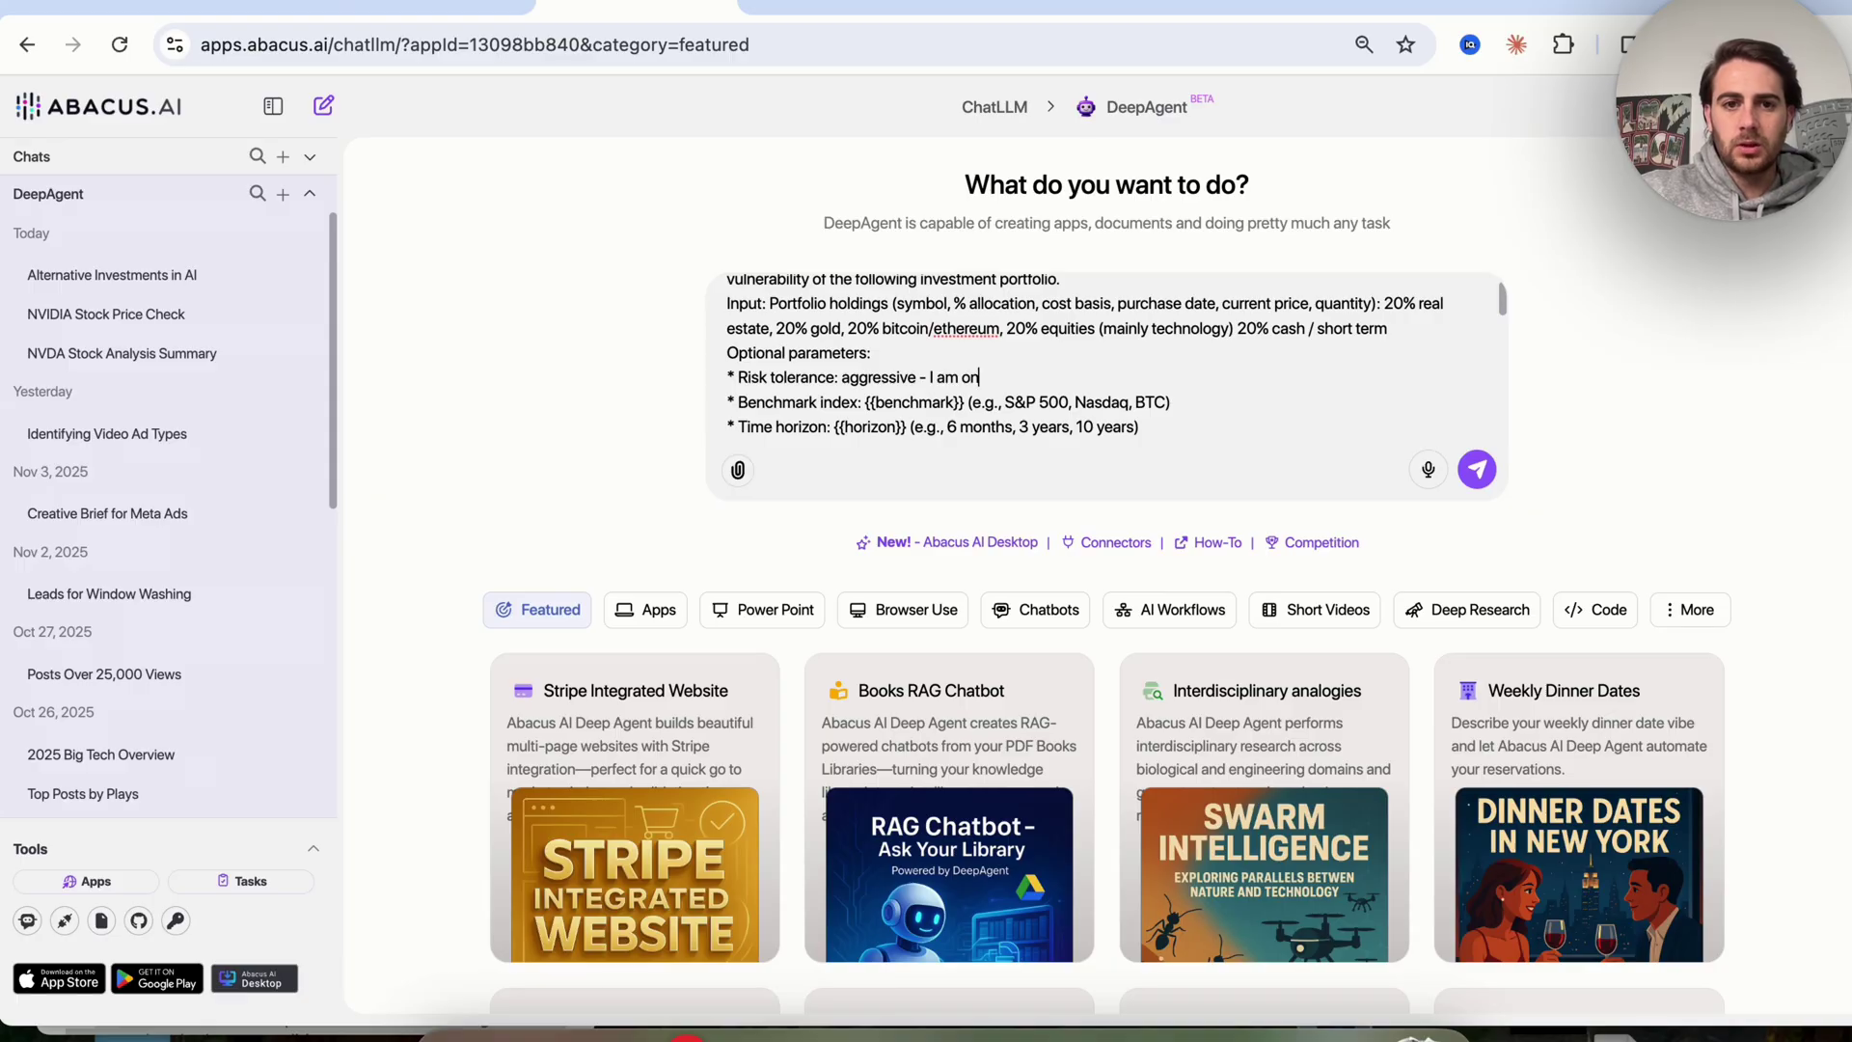
text(ly 29 and have tons of time)
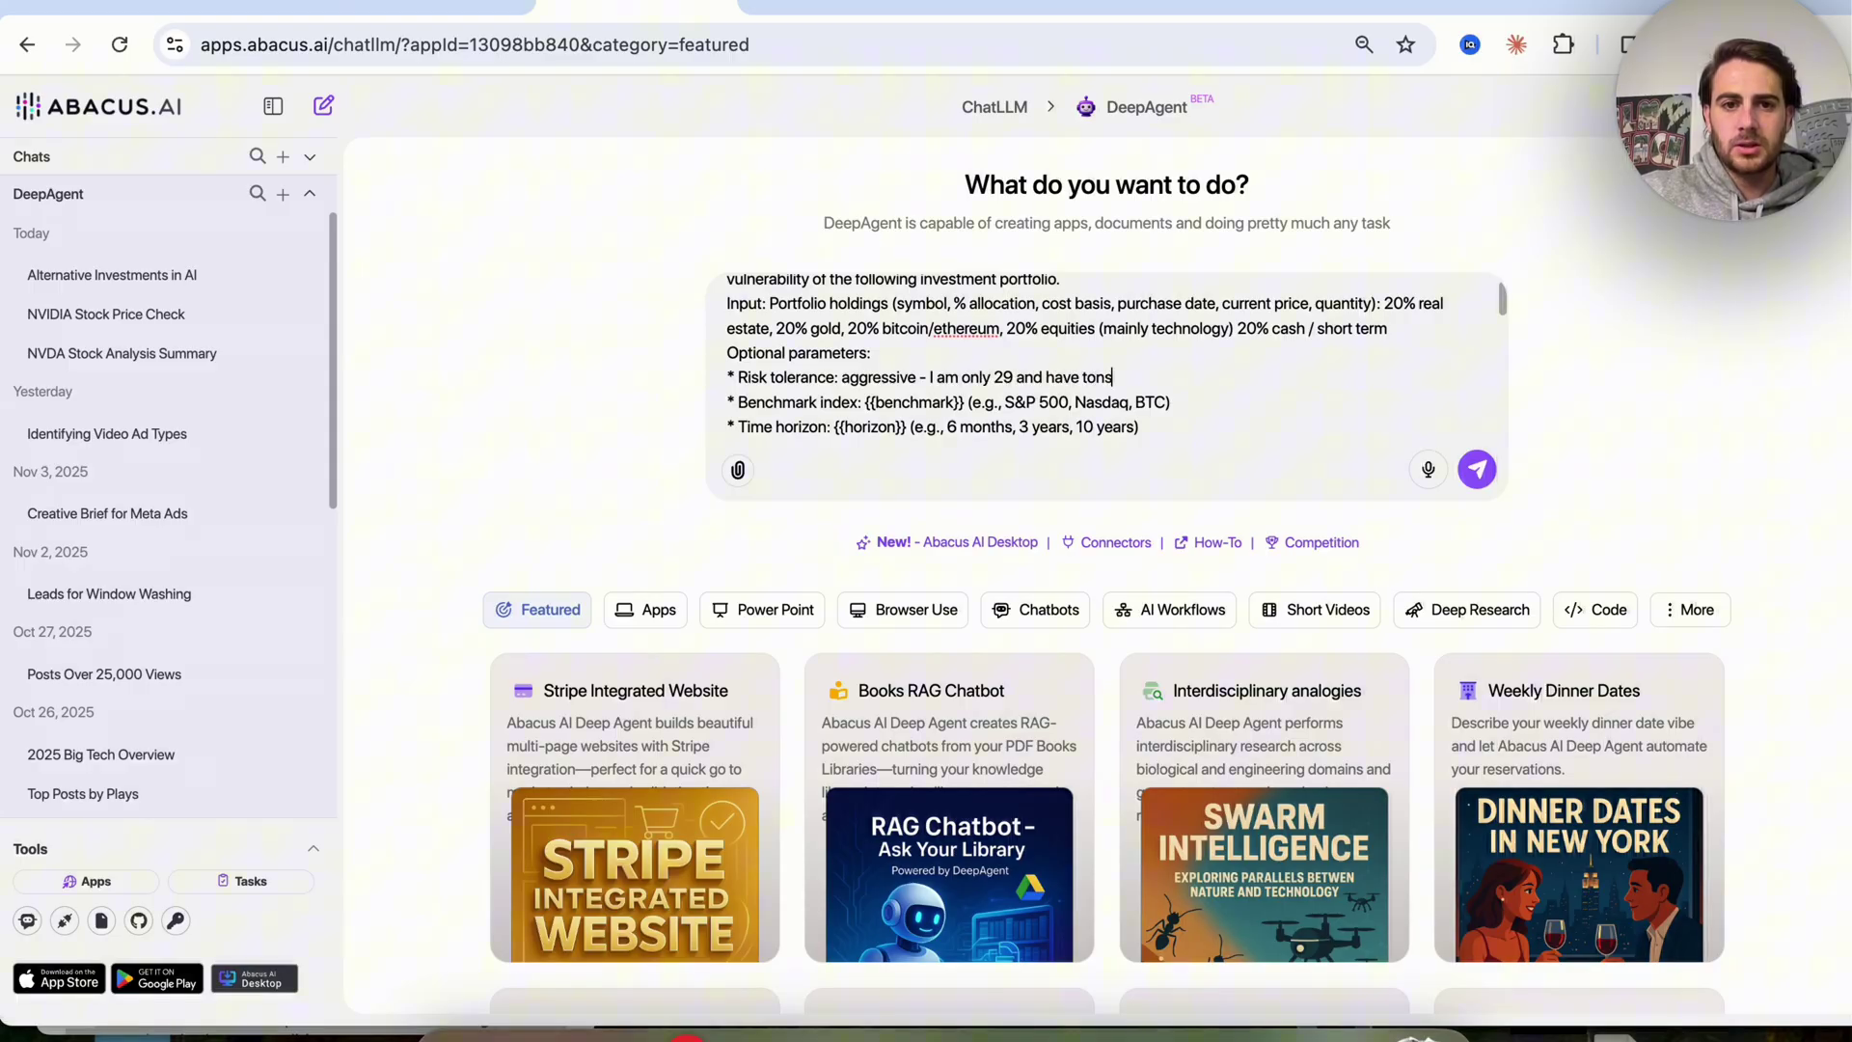
click(864, 402)
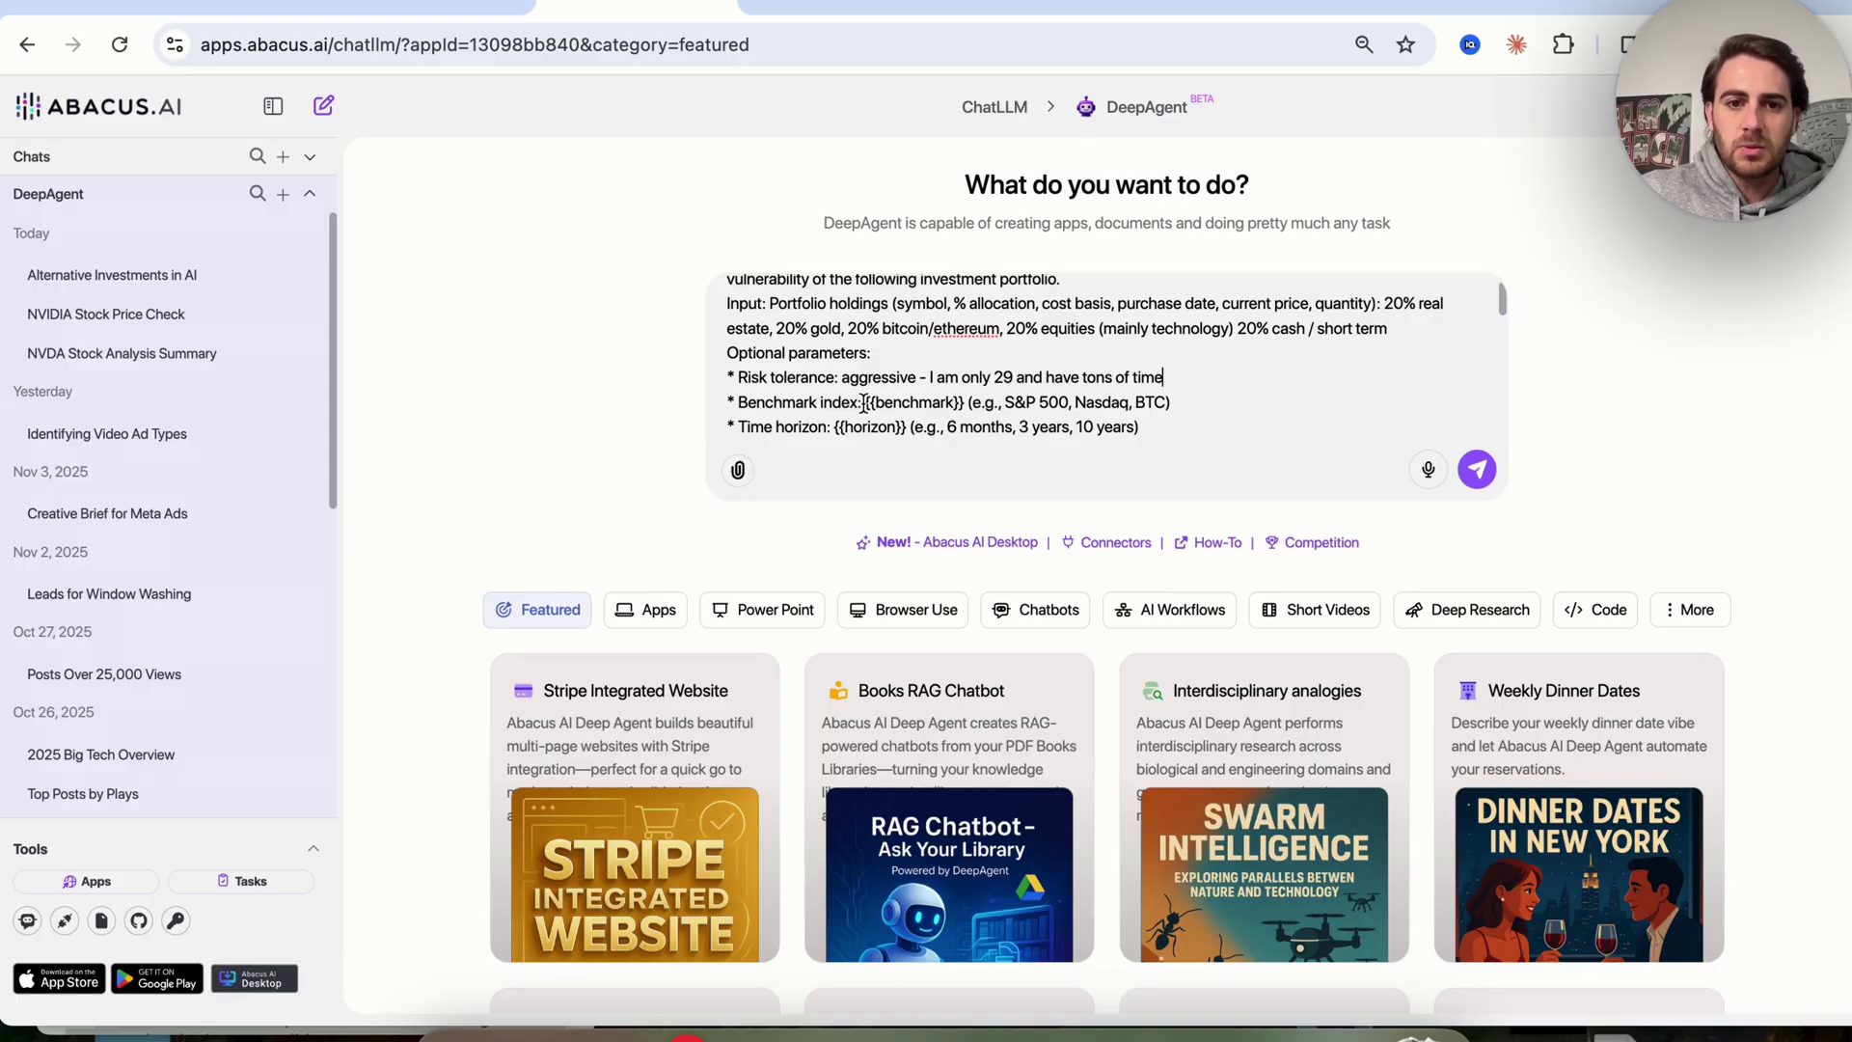
key(shift+End)
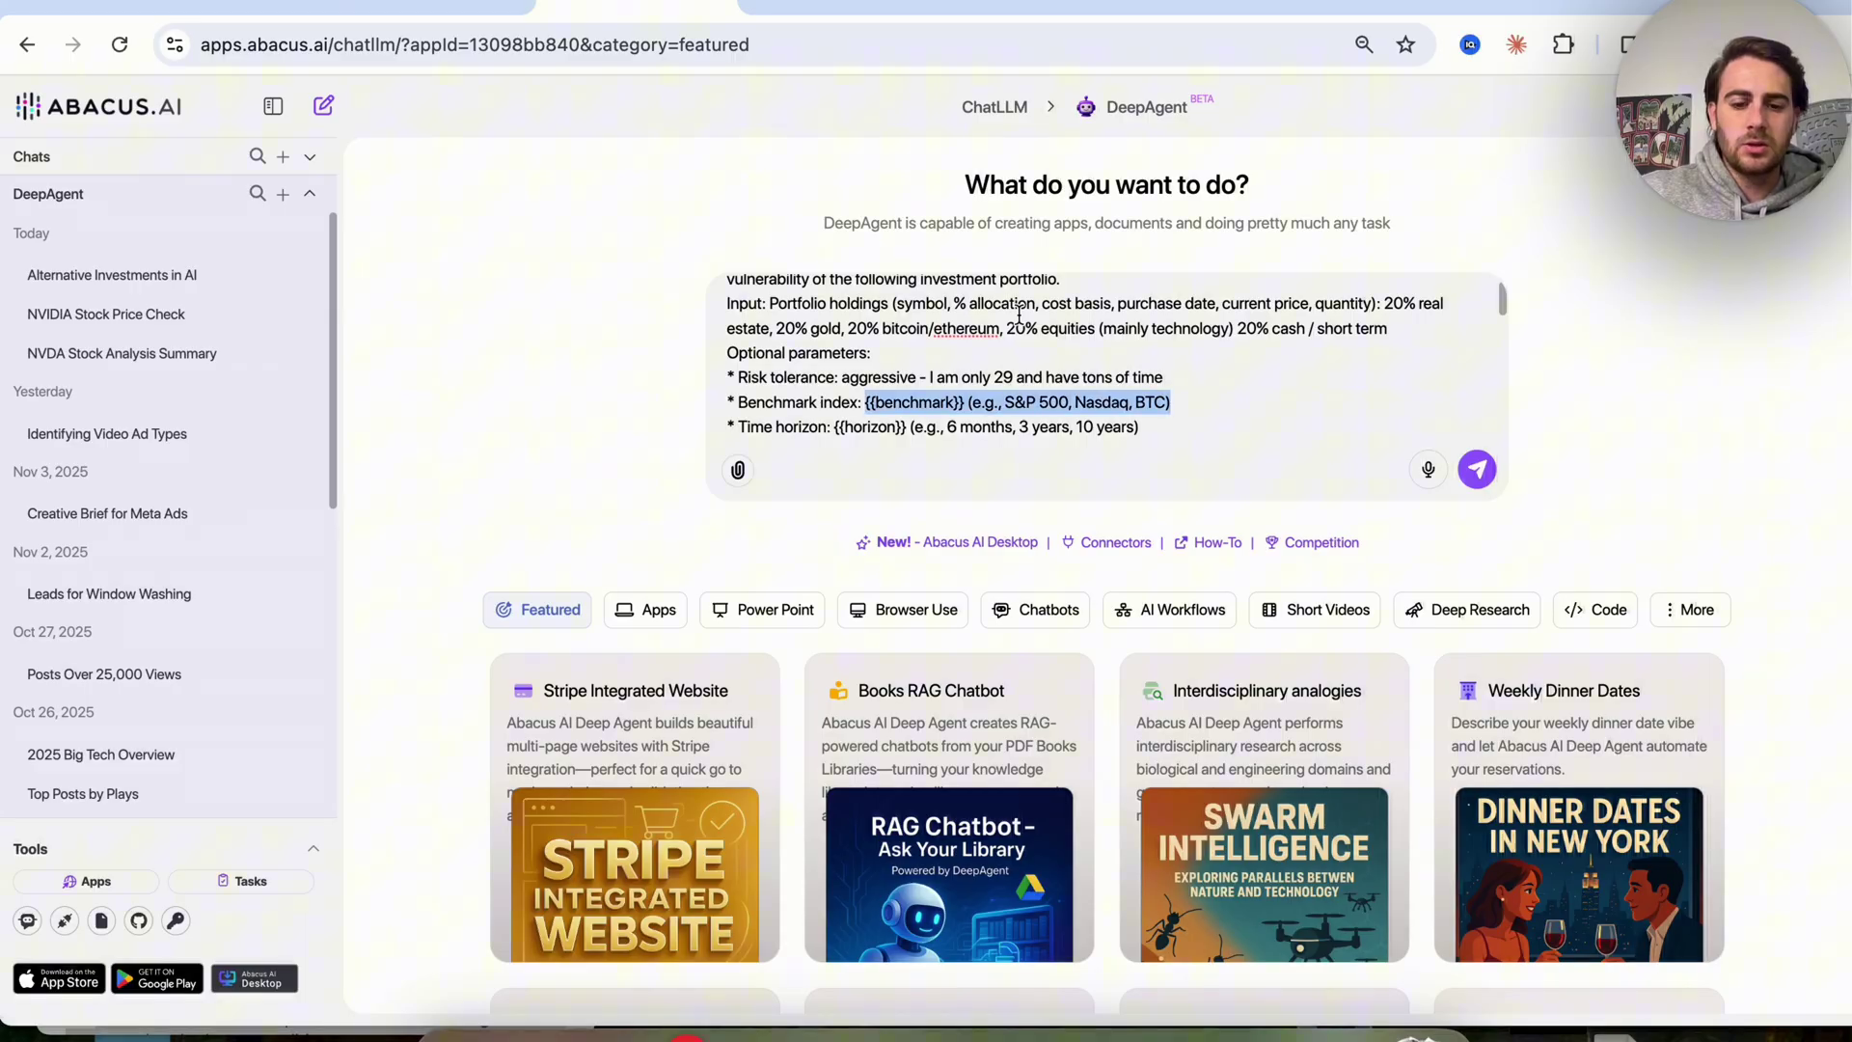
text(well balanced portfolio)
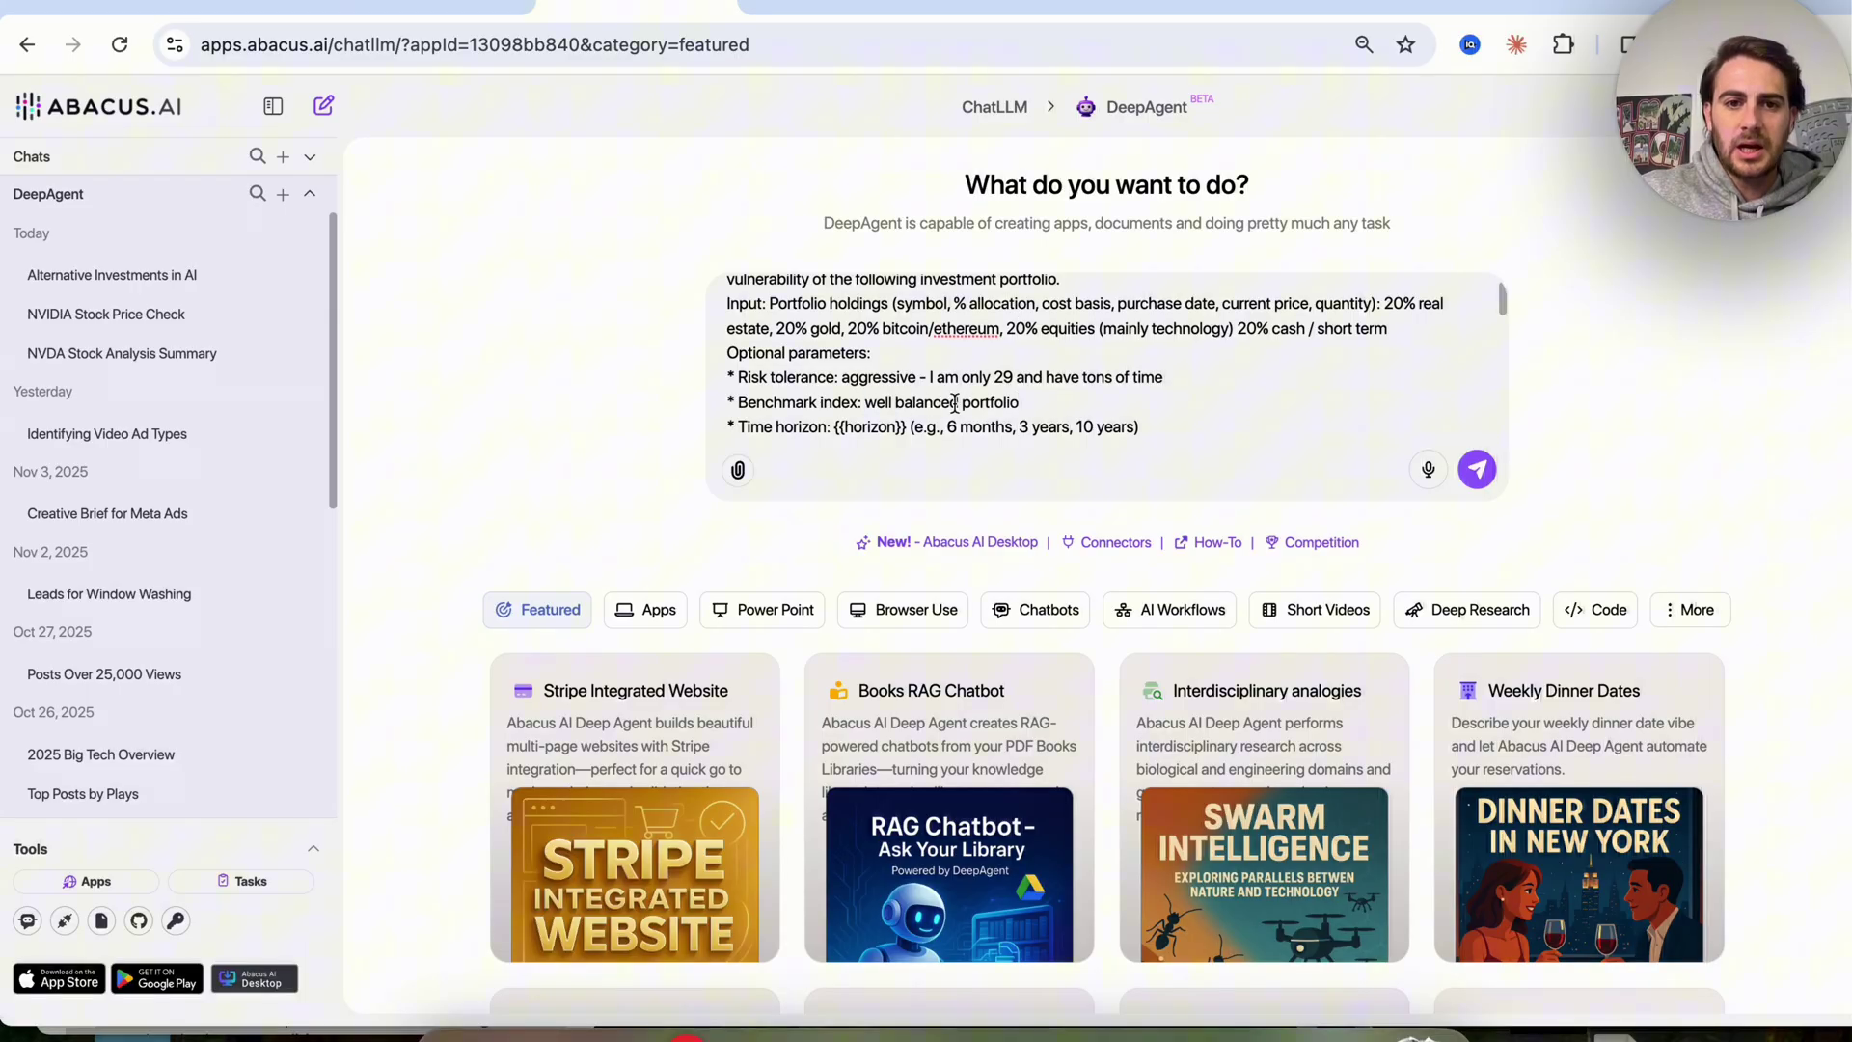
click(836, 427)
key(shift+End)
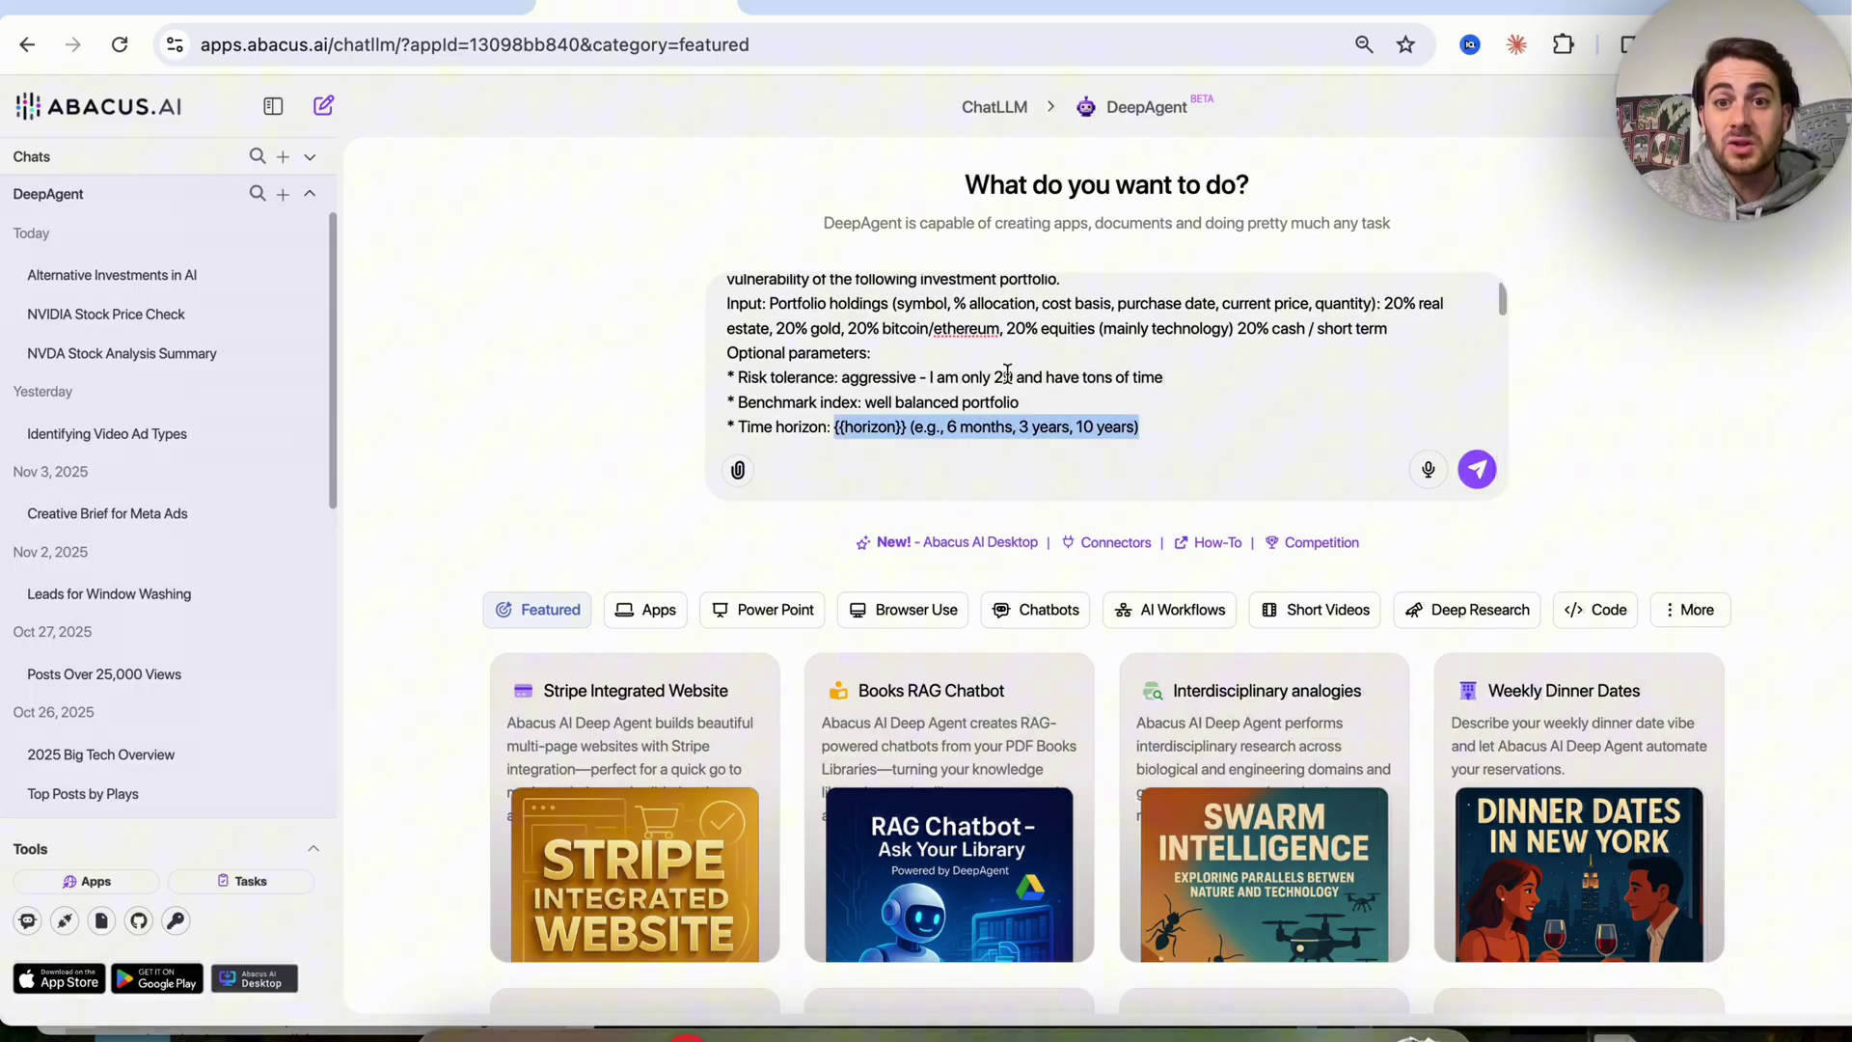
text(30 years)
scroll(1086, 361, down, 2)
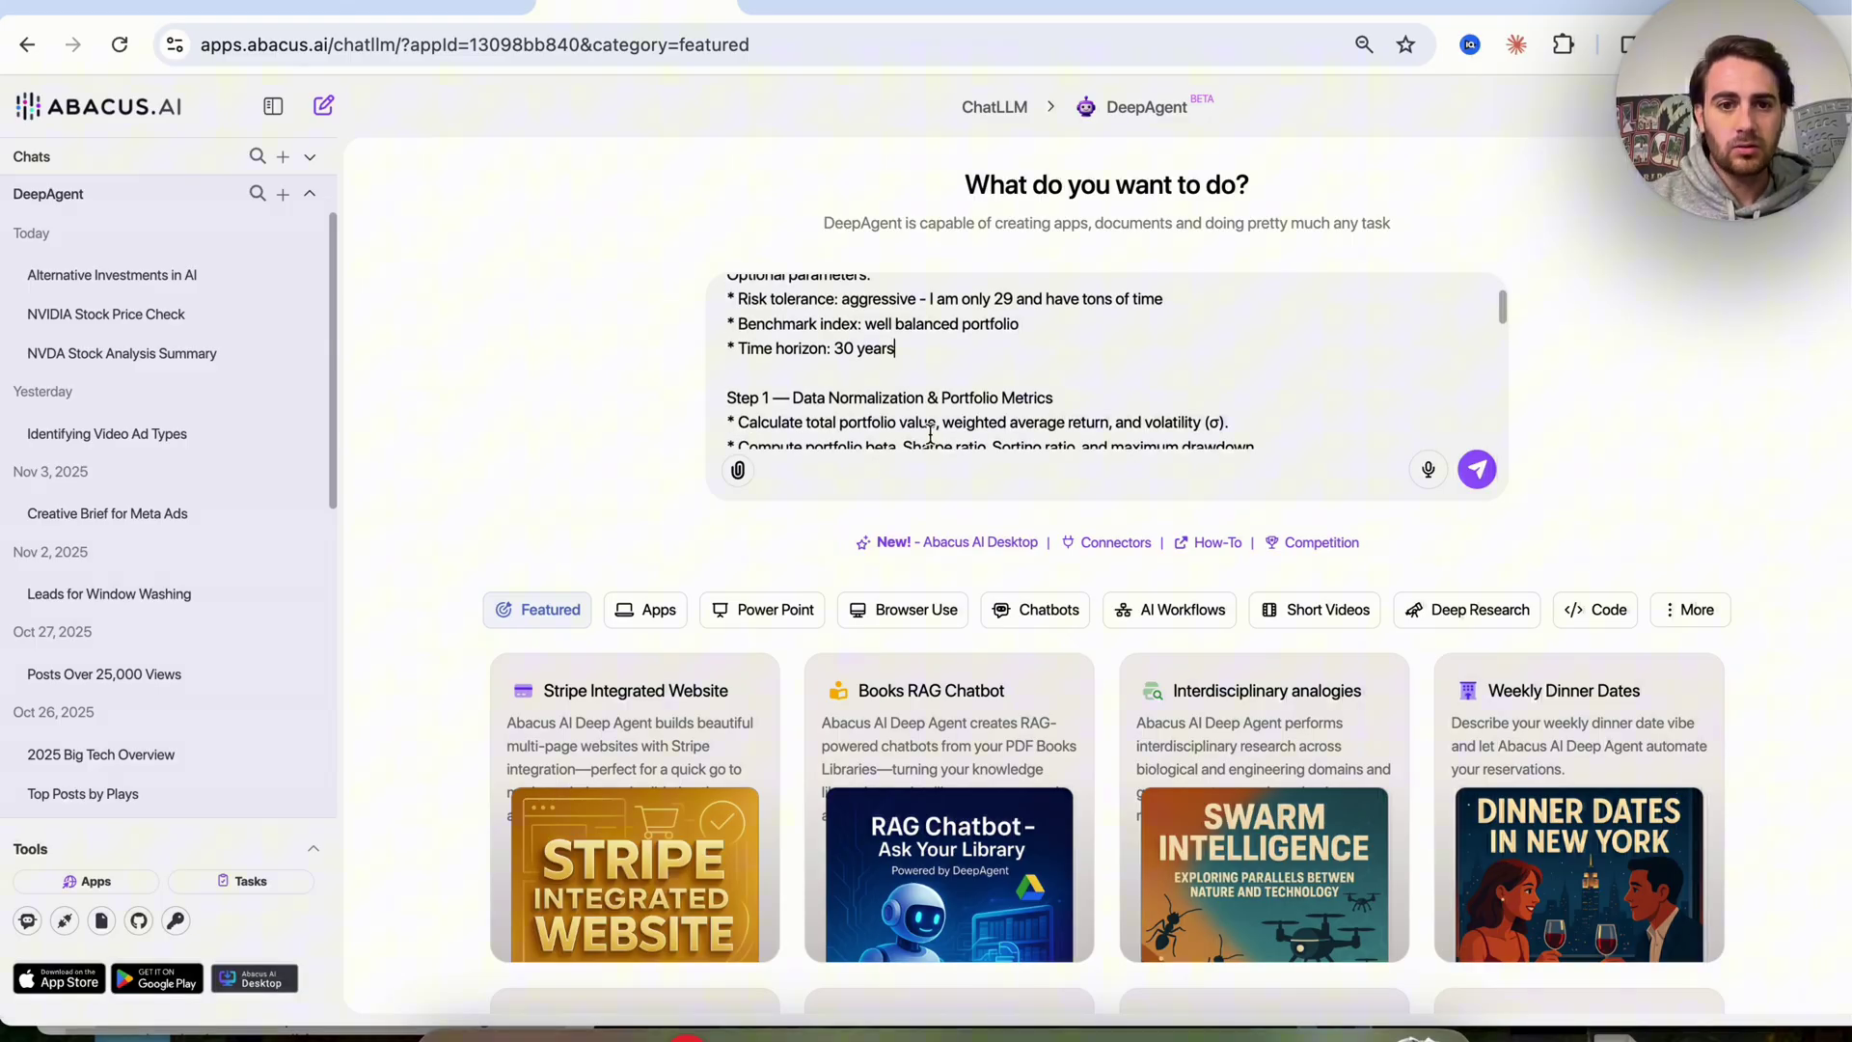
Step: Review the prompt's Step 1 through Step 4 headings, including stress tests and diversification
triple_click(874, 399)
scroll(874, 405, down, 1)
scroll(874, 405, down, 1)
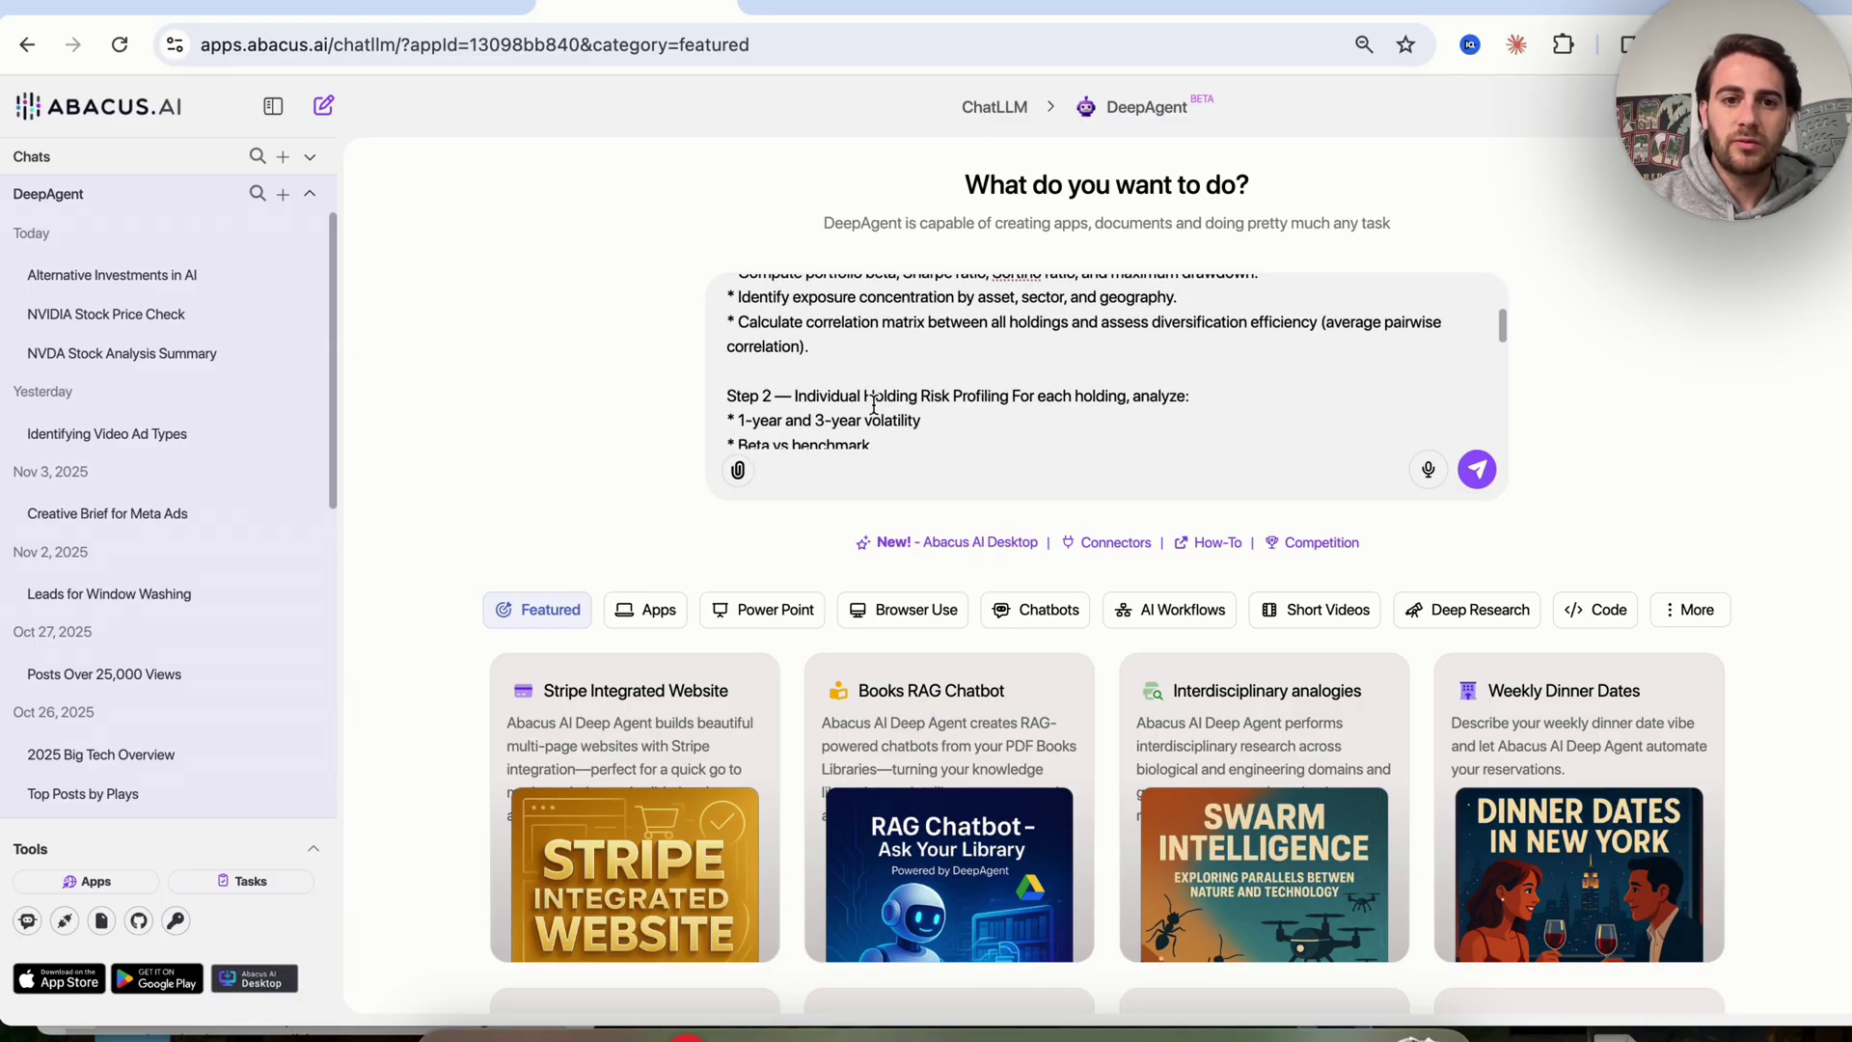
triple_click(867, 397)
scroll(921, 419, down, 4)
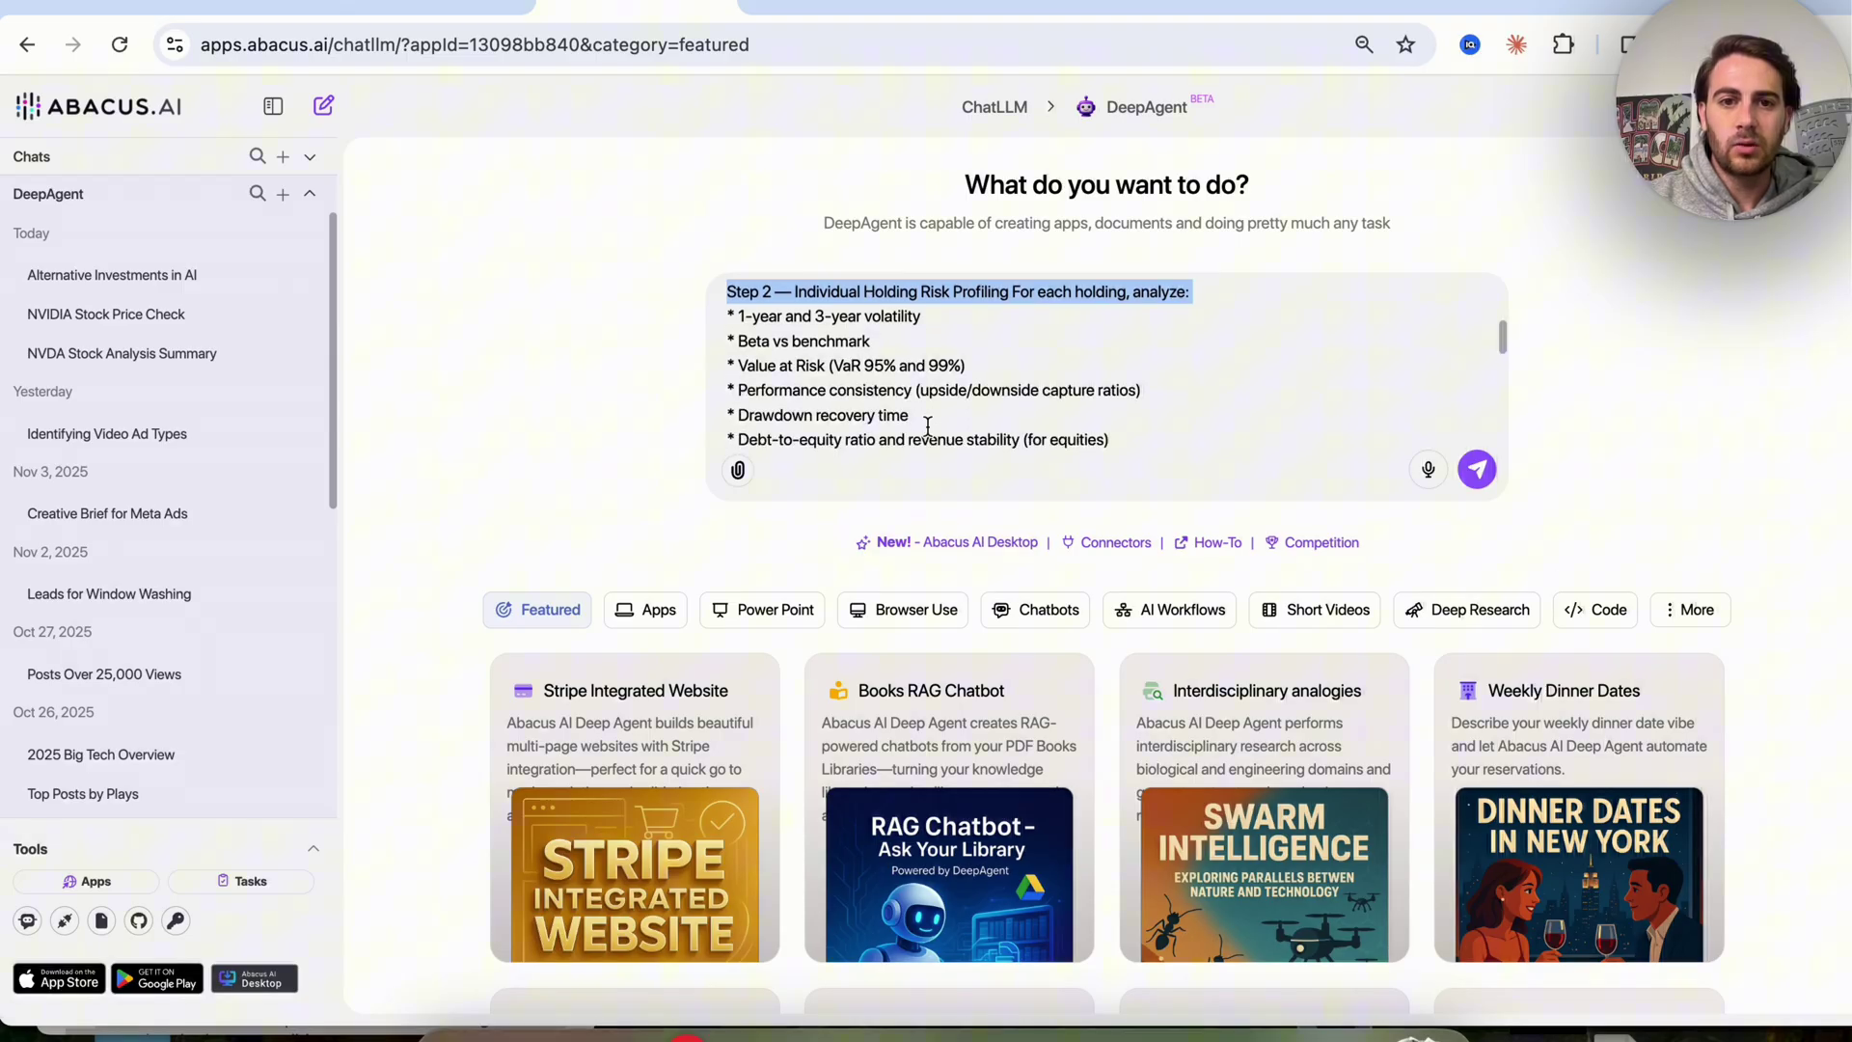
triple_click(907, 415)
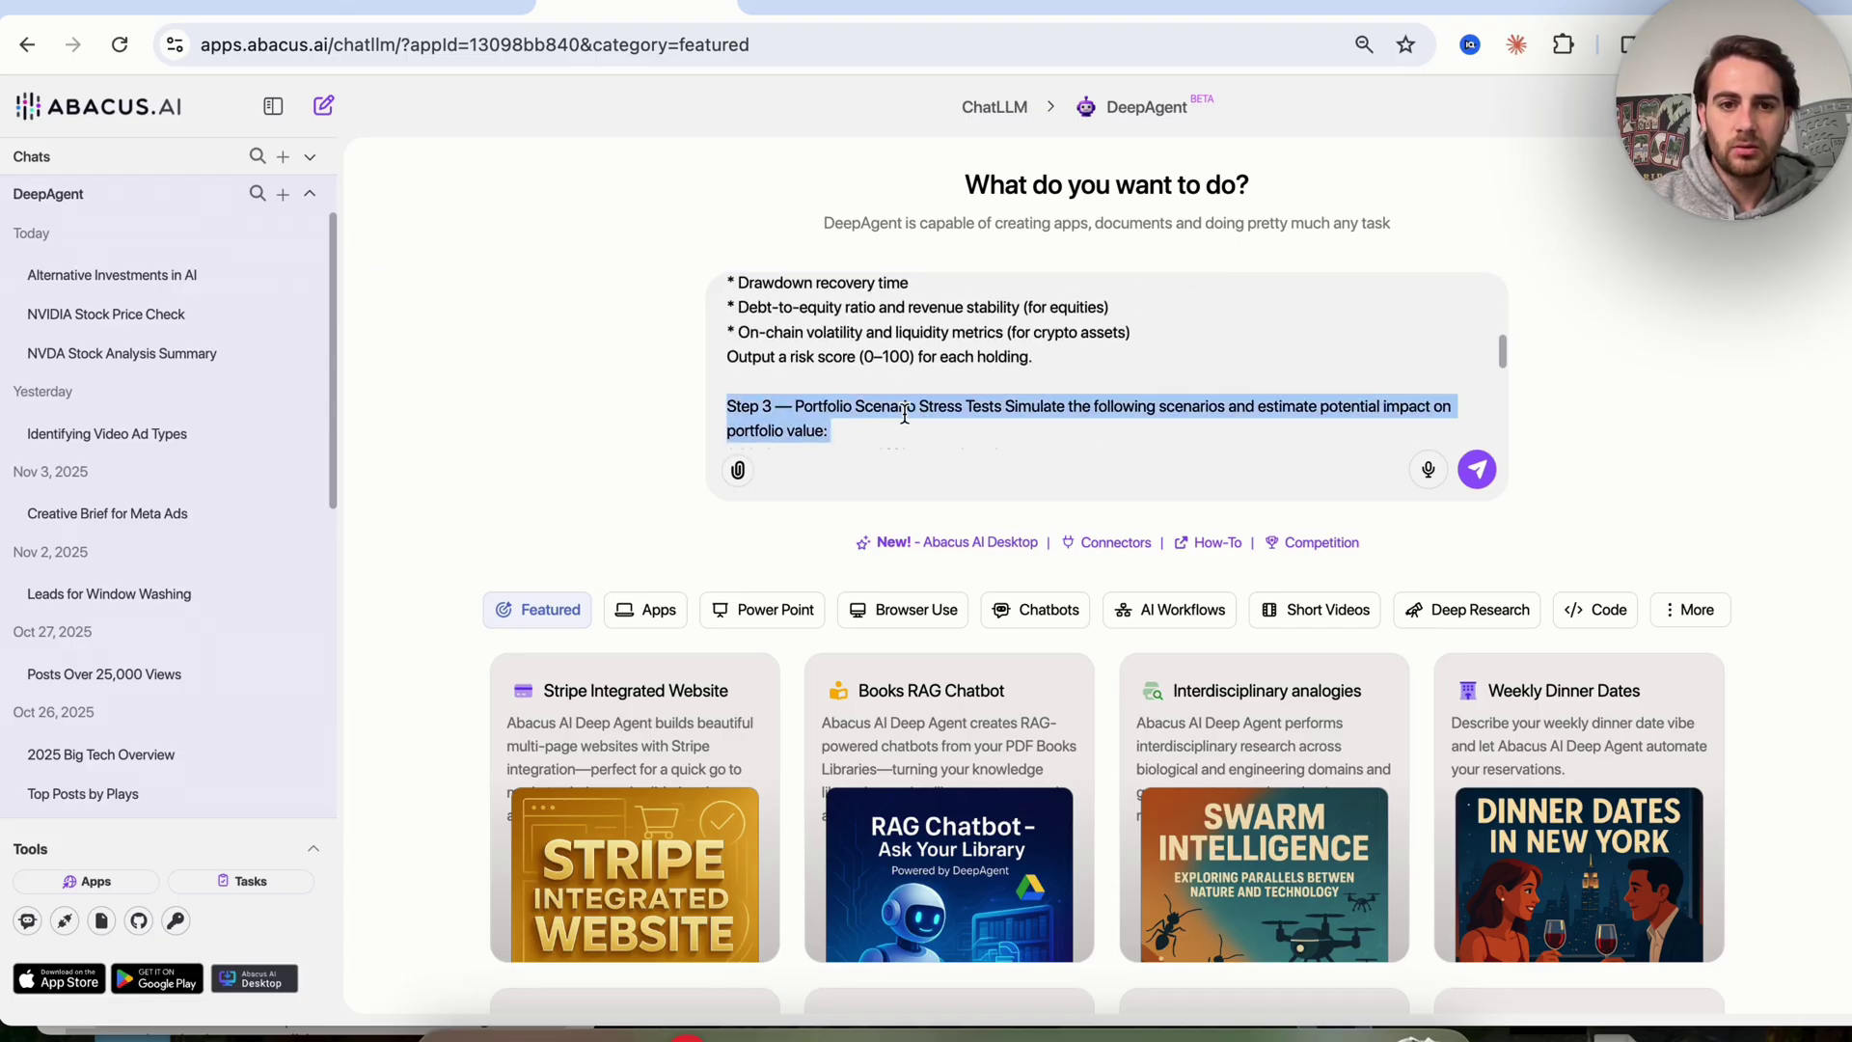
scroll(906, 414, down, 2)
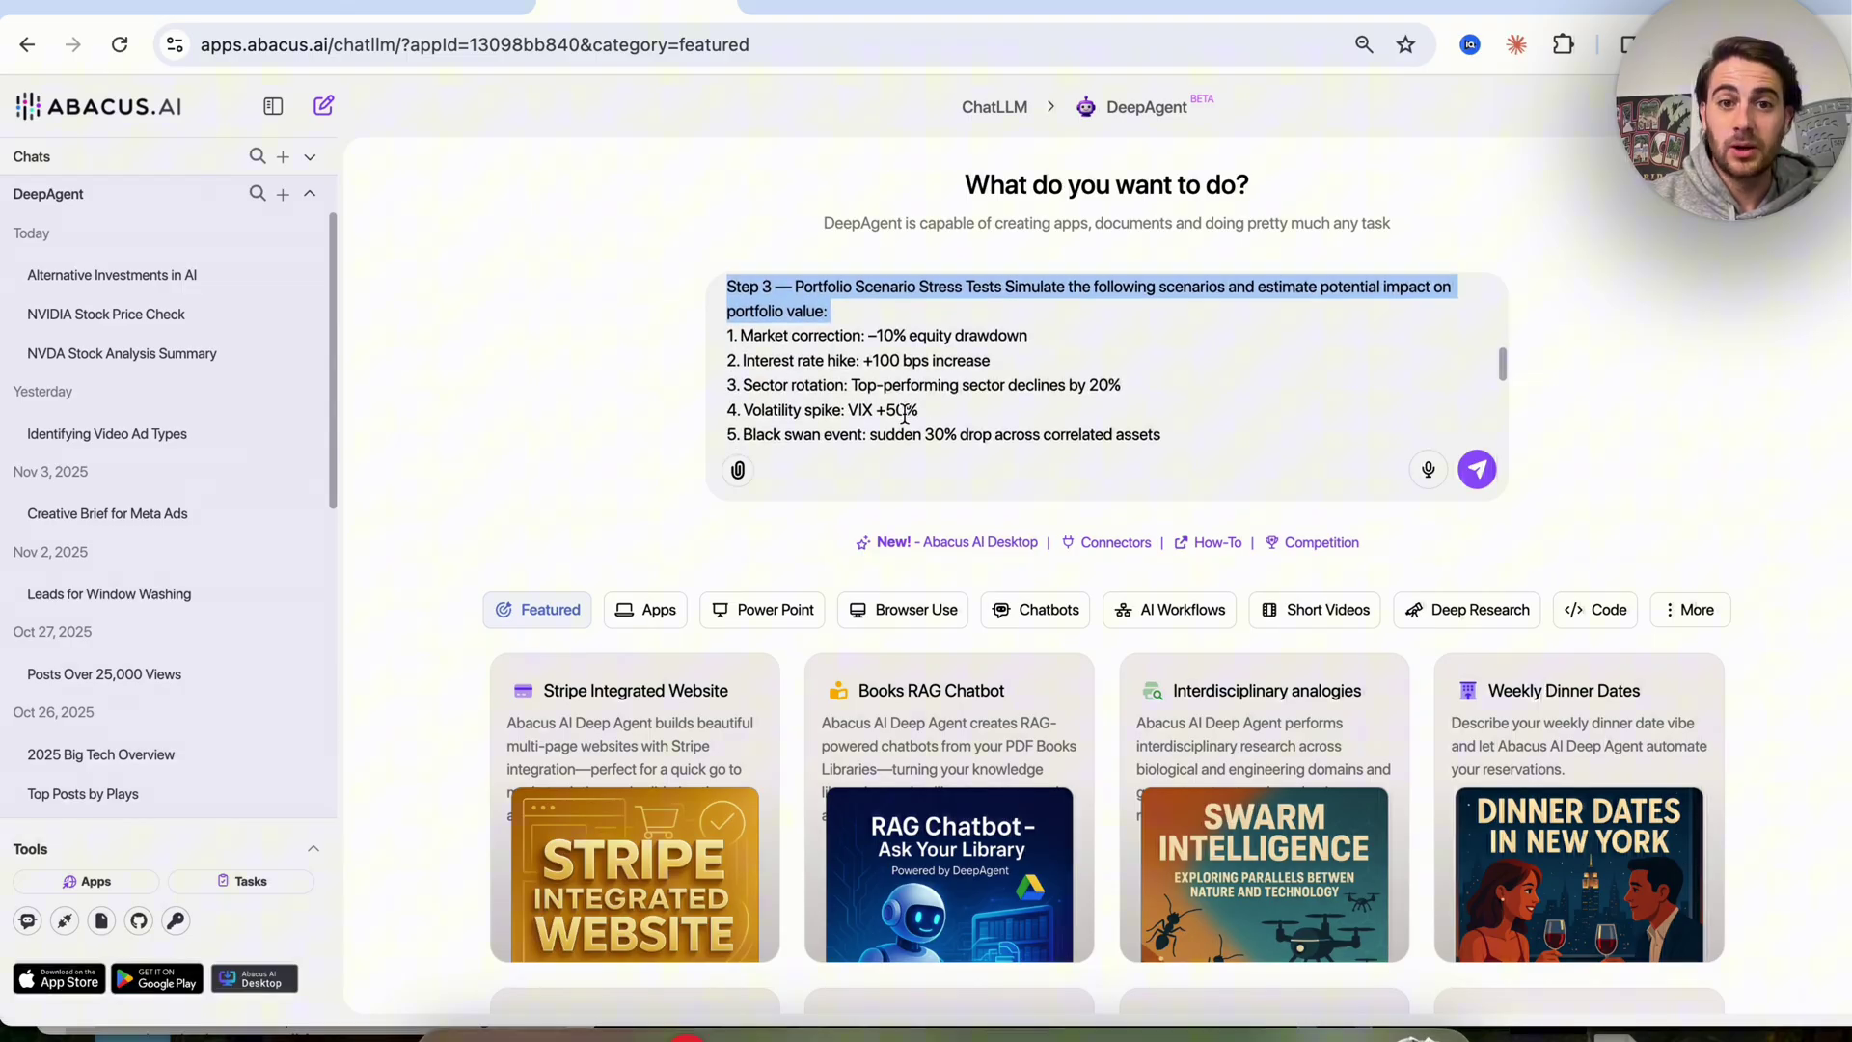
scroll(897, 405, down, 3)
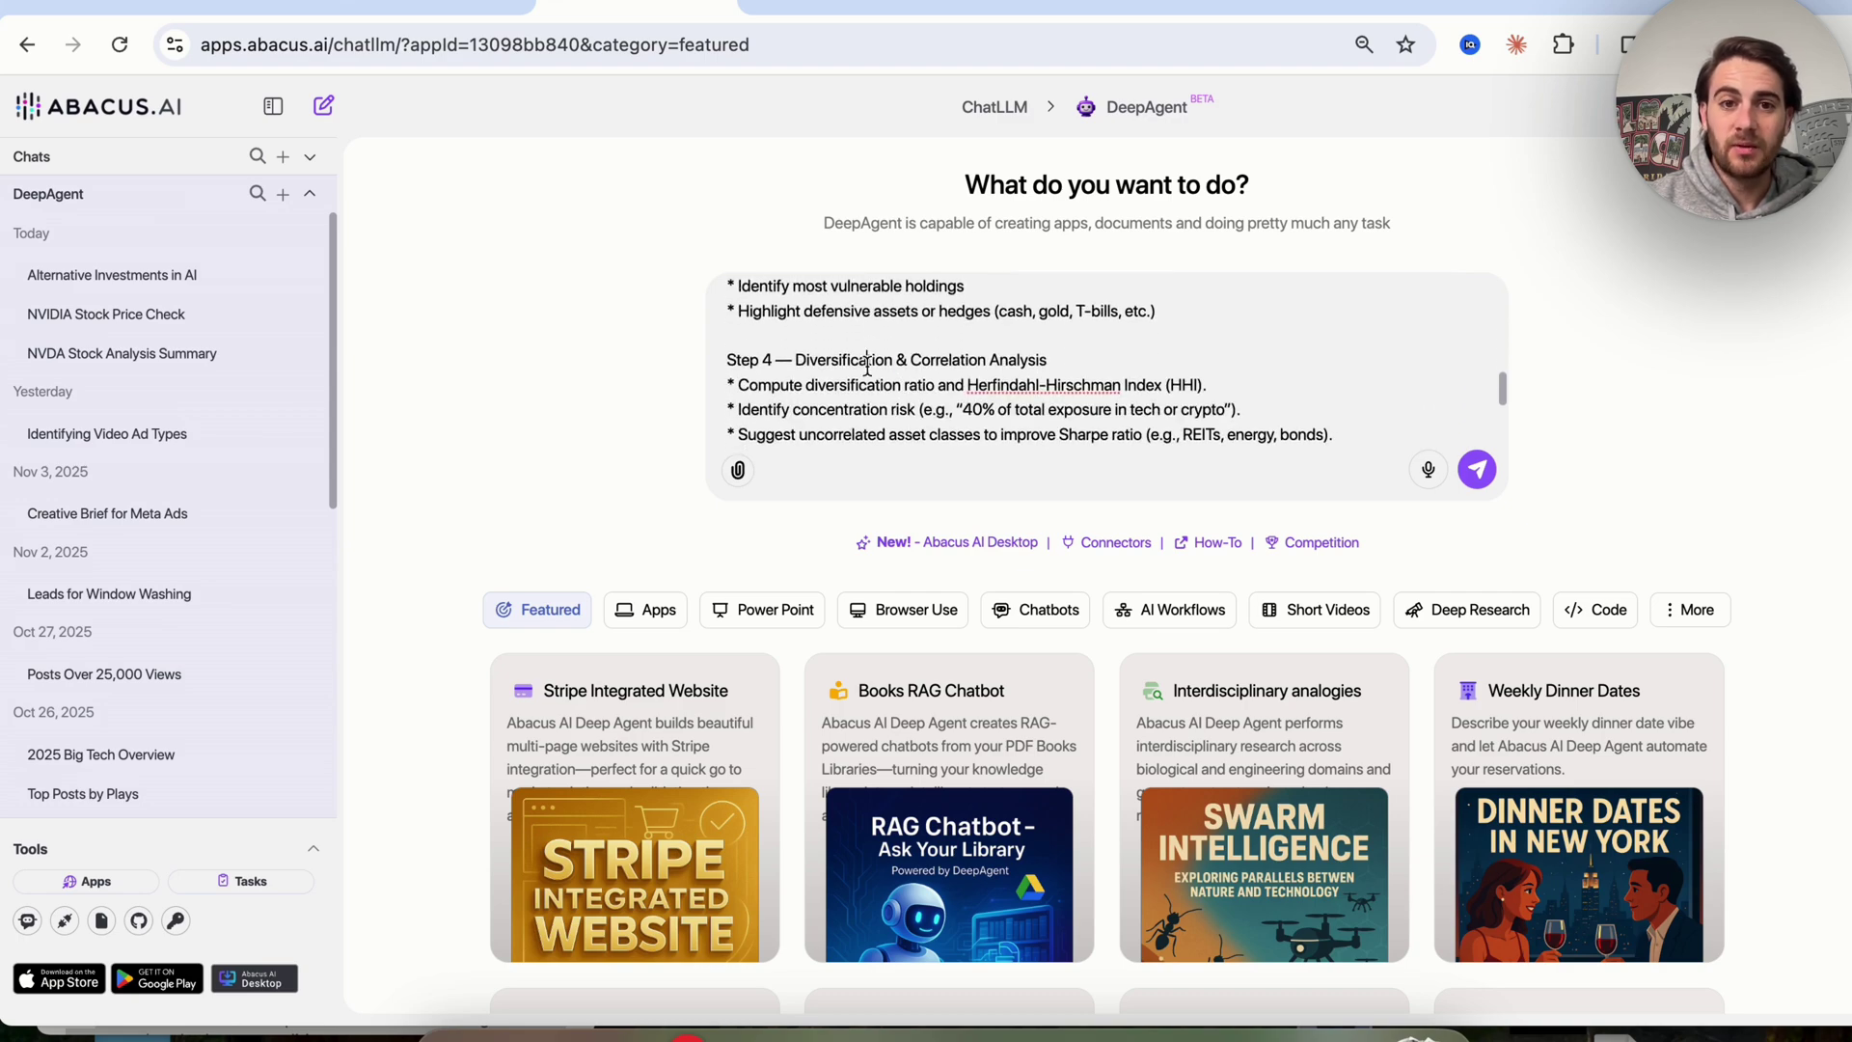
triple_click(873, 363)
scroll(919, 407, down, 1)
scroll(918, 407, down, 1)
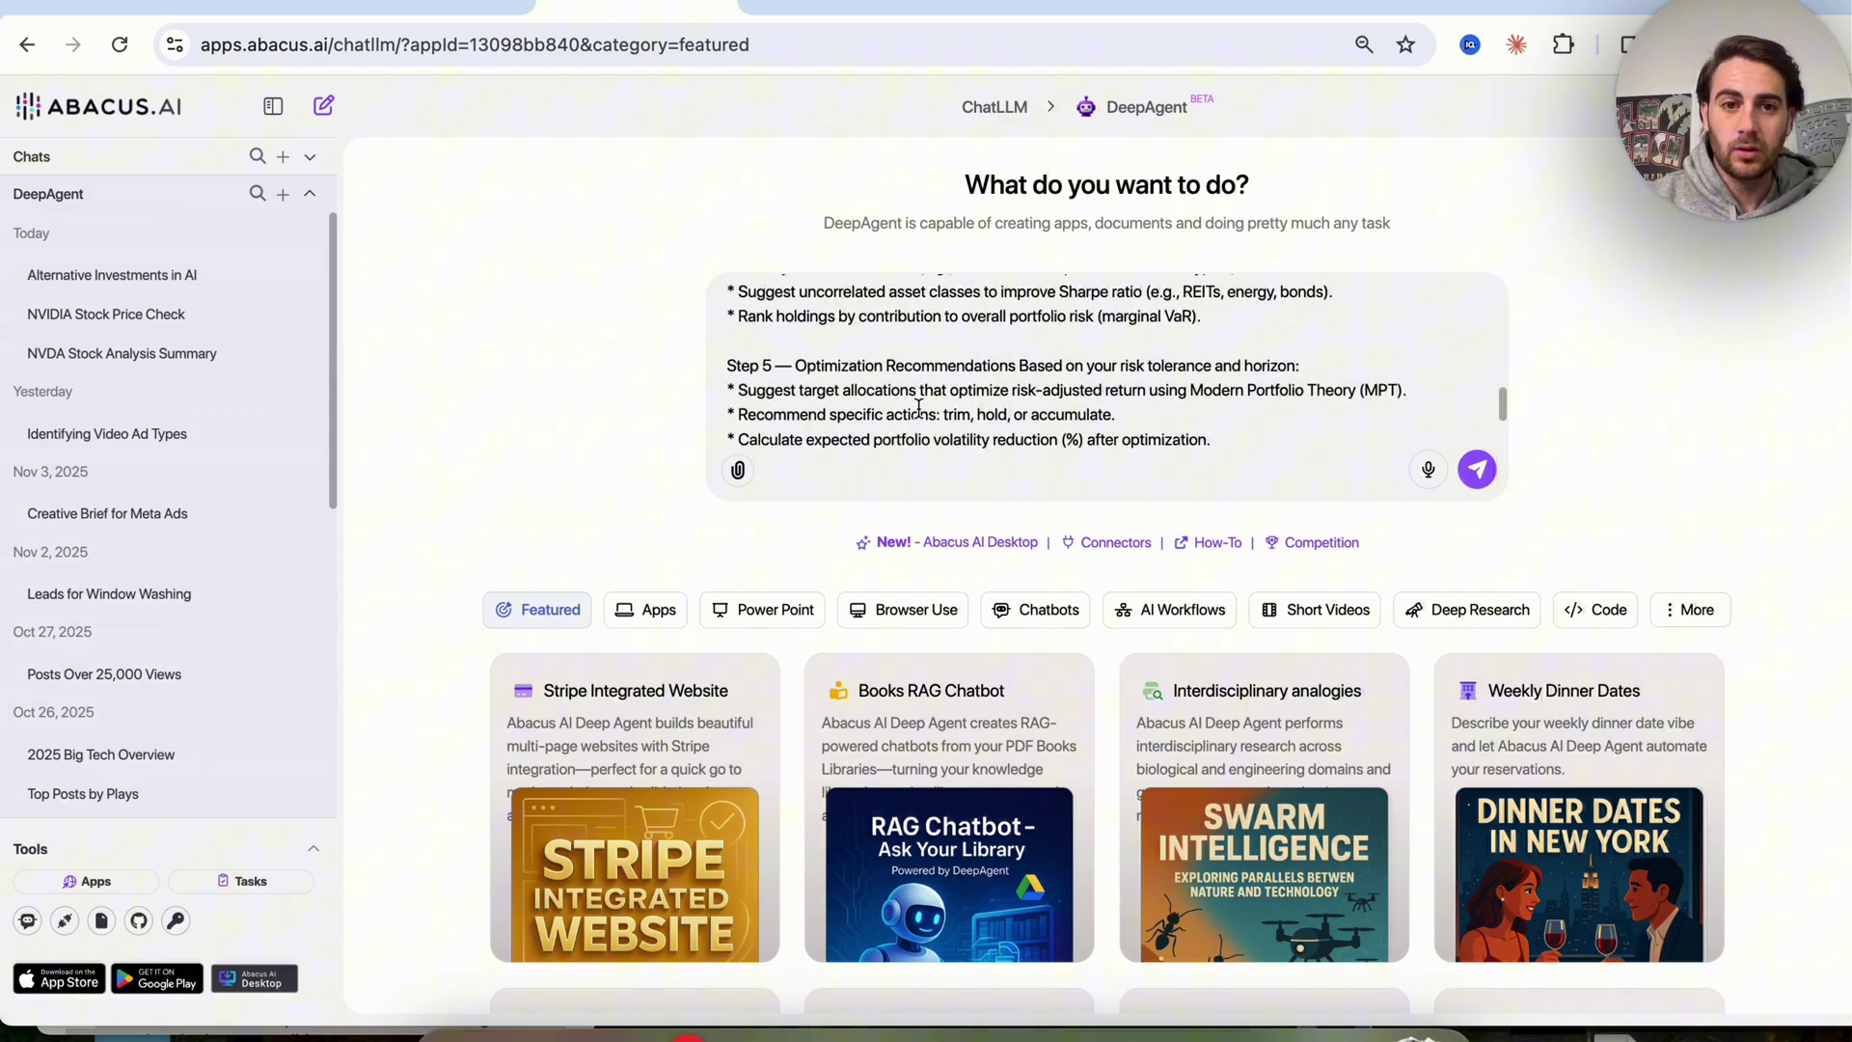
Step: Check Steps 5–6, then delete the closing 'Comment invest…' call-to-action line
triple_click(864, 362)
scroll(917, 405, down, 2)
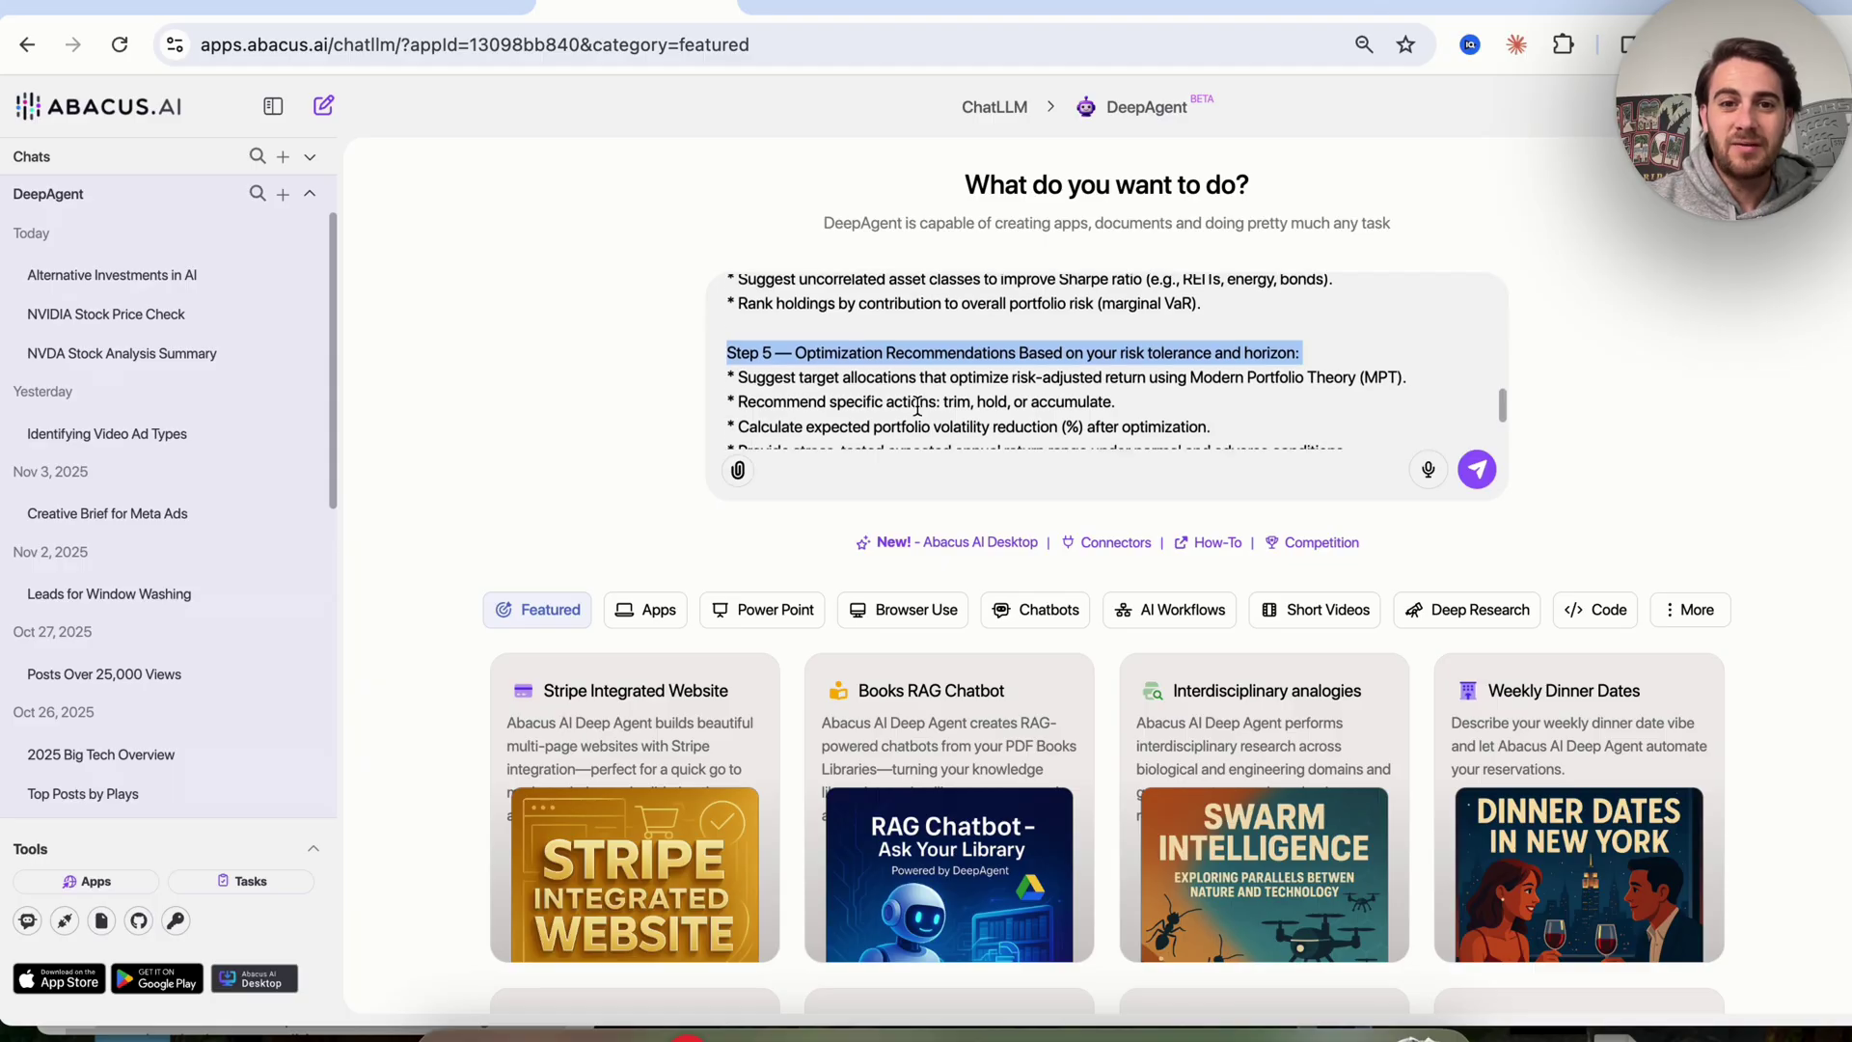
scroll(918, 405, down, 1)
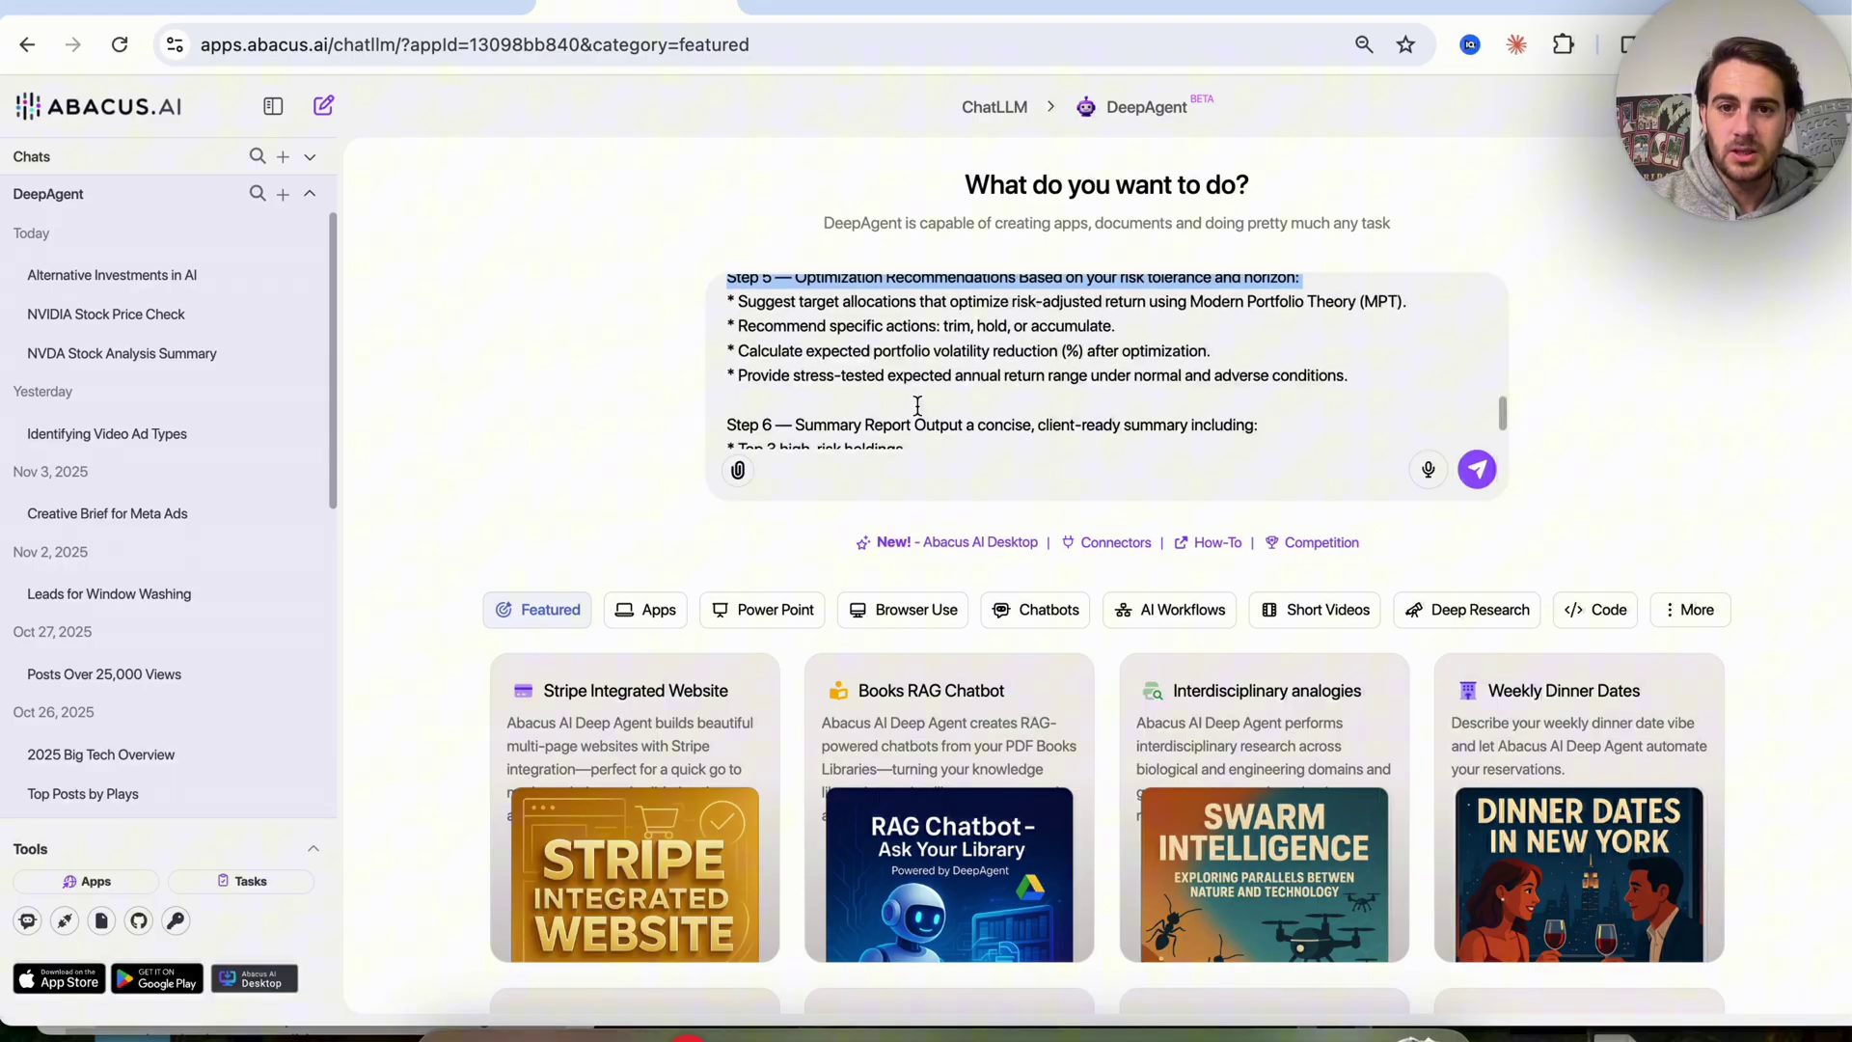
scroll(917, 410, down, 1)
double_click(898, 395)
triple_click(898, 395)
scroll(898, 396, down, 4)
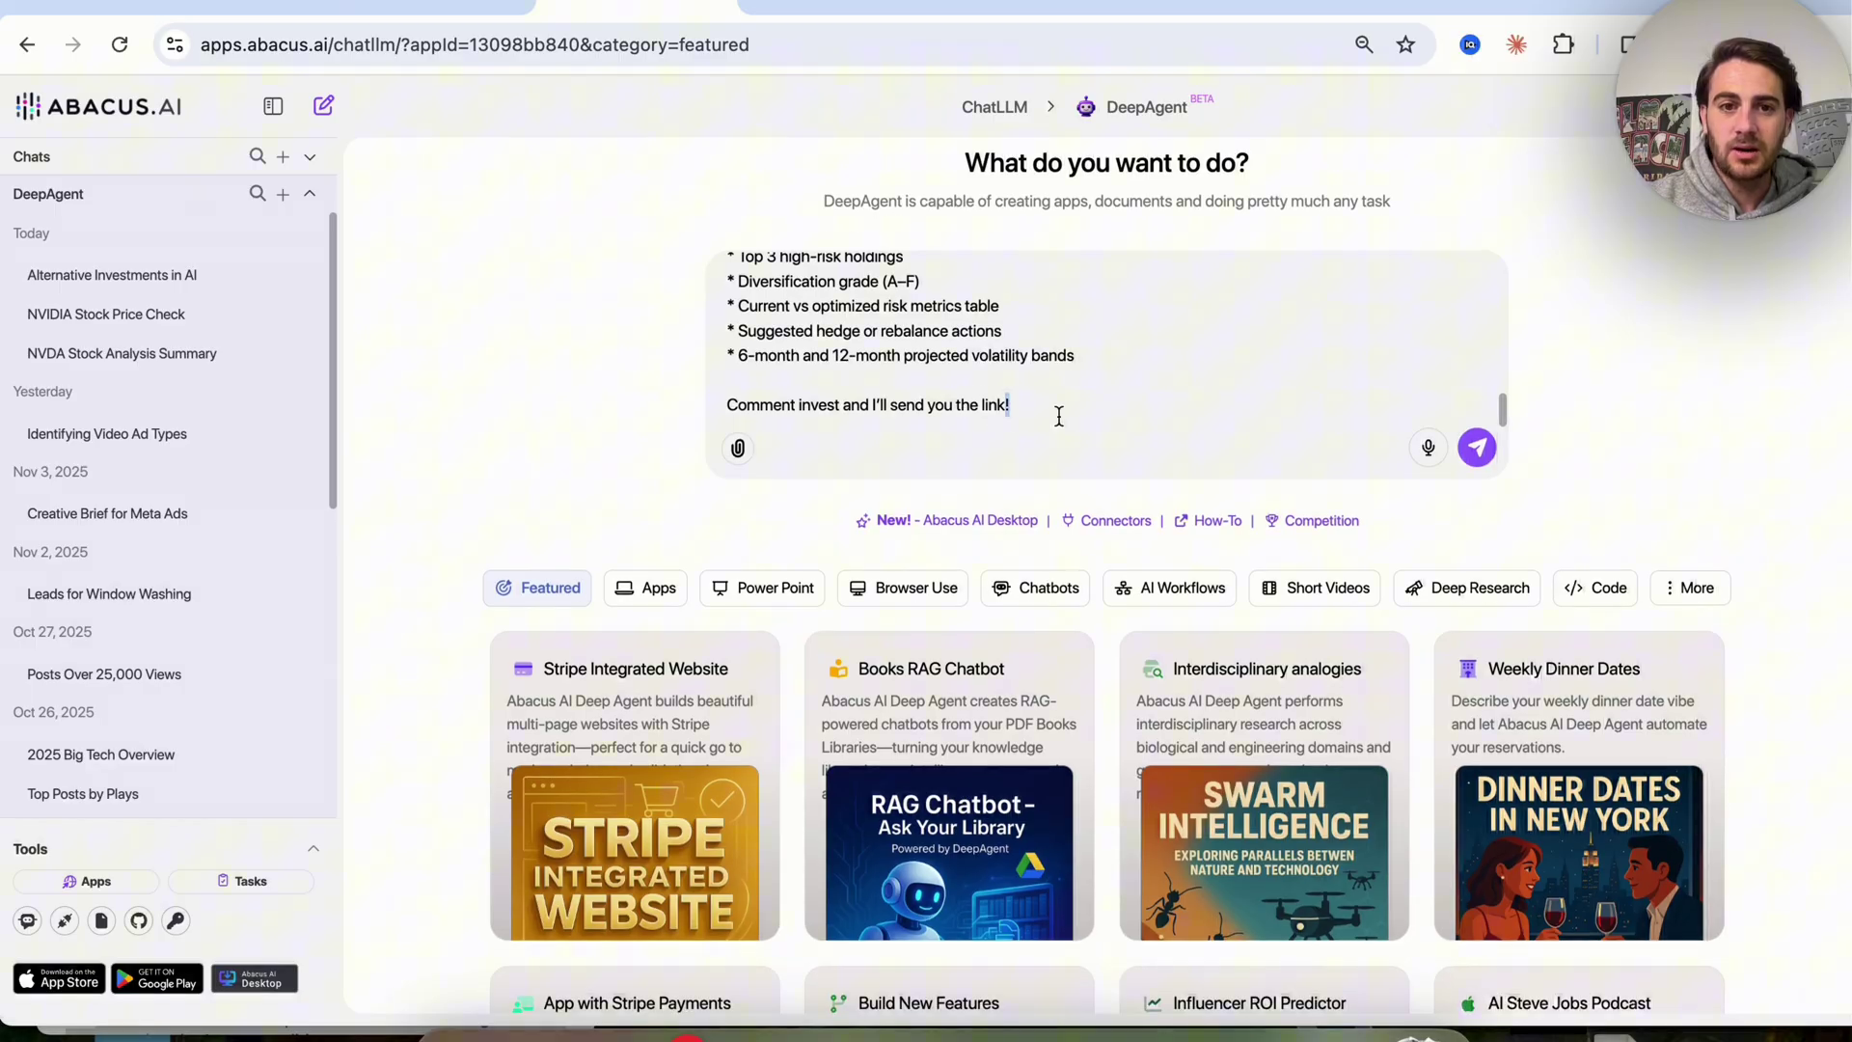
triple_click(1059, 405)
key(BackSpace)
Step: Send the risk prompt, then paste answers: $4M, VGT, 90% BTC/10% ETH, FL/MT/NC properties
click(1474, 450)
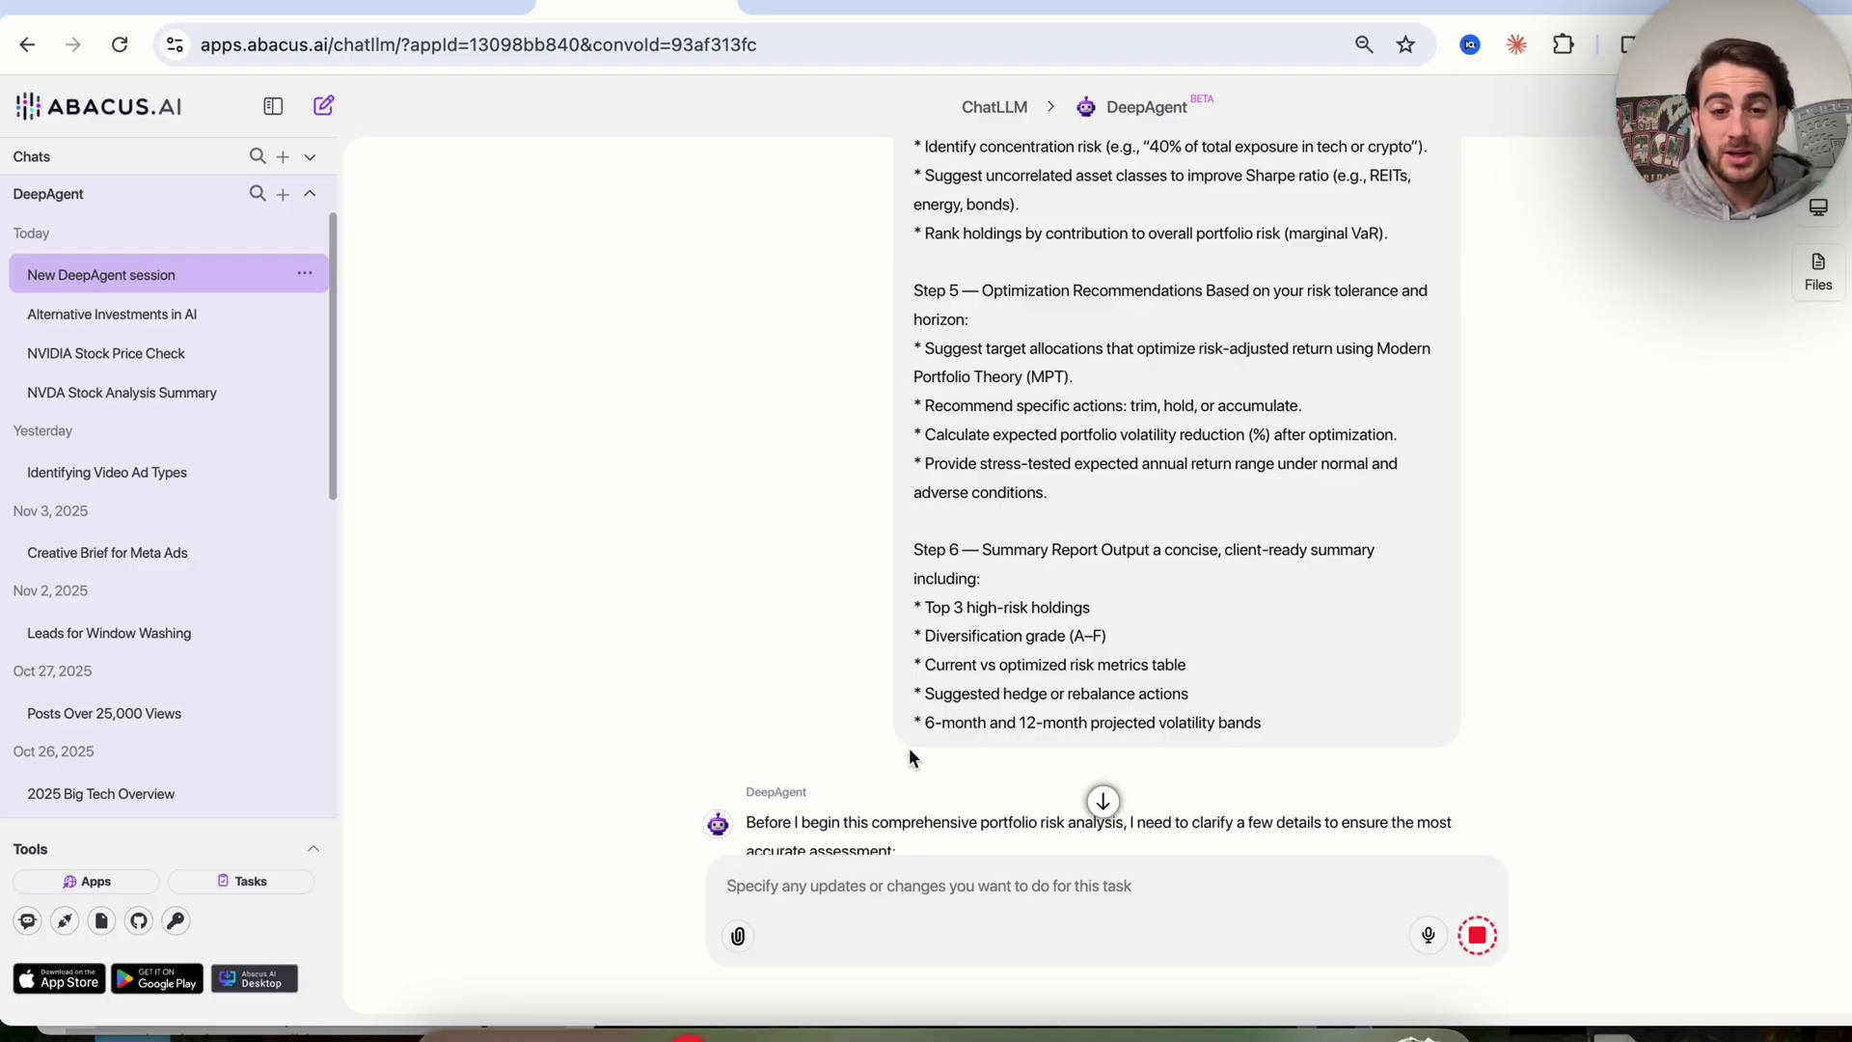
scroll(965, 676, down, 3)
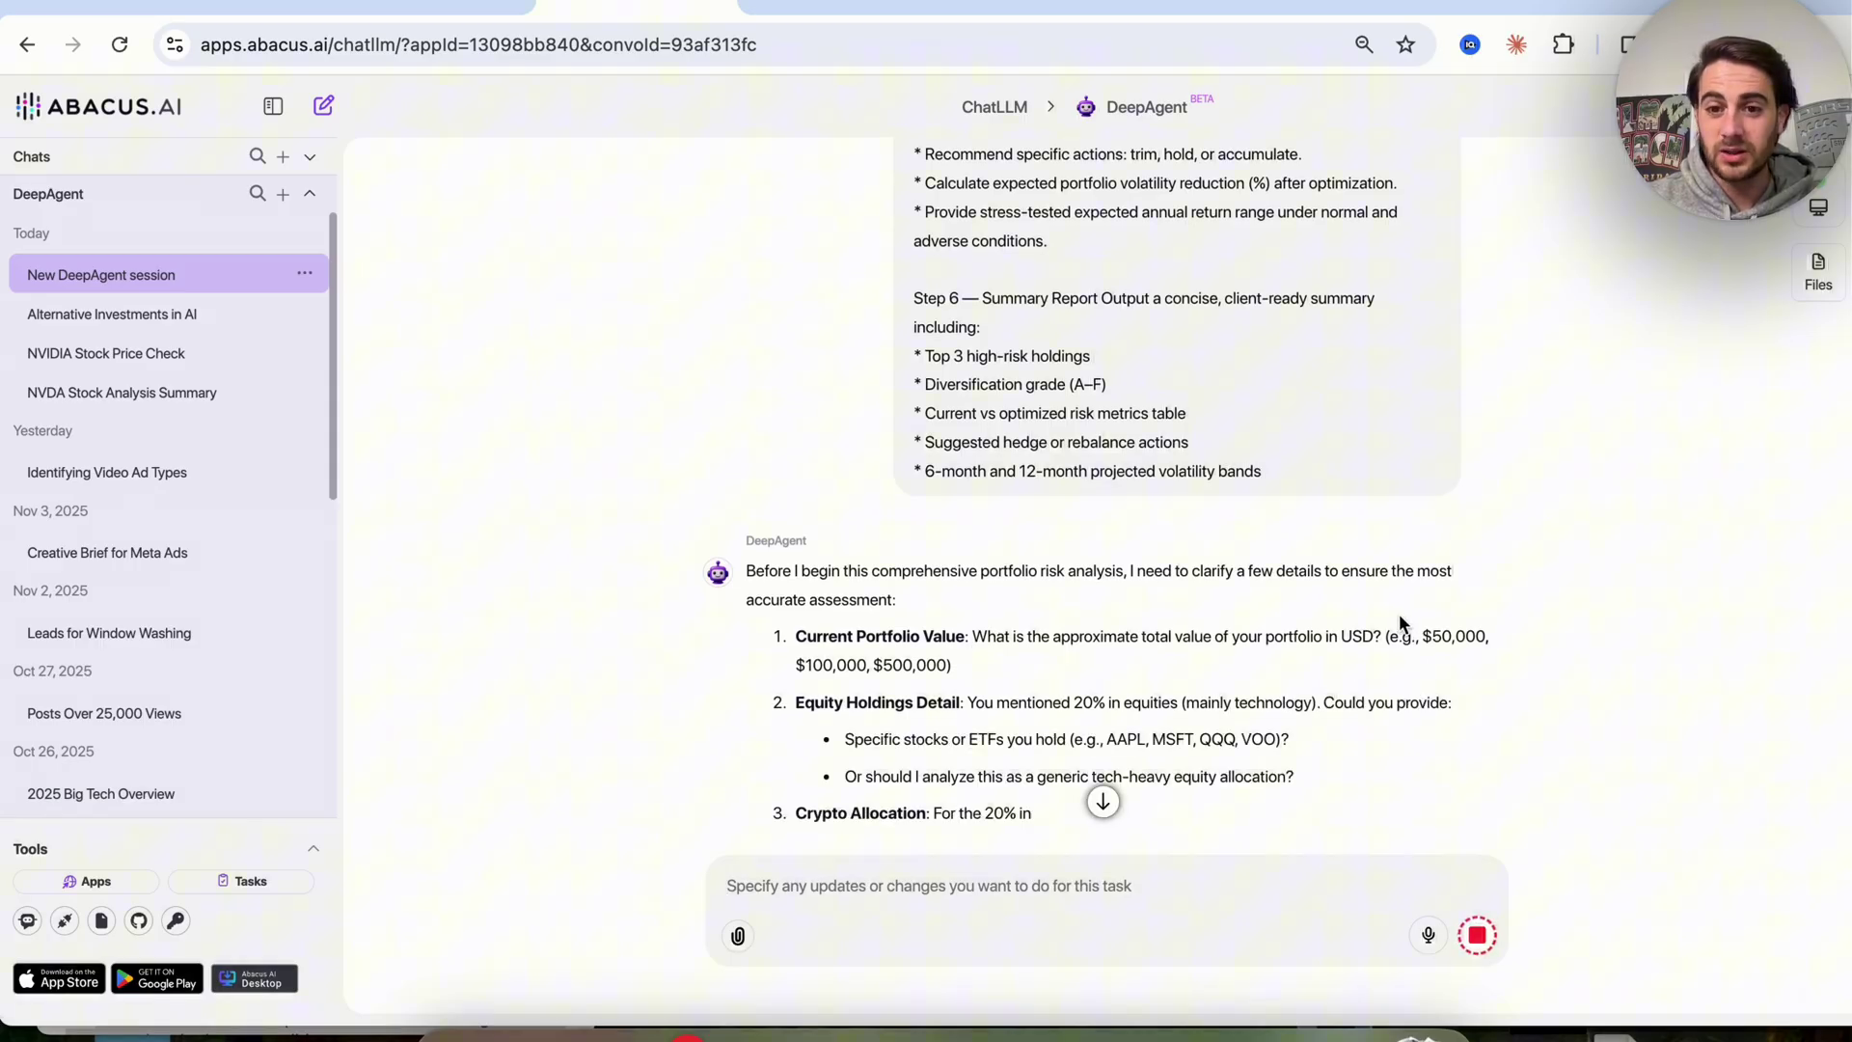
text($4M, VGT, 90% BTC and 10% ETH, properties I own in FL/MT/NC, Whatever is well balanced, use current market data - I've been in the crypto market since 2015 and others since 2019)
scroll(1013, 514, up, 1)
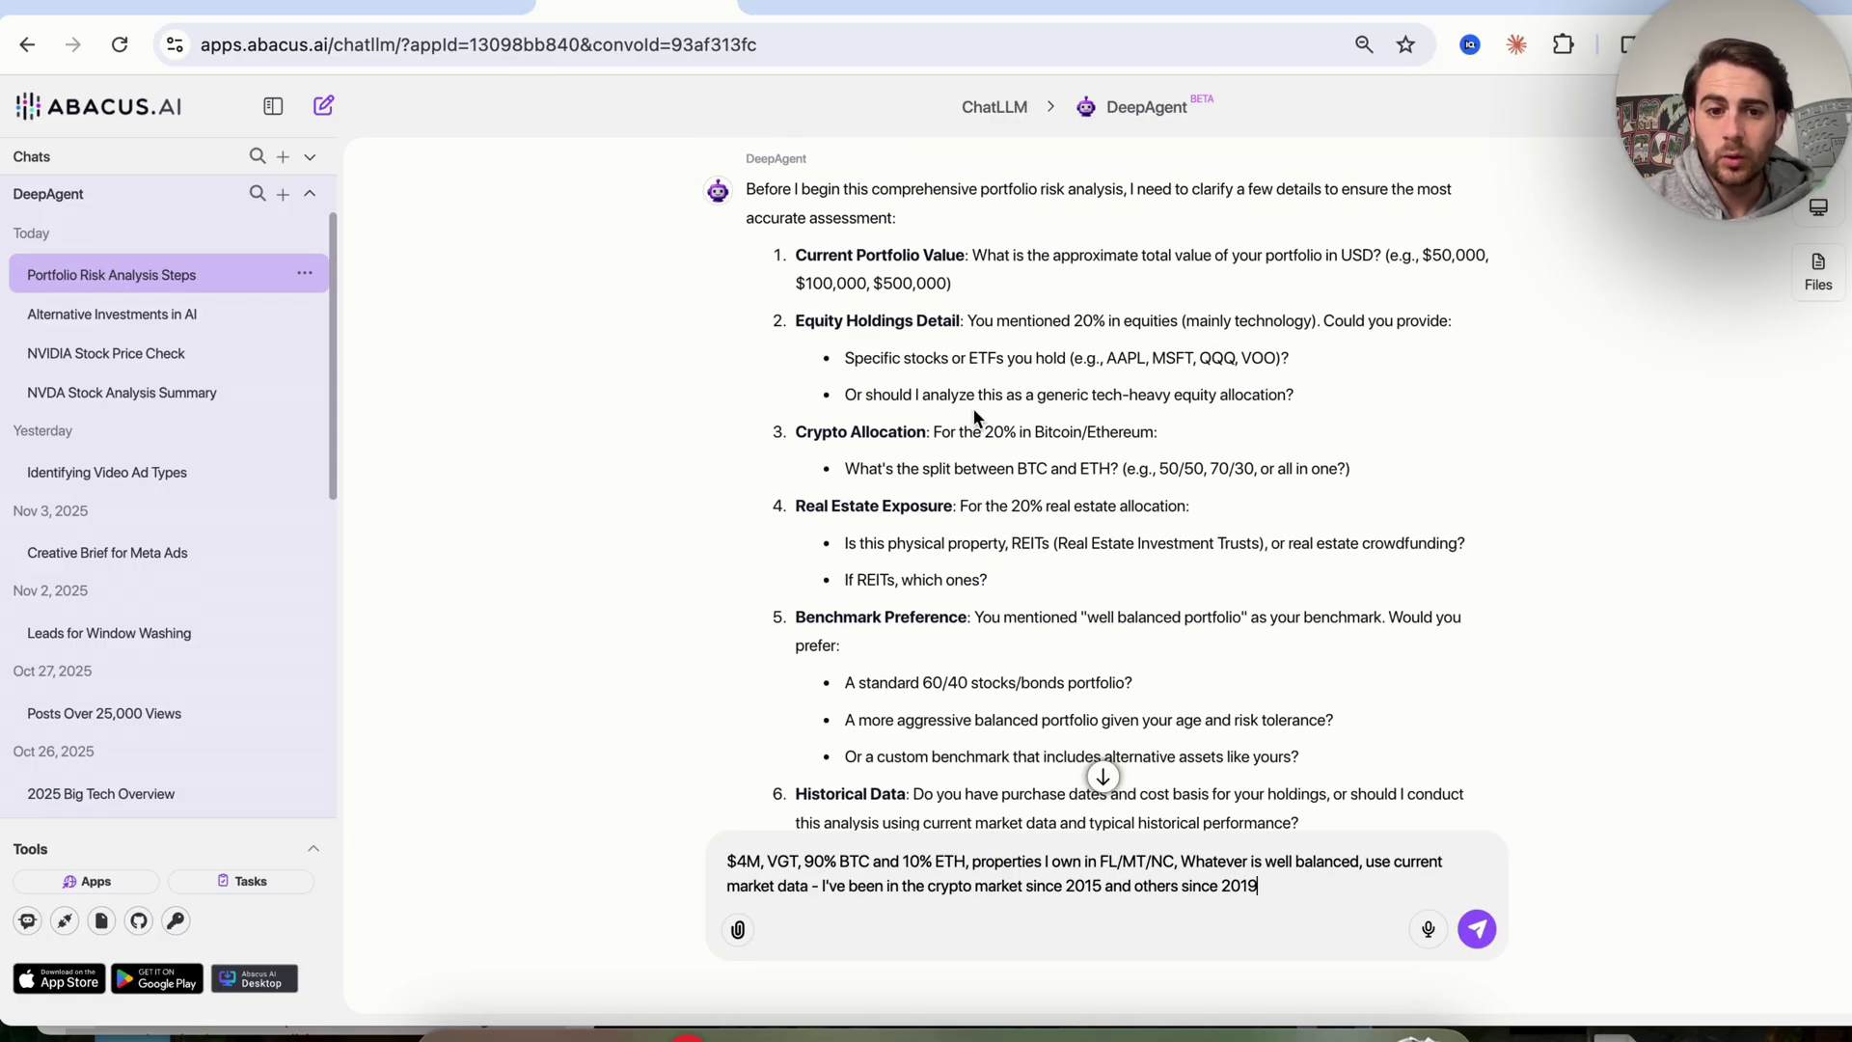
scroll(972, 407, down, 1)
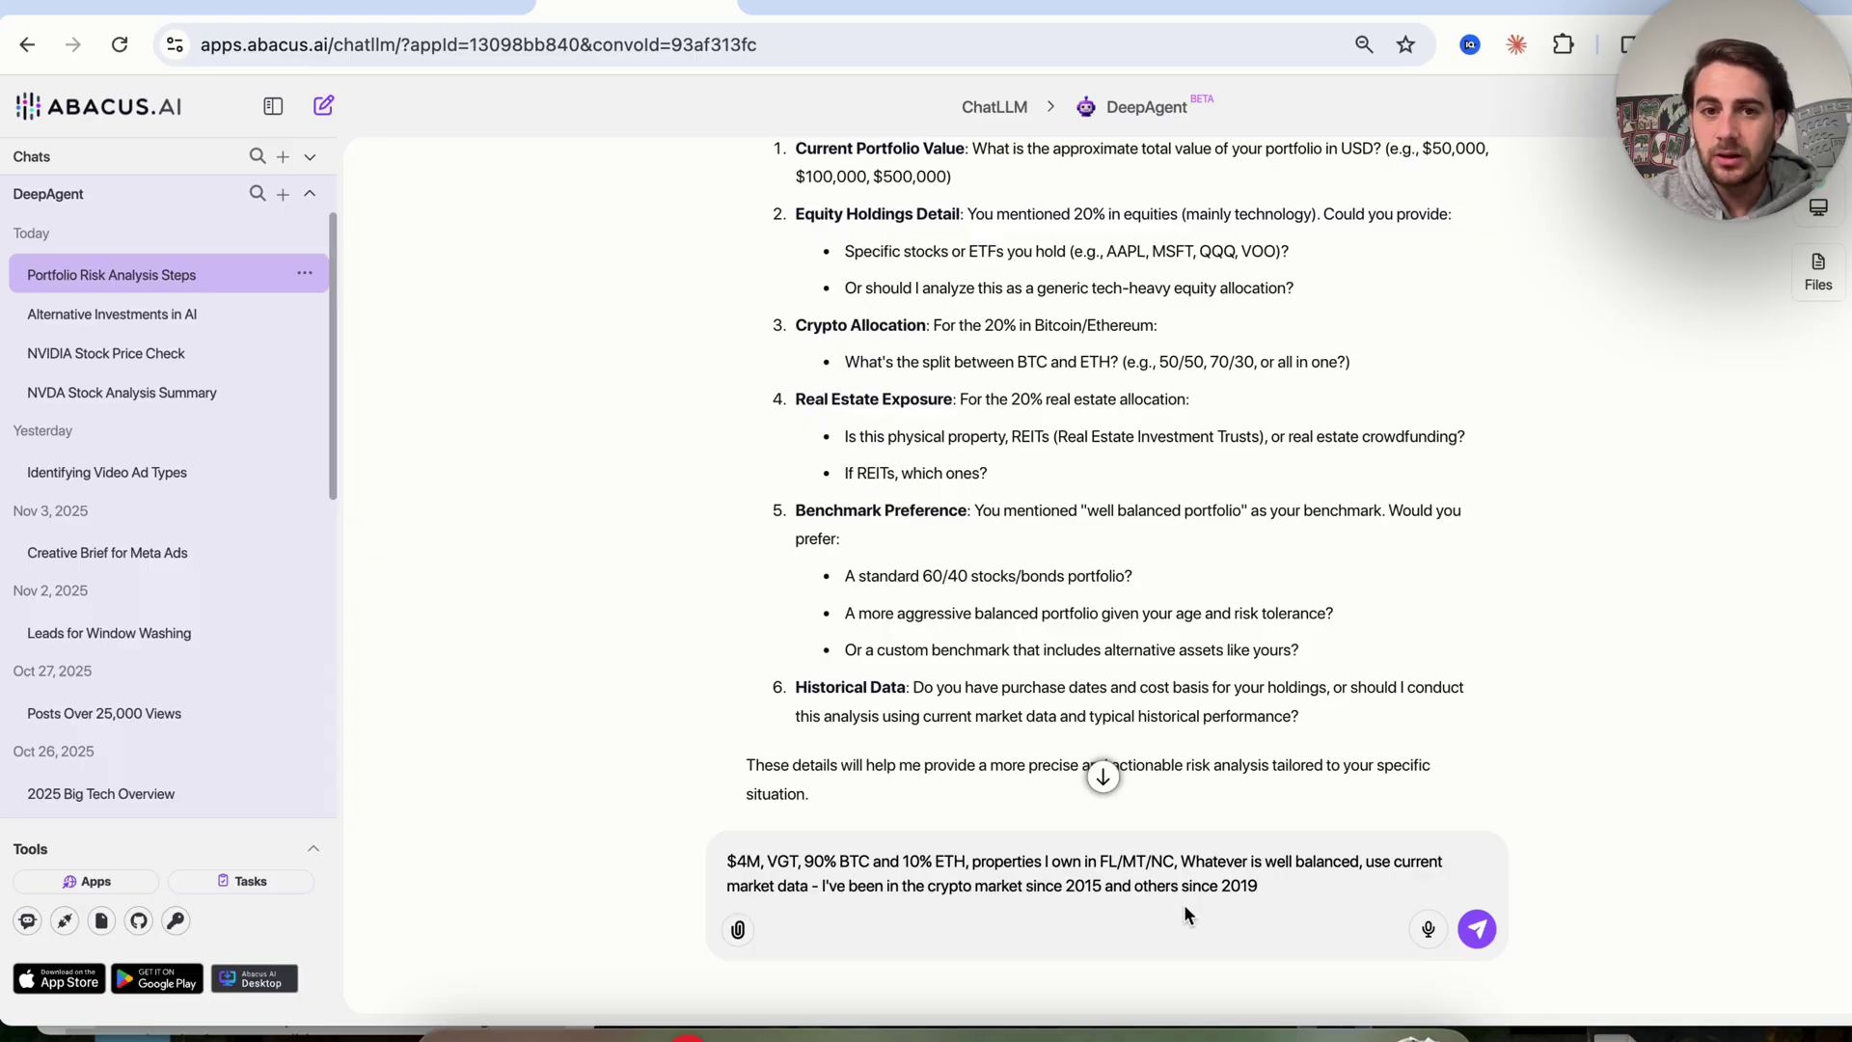
Step: Send the answers and read the overview and metrics in PORTFOLIO_ANALYSIS_SUMMARY.md
click(1484, 924)
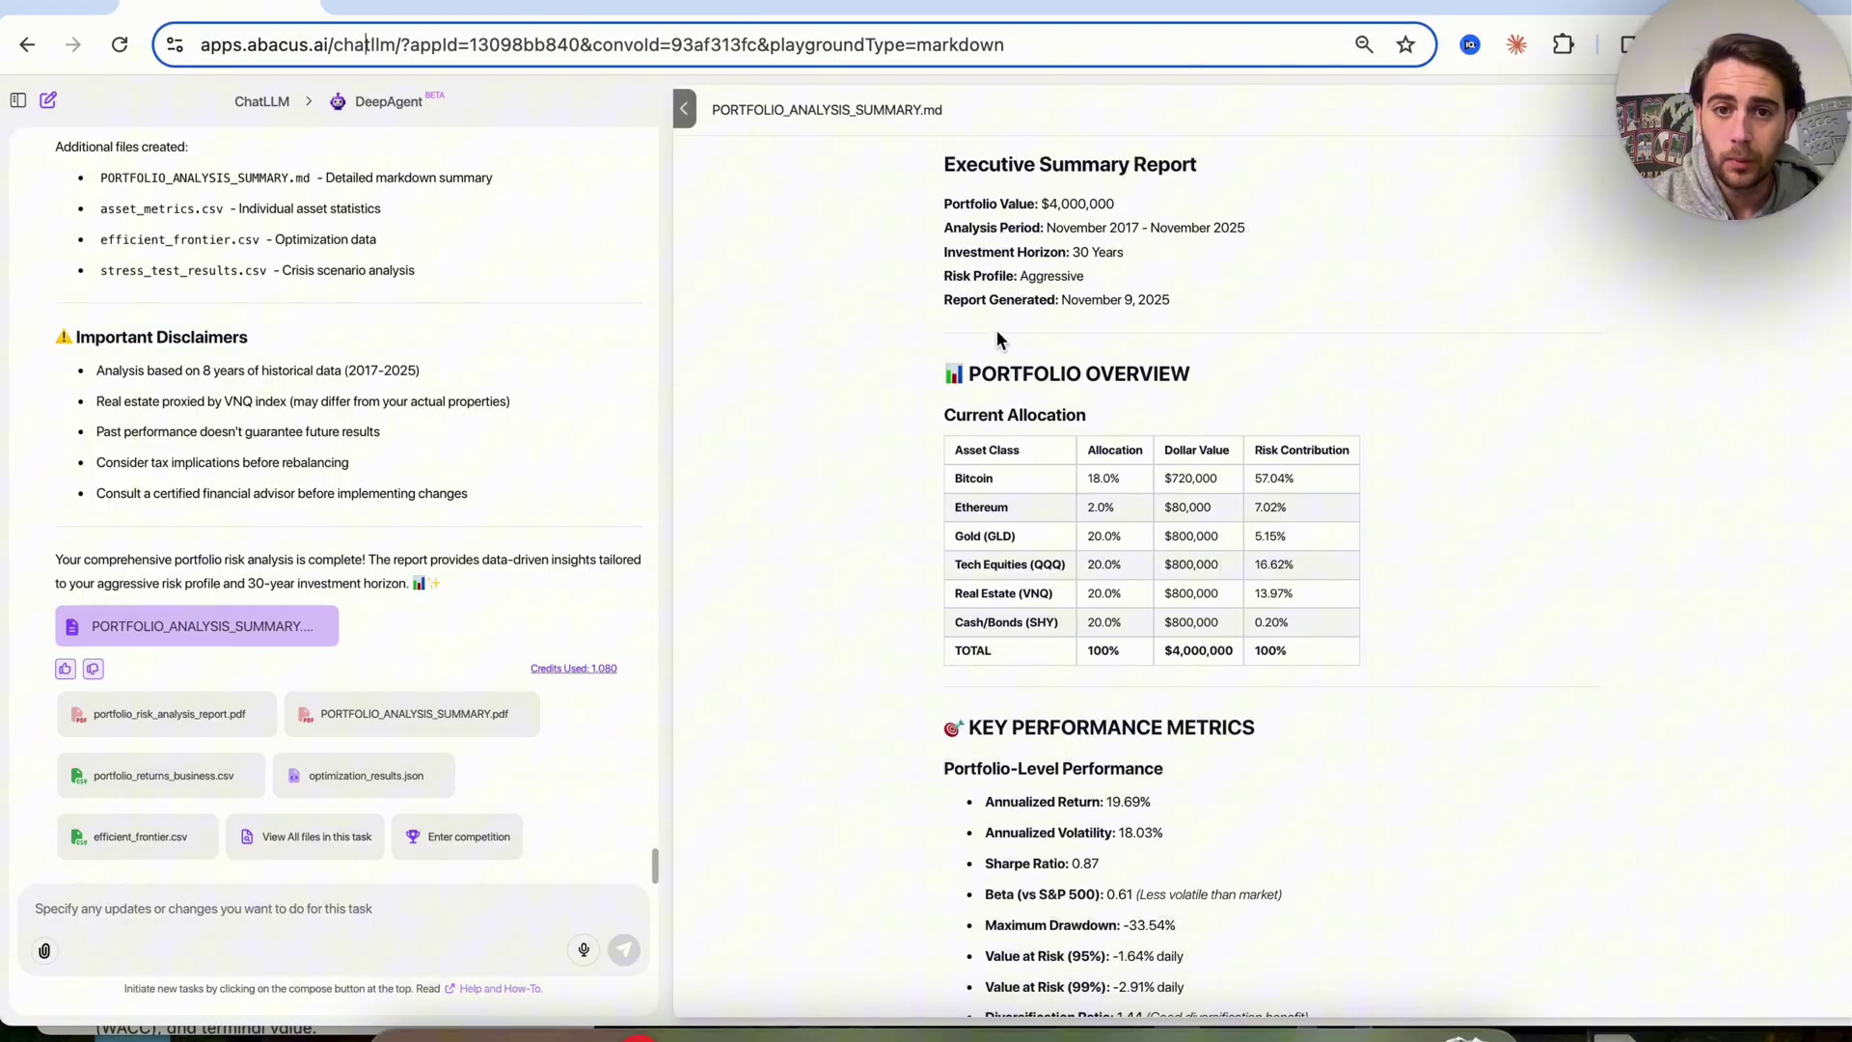
scroll(995, 333, down, 1)
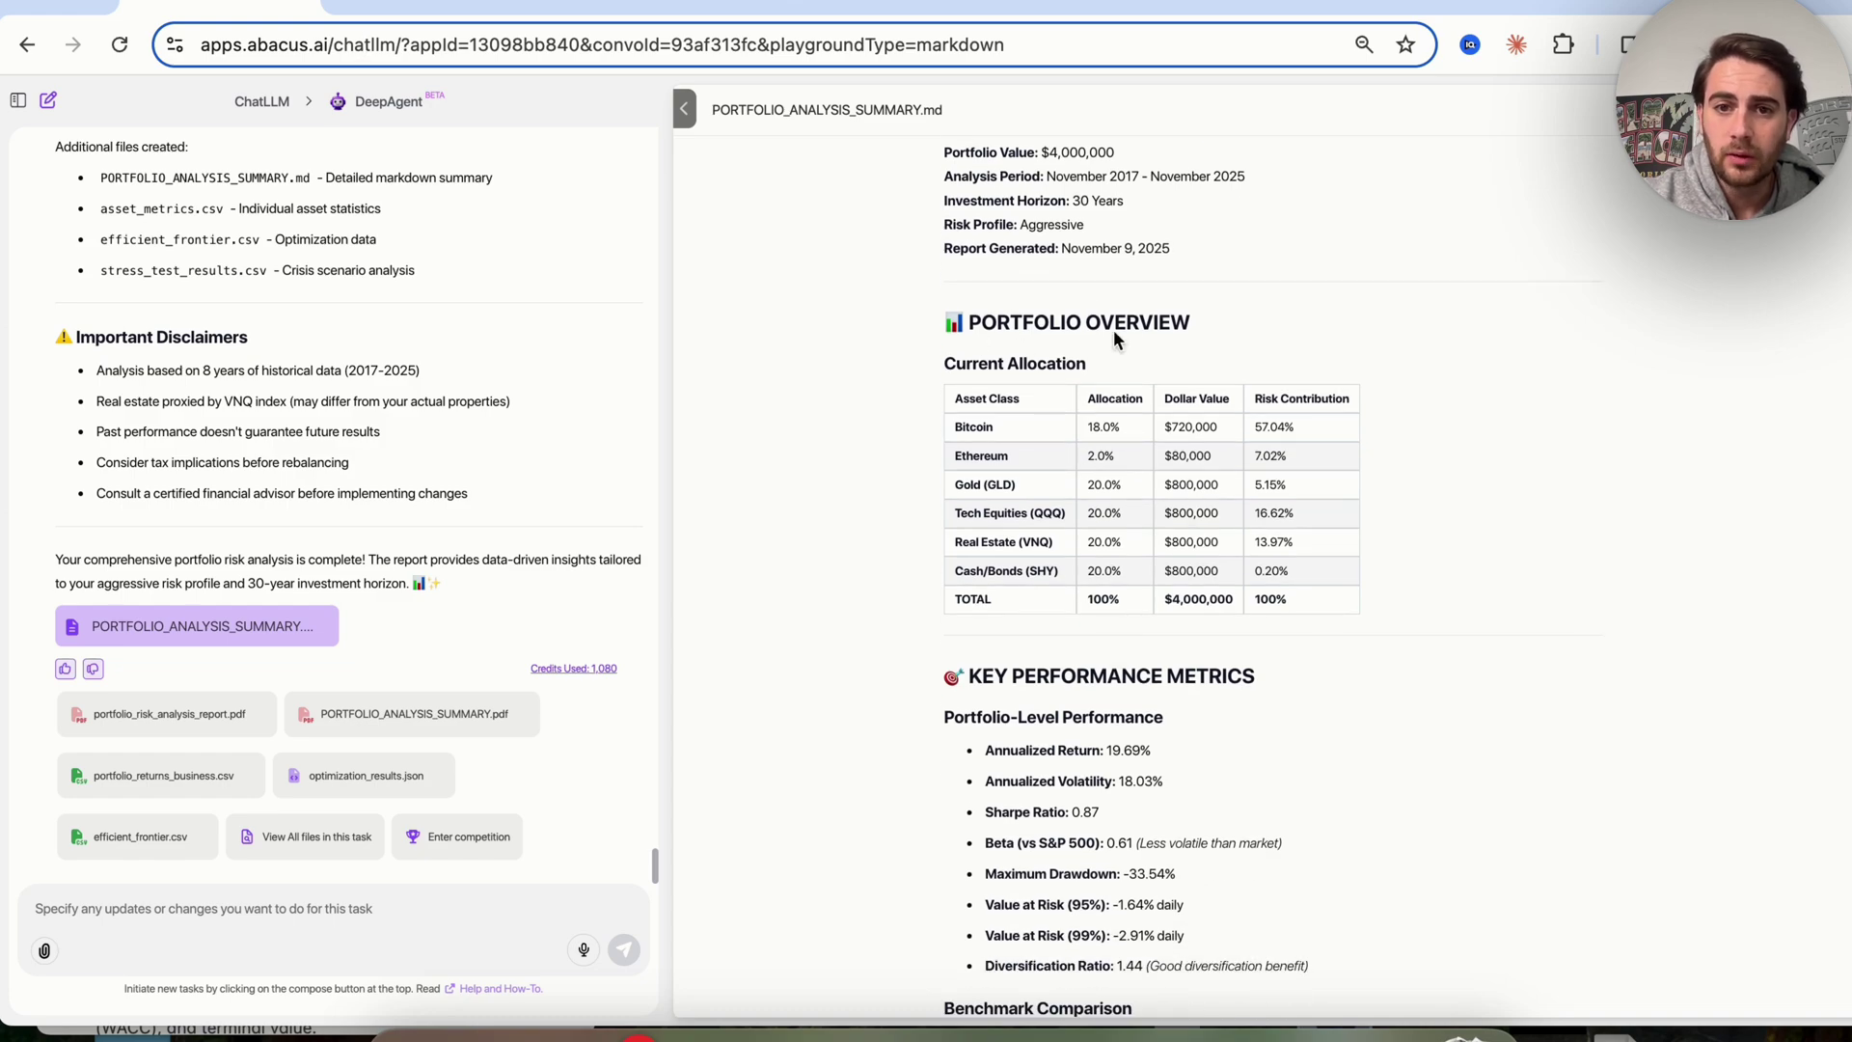
scroll(1082, 415, down, 1)
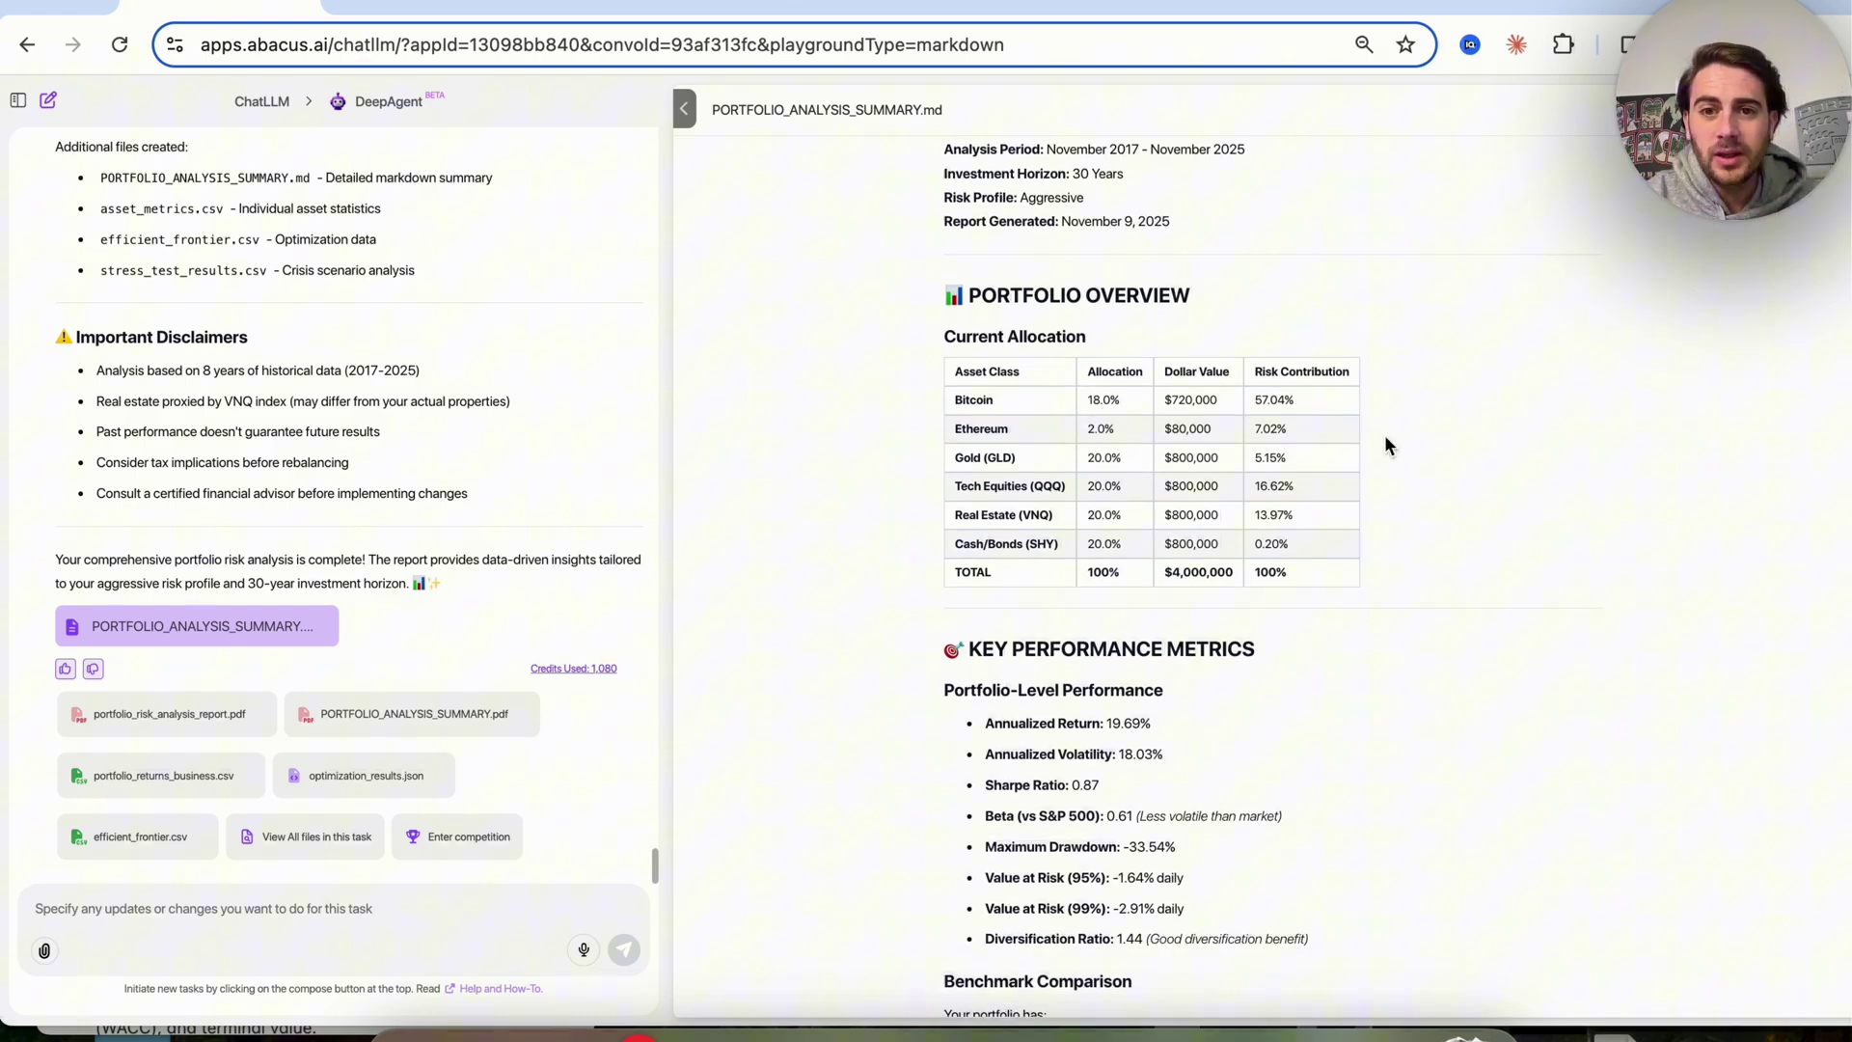
scroll(1398, 436, up, 3)
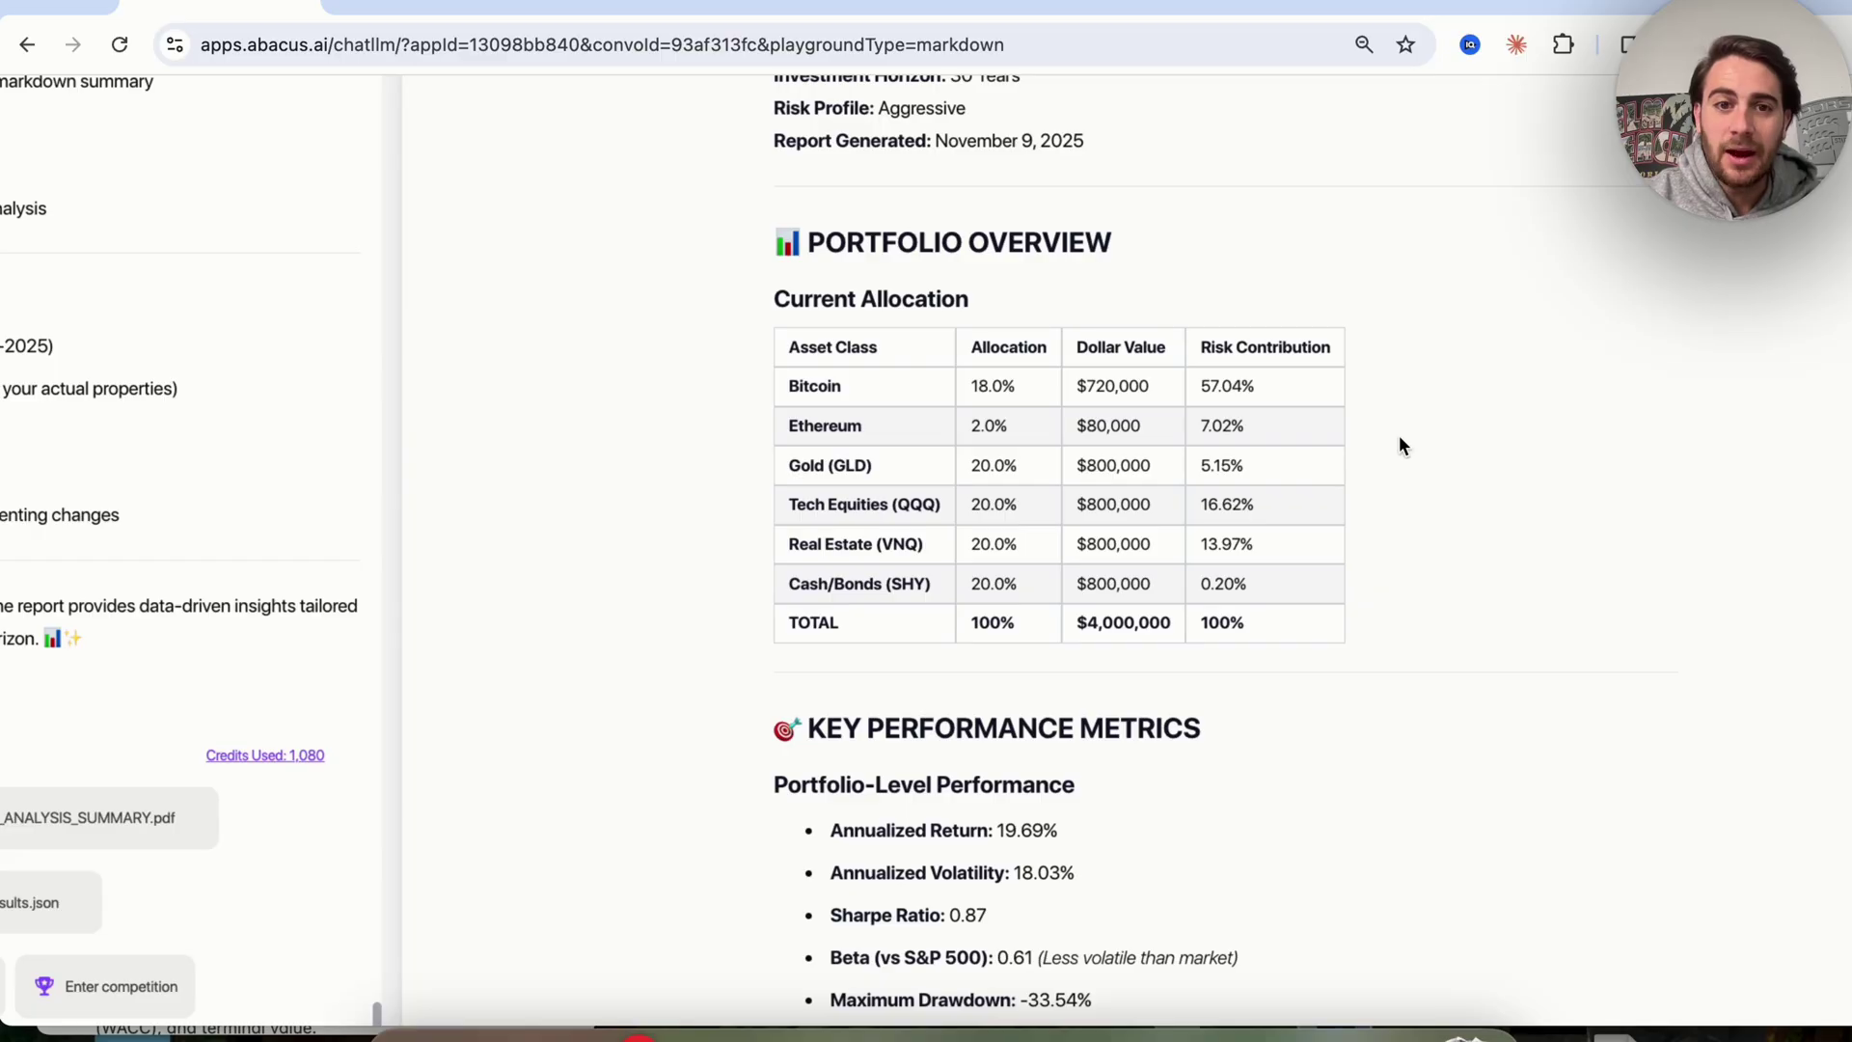
scroll(951, 438, up, 1)
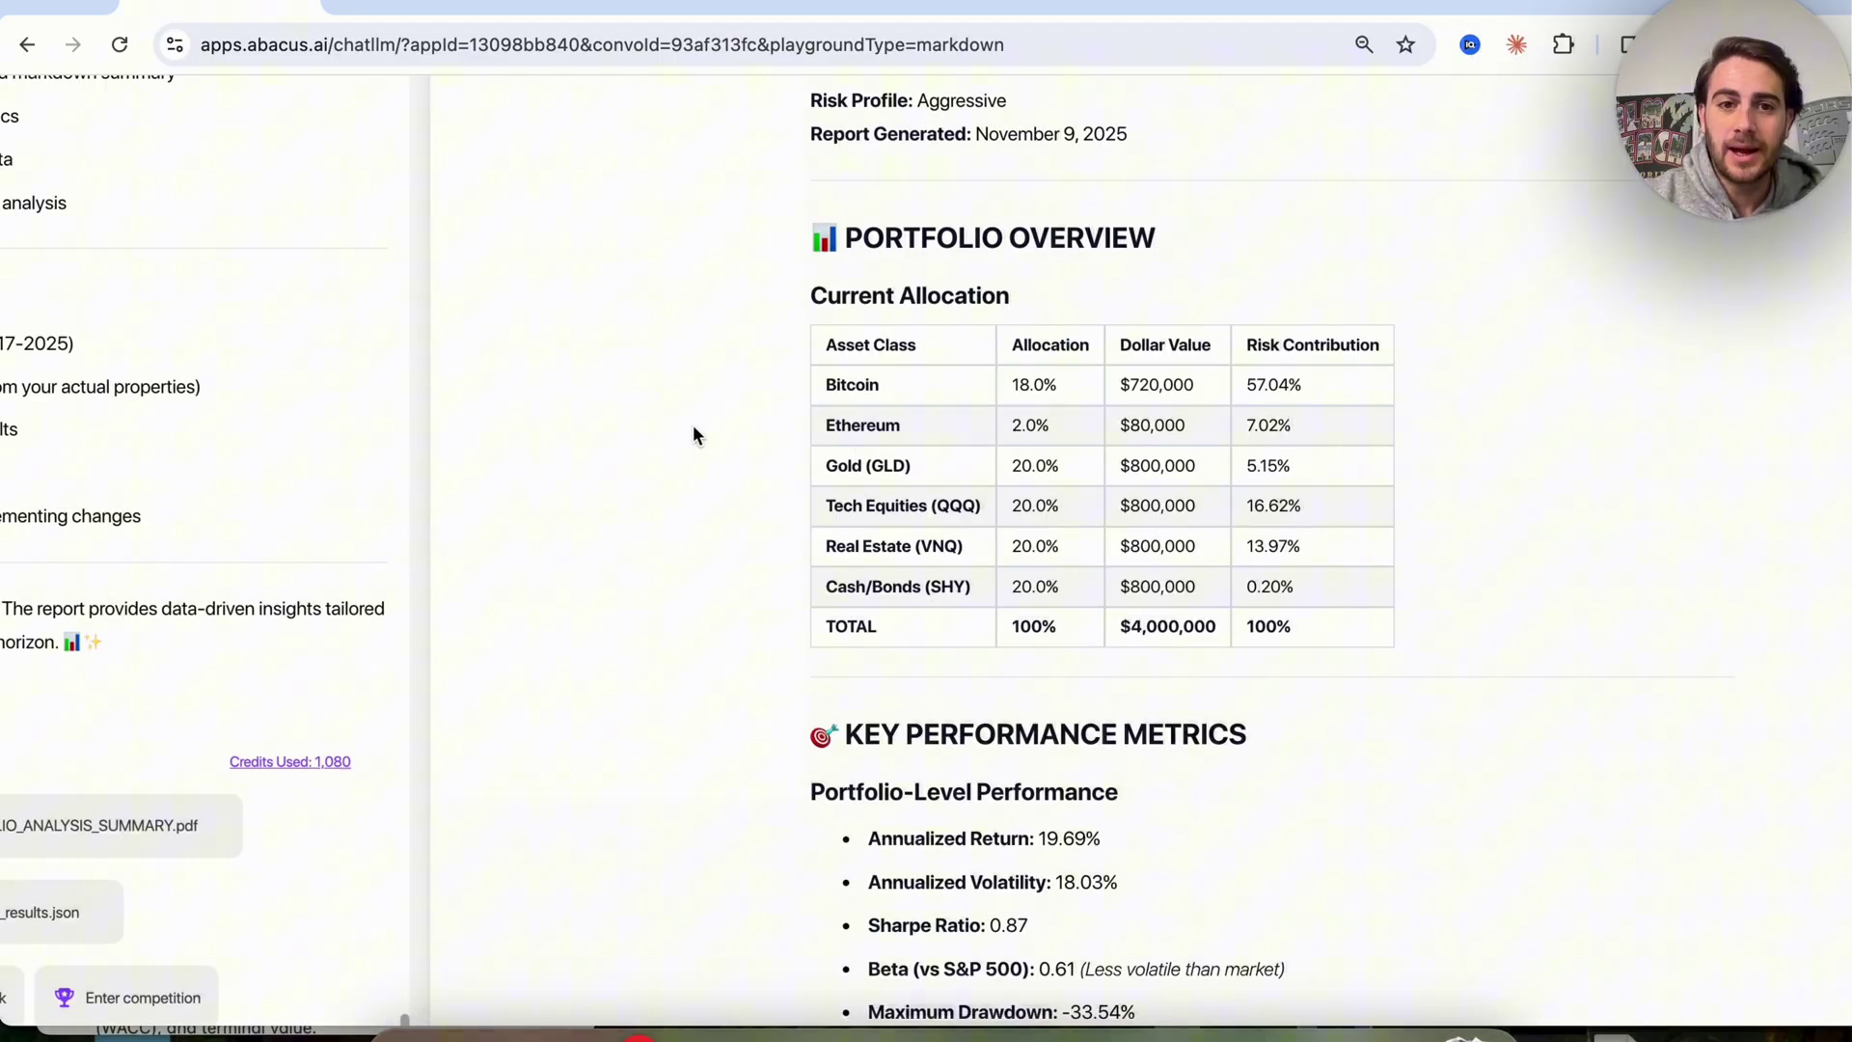
Step: Read the stress tests and optimization results down to recommendations trimming real estate and raising gold
scroll(1152, 517, down, 2)
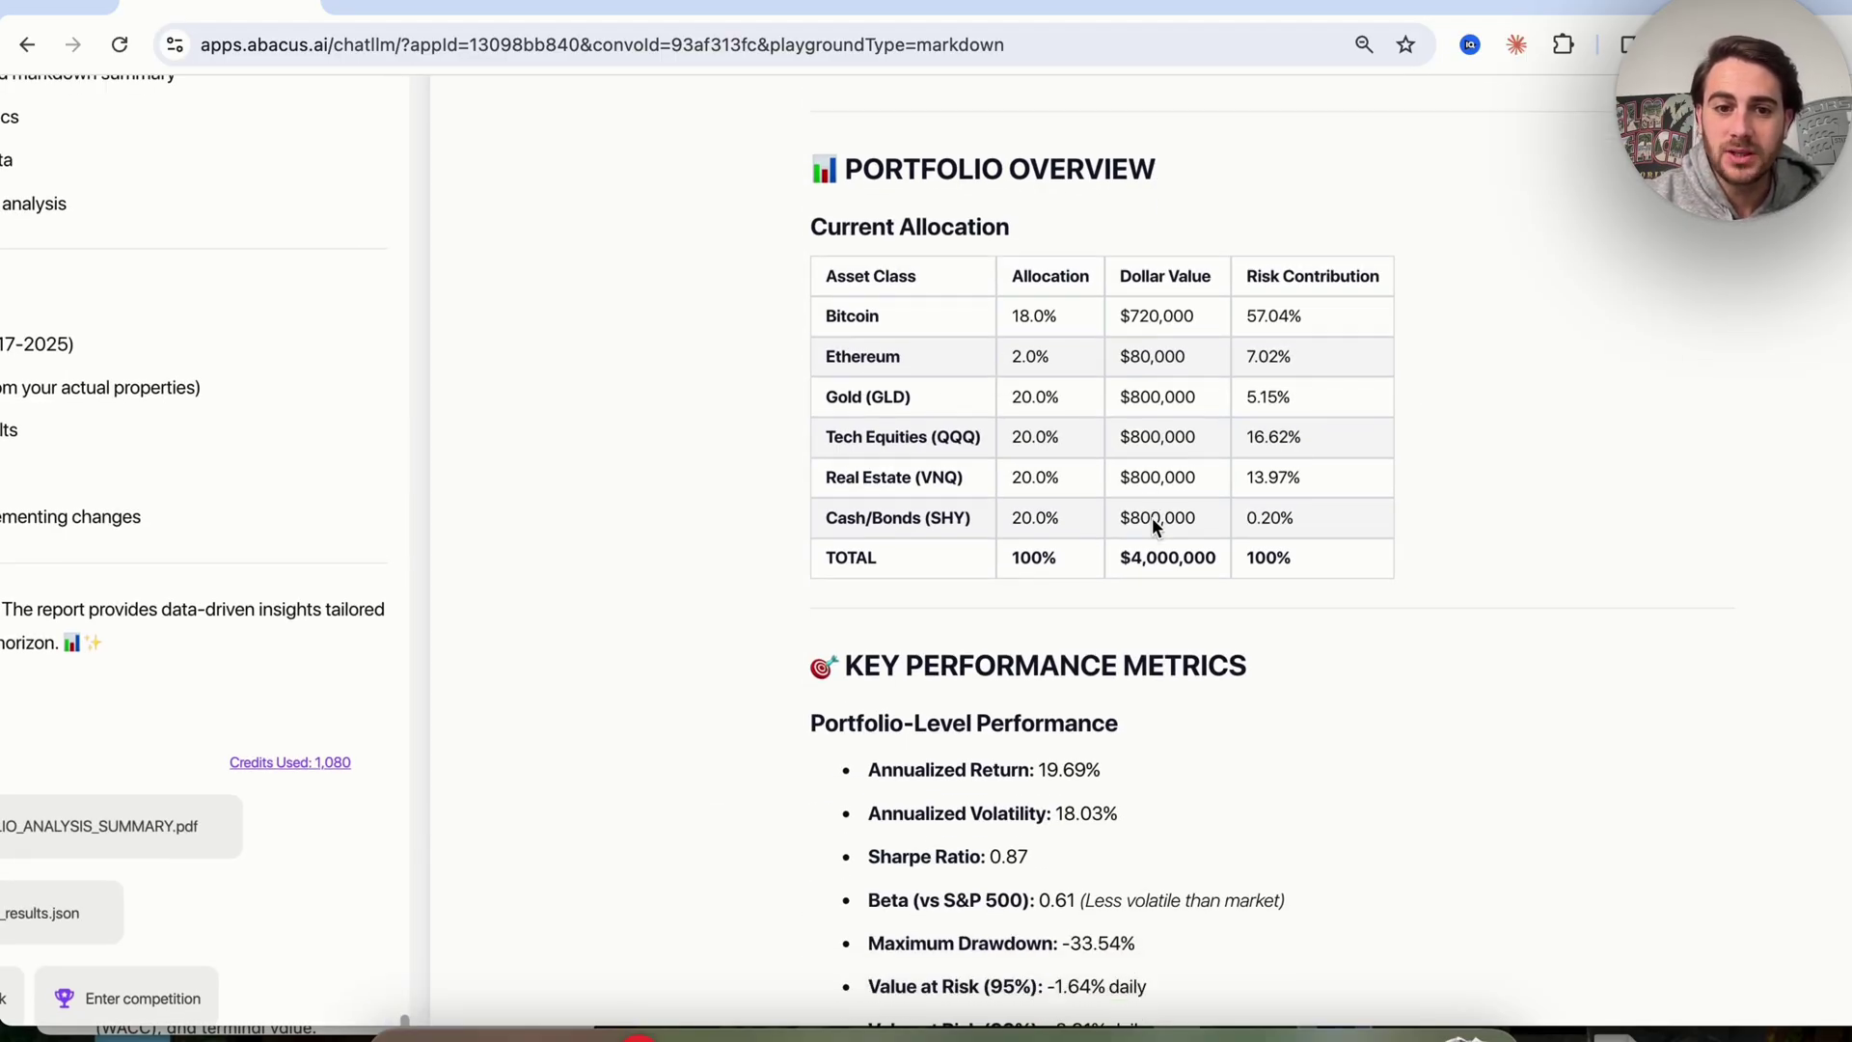
scroll(994, 623, down, 2)
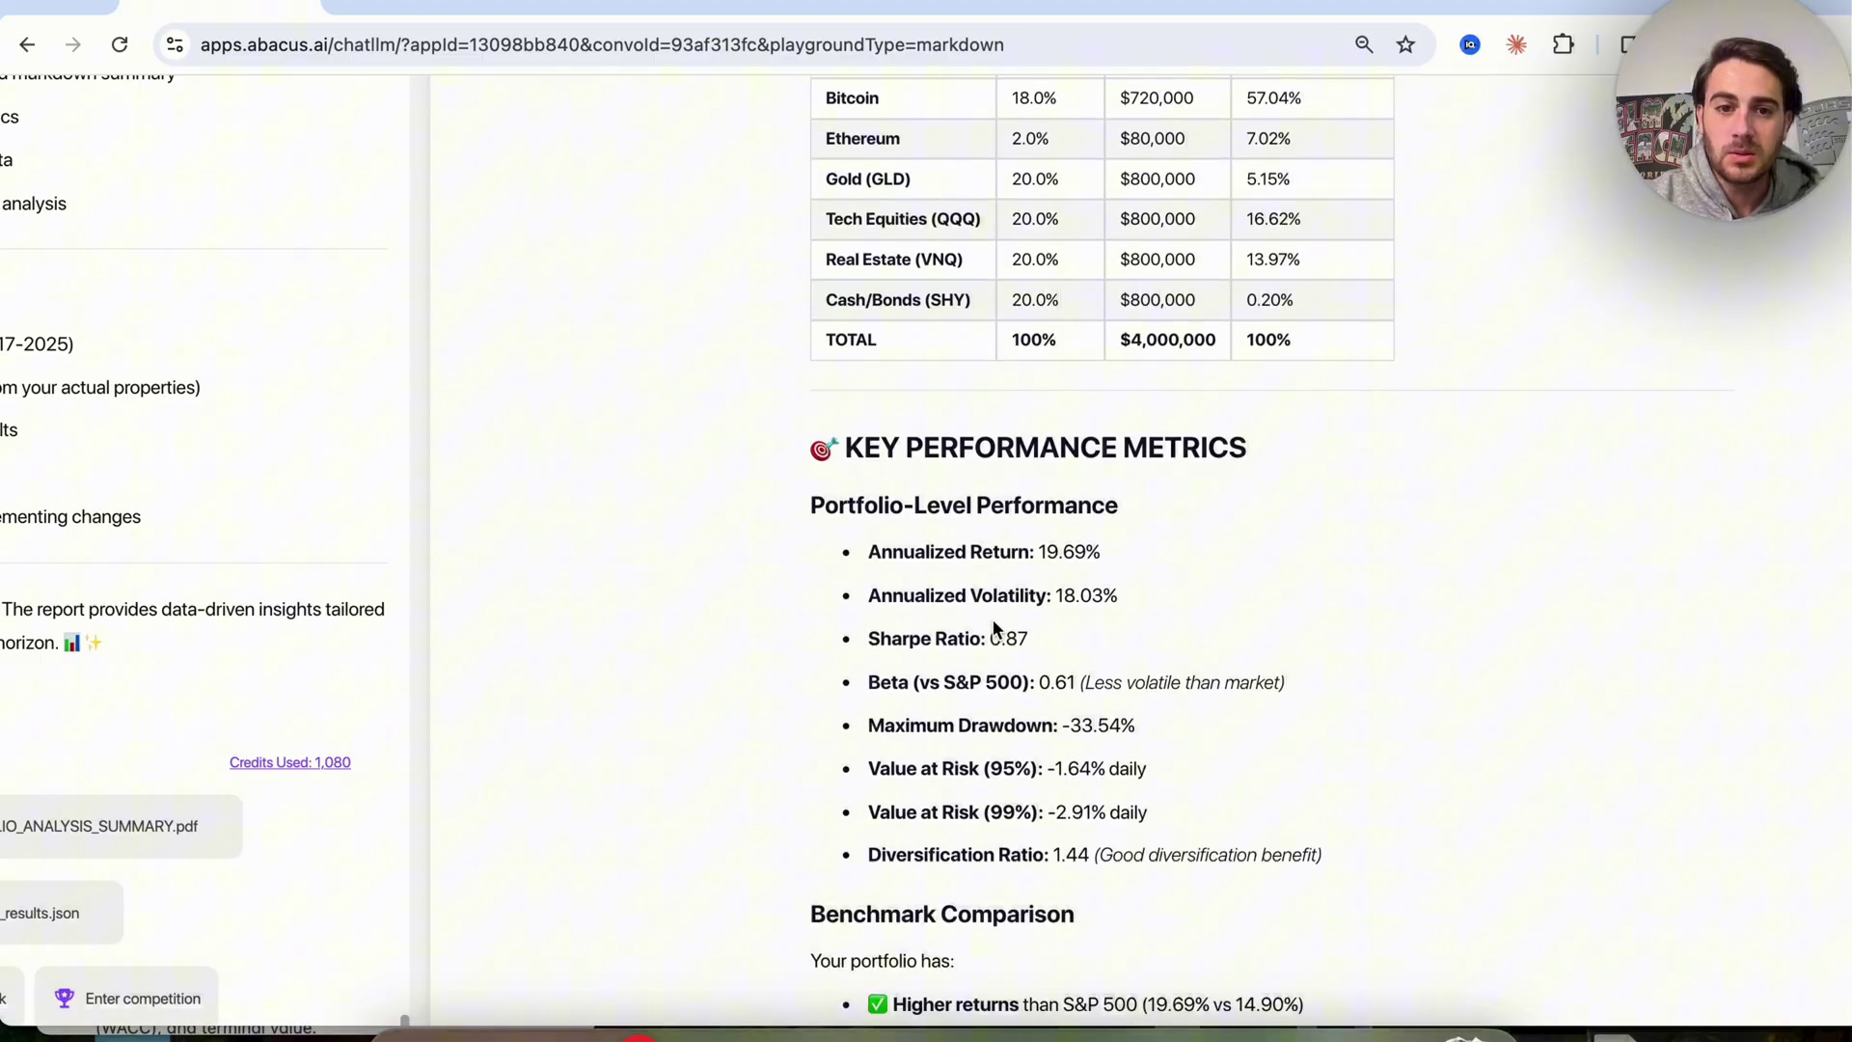
scroll(1009, 519, down, 2)
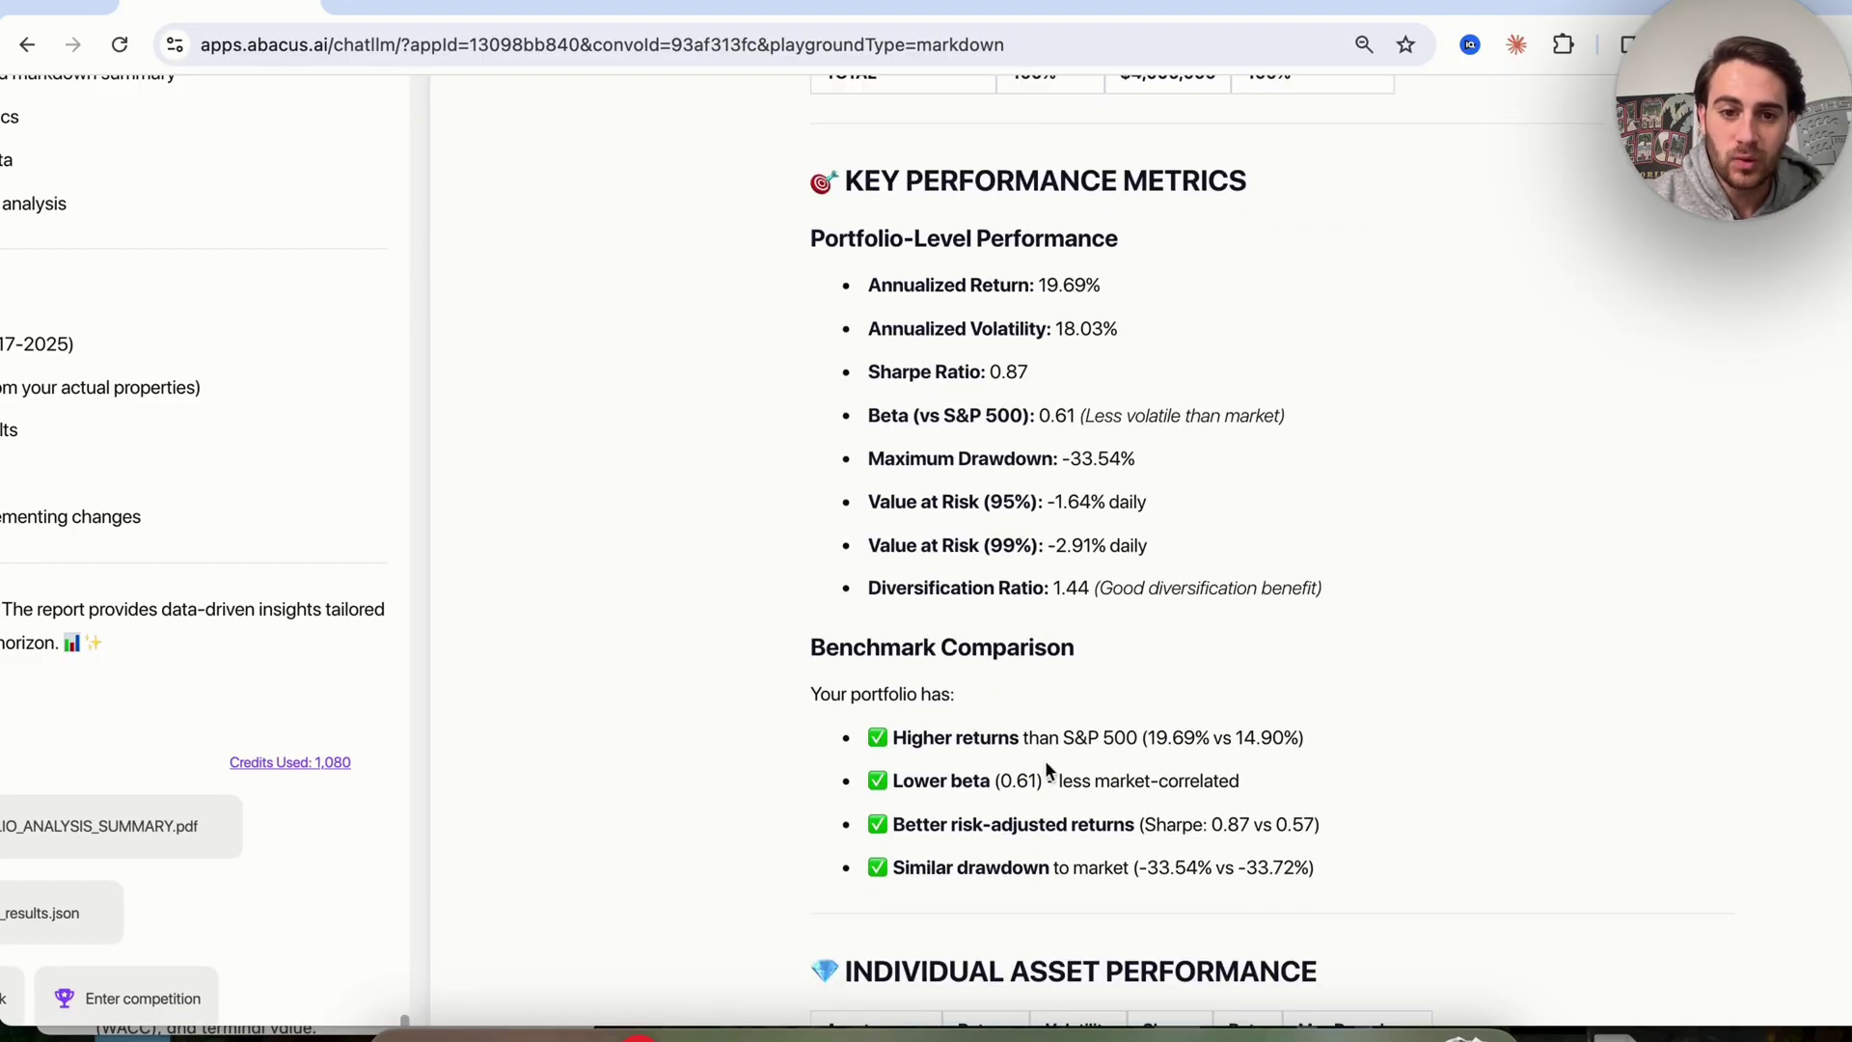
scroll(912, 668, down, 6)
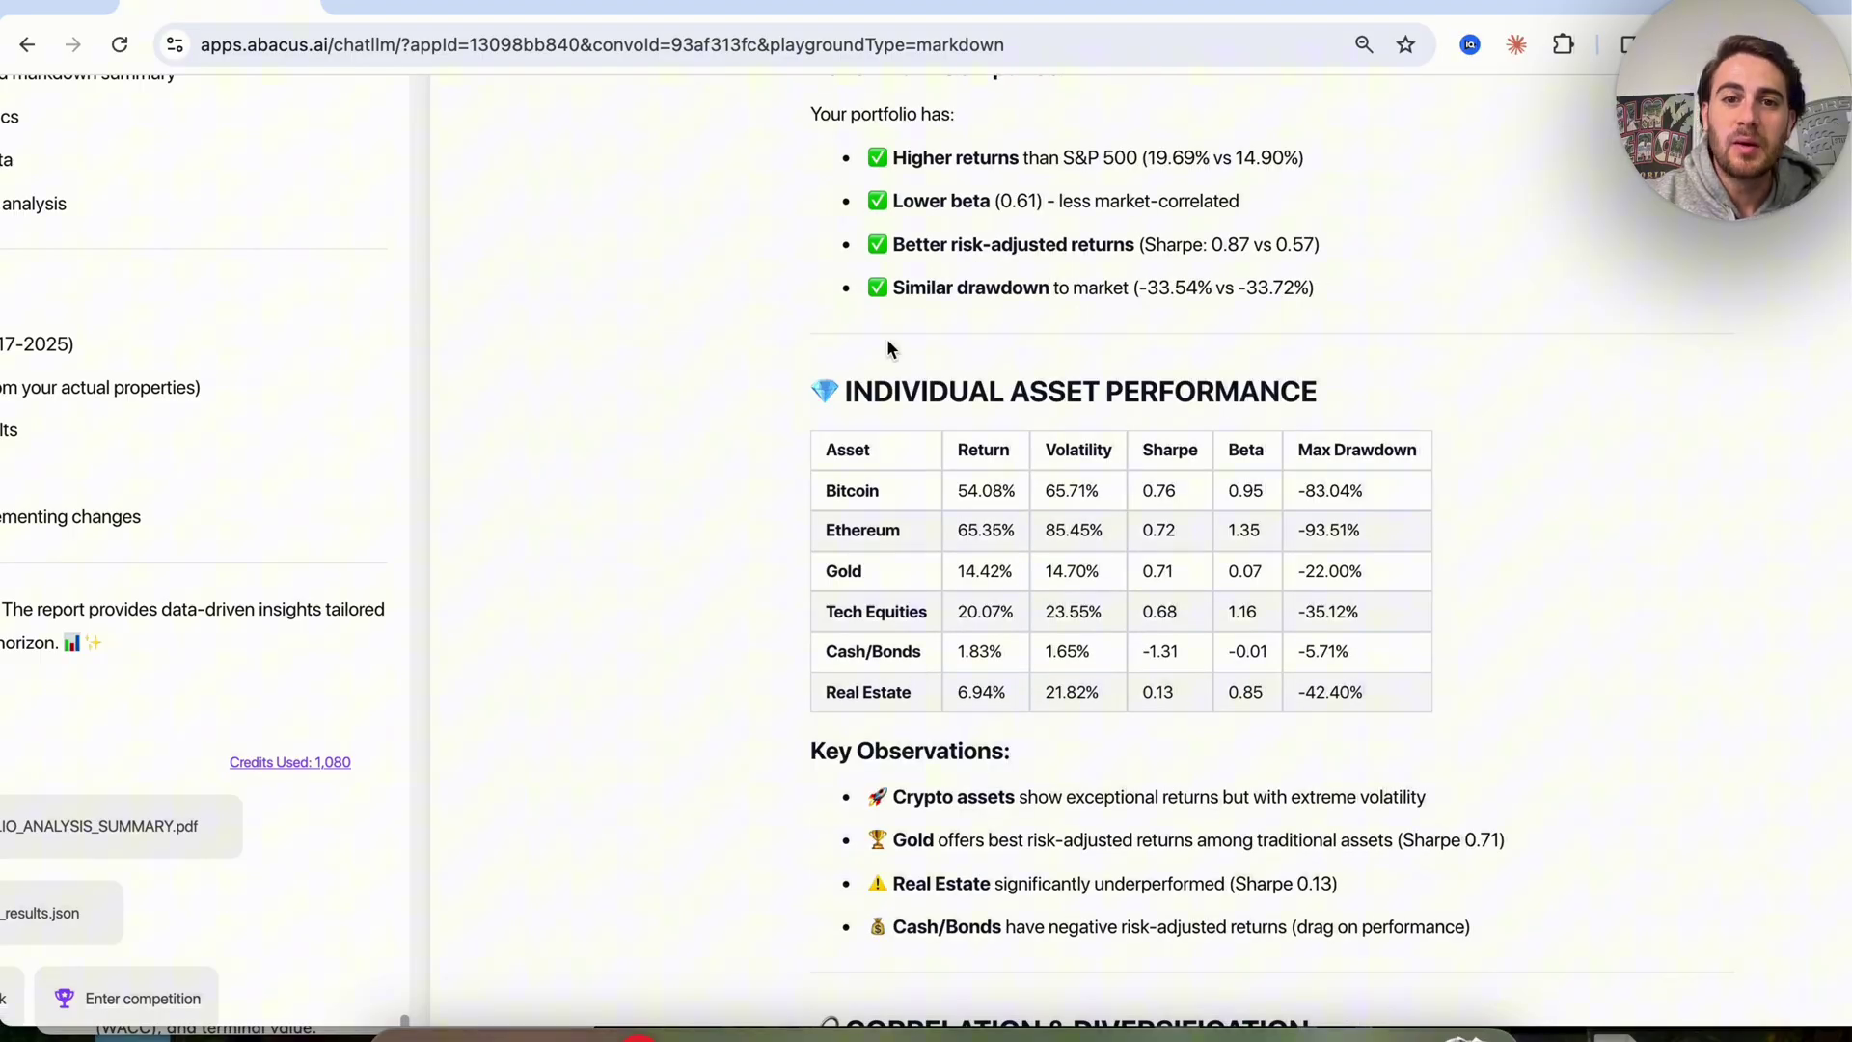
scroll(1100, 409, down, 5)
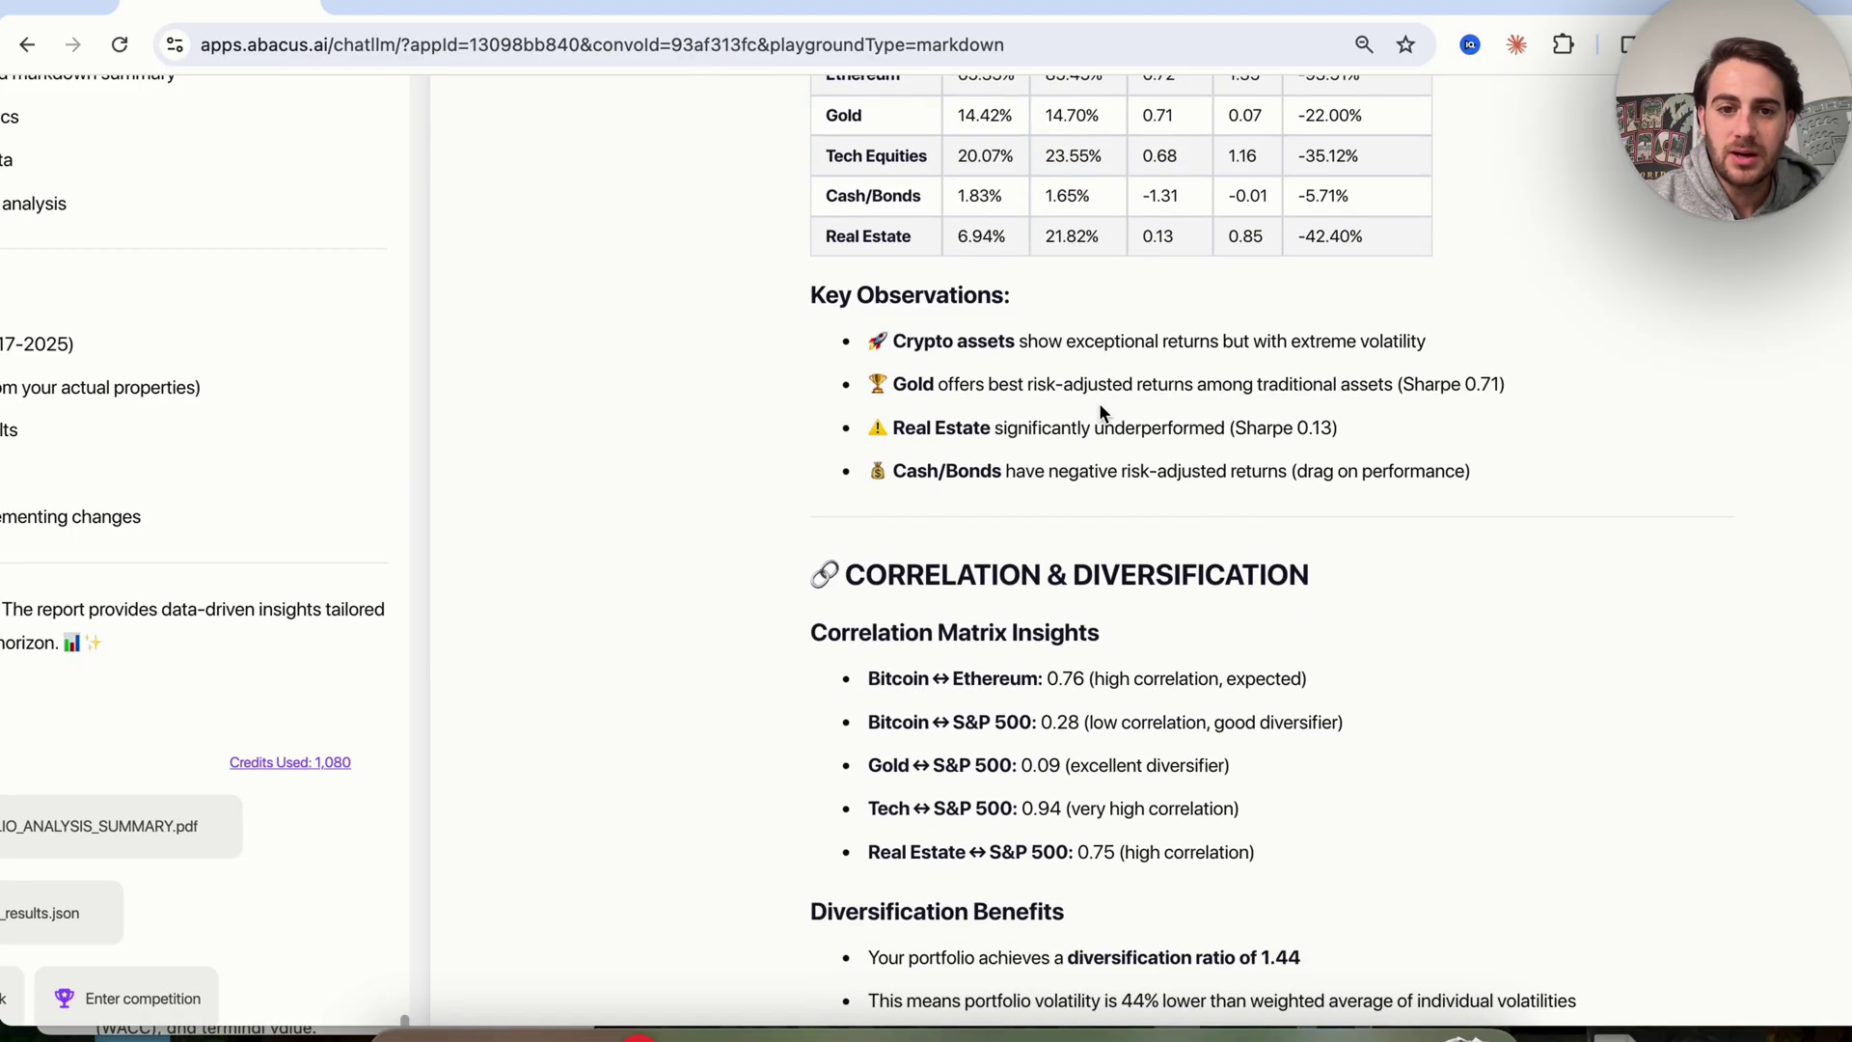
scroll(968, 639, down, 8)
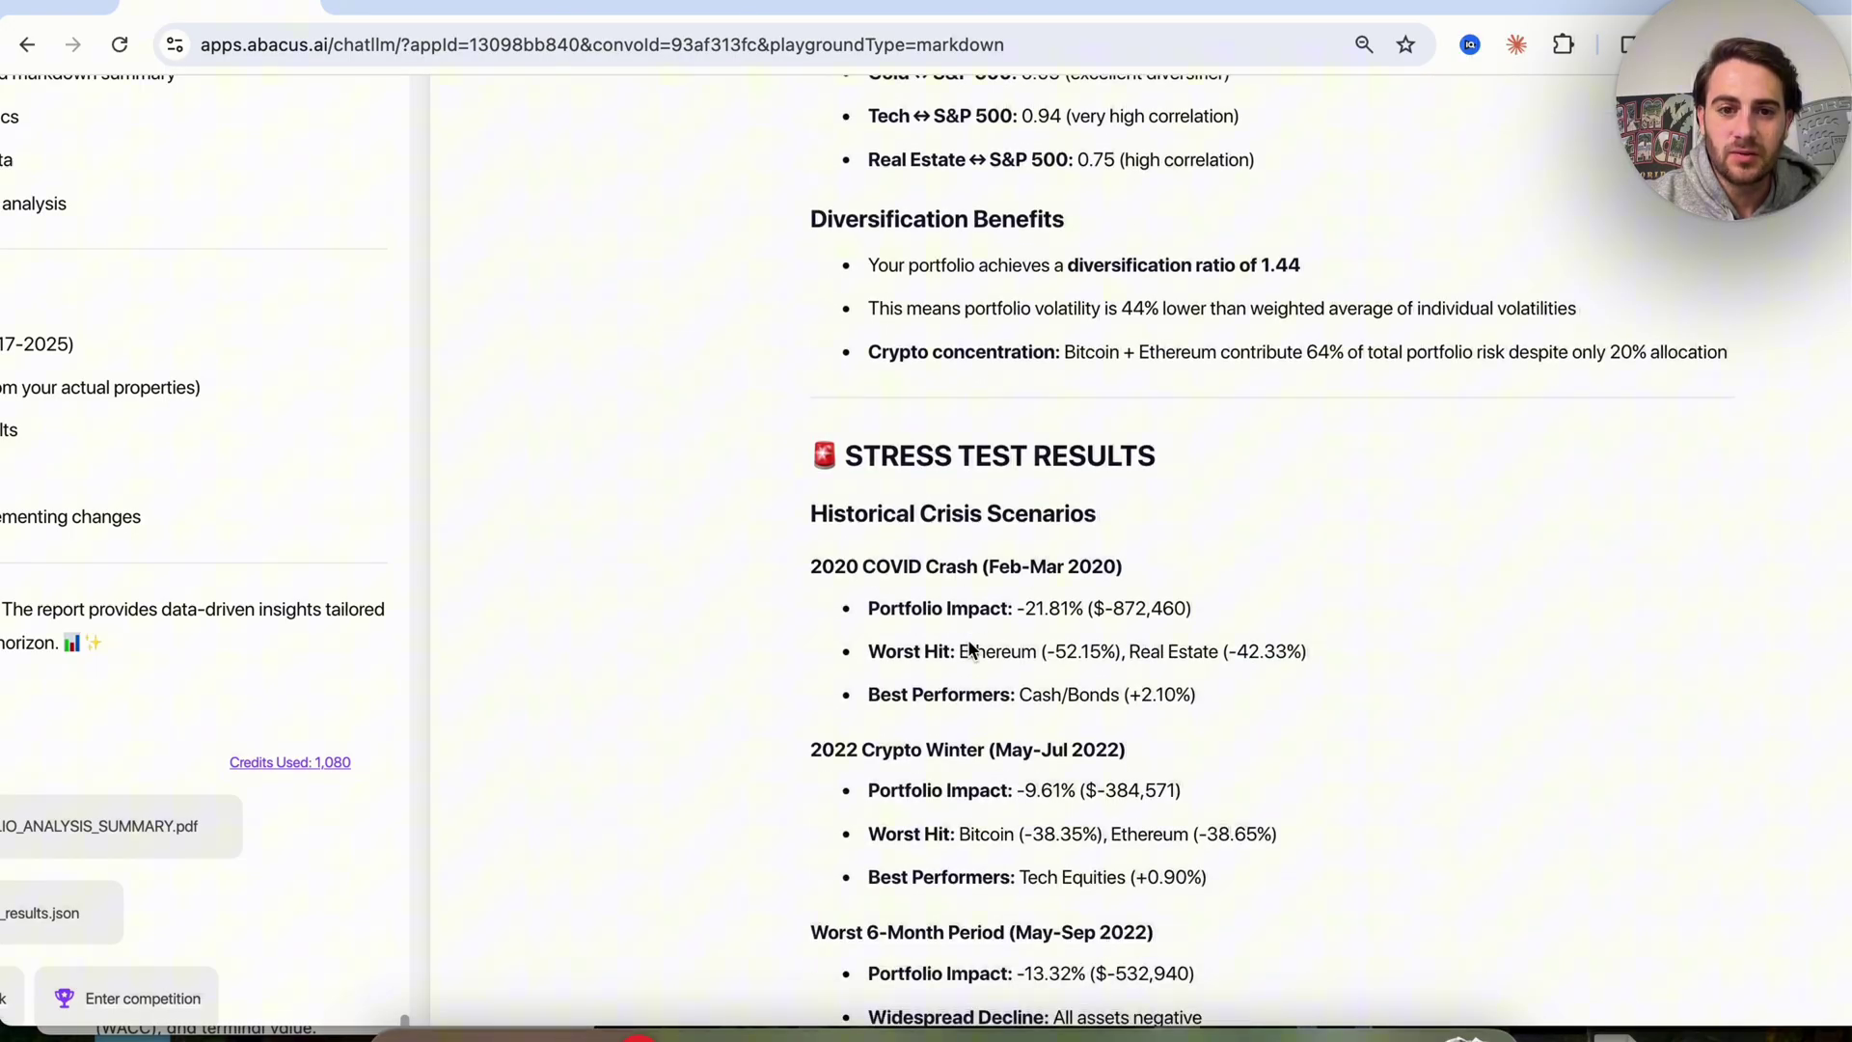
scroll(885, 480, down, 7)
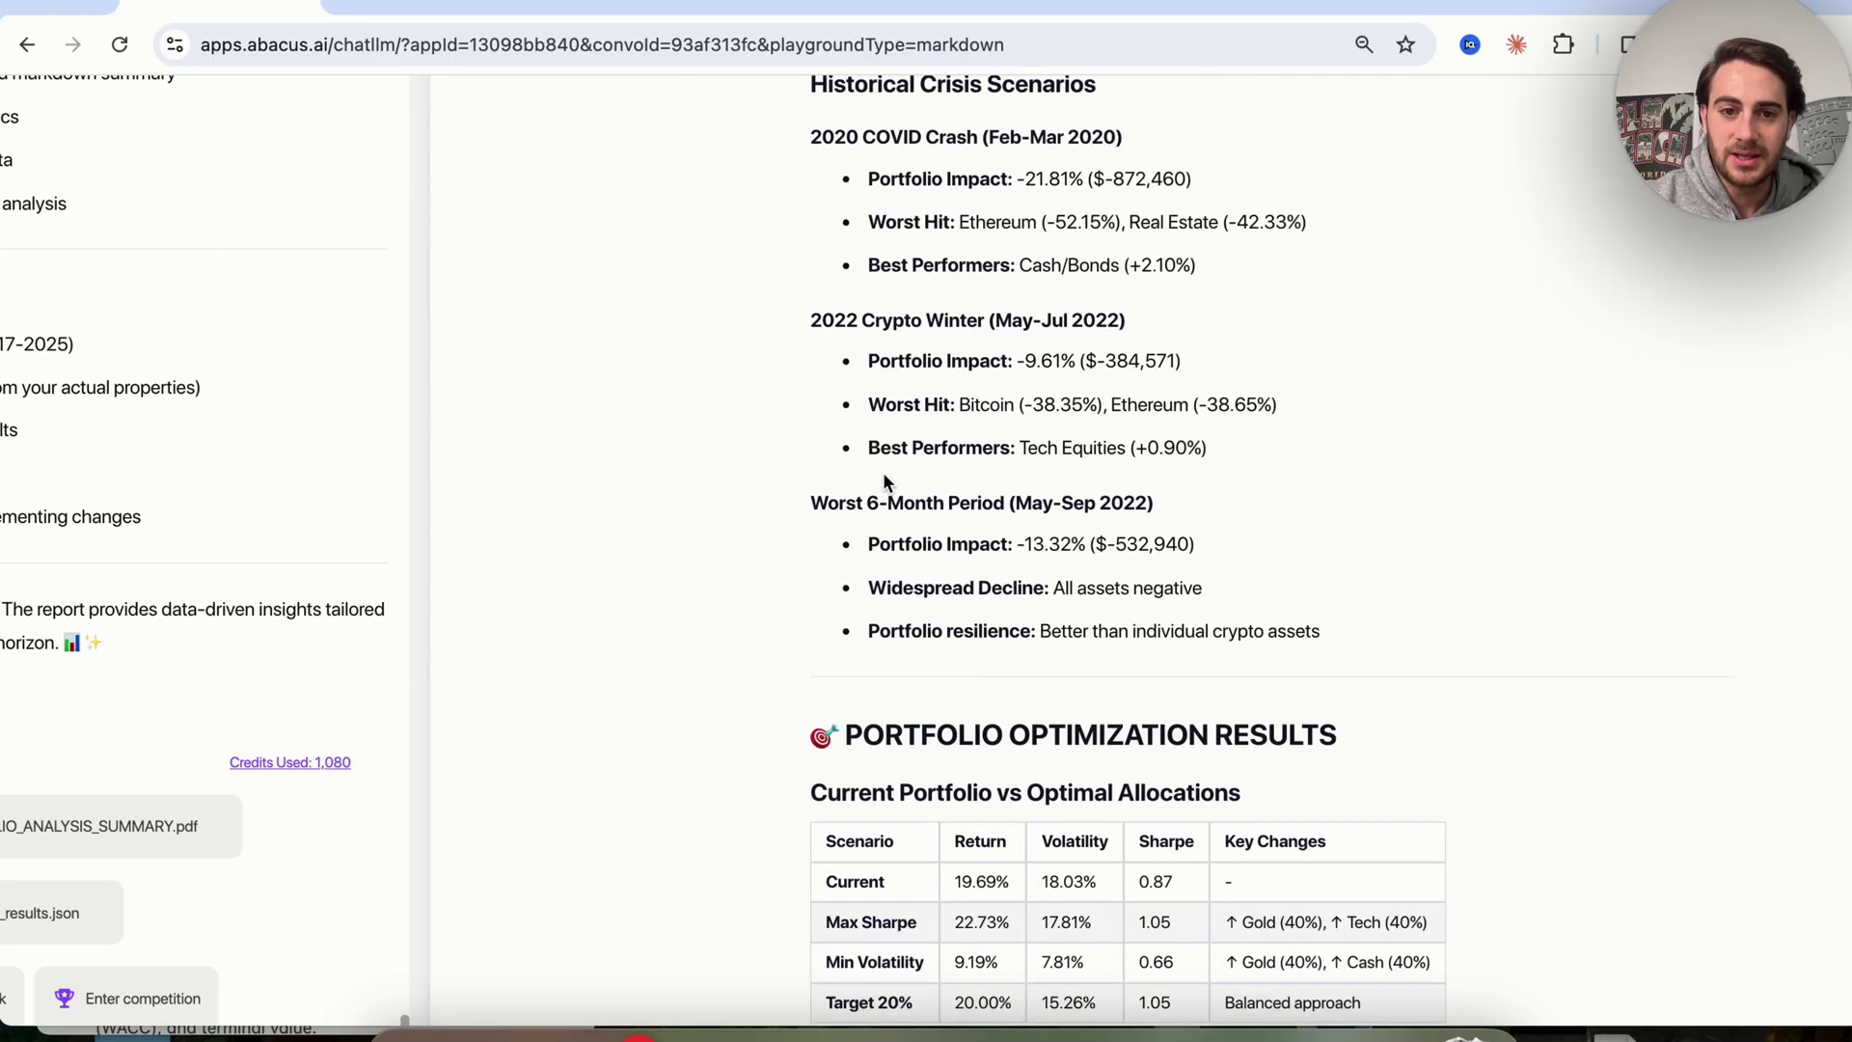
scroll(905, 533, down, 5)
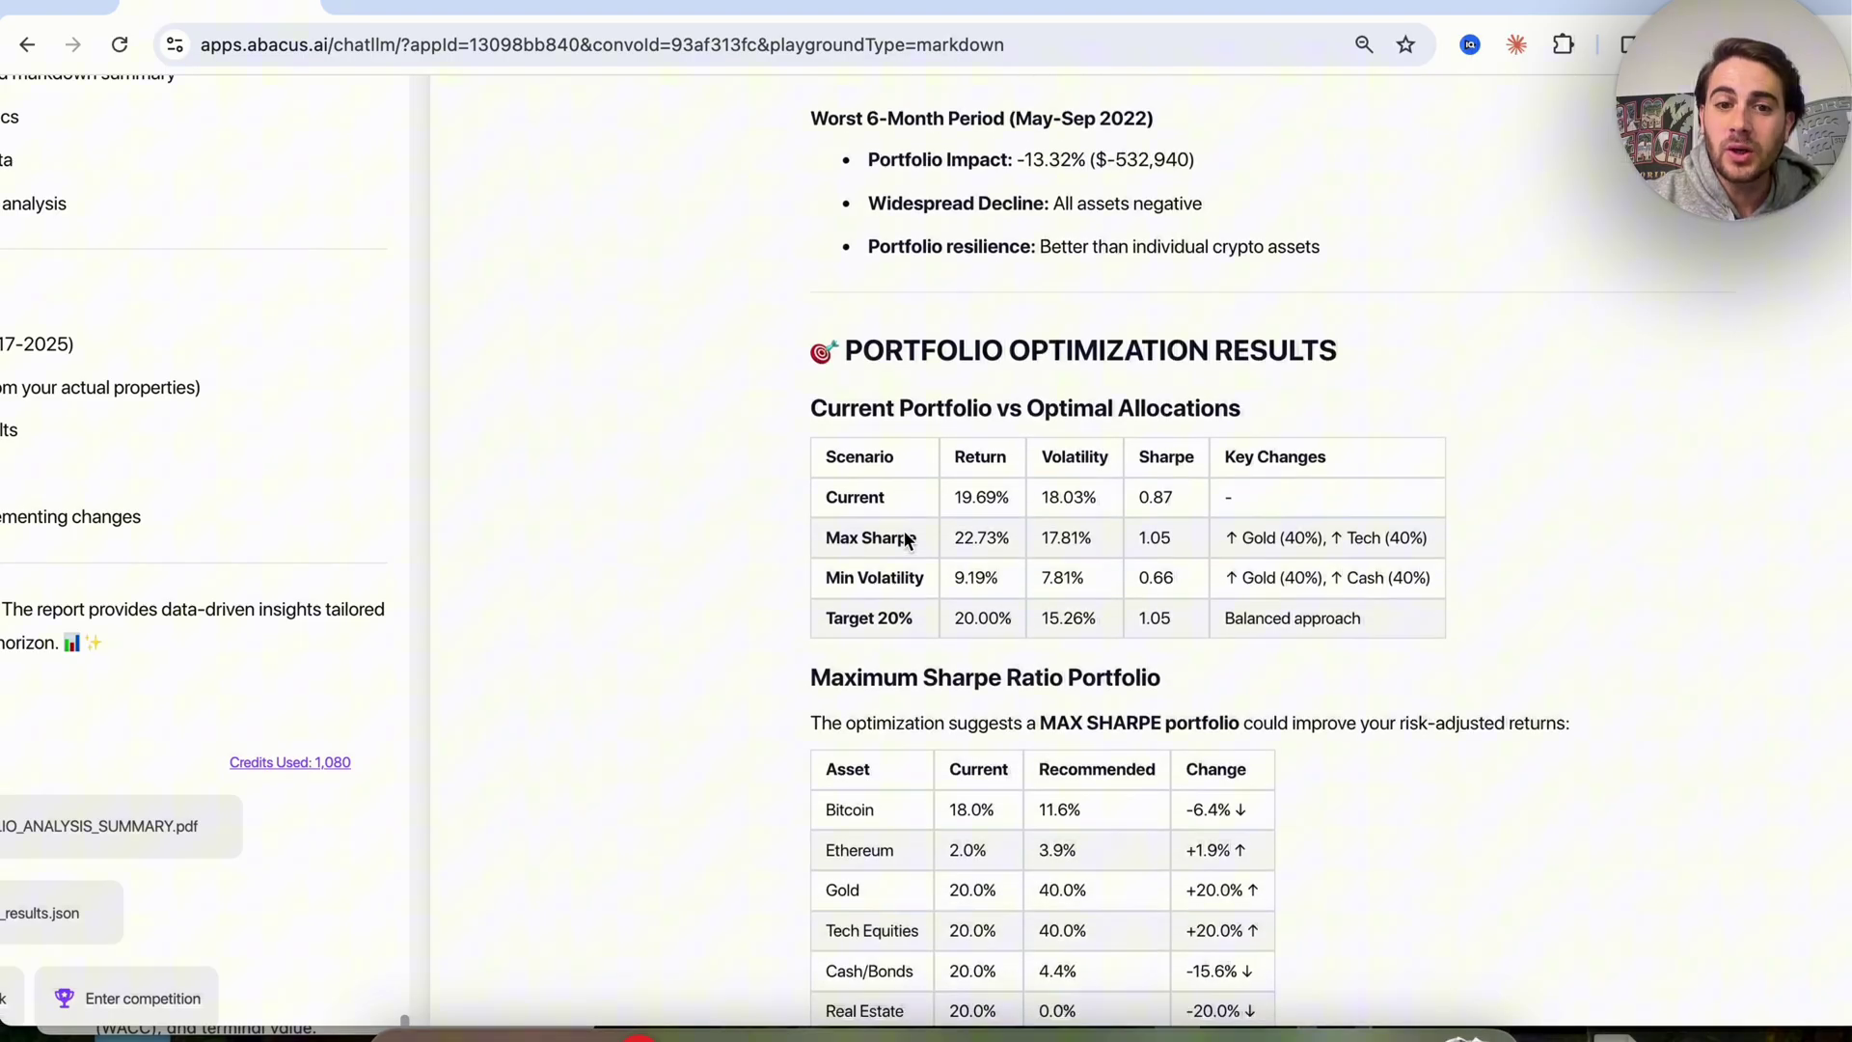
scroll(904, 532, down, 6)
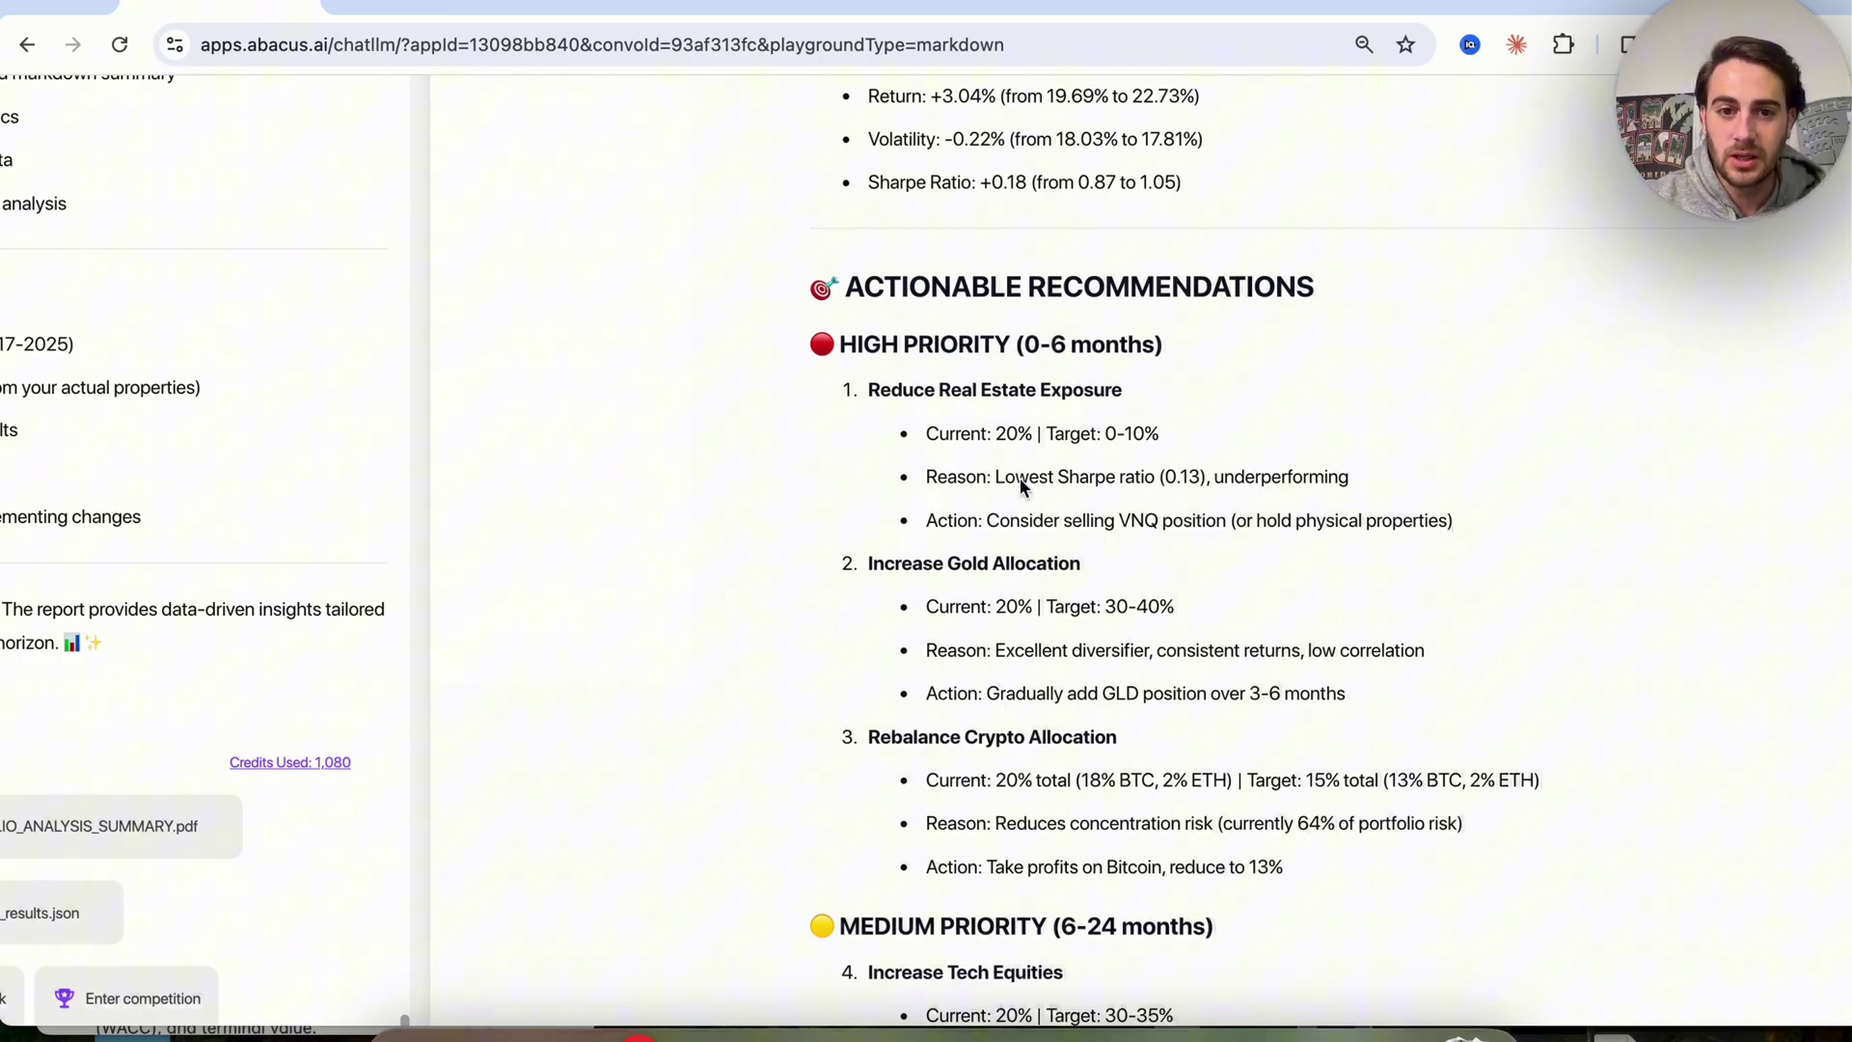
scroll(1020, 478, down, 1)
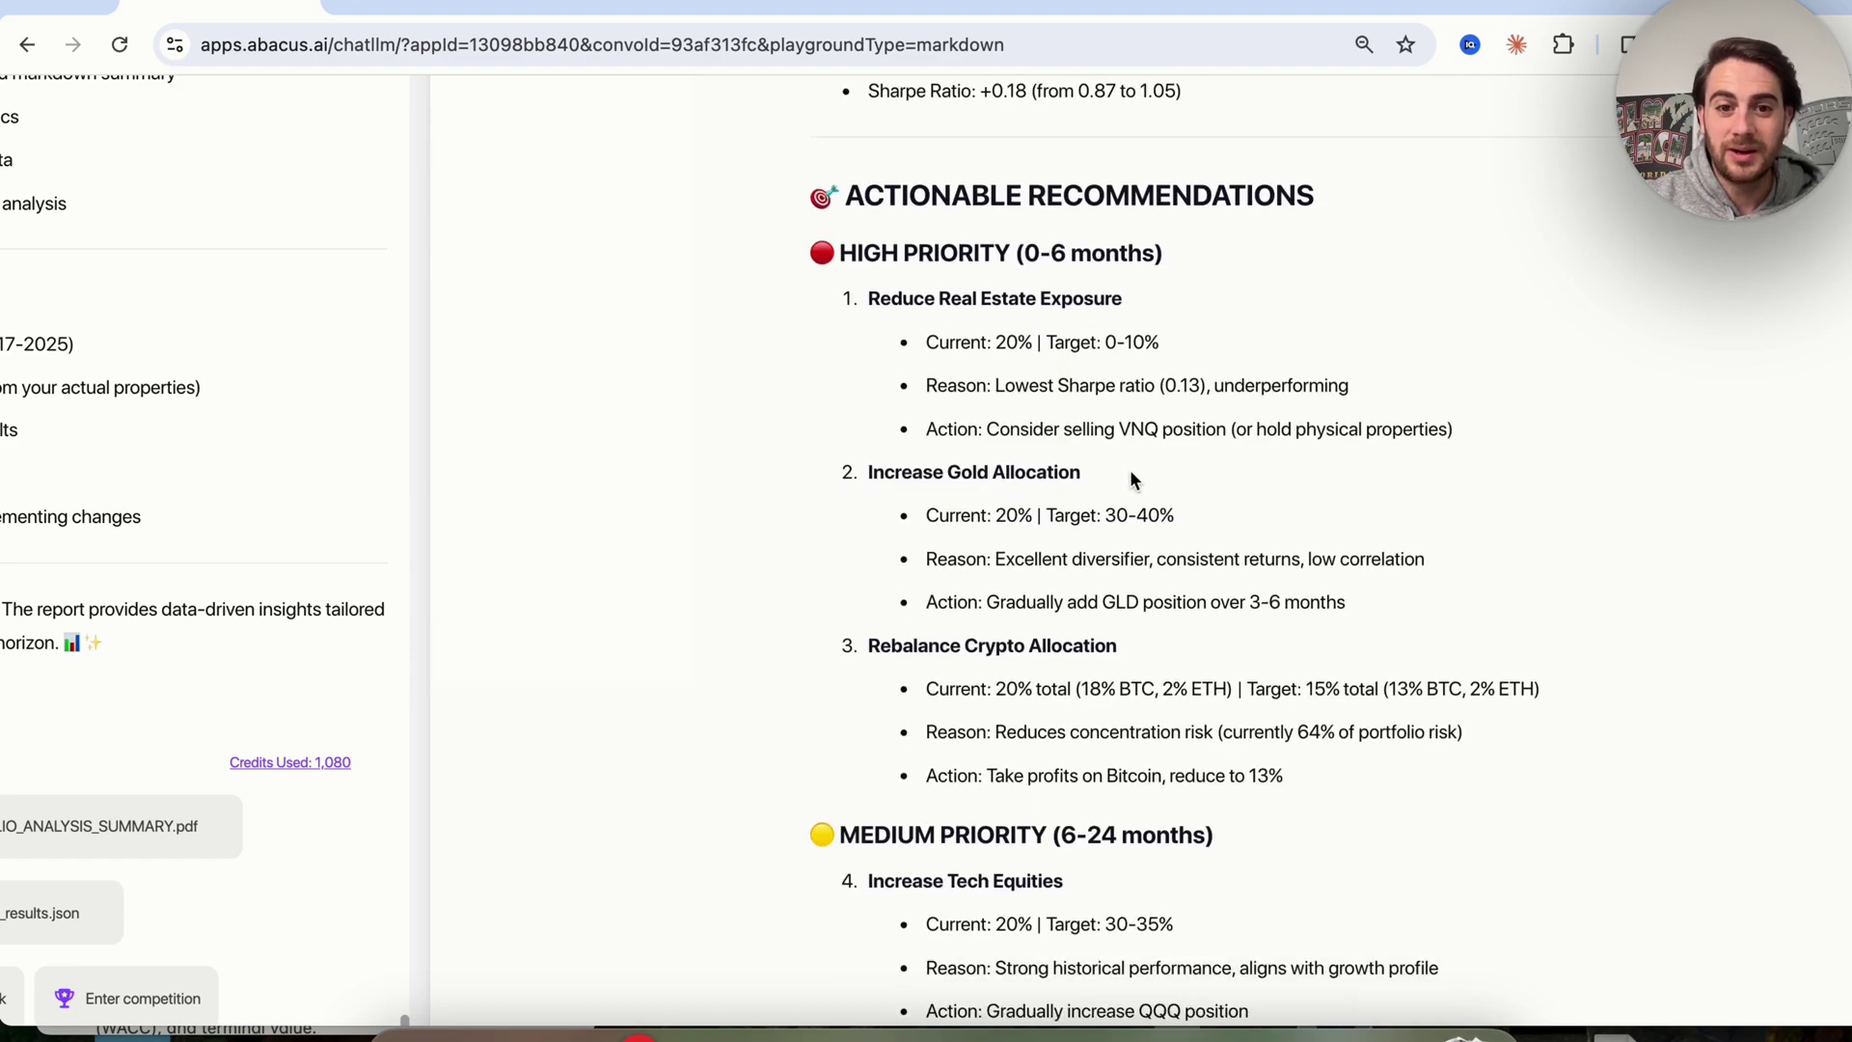
scroll(1134, 479, down, 1)
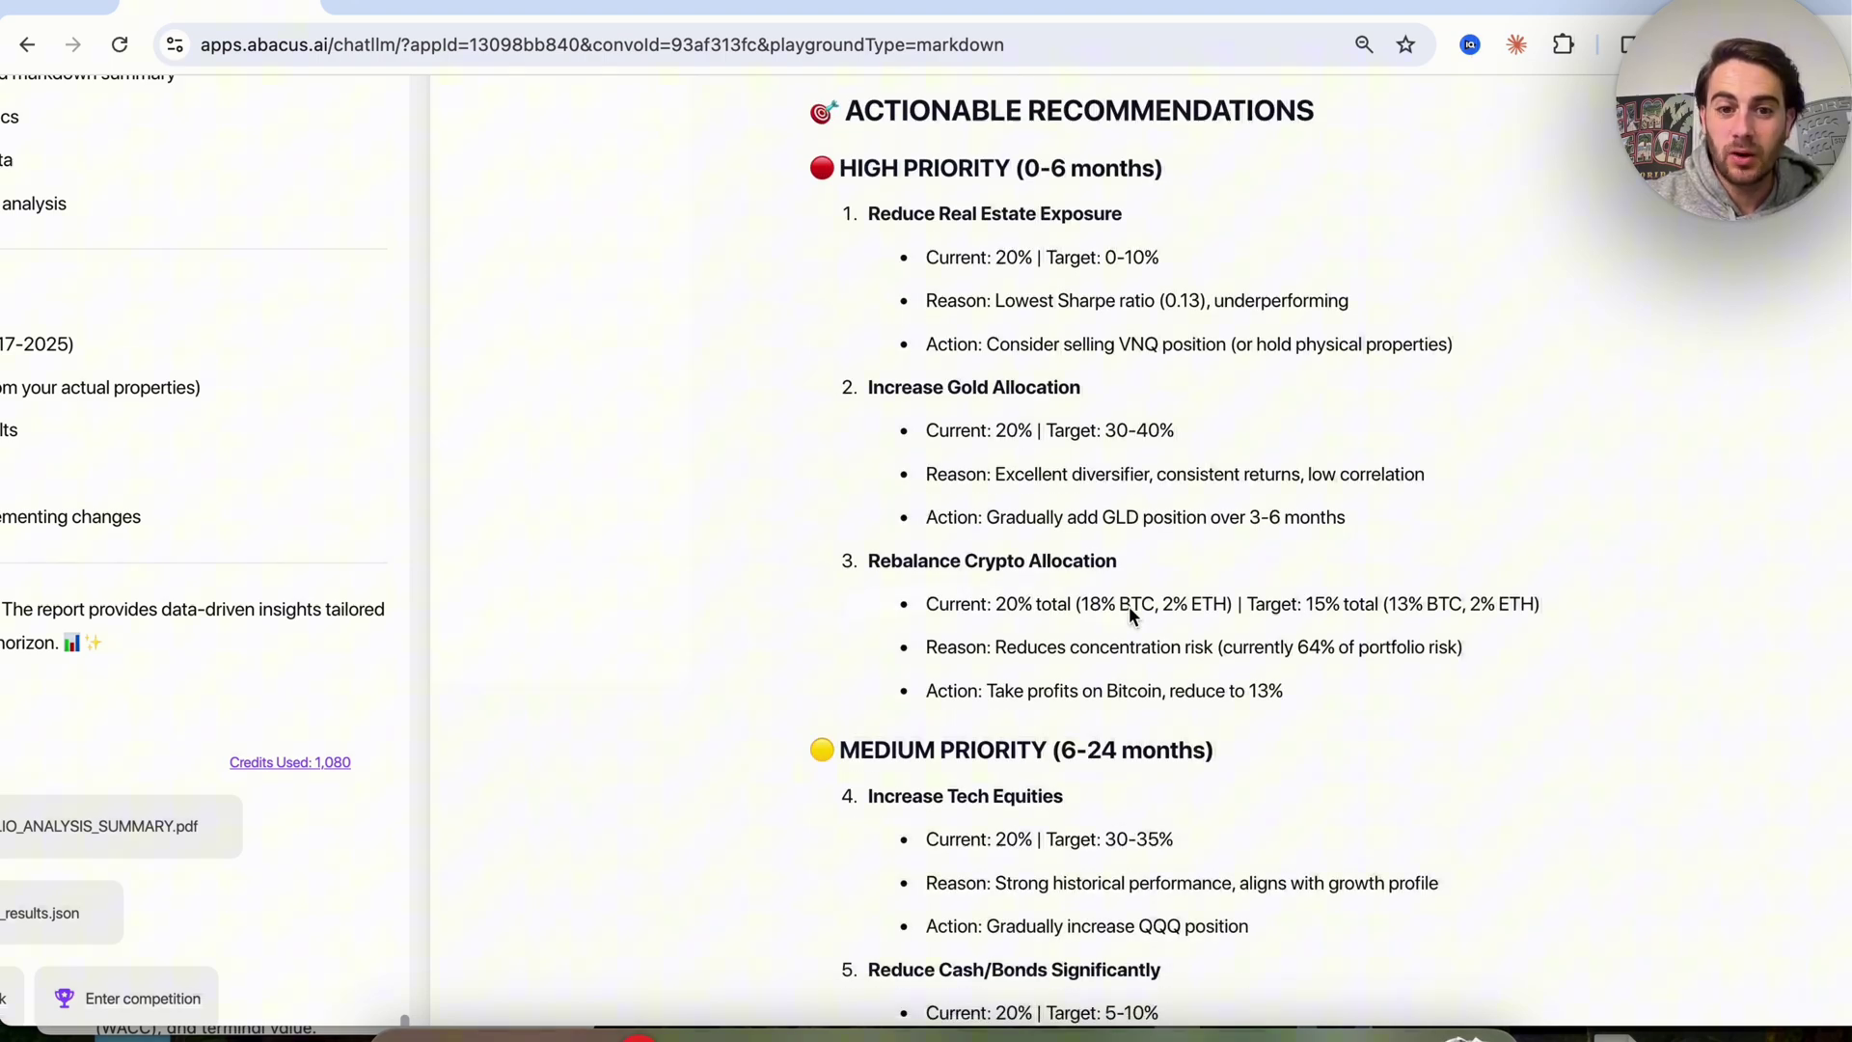
scroll(1067, 598, down, 3)
scroll(1026, 605, down, 6)
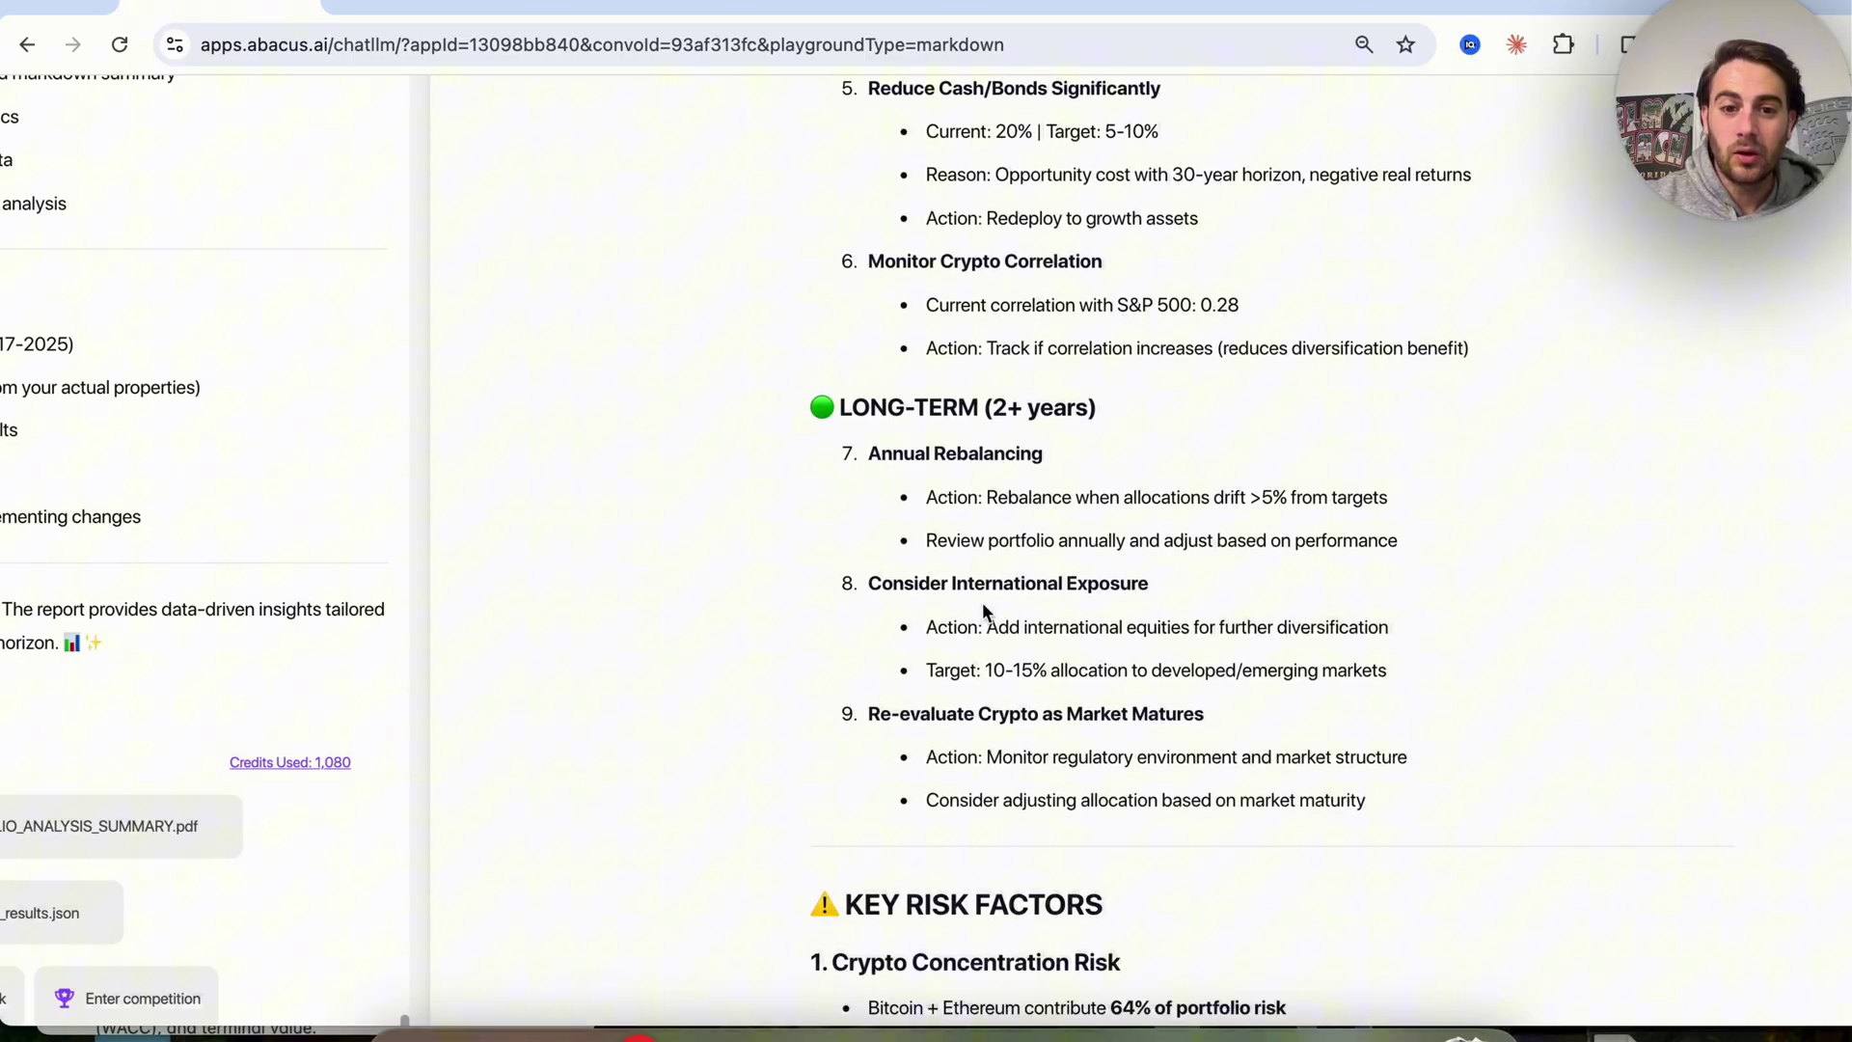
scroll(982, 602, down, 6)
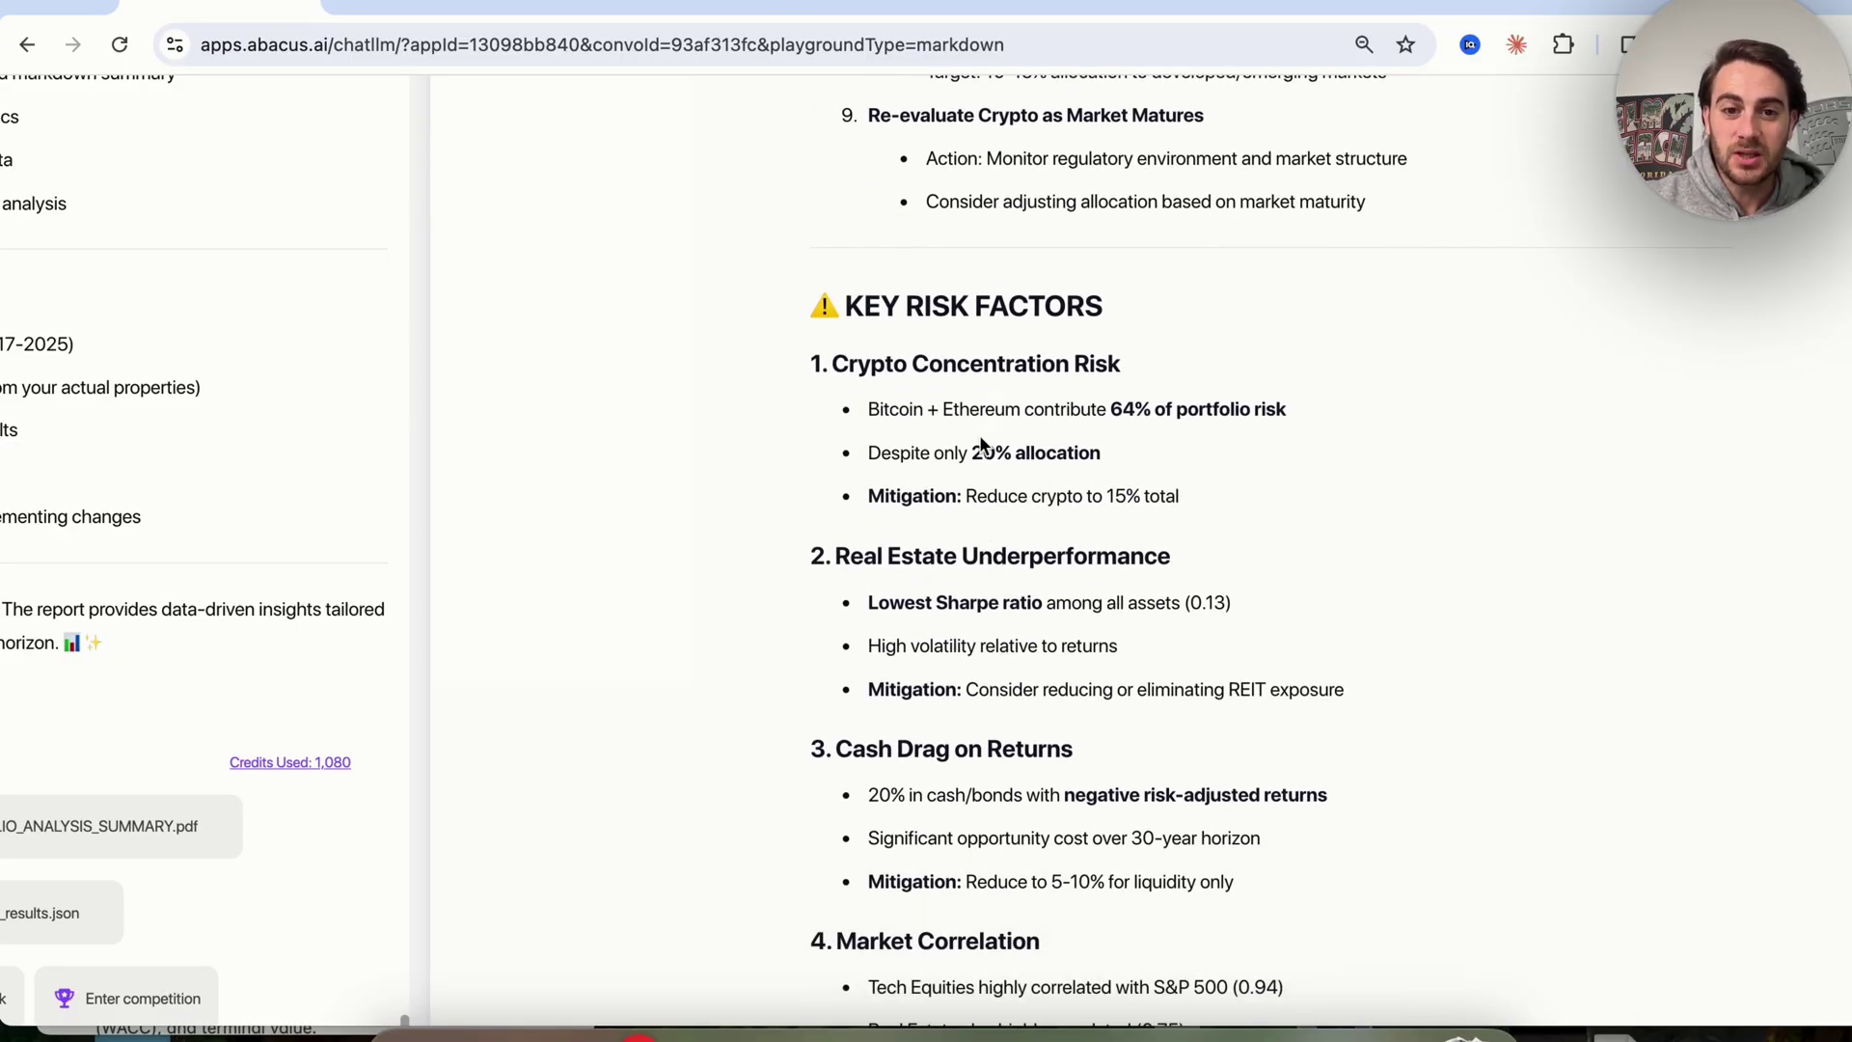
scroll(868, 386, down, 8)
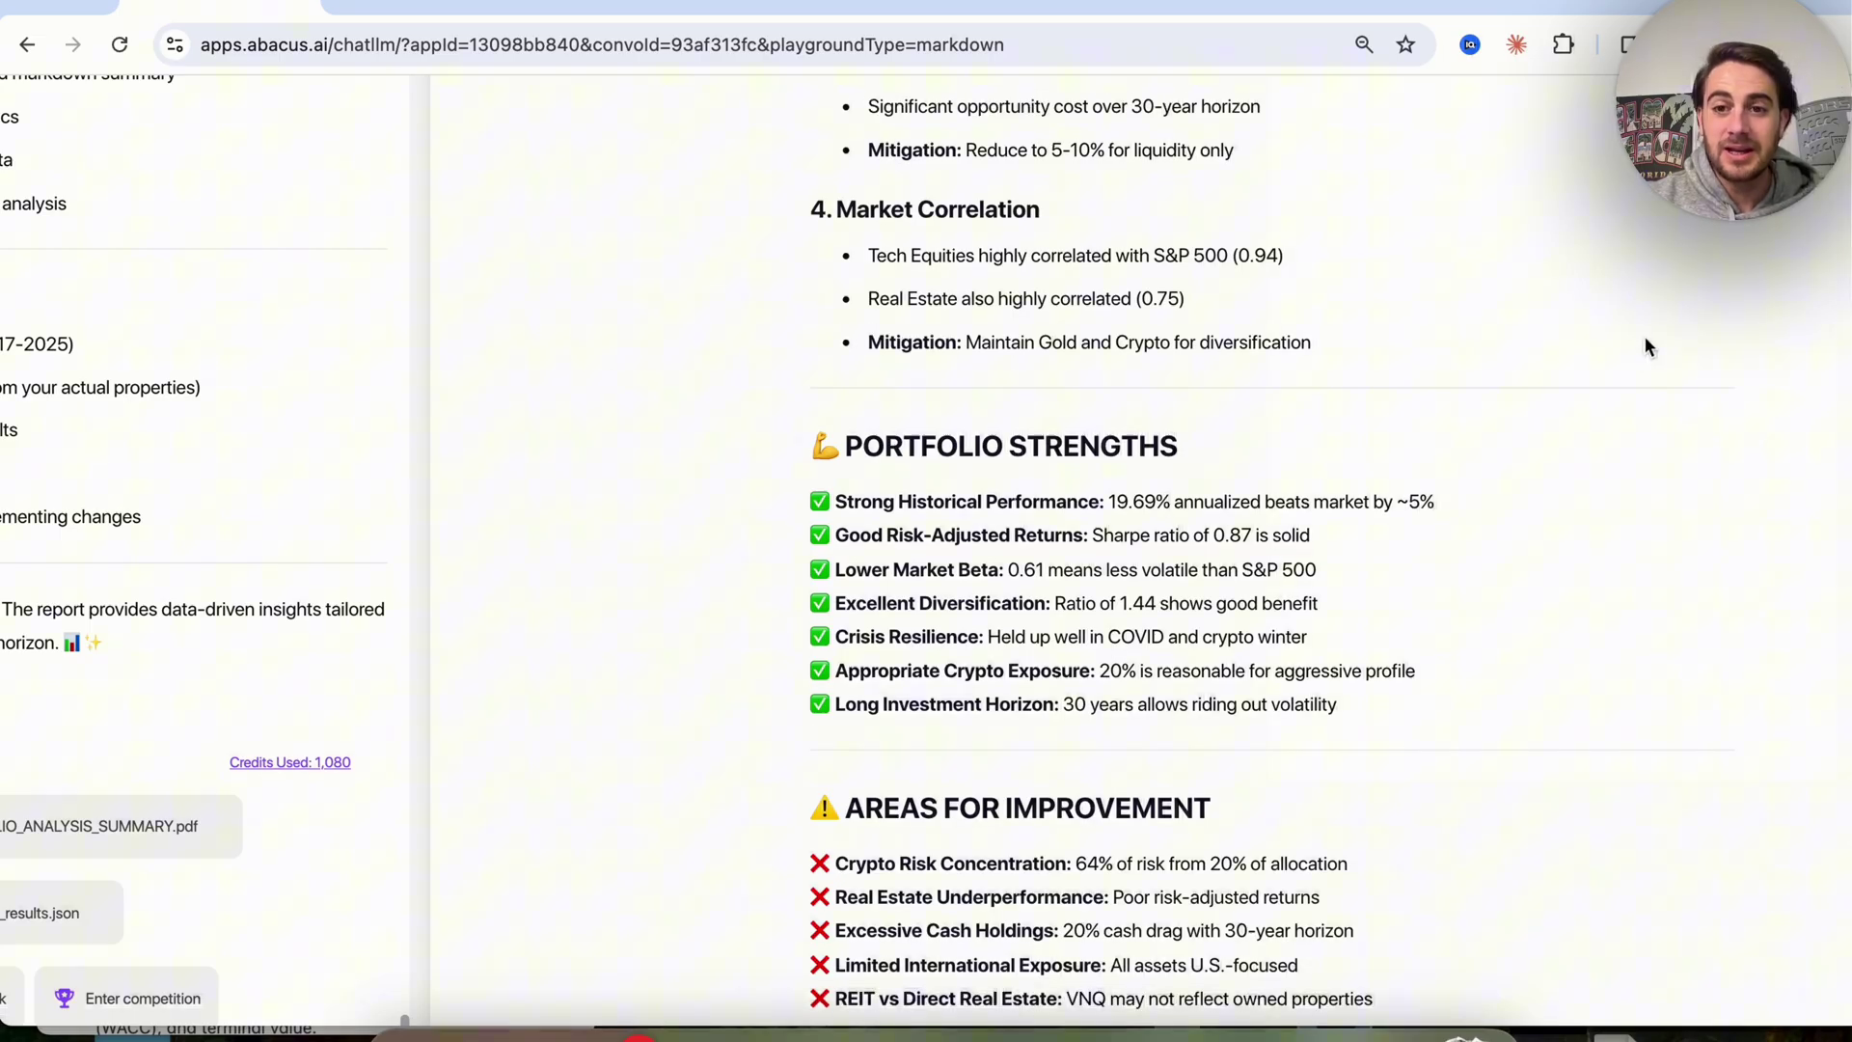